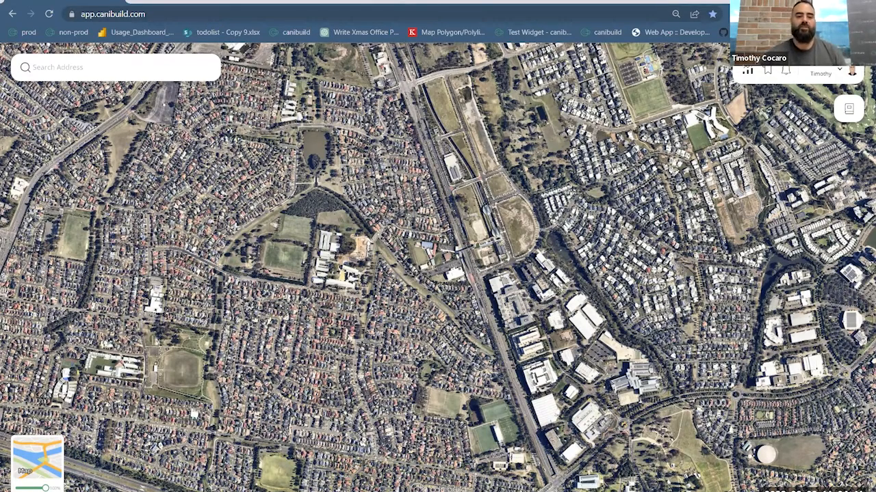
pyautogui.click(146, 65)
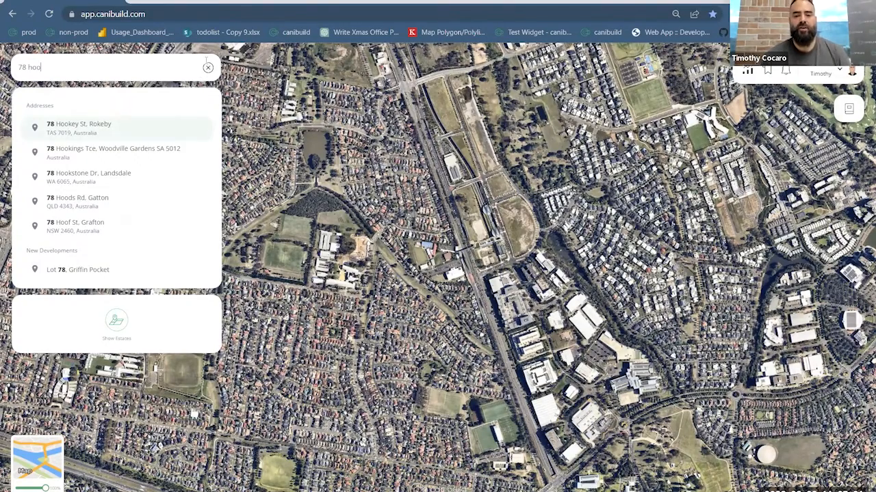
pyautogui.click(207, 64)
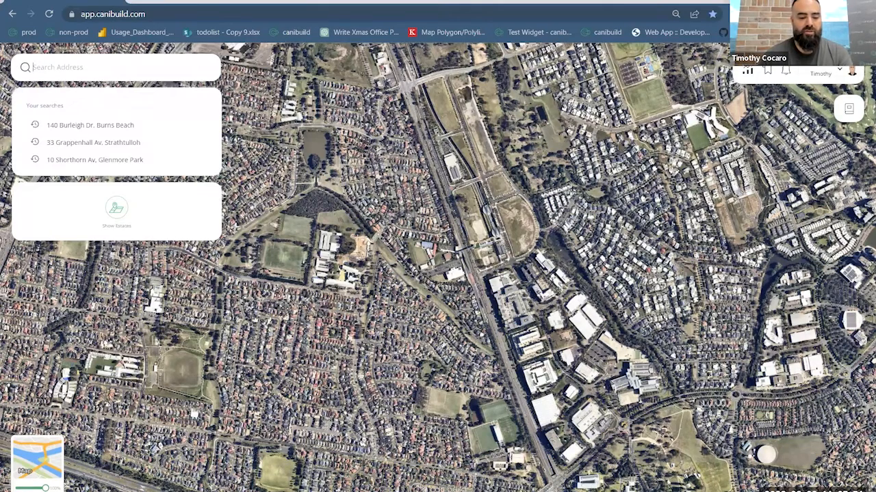
pyautogui.click(149, 439)
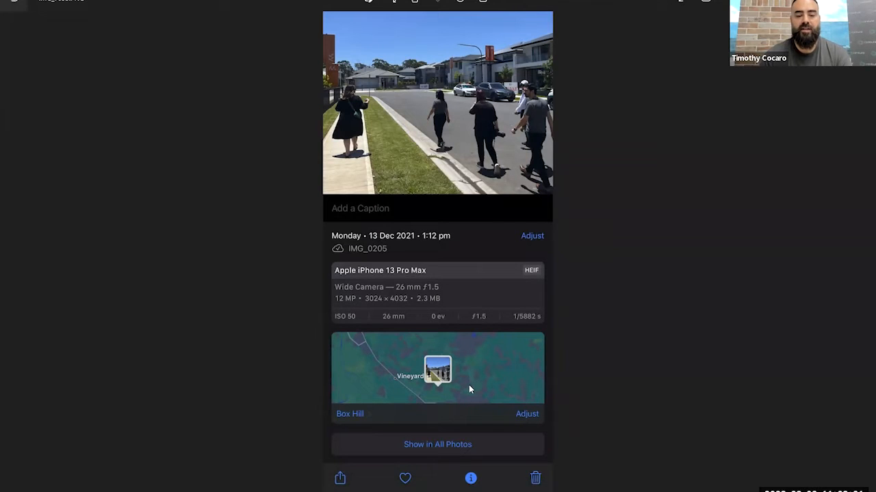
# - Bring up the photo's location on the phone map and circle its decimal coordinates in red
pyautogui.click(372, 397)
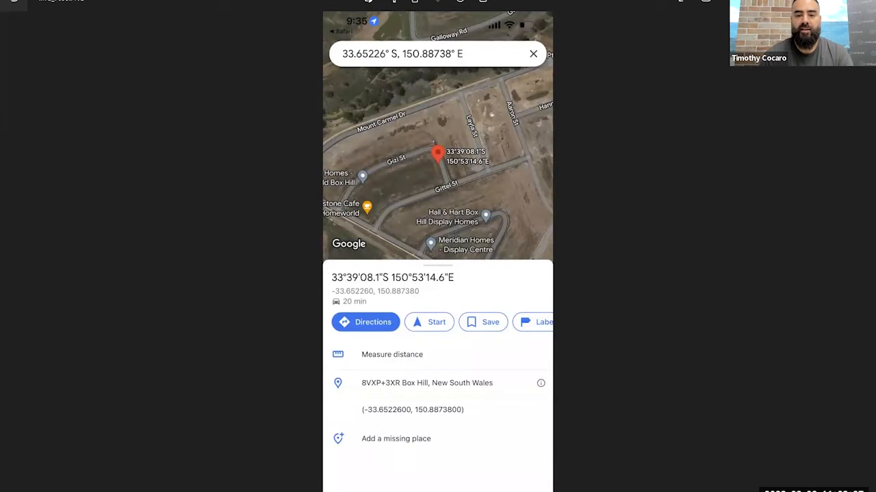
pyautogui.moveTo(428, 278)
pyautogui.mouseDown()
pyautogui.moveTo(335, 286)
pyautogui.moveTo(354, 299)
pyautogui.moveTo(433, 285)
pyautogui.moveTo(414, 281)
pyautogui.mouseUp()
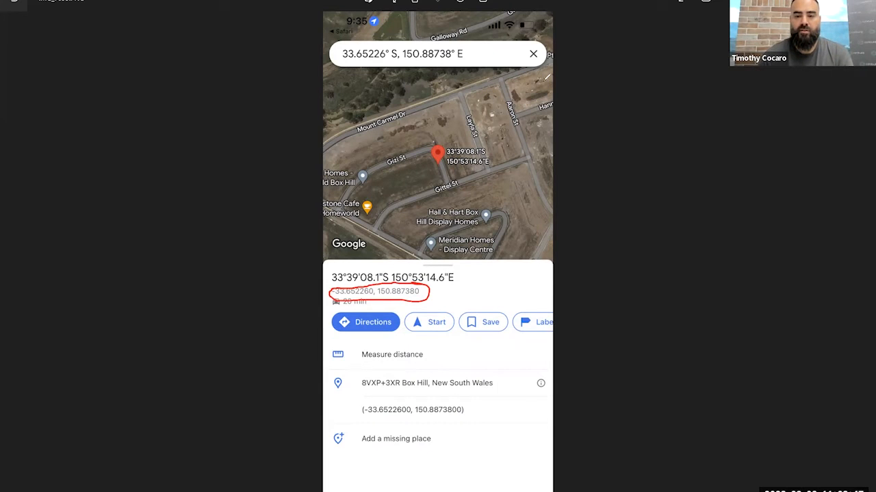
pyautogui.click(590, 73)
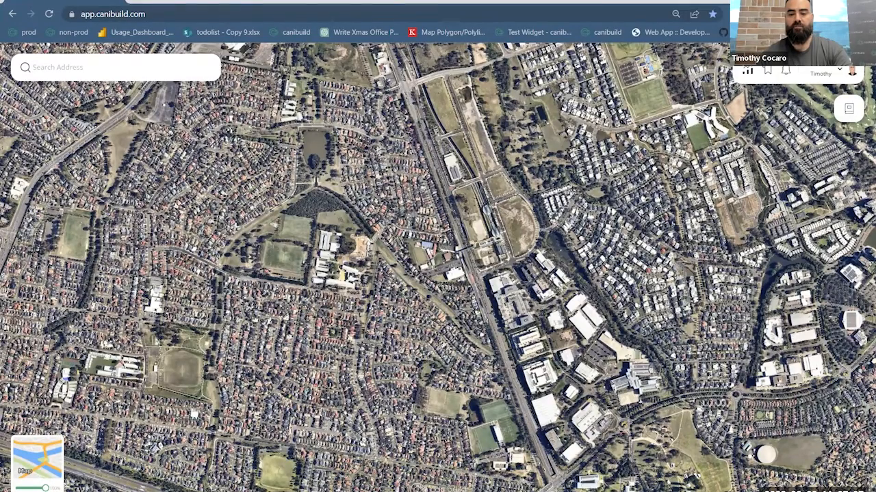
# - Search the property map for the coordinates -33.747860, 150.952200
pyautogui.click(103, 68)
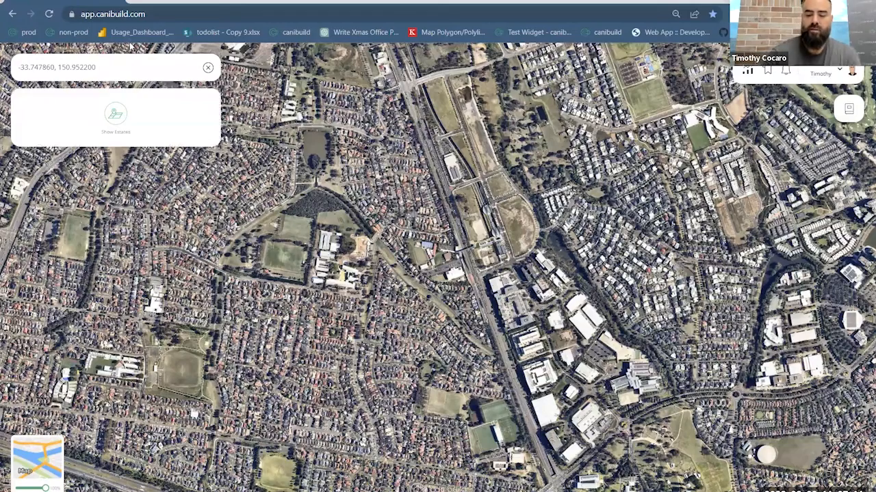
pyautogui.press('Return')
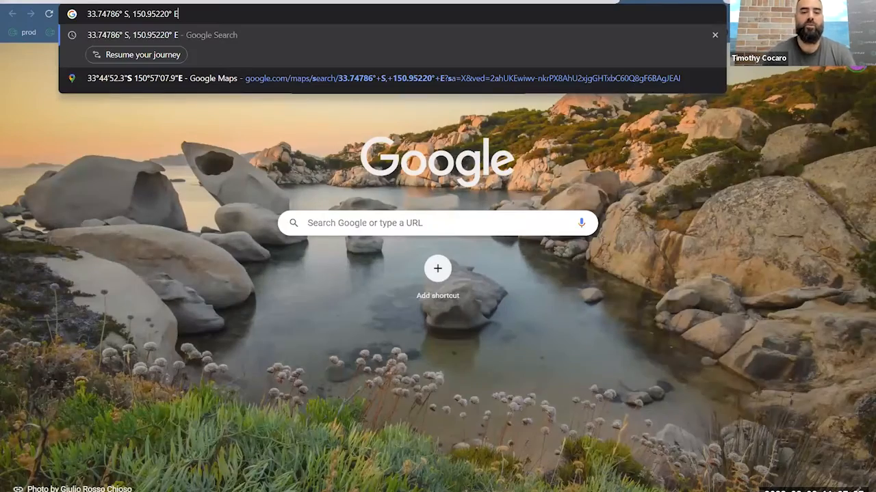
# - Look up 33.74786° S, 150.95220° E on Google, open it in Google Maps and select its decimal coordinates
pyautogui.press('Return')
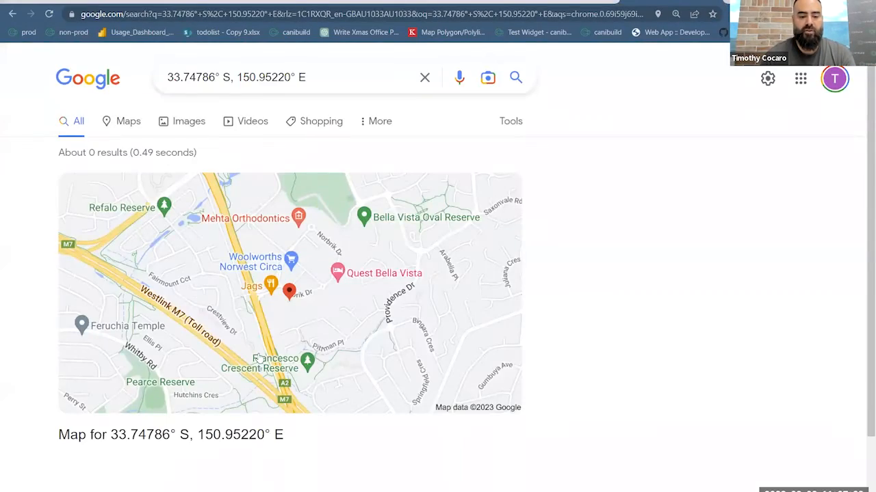
pyautogui.scroll(-2, 363, 248)
pyautogui.click(362, 248)
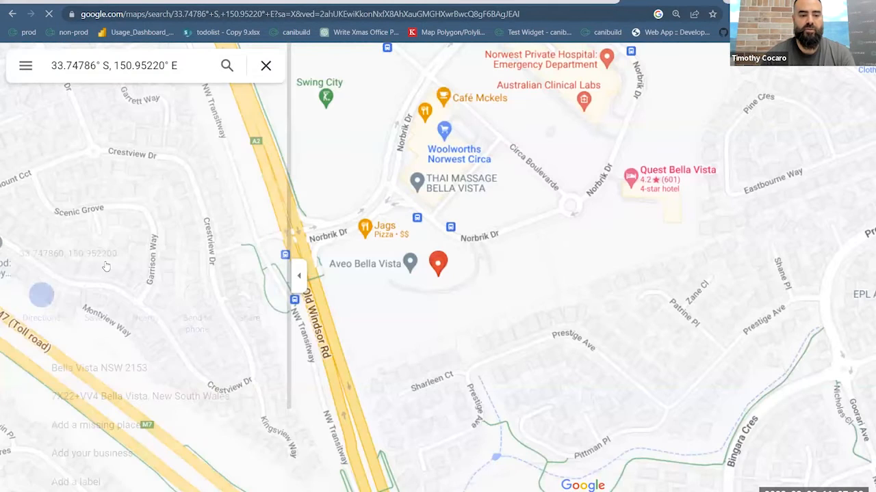
pyautogui.tripleClick(81, 253)
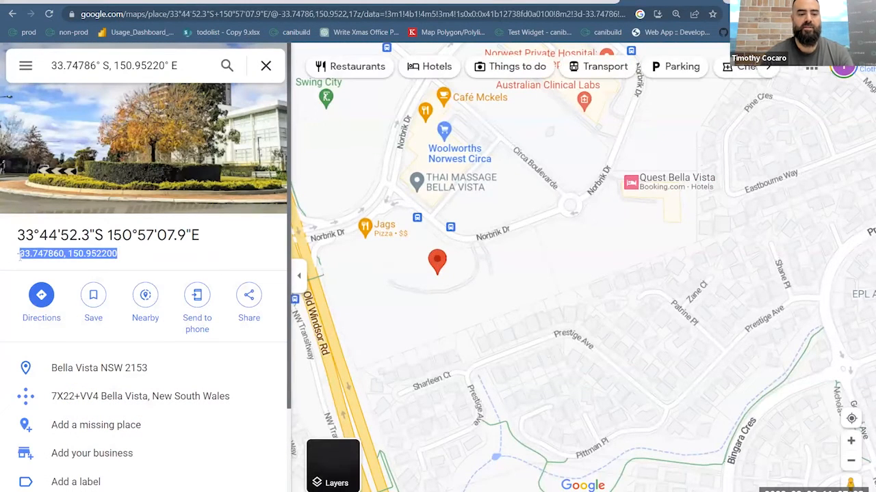
# - Switch back to Canibuild and show the details of the large Norbrik Drive parcel at the searched location
pyautogui.click(41, 1)
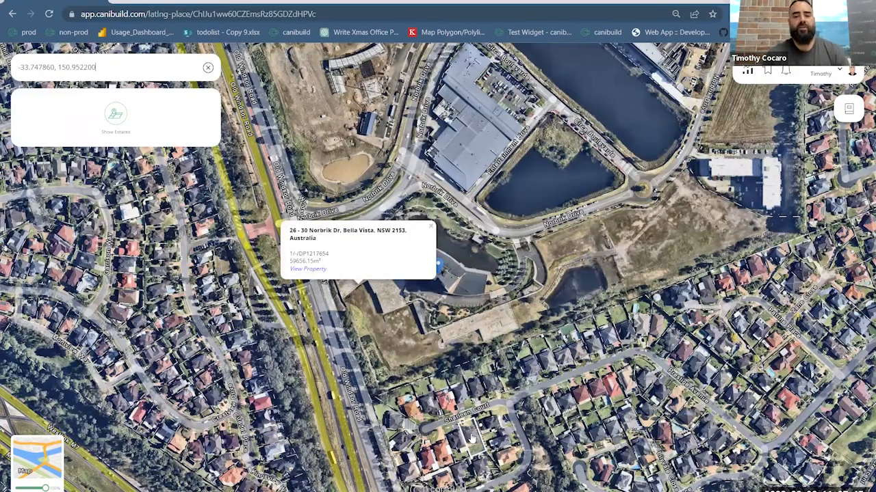
pyautogui.click(538, 301)
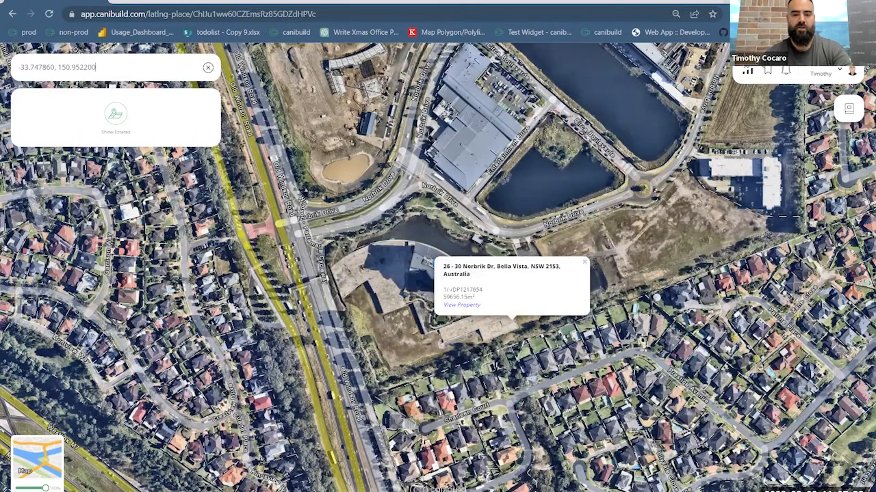
pyautogui.press('Return')
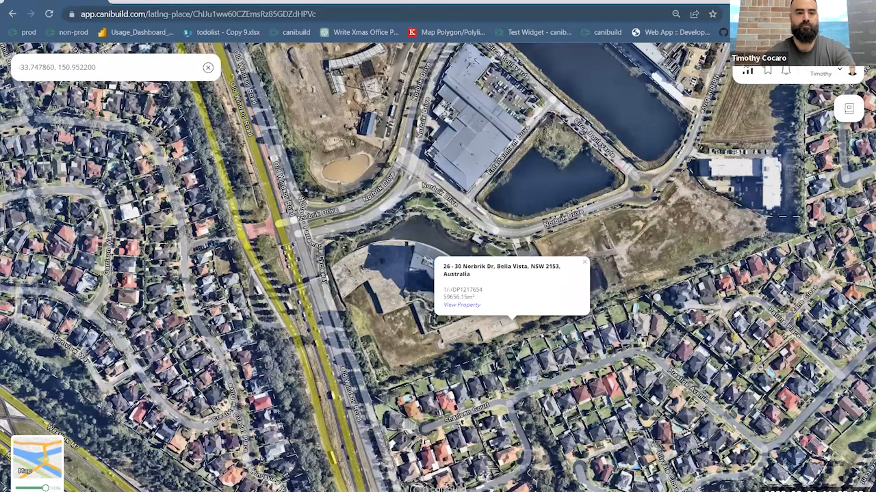
# - Look up 33.65230° S, 150.88730° E on Google in the other browser page, open its map and copy the decimal coordinates
pyautogui.click(655, 2)
pyautogui.click(643, 13)
pyautogui.write('33.65230° S, 150.88730° E')
pyautogui.press('Return')
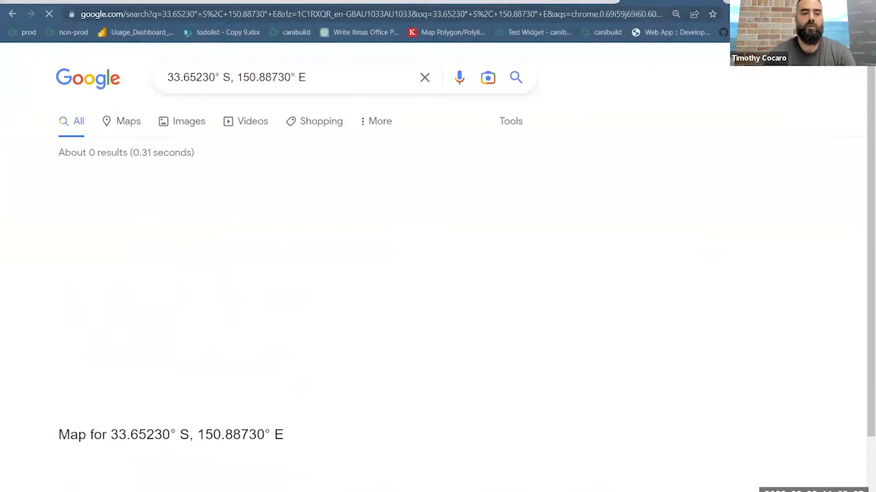
pyautogui.click(394, 277)
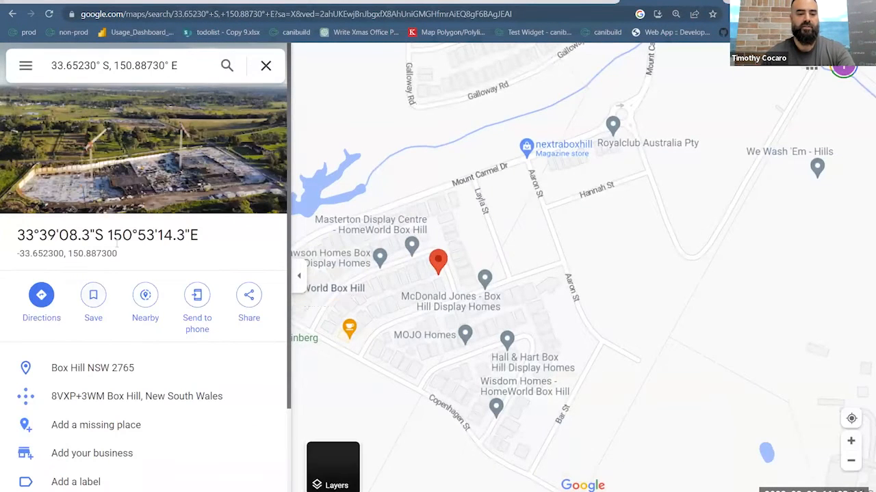
pyautogui.moveTo(117, 253); pyautogui.dragTo(18, 258)
pyautogui.hotkey('ctrl', 'c')
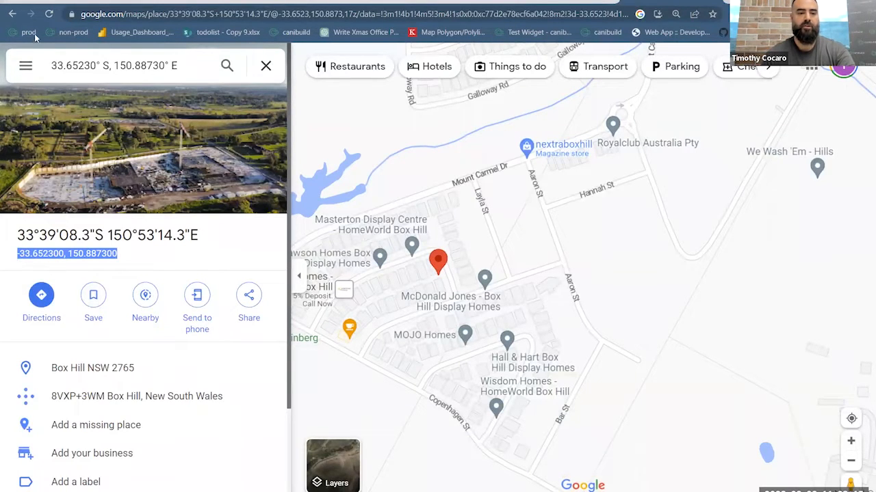
# - Return to Canibuild and search the property map for -33.652300, 150.887300
pyautogui.click(44, 1)
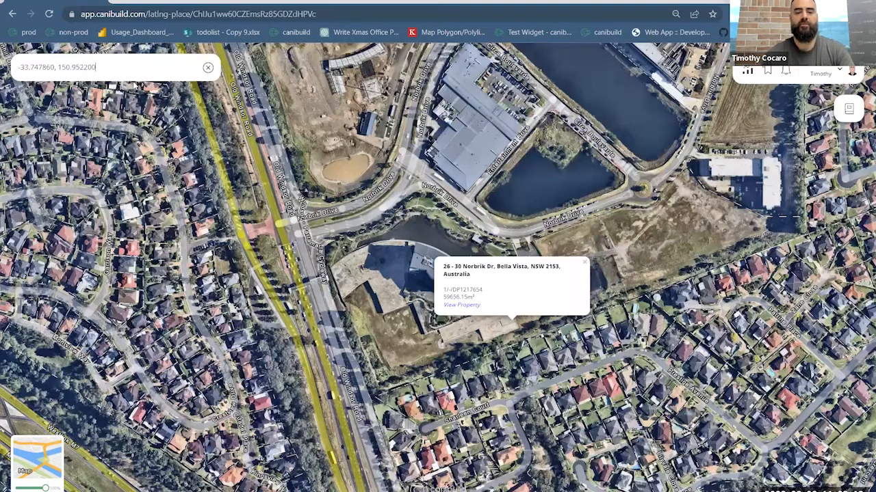
pyautogui.hotkey('ctrl', 'v')
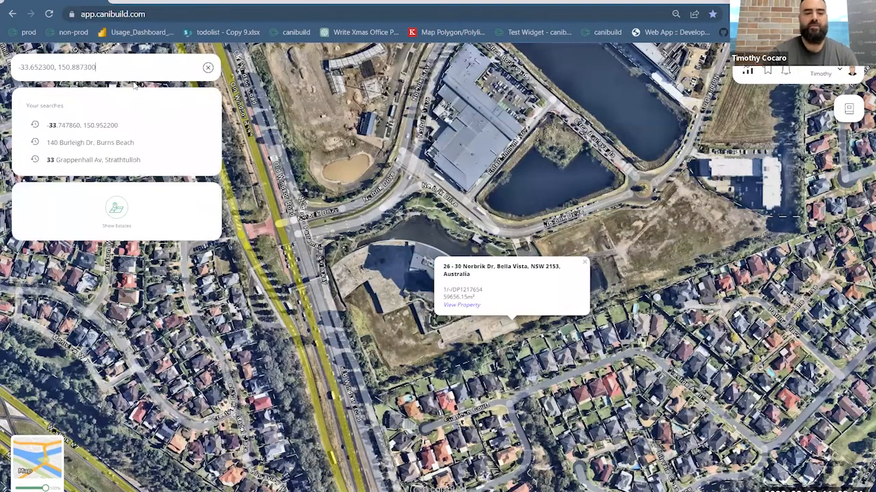
pyautogui.press('Return')
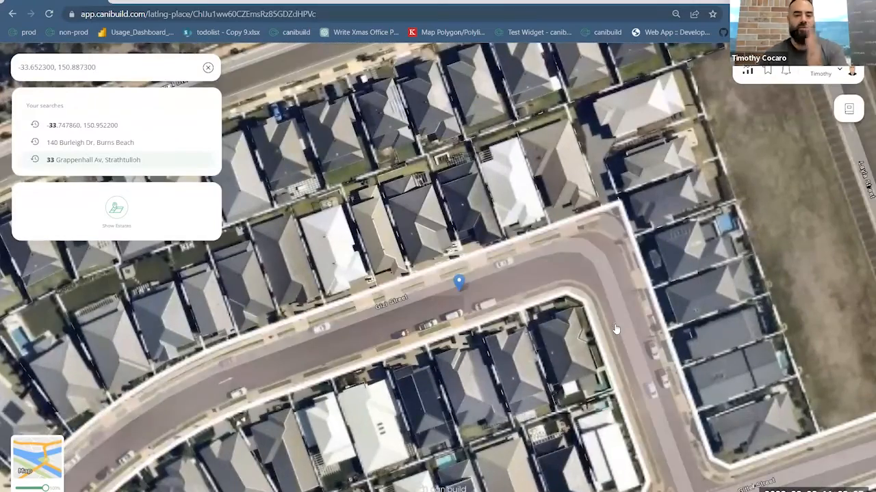
# - Show the details of the road parcel under the location pin and of the house lot on the inner corner of Gizi Street
pyautogui.click(606, 328)
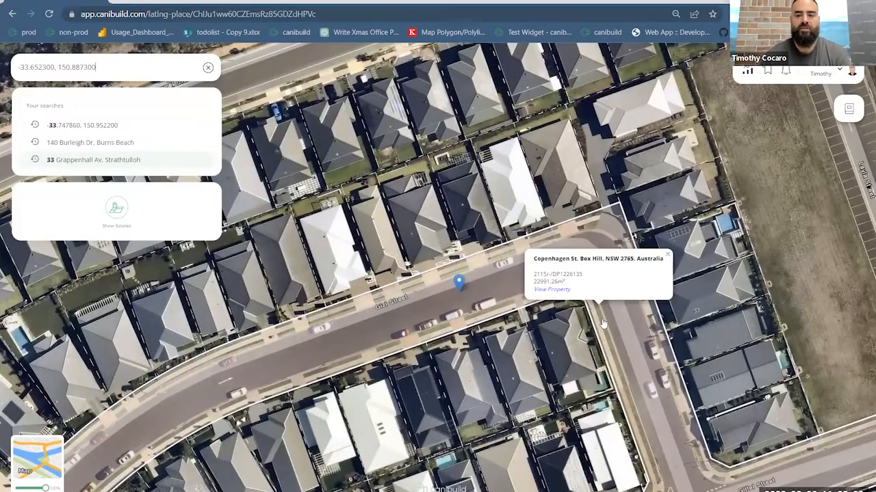
pyautogui.scroll(-3, 602, 323)
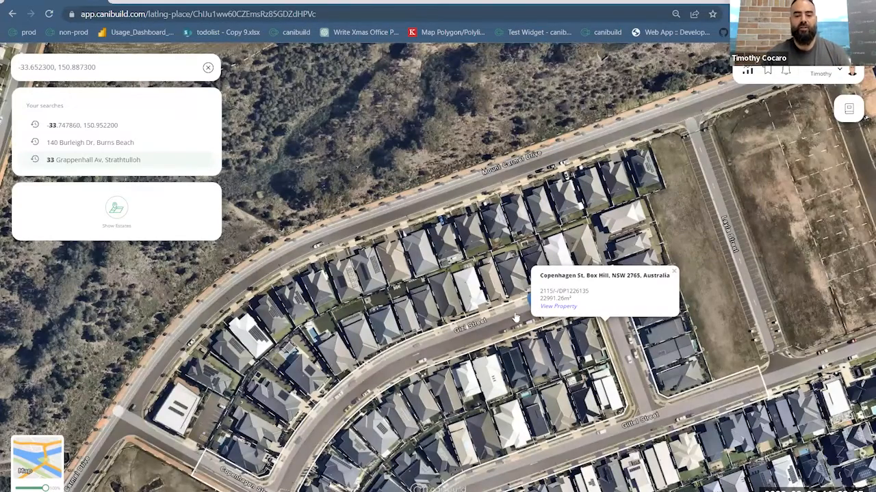
pyautogui.click(513, 327)
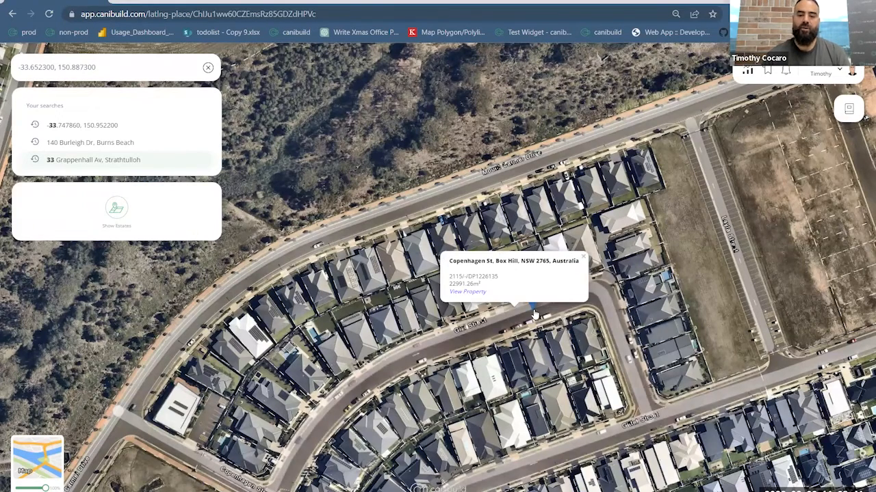
pyautogui.click(584, 326)
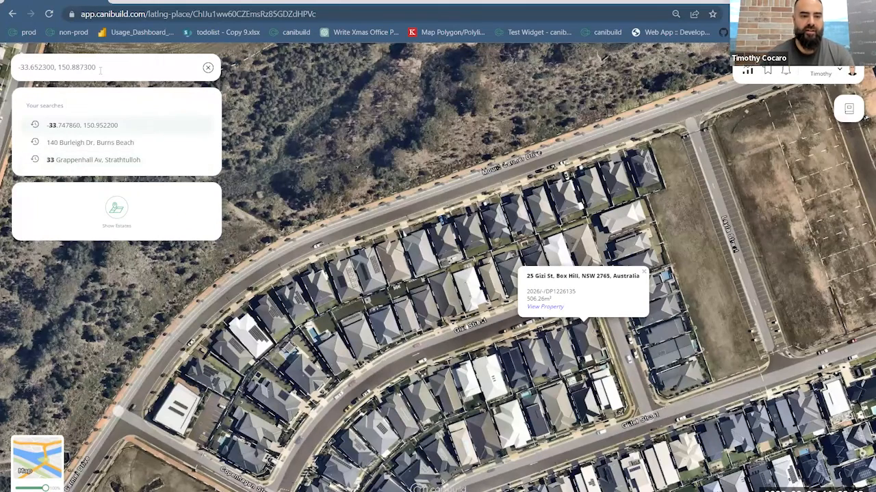
# - Compare the coordinates searched in Canibuild with the degree and decimal formats in Google Maps by highlighting each, then return to Canibuild
pyautogui.moveTo(101, 68); pyautogui.dragTo(18, 75)
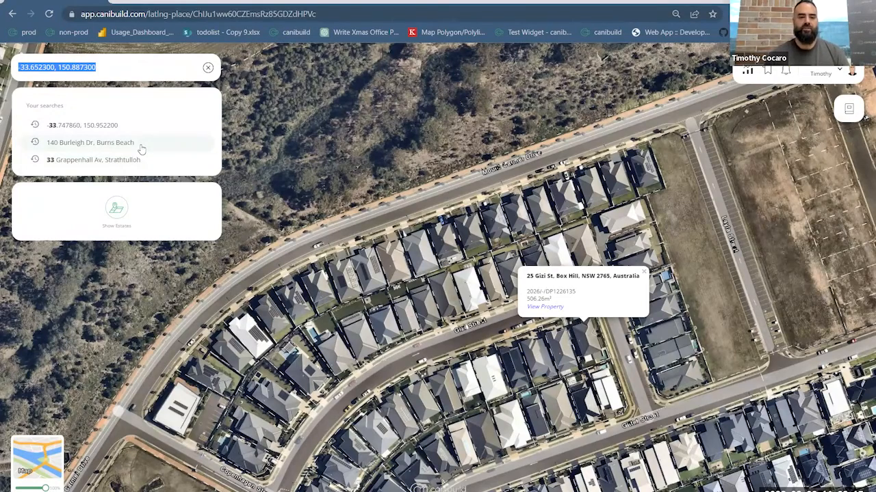
pyautogui.click(623, 1)
pyautogui.moveTo(19, 235); pyautogui.dragTo(215, 235)
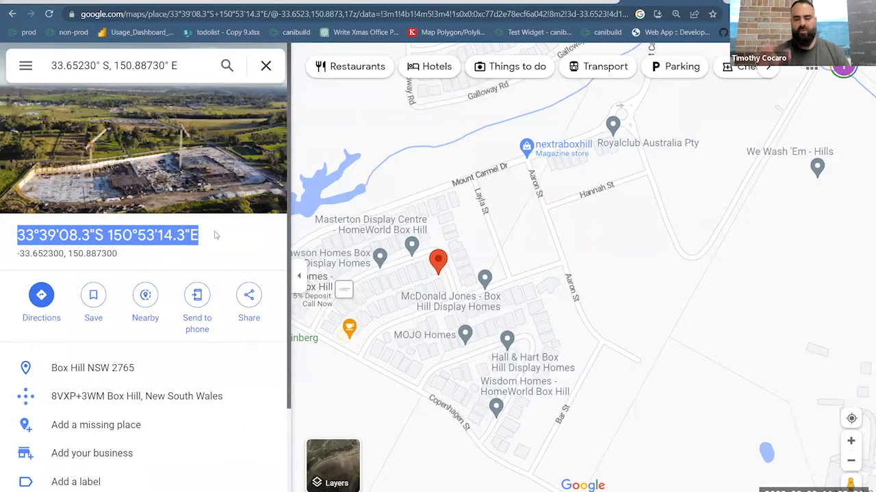
pyautogui.moveTo(117, 253); pyautogui.dragTo(16, 255)
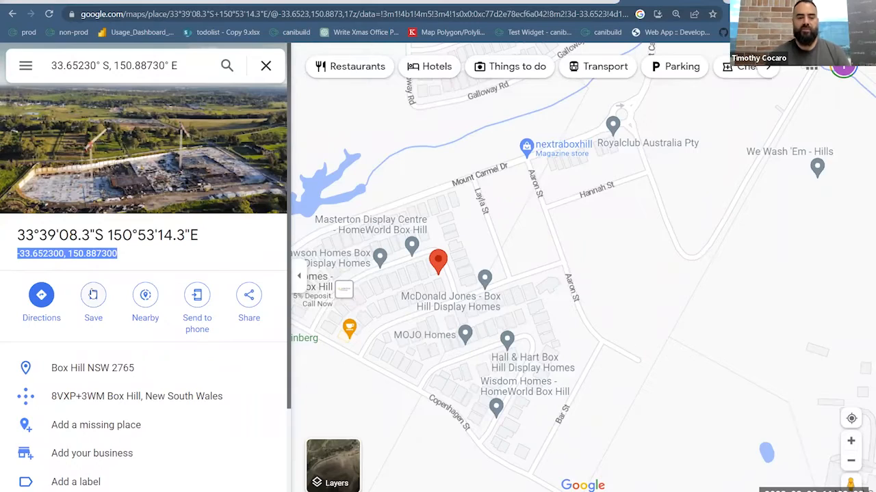
pyautogui.click(99, 2)
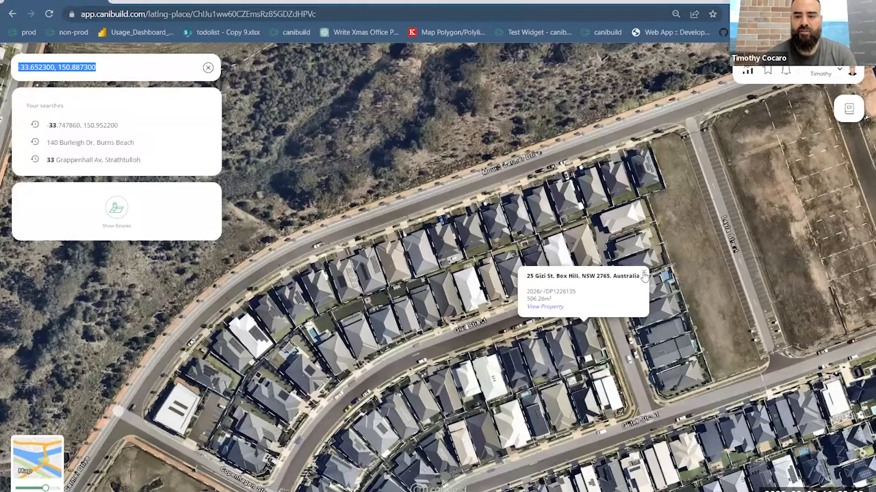
# - Close the Gizi Street lot details and inspect the vacant Mount Carmel Drive parcel east of the houses
pyautogui.click(643, 276)
pyautogui.scroll(-1, 640, 272)
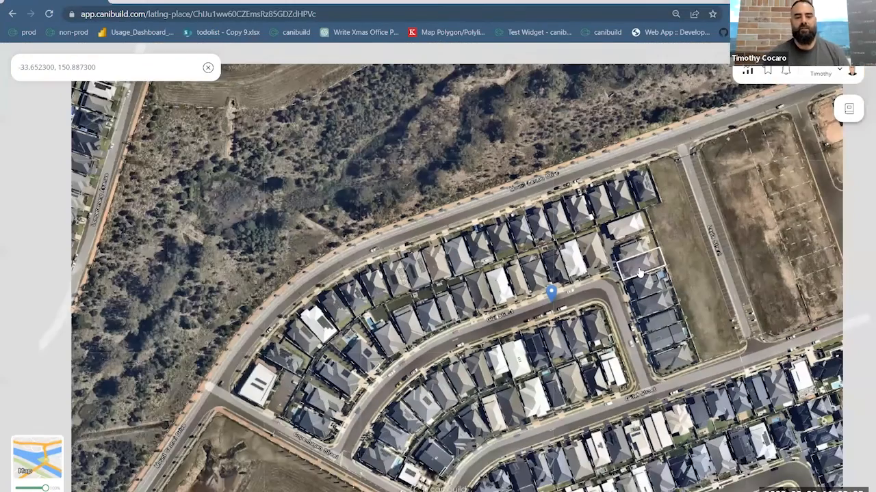
pyautogui.scroll(-1, 639, 273)
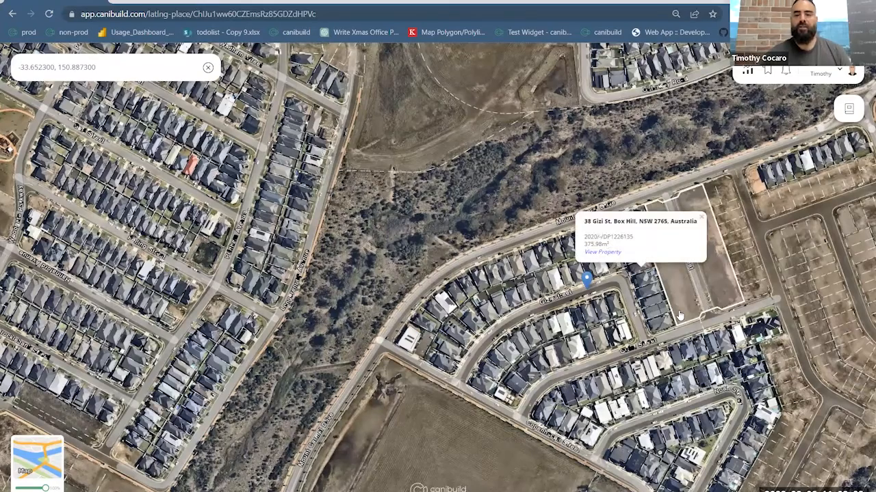
pyautogui.click(680, 314)
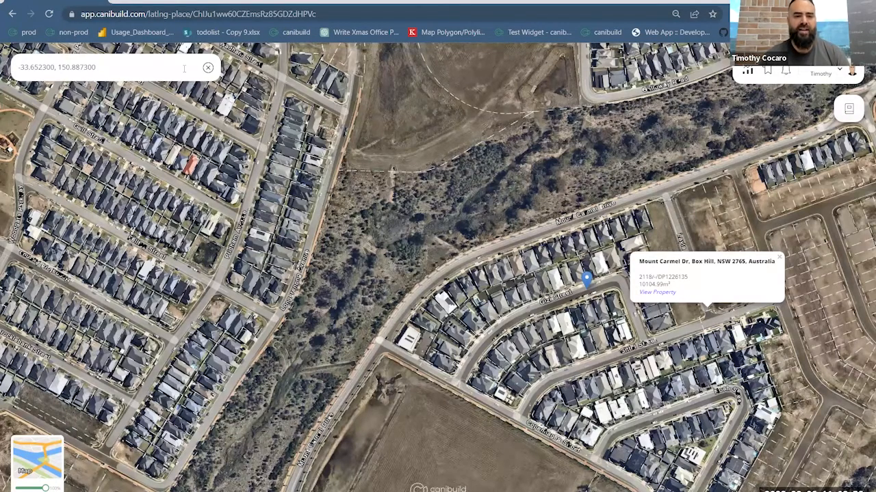
# - Clear the coordinate search and find and open the Hood St property in Yagoona, NSW
pyautogui.click(185, 68)
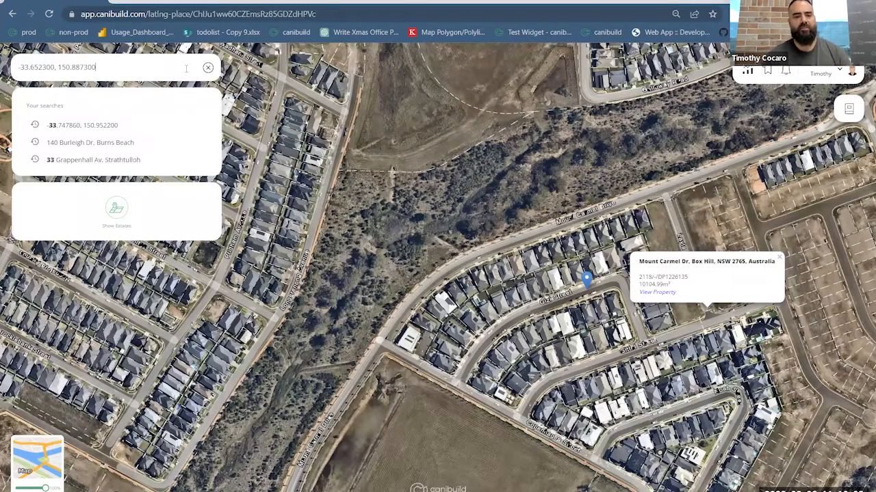
pyautogui.click(208, 68)
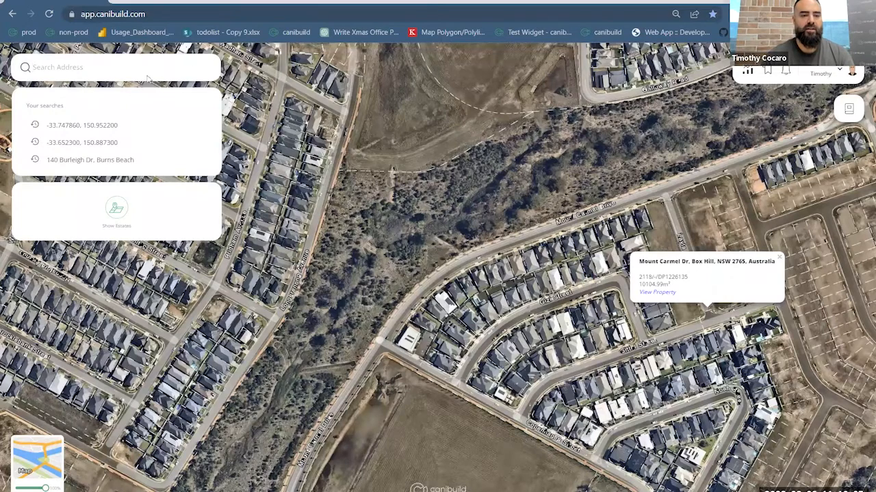
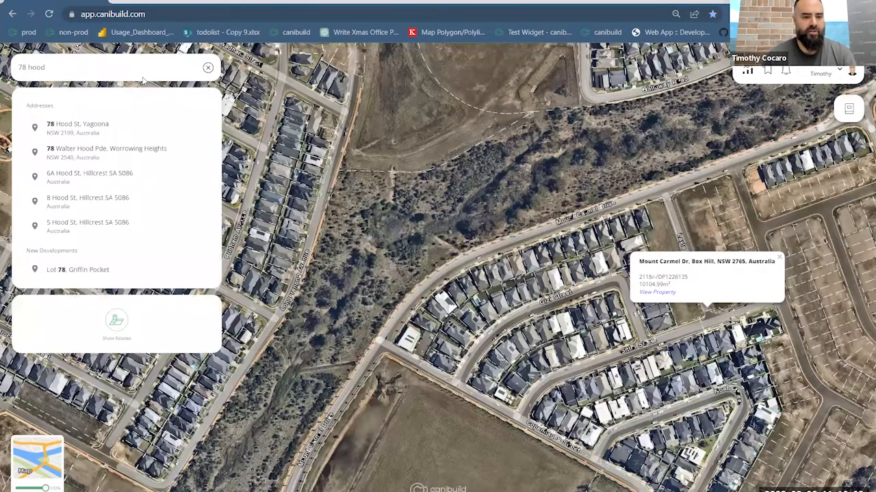
pyautogui.click(121, 129)
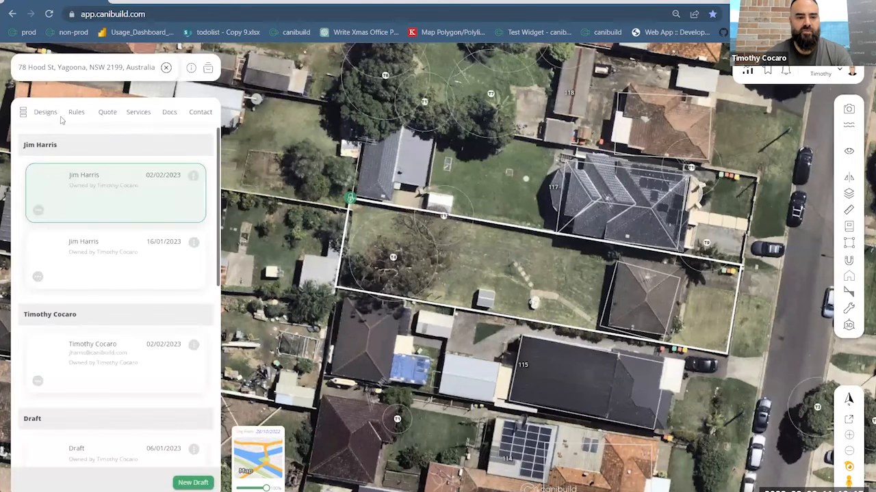
# - Place the 3D The Maradona pool in the backyard, rotate it parallel to the side boundaries and shift it toward the large tree
pyautogui.click(47, 116)
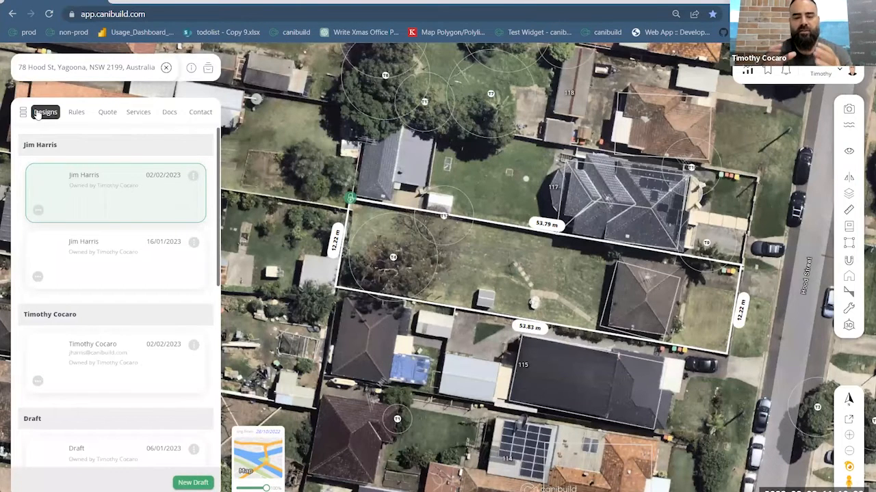
pyautogui.click(39, 114)
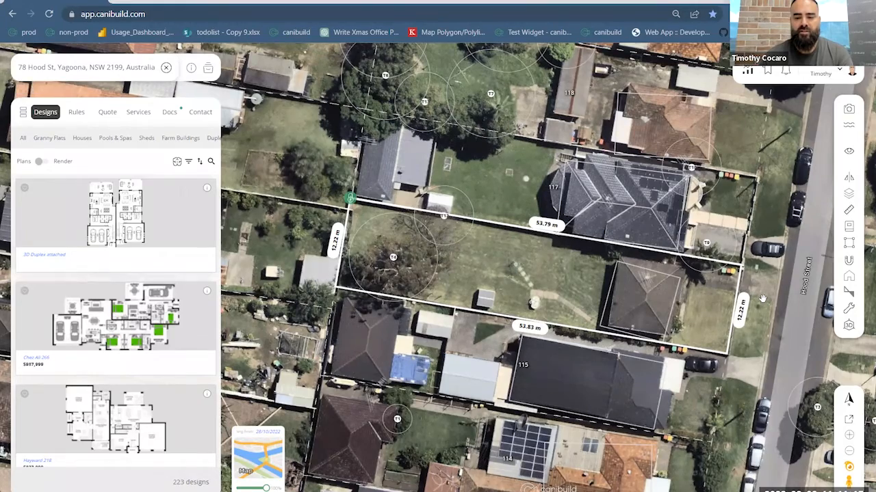
pyautogui.scroll(5, 761, 299)
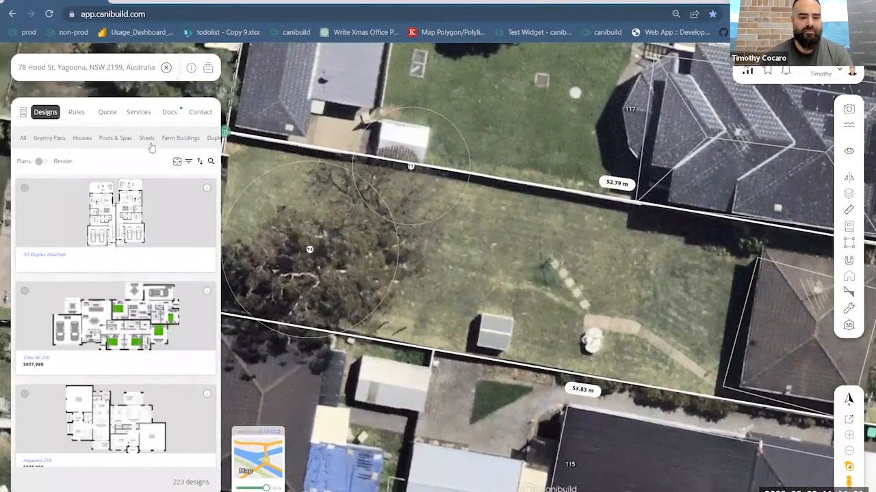
pyautogui.click(109, 139)
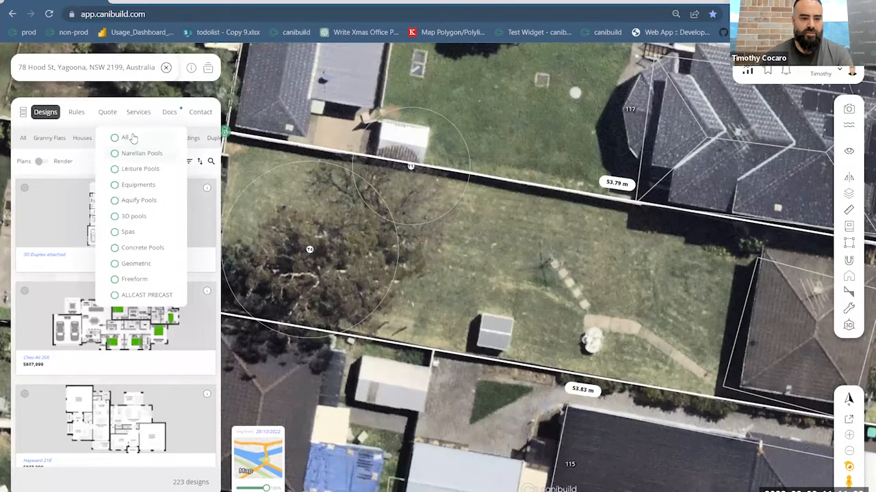
pyautogui.click(136, 148)
pyautogui.scroll(-2, 134, 309)
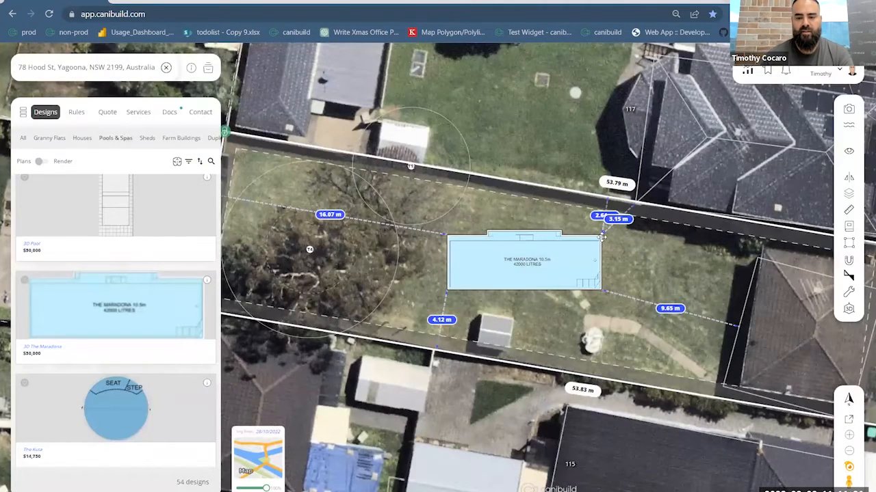
pyautogui.moveTo(600, 237); pyautogui.dragTo(602, 250)
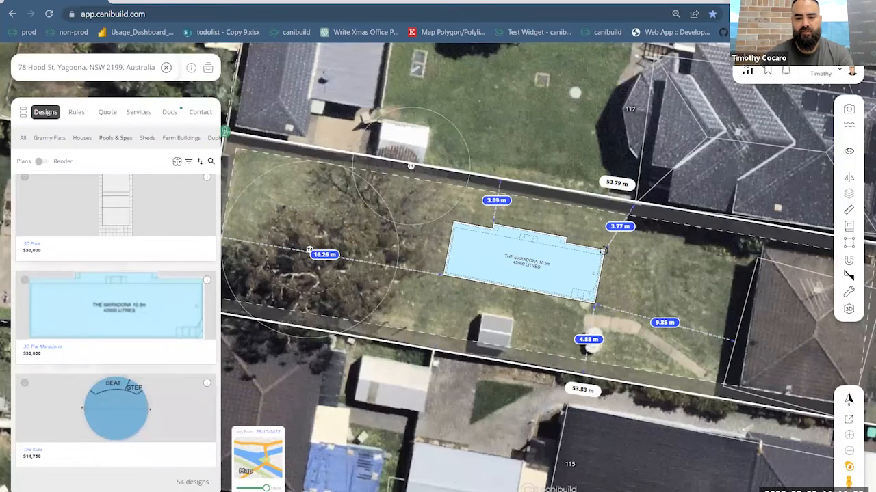
pyautogui.moveTo(516, 276); pyautogui.dragTo(480, 276)
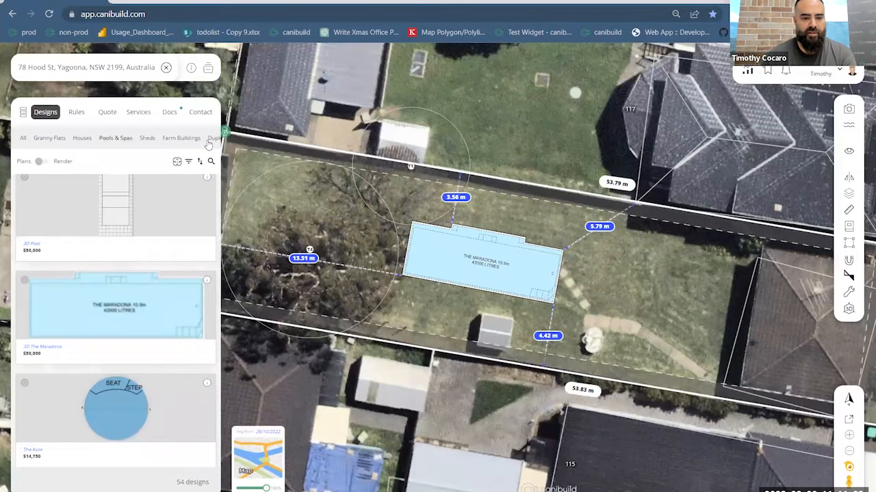
# - Add the Garden Shed 6 x 6m while keeping the pool, and position it in the rear corner about 1 m off both boundaries
pyautogui.moveTo(198, 139); pyautogui.dragTo(124, 138, button='right')
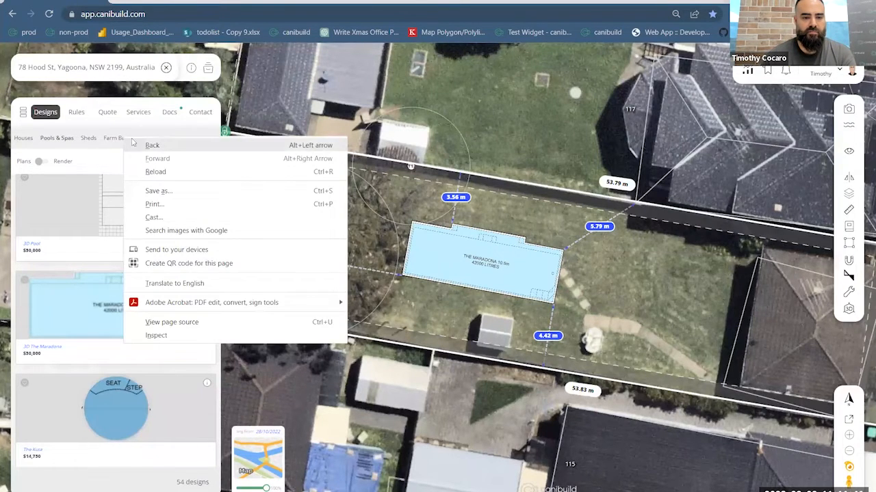
pyautogui.click(107, 150)
pyautogui.click(86, 140)
pyautogui.click(111, 152)
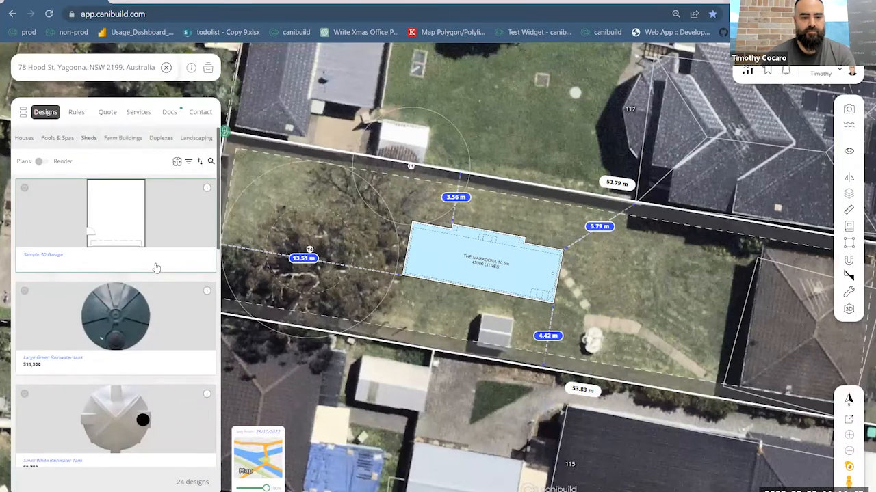
pyautogui.scroll(-20, 156, 268)
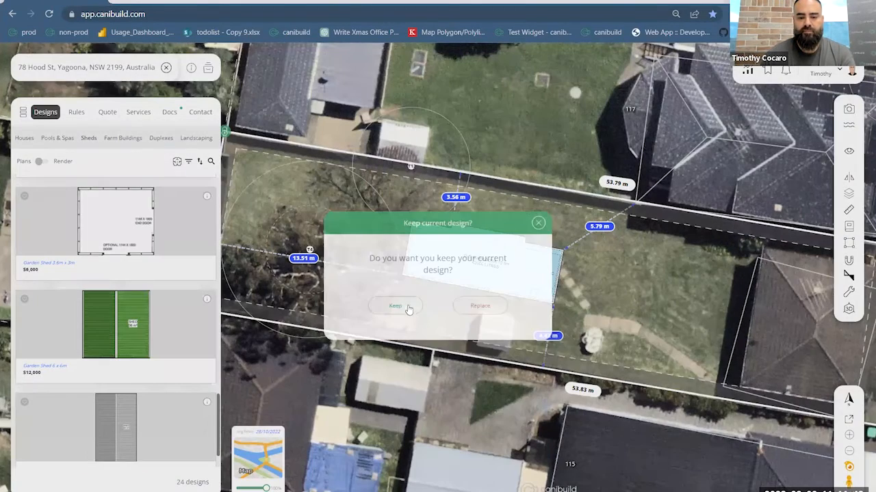
pyautogui.click(401, 308)
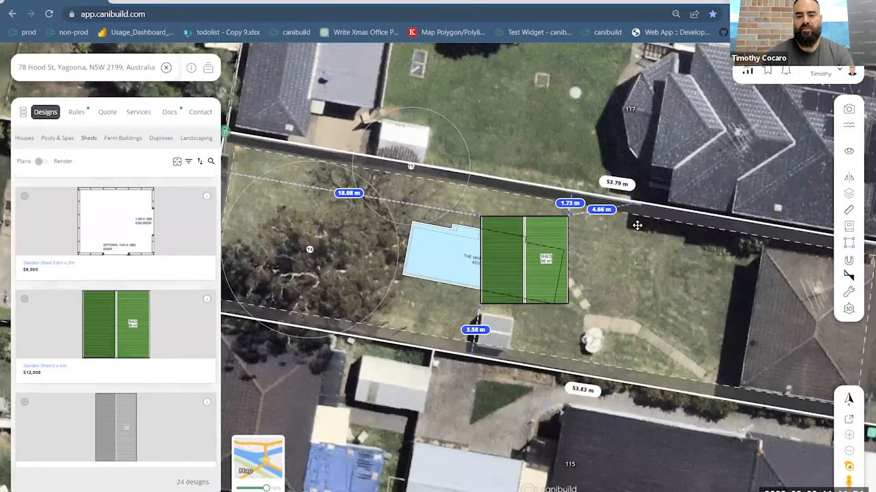
pyautogui.moveTo(301, 156); pyautogui.dragTo(389, 170)
pyautogui.moveTo(350, 195); pyautogui.dragTo(355, 199)
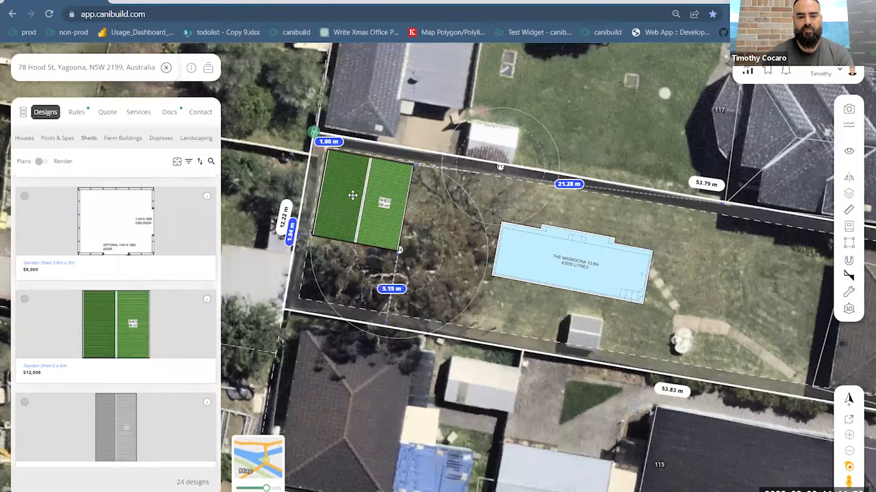
# - Outline a driveway of about 37.5 sqm from the Hood Street kerb into the front yard along the side boundary, flared at the street end
pyautogui.moveTo(768, 309); pyautogui.dragTo(405, 289)
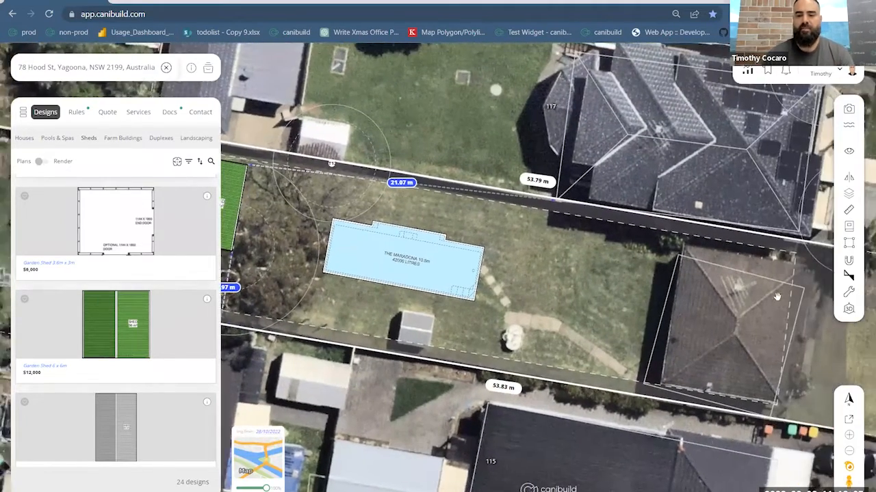
pyautogui.moveTo(777, 297); pyautogui.dragTo(729, 306)
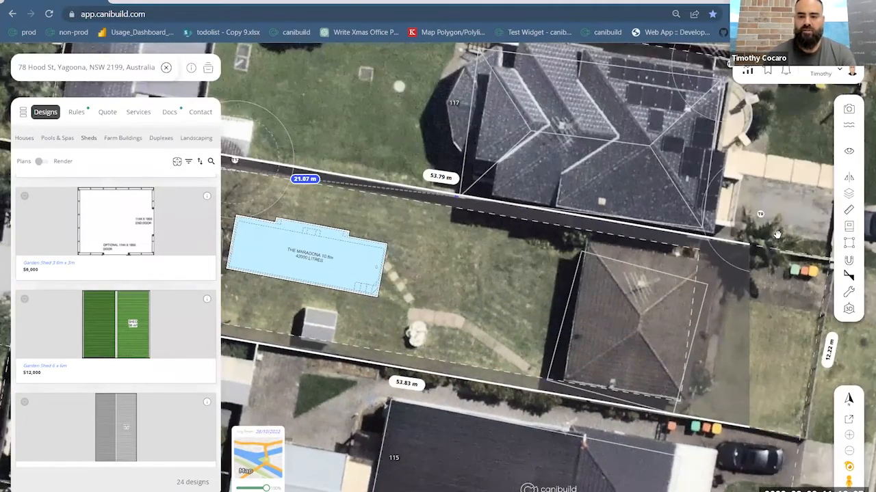
pyautogui.moveTo(777, 235); pyautogui.dragTo(688, 226)
pyautogui.moveTo(735, 256); pyautogui.dragTo(684, 267)
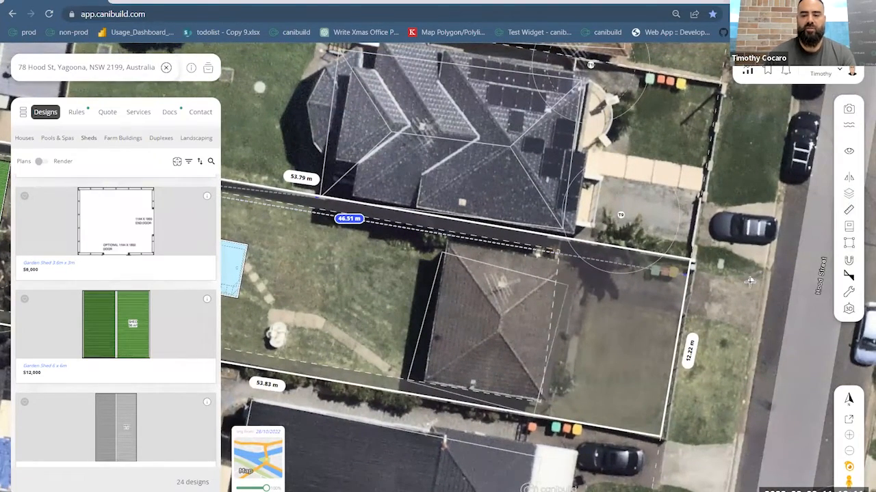
pyautogui.scroll(3, 747, 293)
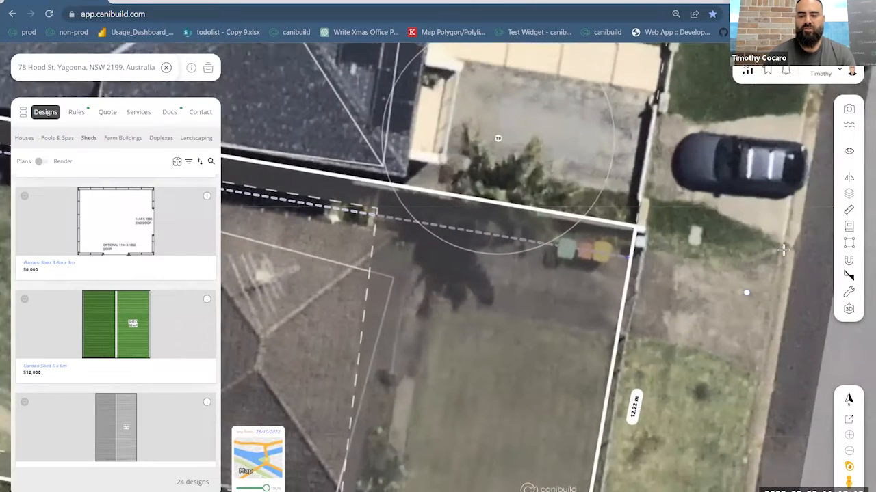
pyautogui.click(740, 258)
pyautogui.click(438, 211)
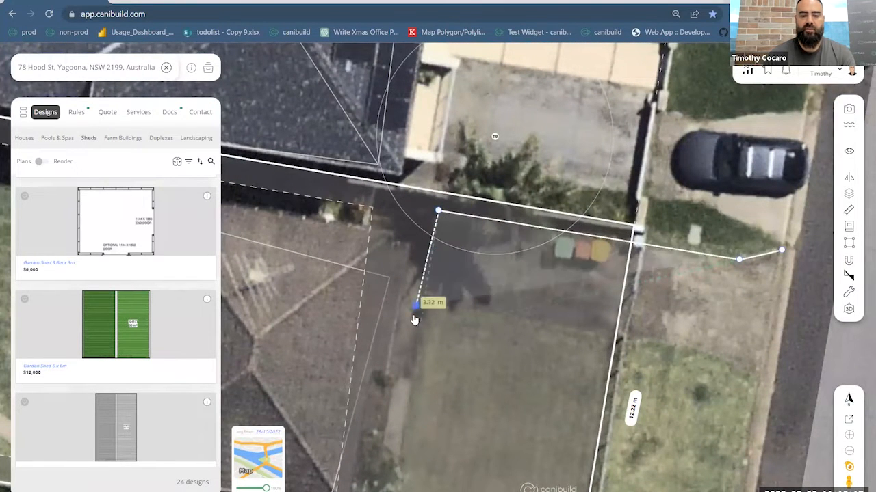
pyautogui.click(424, 302)
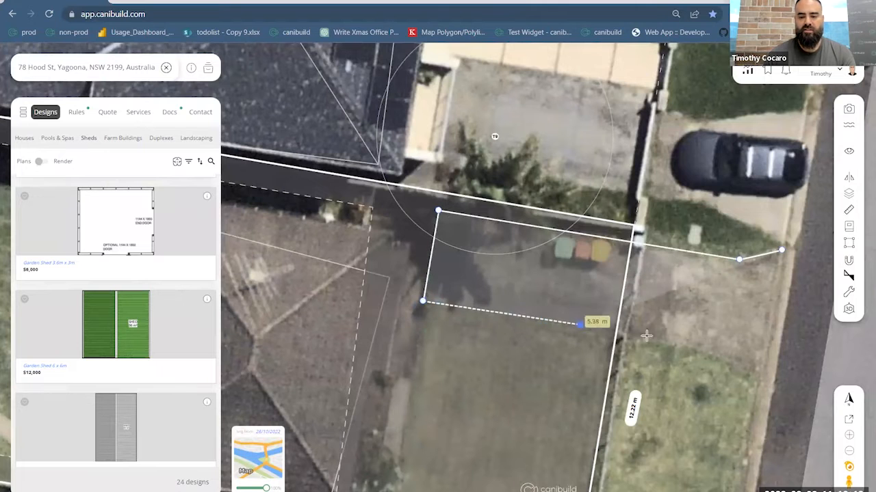
pyautogui.click(714, 348)
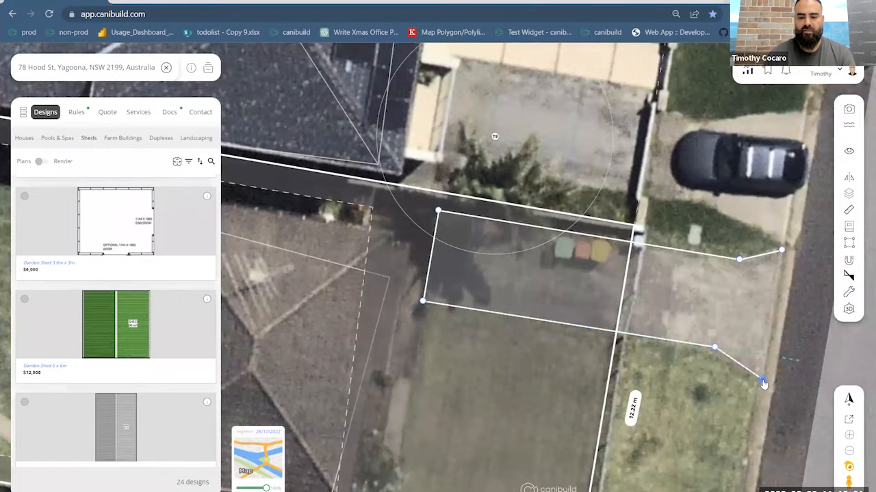
pyautogui.doubleClick(761, 376)
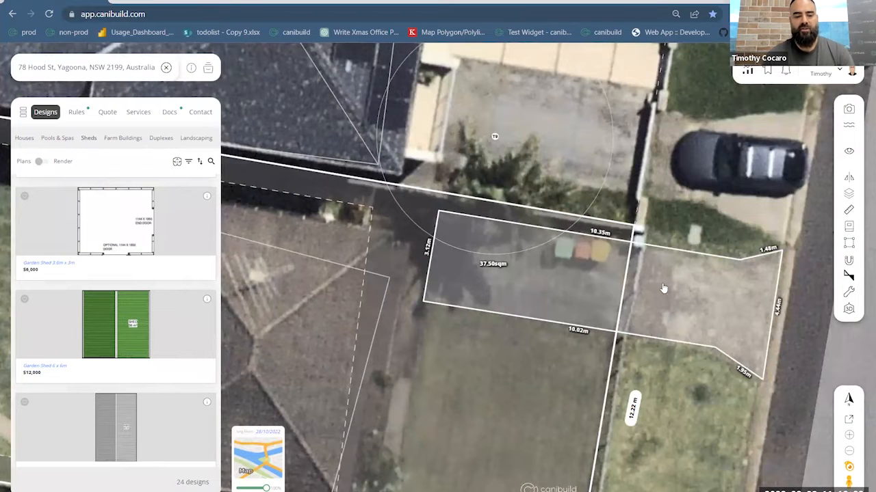
# - Fill the driveway shape with the pebble pattern
pyautogui.click(674, 300)
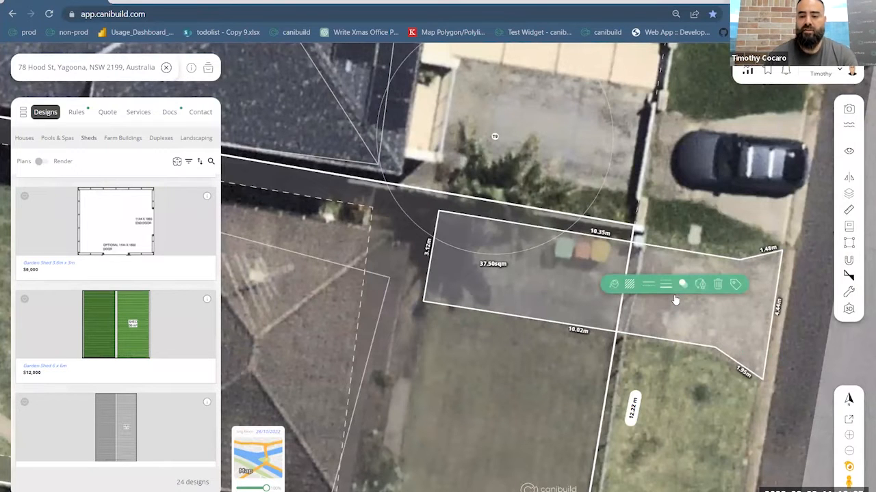
pyautogui.click(629, 285)
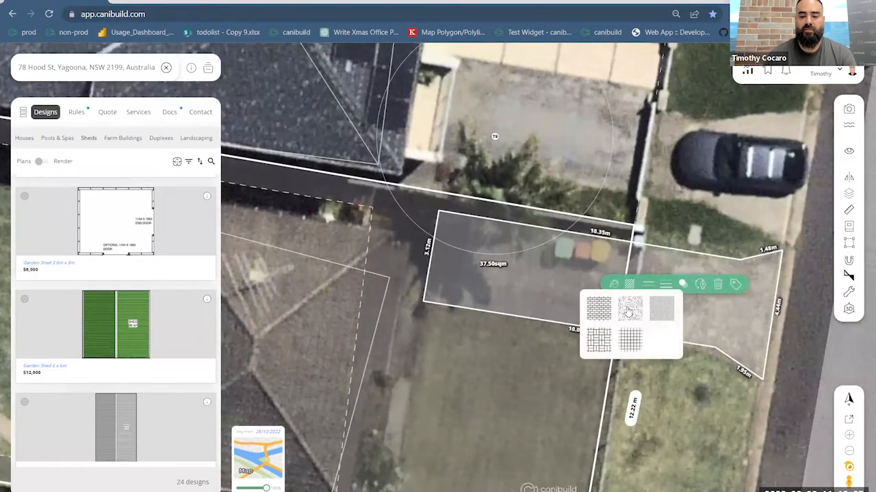
pyautogui.click(629, 309)
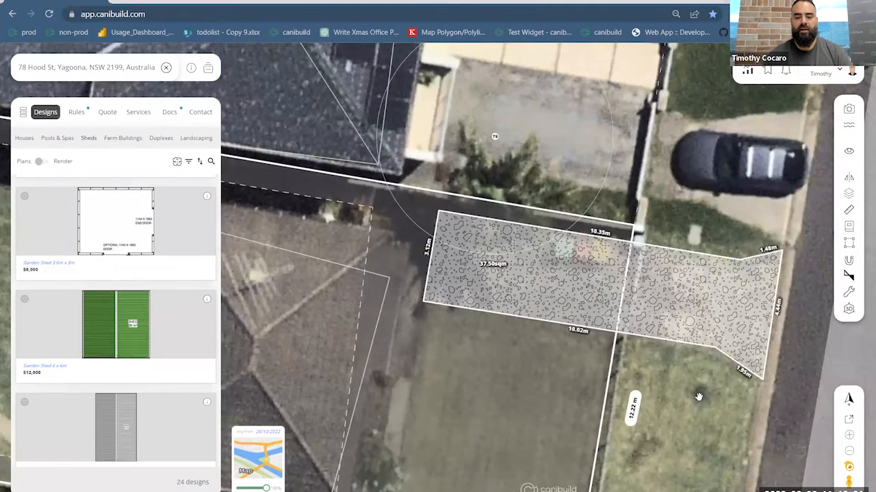
# - Browse the Landscaping designs for decks, paving, pool furniture, umbrellas and plants
pyautogui.scroll(-3, 698, 397)
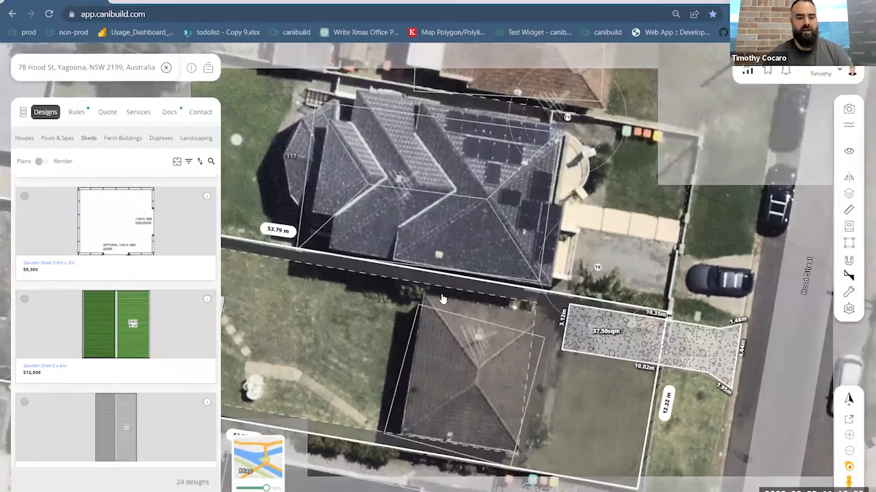
pyautogui.moveTo(455, 372); pyautogui.dragTo(658, 297)
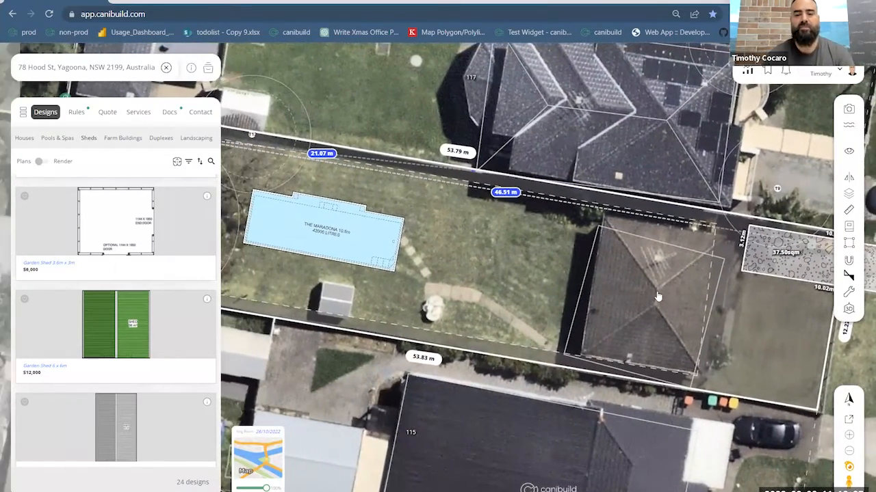
pyautogui.click(196, 140)
pyautogui.click(197, 139)
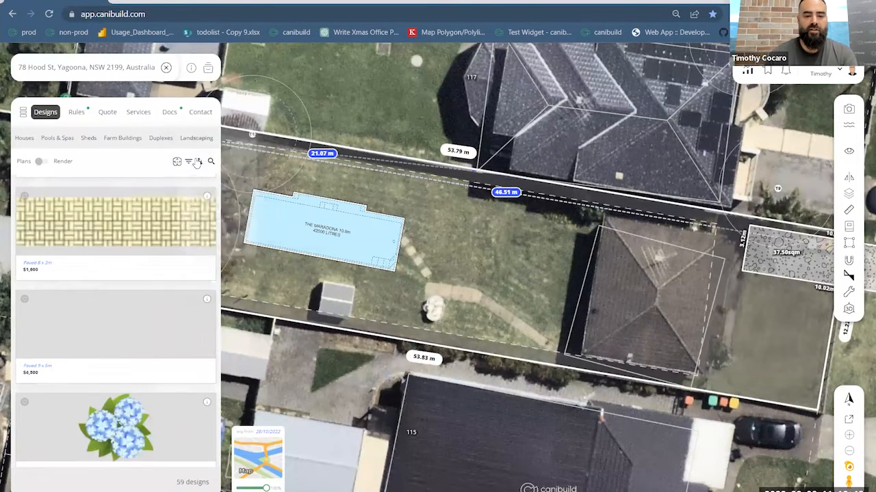
pyautogui.scroll(-5, 152, 281)
pyautogui.scroll(-10, 149, 281)
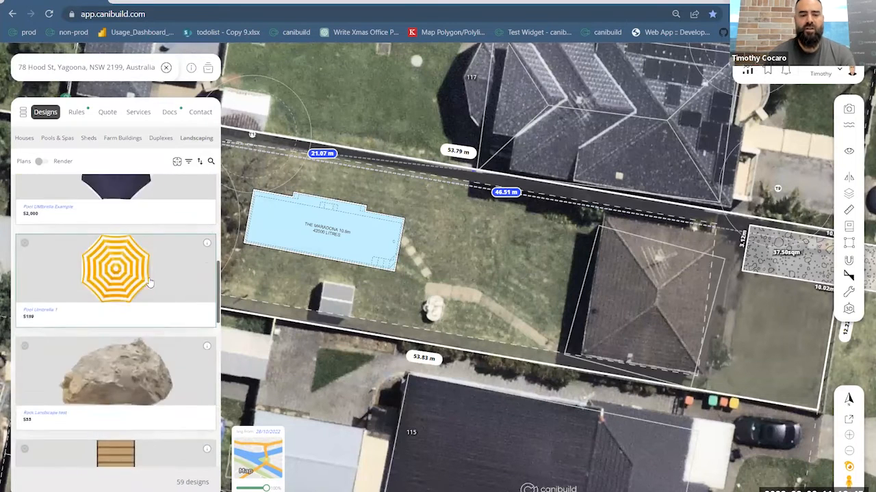
pyautogui.scroll(5, 146, 285)
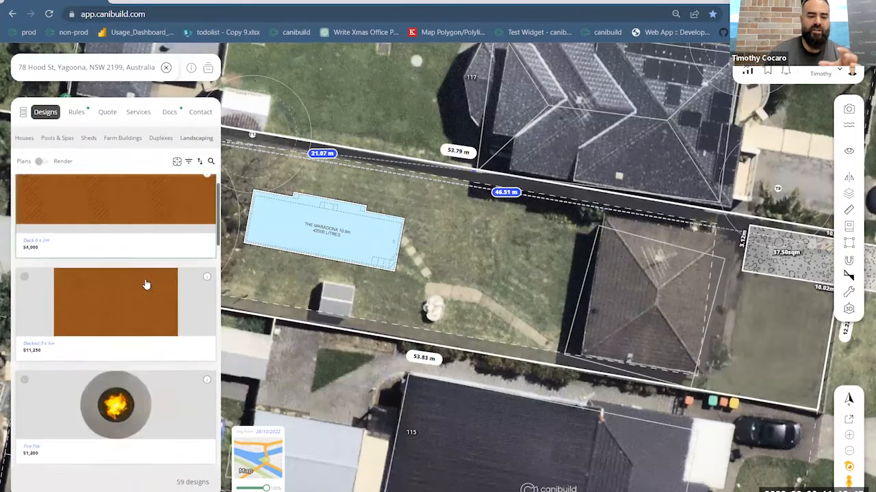
pyautogui.scroll(-2, 145, 284)
pyautogui.scroll(-1, 145, 284)
pyautogui.scroll(3, 134, 289)
pyautogui.scroll(2, 132, 292)
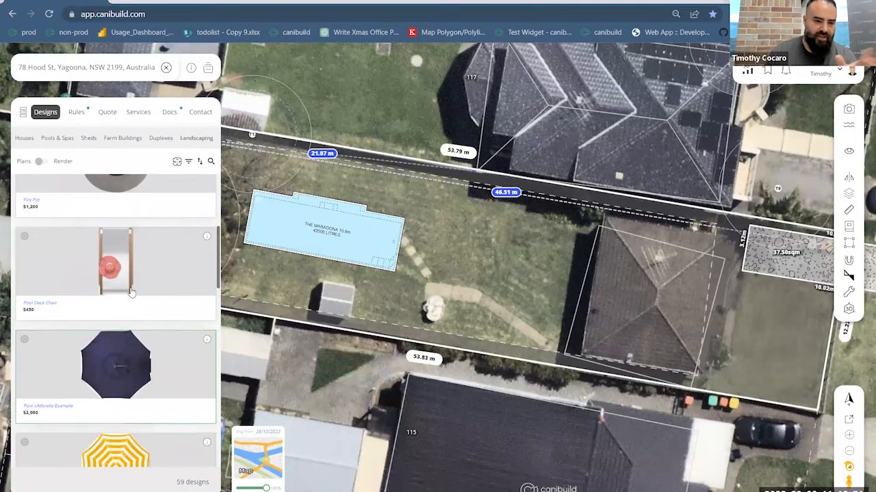
pyautogui.scroll(-8, 132, 294)
pyautogui.scroll(-6, 132, 294)
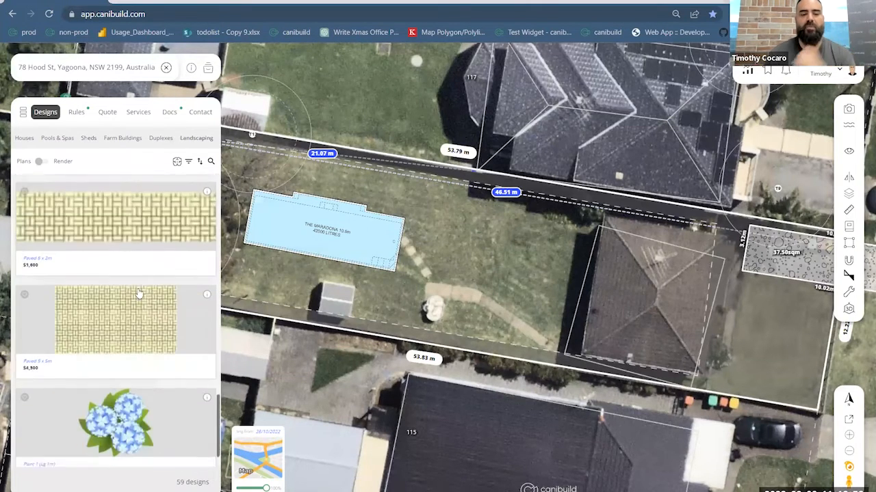
pyautogui.scroll(-6, 157, 309)
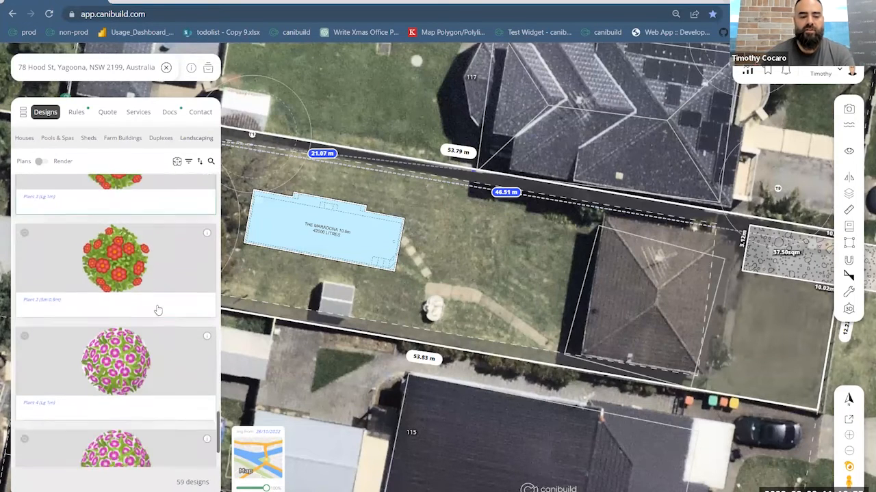
# - Narrow the landscaping designs to trees, place Tree 5 (Lg 2m) at the end of the path behind the house and show its editing options
pyautogui.click(188, 161)
pyautogui.click(206, 153)
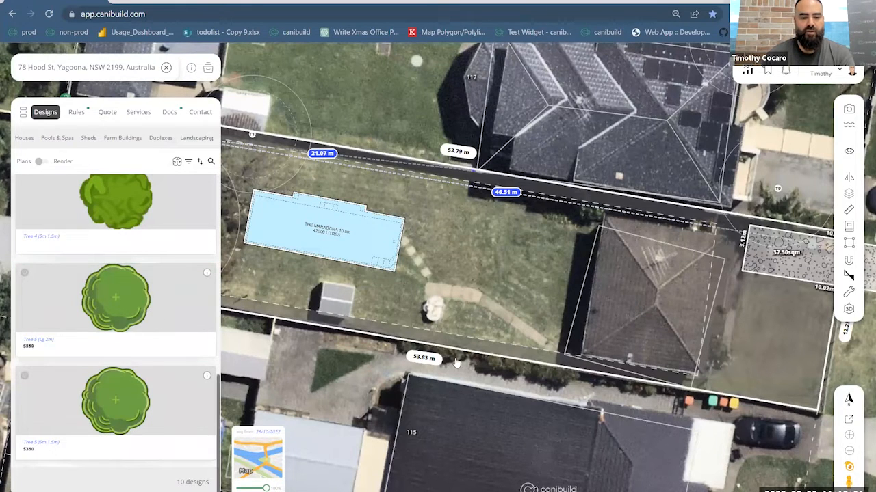
pyautogui.scroll(3, 474, 318)
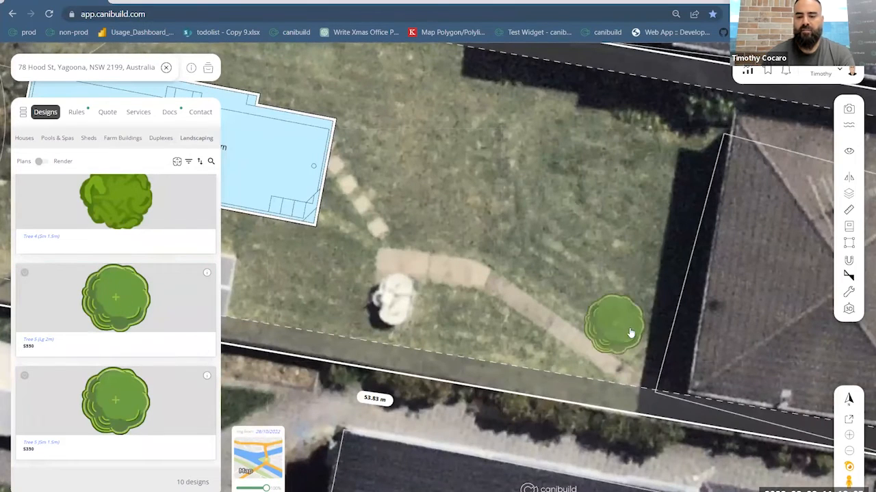
pyautogui.click(639, 334)
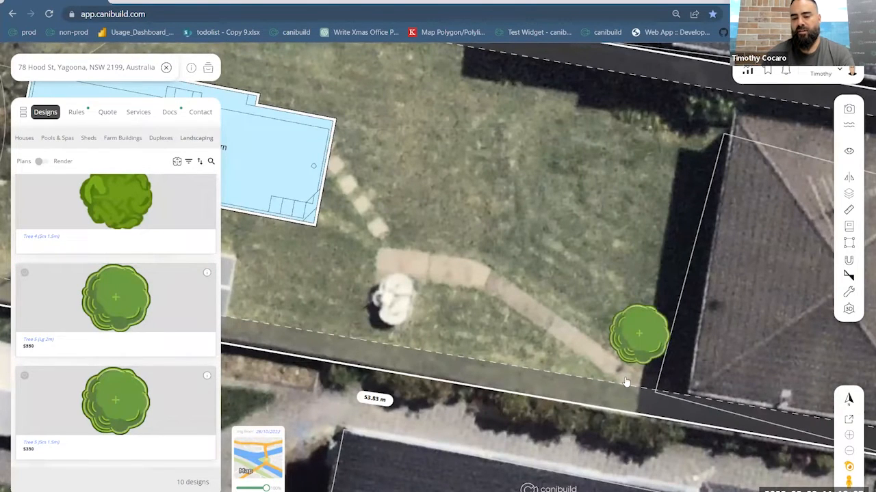
pyautogui.click(631, 342)
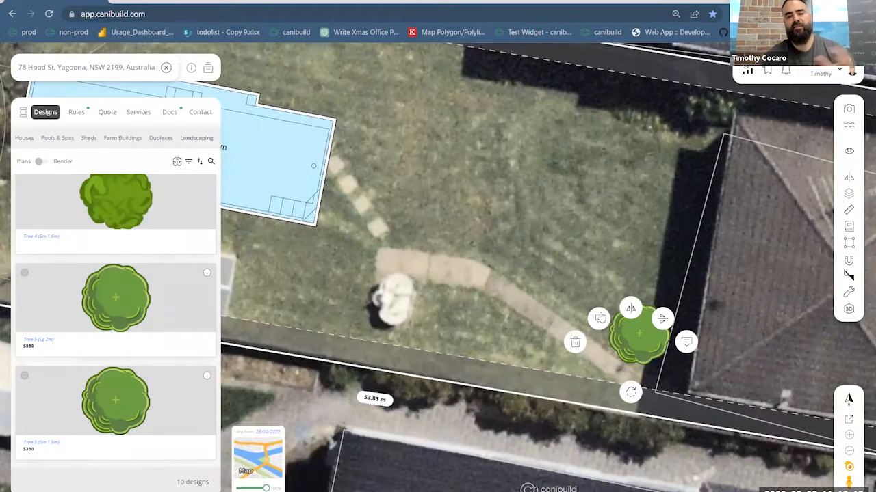
# - Try to duplicate the Tree 5 placed near the end of the path behind the house
pyautogui.click(599, 322)
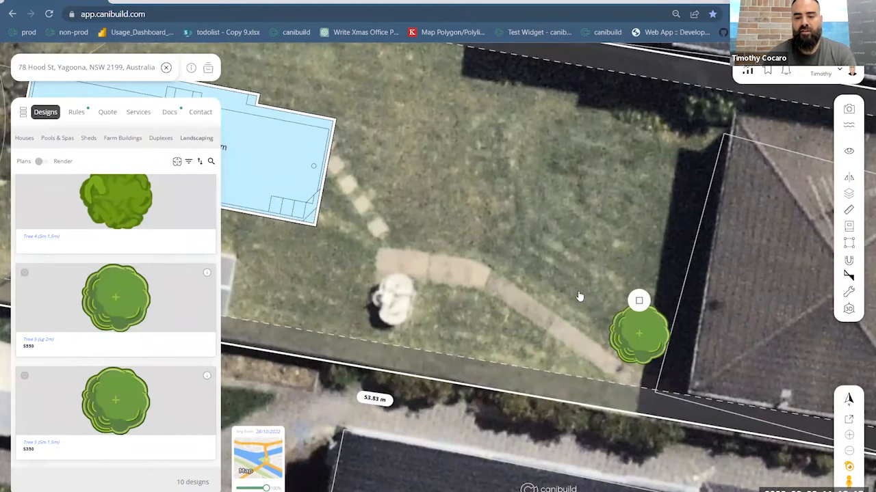
pyautogui.click(628, 331)
pyautogui.moveTo(631, 340)
pyautogui.mouseDown()
pyautogui.moveTo(588, 307)
pyautogui.moveTo(626, 340)
pyautogui.mouseUp()
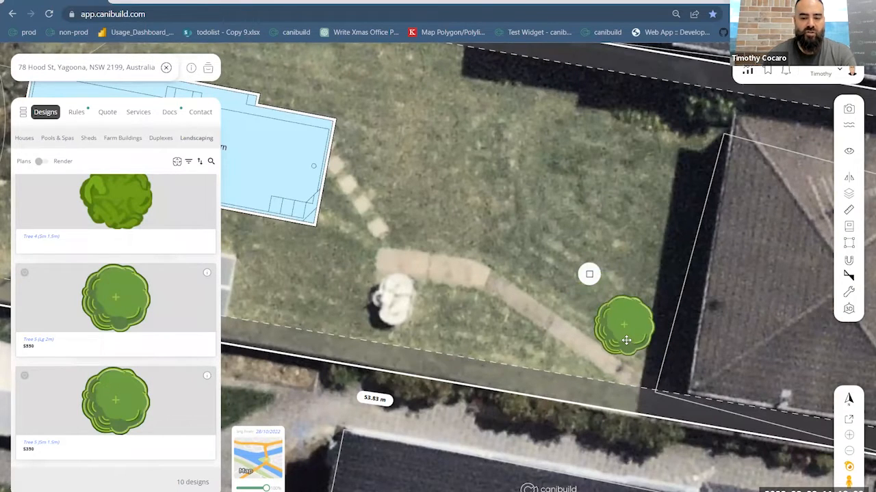
pyautogui.click(626, 309)
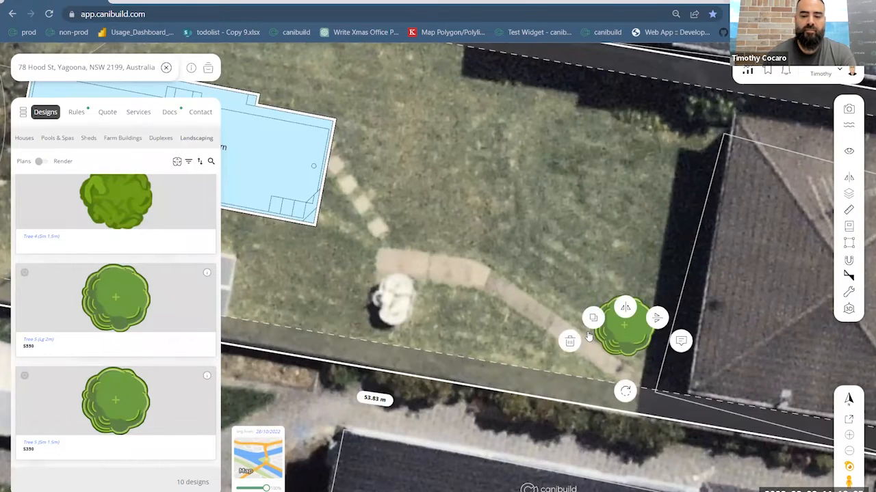
pyautogui.click(578, 306)
pyautogui.click(623, 294)
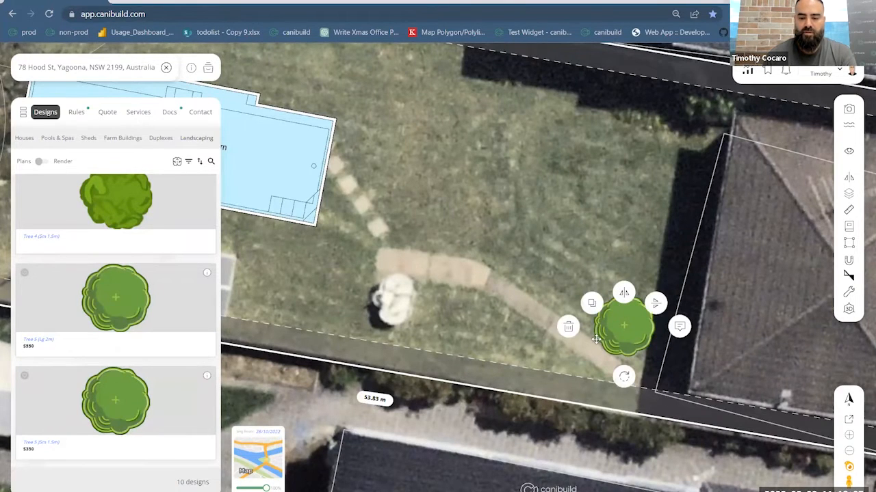
pyautogui.click(566, 334)
pyautogui.click(623, 303)
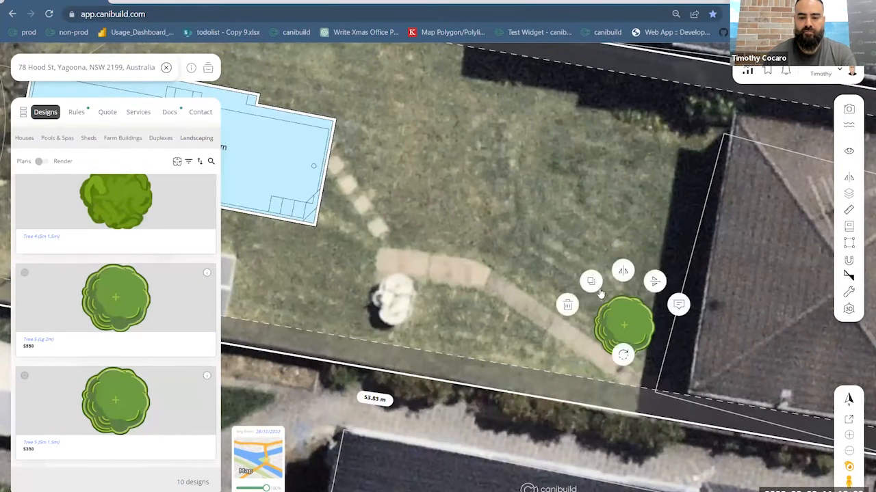
# - Delete the existing tree and place Tree 5 (Sm 1.5m) near the house end of the garden path instead
pyautogui.click(566, 307)
pyautogui.moveTo(111, 409); pyautogui.dragTo(571, 353)
pyautogui.moveTo(644, 351); pyautogui.dragTo(628, 344)
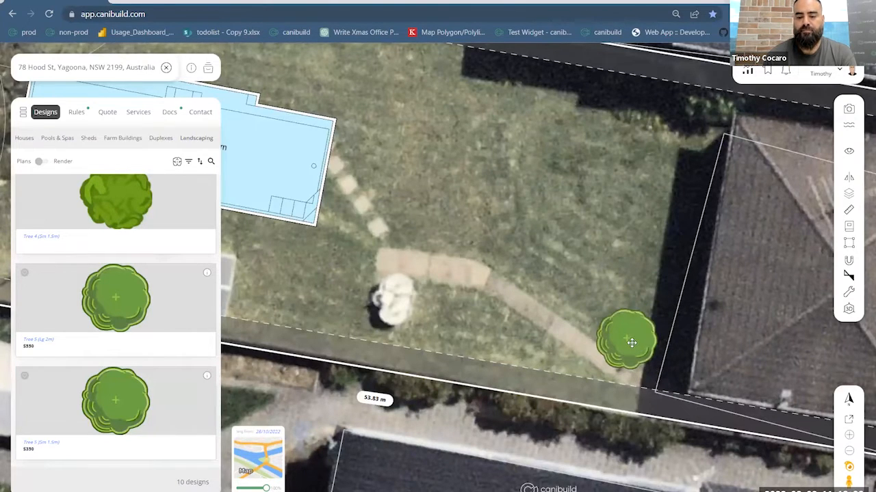
# - Try to duplicate the newly placed Tree 5 (Sm 1.5m) along the garden path
pyautogui.click(630, 342)
pyautogui.click(599, 322)
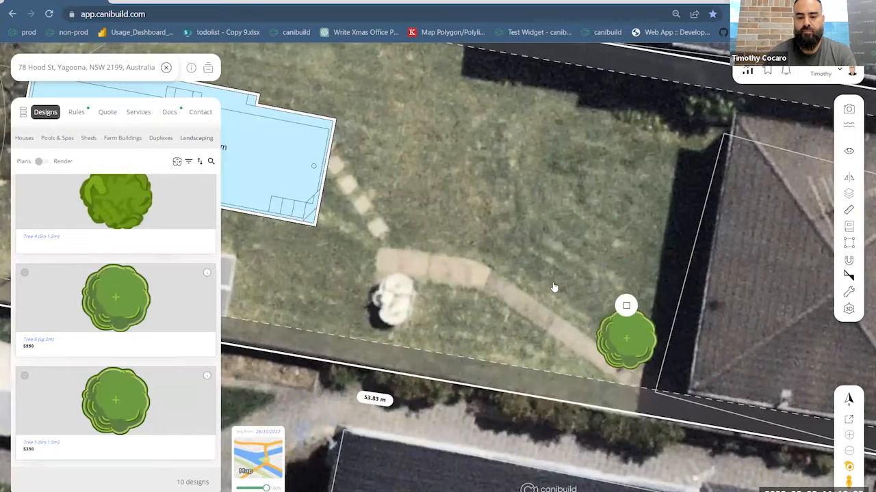
pyautogui.scroll(-5, 575, 306)
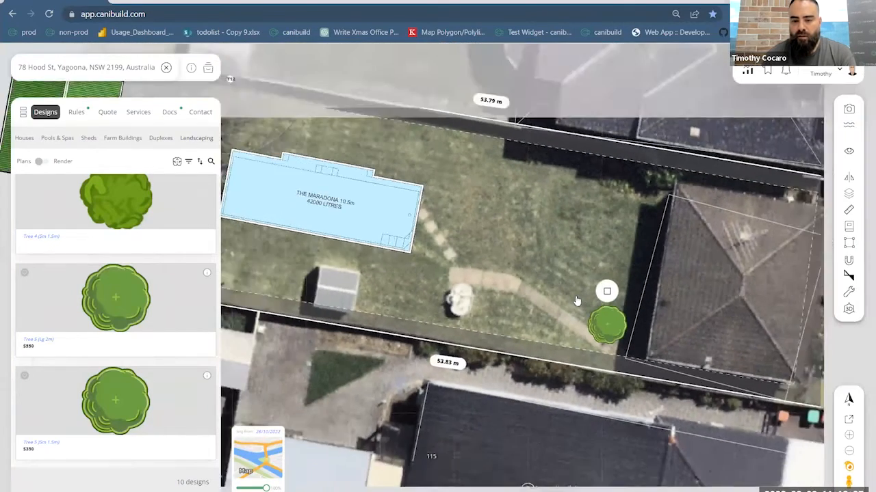
pyautogui.scroll(5, 578, 301)
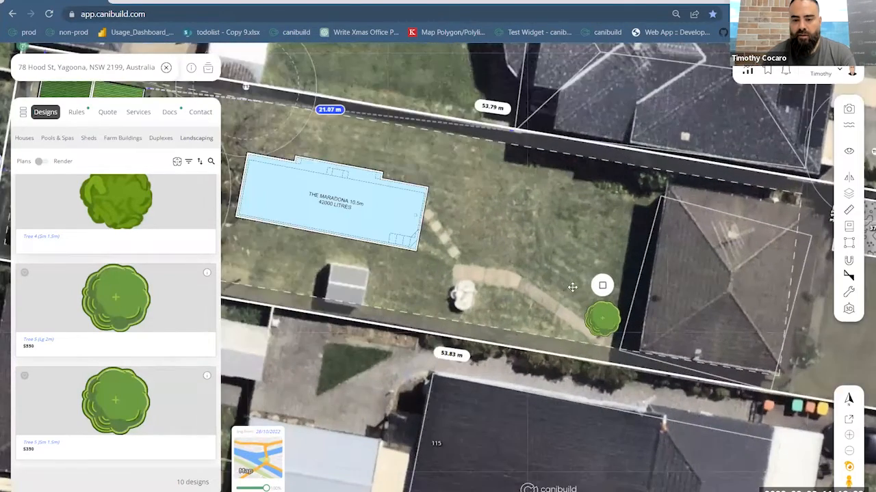
pyautogui.moveTo(567, 260); pyautogui.dragTo(566, 258)
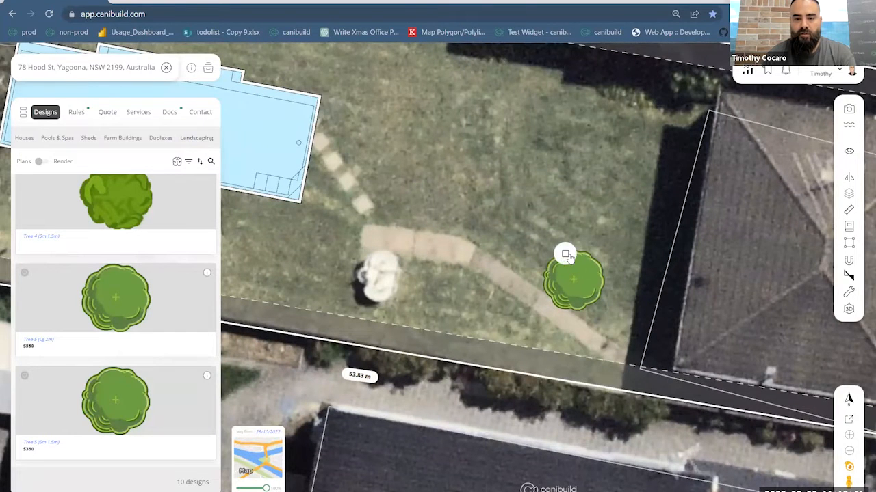
pyautogui.click(568, 257)
pyautogui.click(598, 269)
pyautogui.click(597, 268)
pyautogui.click(534, 267)
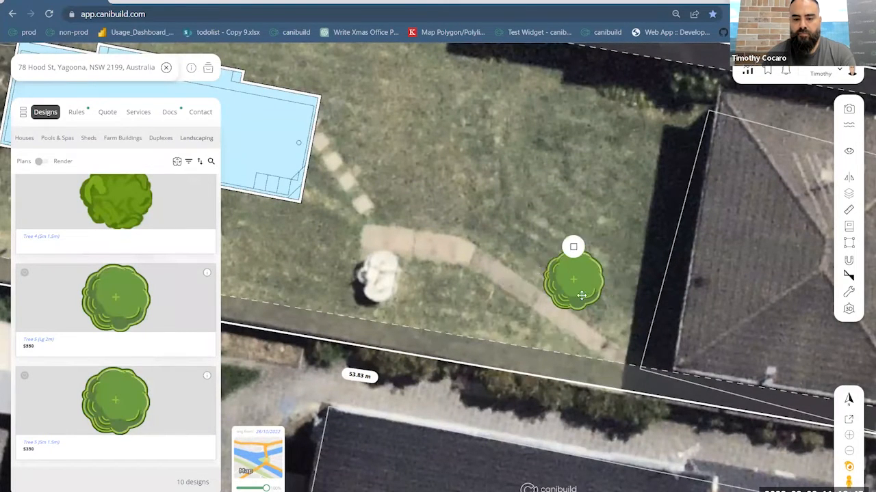
pyautogui.click(631, 330)
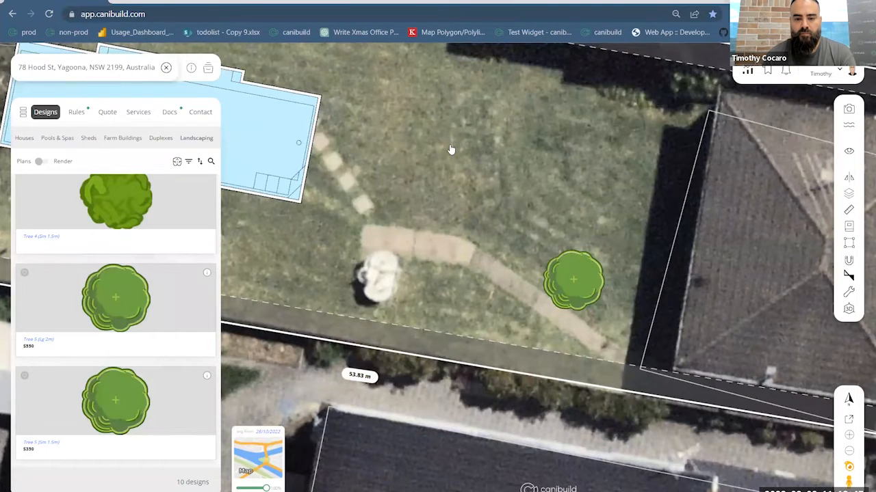
# - Move the Tree 5 farther from the house to the middle of the garden path and turn on duplication for it
pyautogui.scroll(-5, 493, 207)
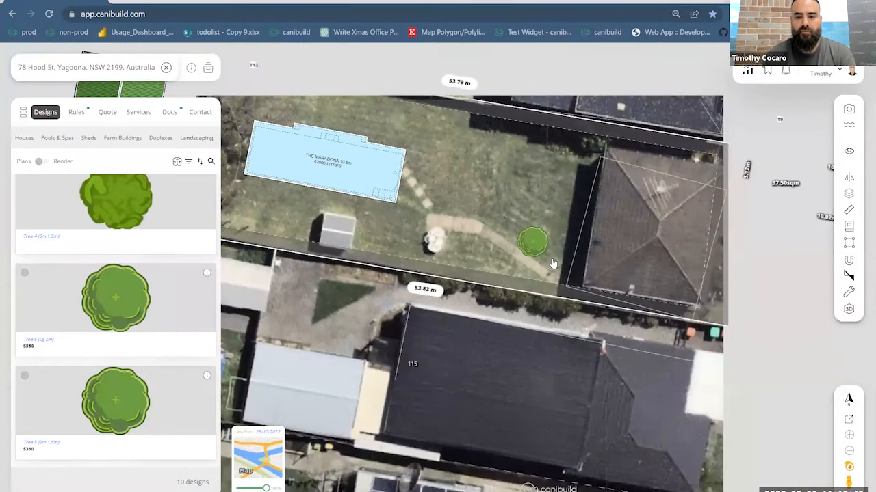
pyautogui.scroll(2, 520, 253)
pyautogui.moveTo(521, 253); pyautogui.dragTo(542, 272)
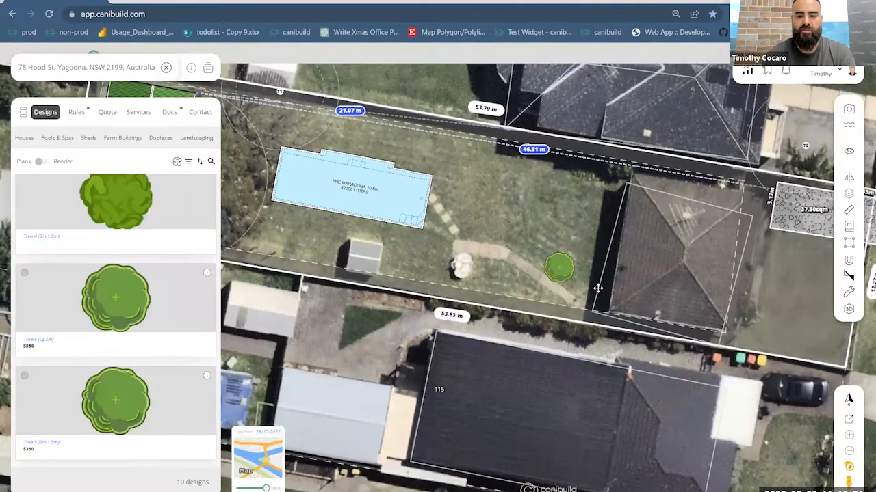
pyautogui.moveTo(598, 288); pyautogui.dragTo(633, 314)
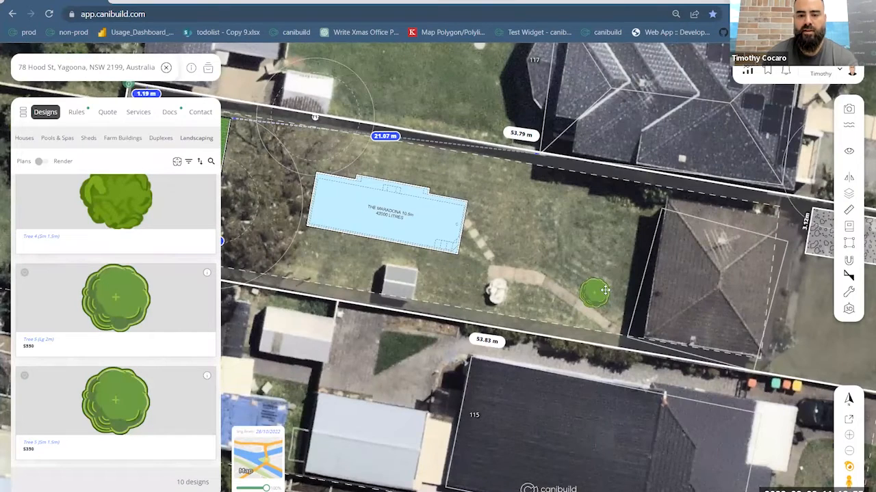
pyautogui.scroll(3, 582, 298)
pyautogui.moveTo(580, 279); pyautogui.dragTo(539, 249)
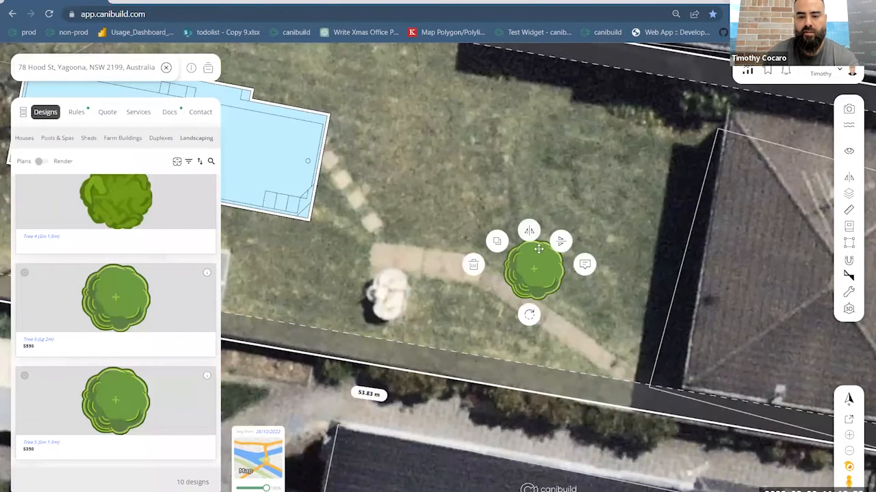
pyautogui.click(497, 245)
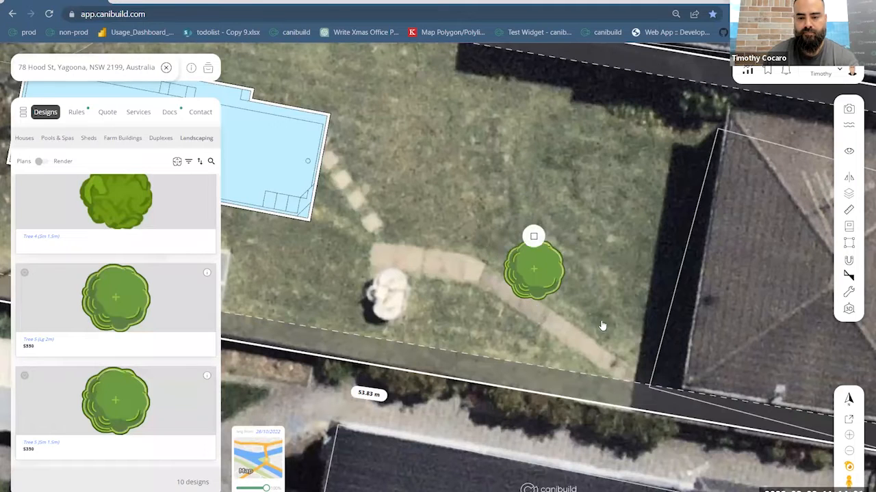
# - Place Tree 4 (Sm 1.5m) beside the house end of the garden path and start duplicating it
pyautogui.scroll(3, 127, 362)
pyautogui.moveTo(147, 376); pyautogui.dragTo(411, 328)
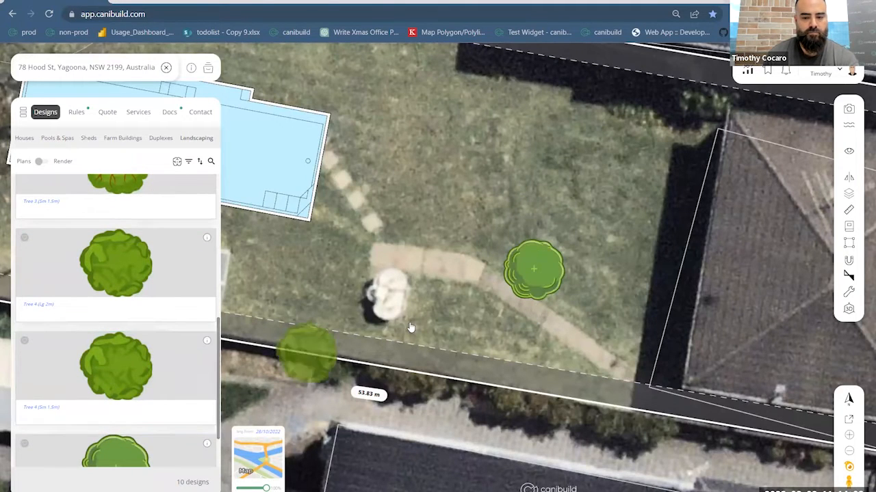
pyautogui.click(609, 322)
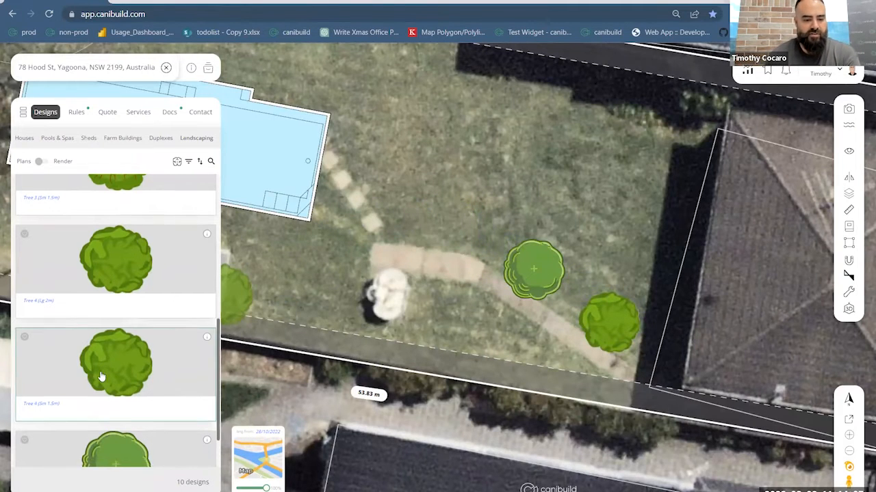
pyautogui.scroll(-2, 100, 376)
pyautogui.click(543, 285)
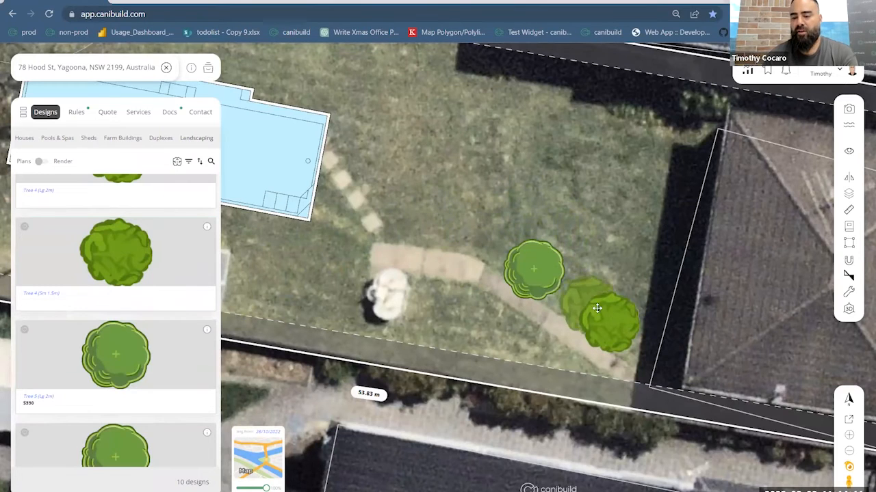
# - Place four copies of Tree 4 (Sm 1.5m) along the path between the pool and the house, and stop duplicating
pyautogui.click(385, 216)
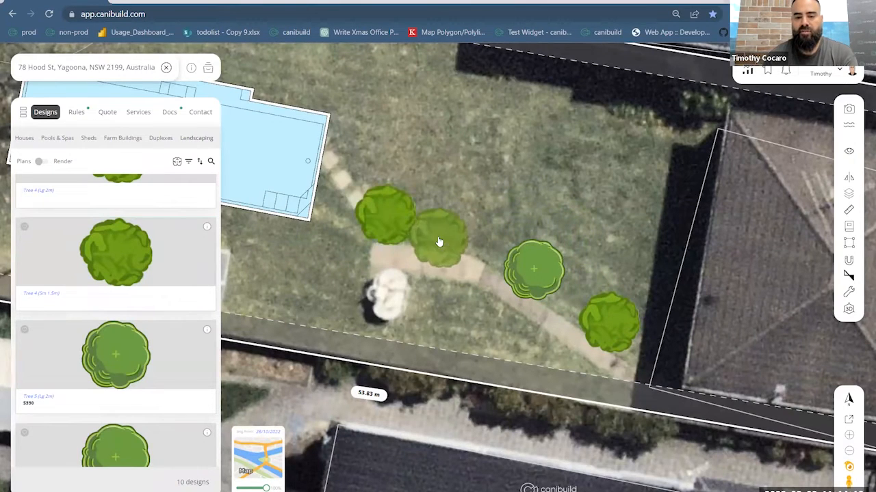
pyautogui.click(454, 237)
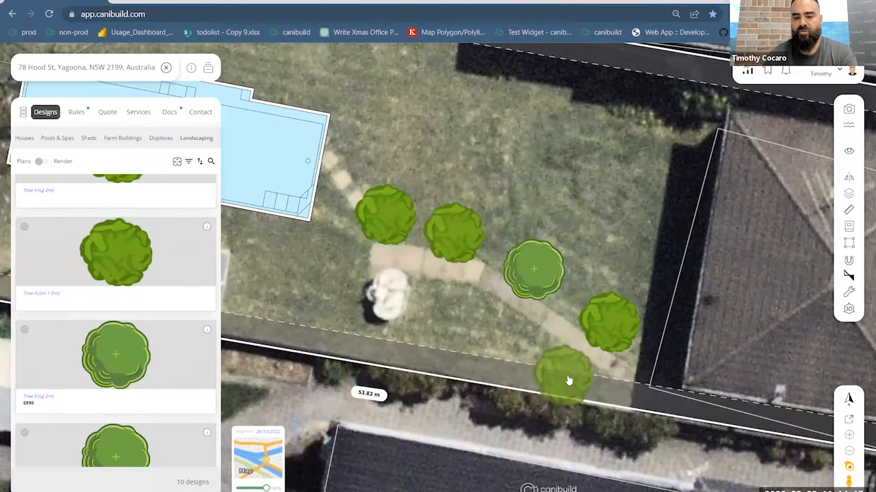
pyautogui.click(575, 292)
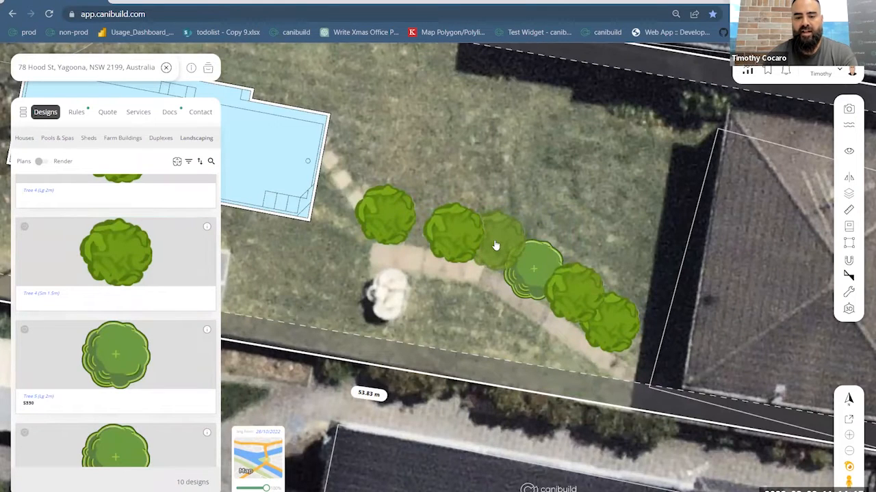
pyautogui.click(452, 234)
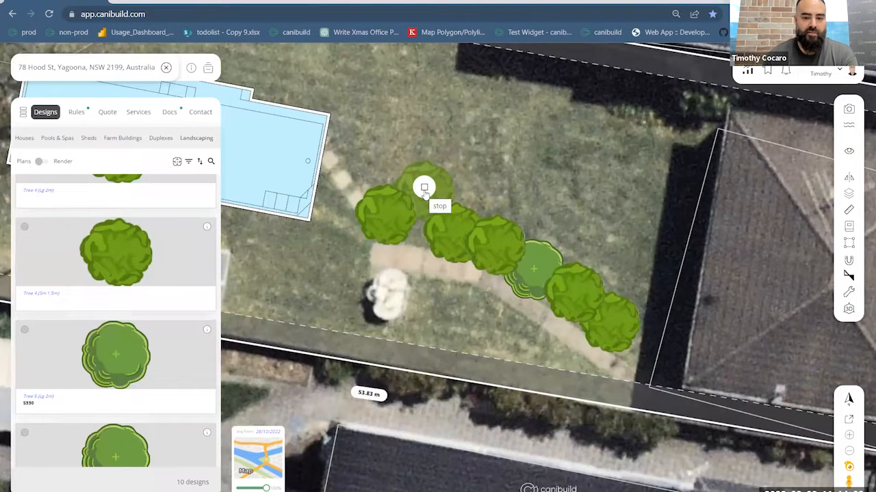
pyautogui.click(427, 188)
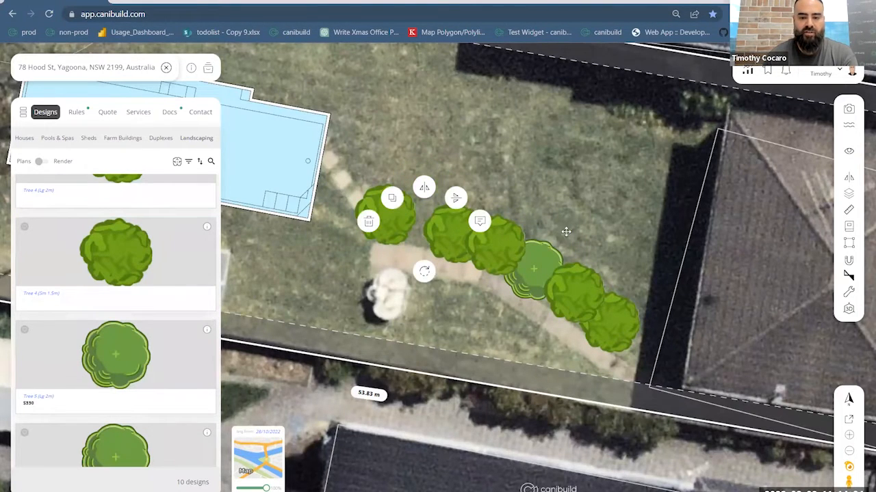
pyautogui.click(484, 162)
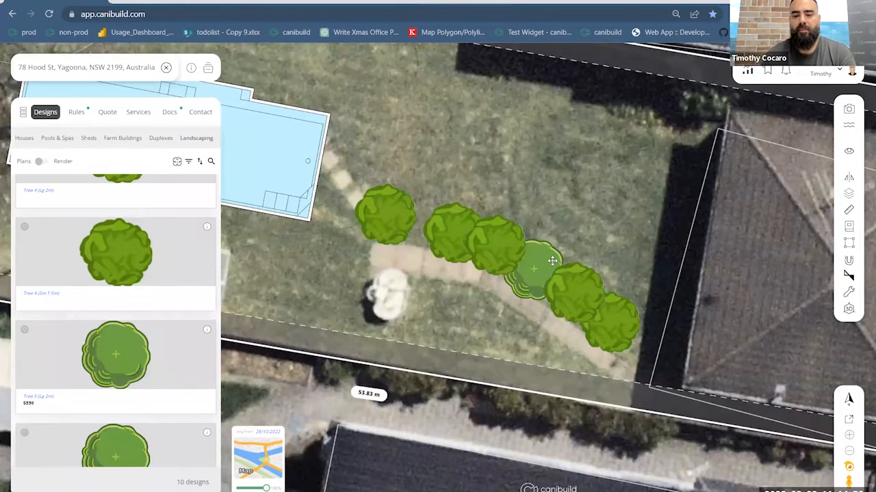
# - Filter the Landscaping designs to Shrub for planting around the pebble driveway at the front of the lot
pyautogui.scroll(-5, 546, 276)
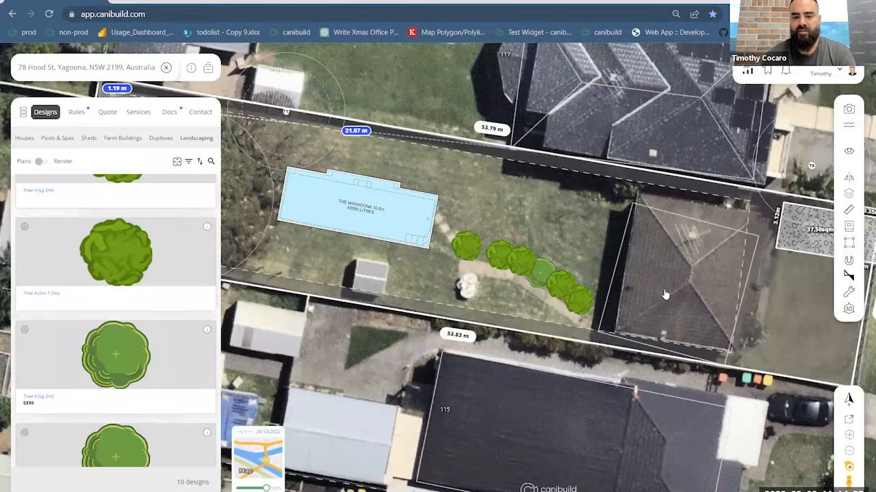
pyautogui.moveTo(589, 289); pyautogui.dragTo(301, 323)
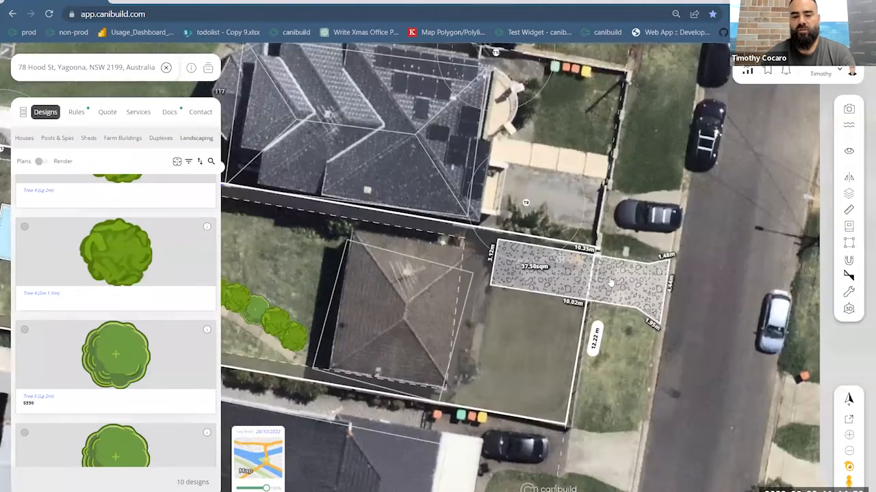
pyautogui.scroll(2, 603, 277)
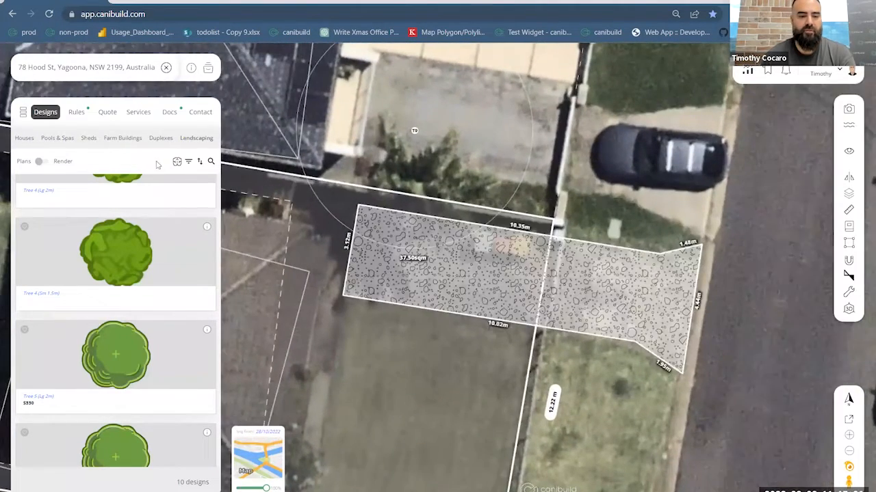
pyautogui.scroll(8, 153, 250)
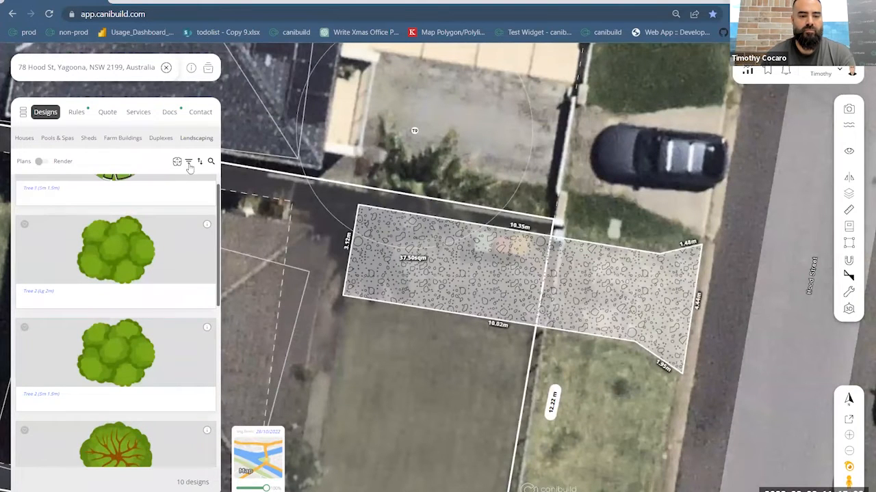
pyautogui.click(189, 163)
pyautogui.click(189, 166)
pyautogui.scroll(3, 148, 248)
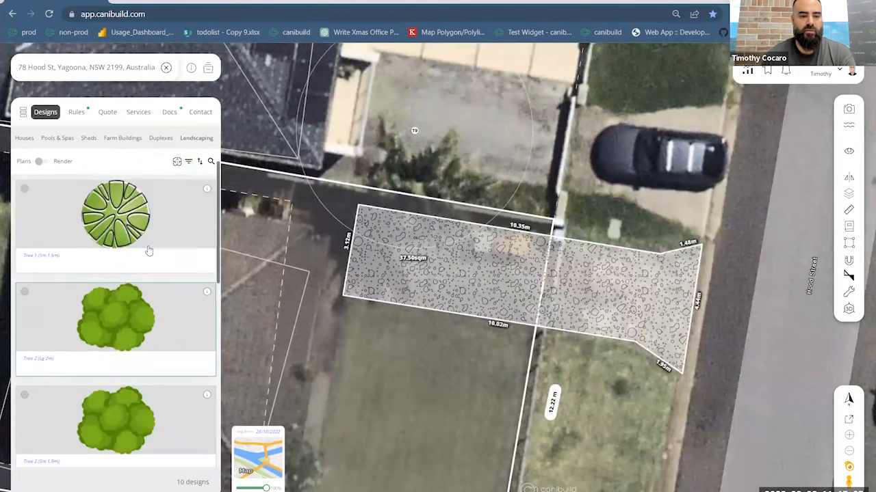
pyautogui.click(195, 138)
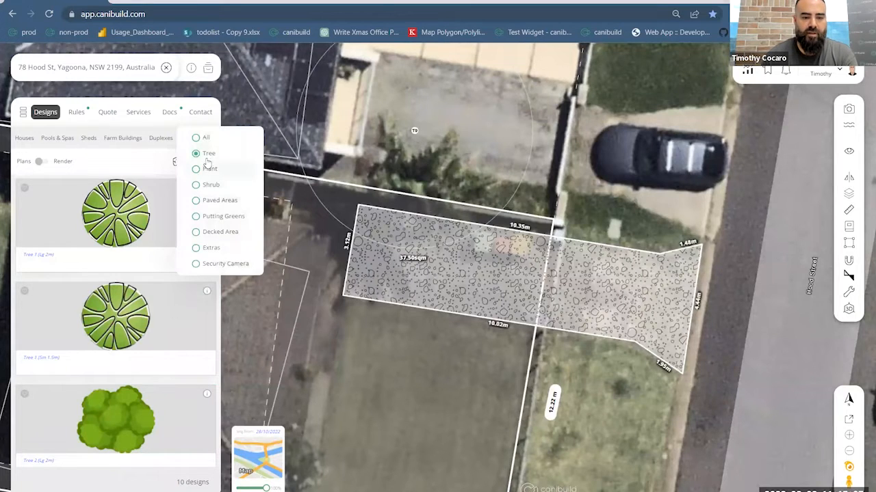
pyautogui.click(210, 185)
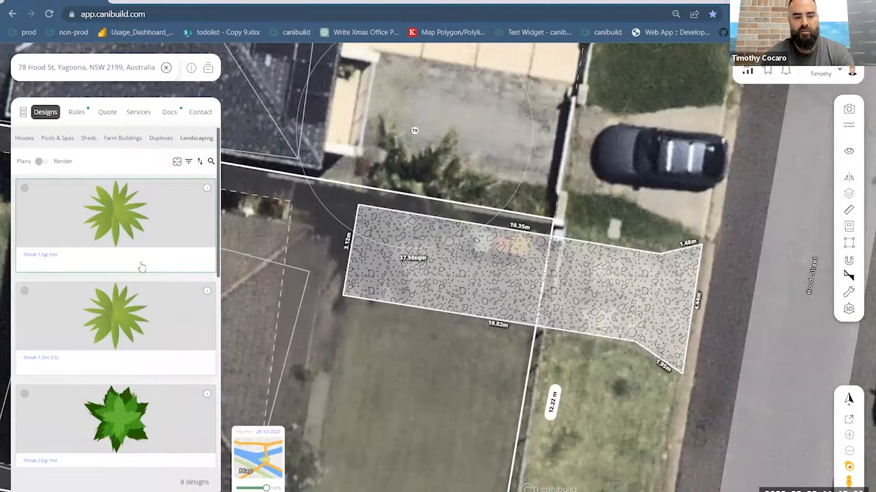
# - Place Shrub 2 (Lg 1m) at the street-side corner of the pebble driveway, beside the neighbour's parked car
pyautogui.moveTo(138, 426); pyautogui.dragTo(660, 246)
pyautogui.click(678, 226)
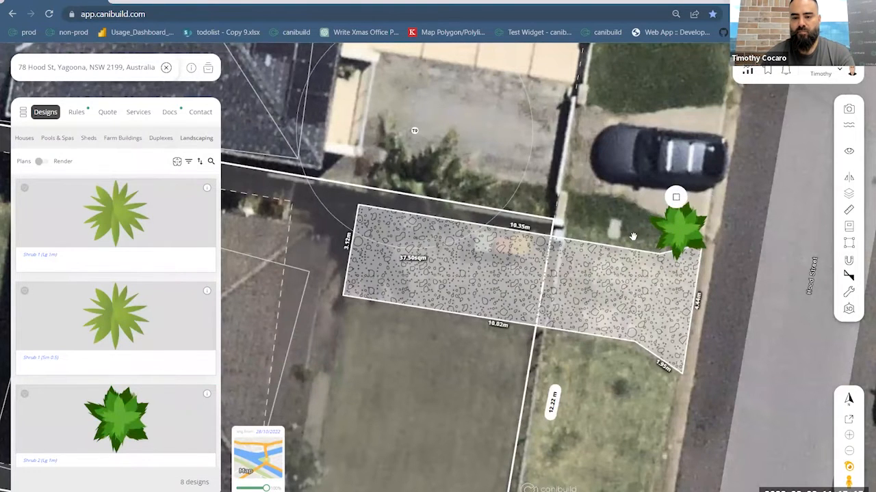
pyautogui.scroll(3, 632, 236)
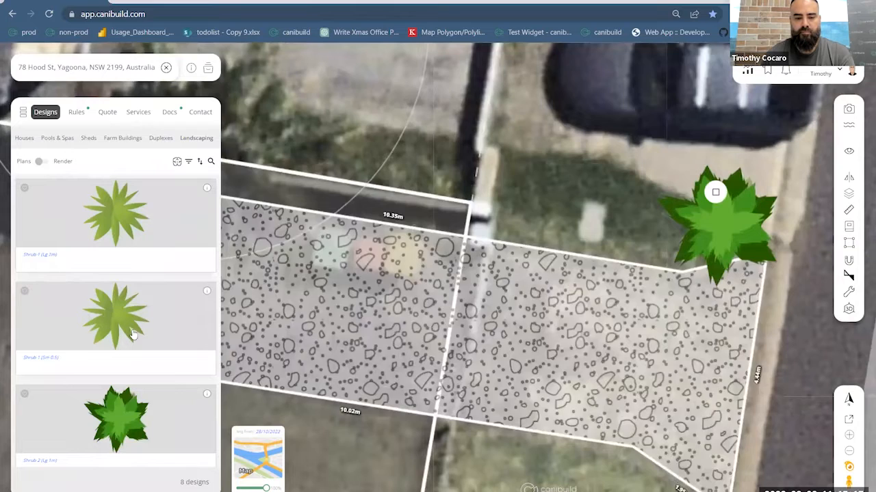
pyautogui.moveTo(551, 289); pyautogui.dragTo(545, 311)
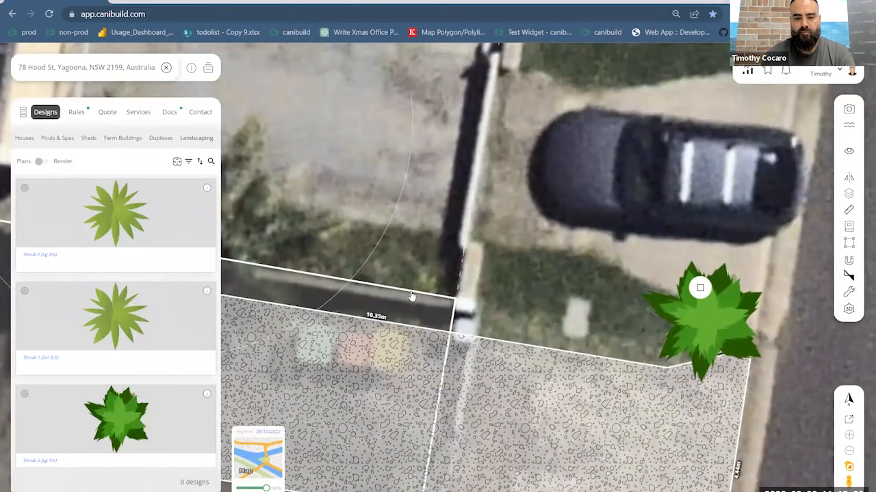
# - Place five copies of Shrub 1 (Sm 0.5) in a row along the driveway's boundary edge, from Shrub 2 towards the house, and stop duplicating
pyautogui.click(116, 316)
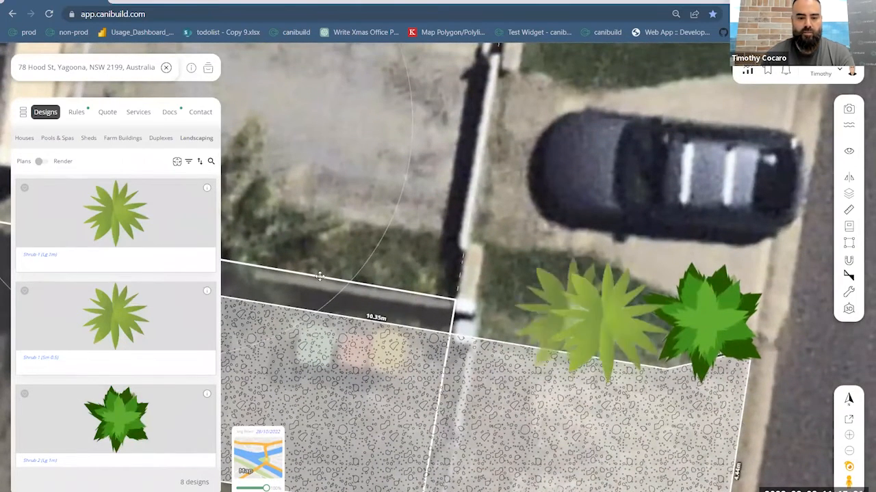
pyautogui.click(507, 309)
pyautogui.click(409, 291)
pyautogui.click(320, 276)
pyautogui.scroll(-1, 374, 223)
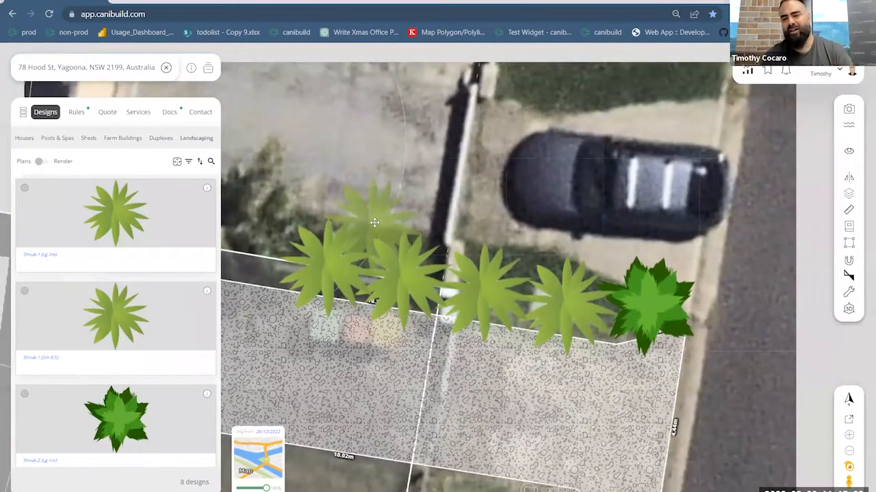
pyautogui.scroll(-2, 374, 223)
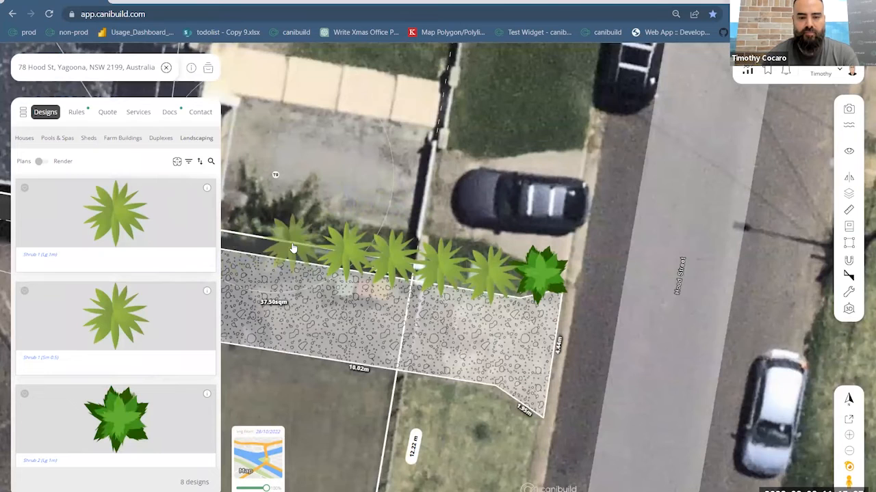
pyautogui.click(292, 247)
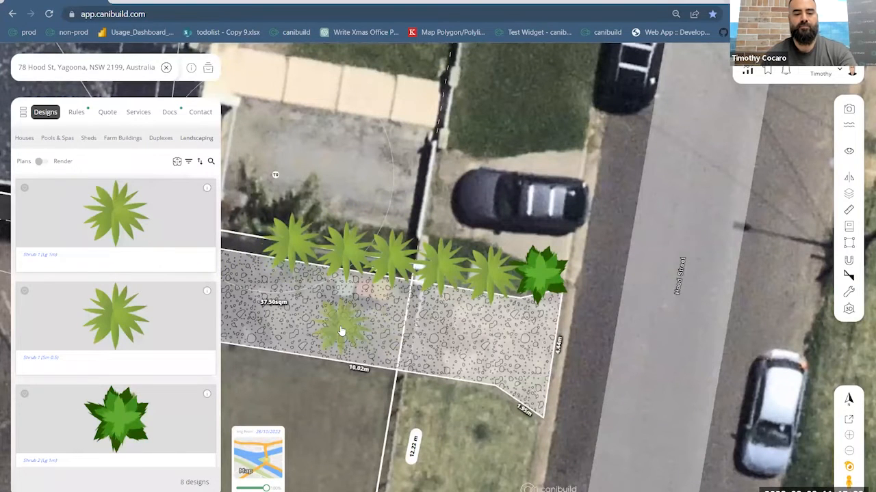
pyautogui.rightClick(296, 251)
pyautogui.click(355, 279)
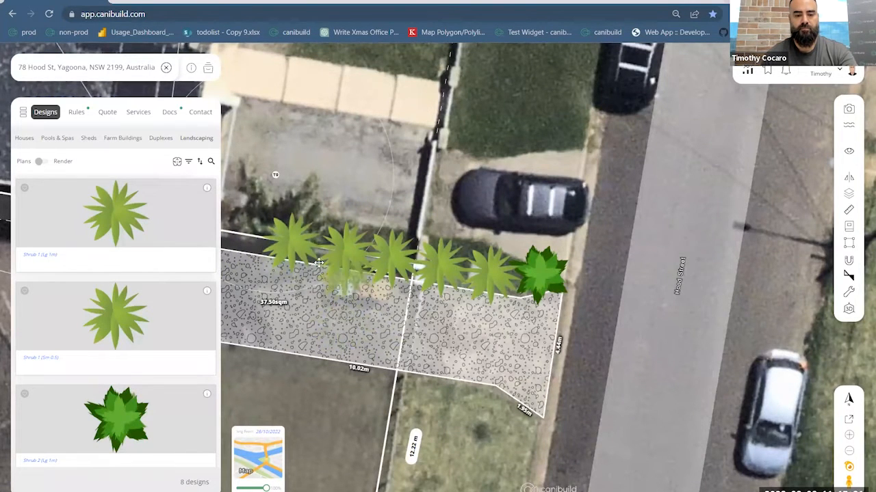
pyautogui.moveTo(331, 405); pyautogui.dragTo(578, 336)
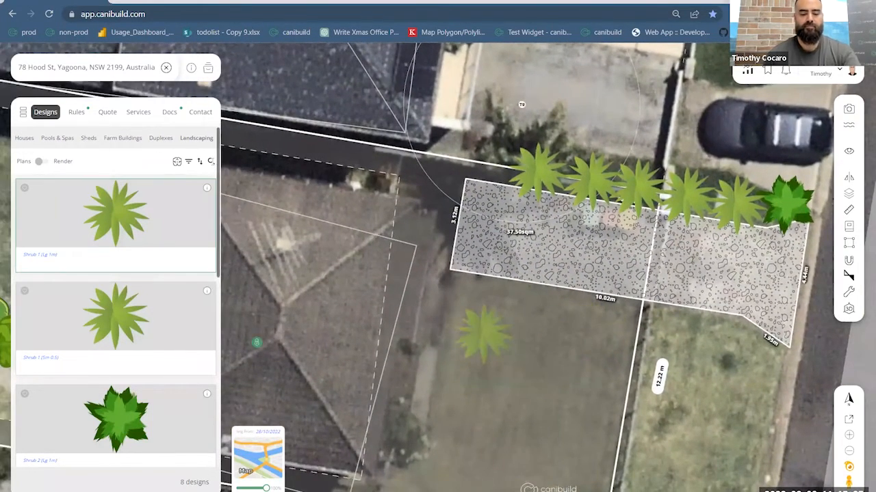
pyautogui.click(211, 160)
pyautogui.write('fire')
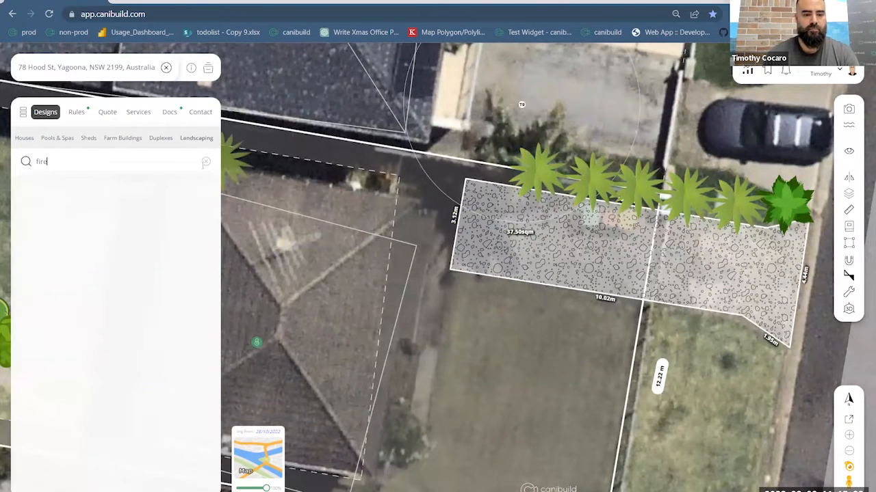
pyautogui.click(205, 164)
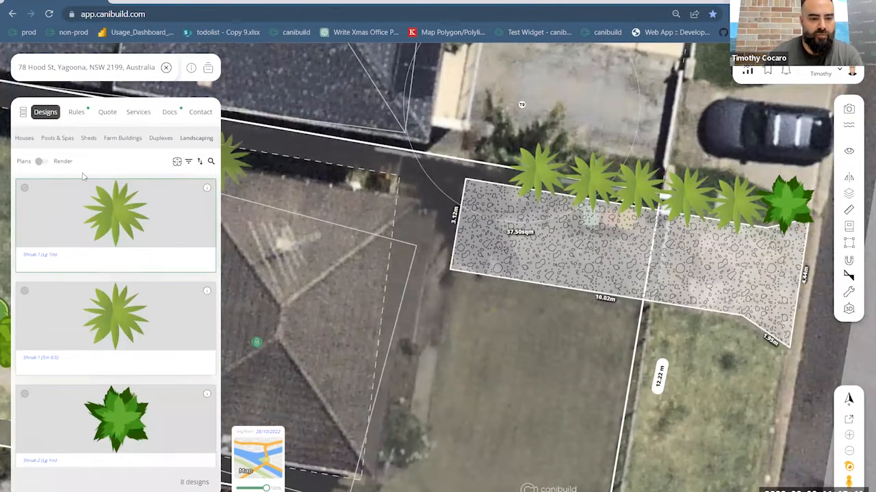
# - Set the Landscaping filter to All and search the designs for "fire"
pyautogui.click(188, 161)
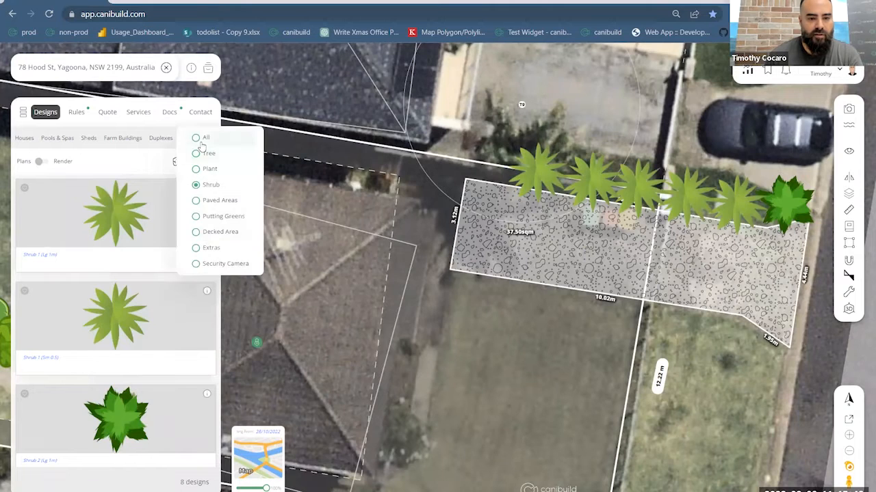
pyautogui.click(154, 223)
pyautogui.click(211, 164)
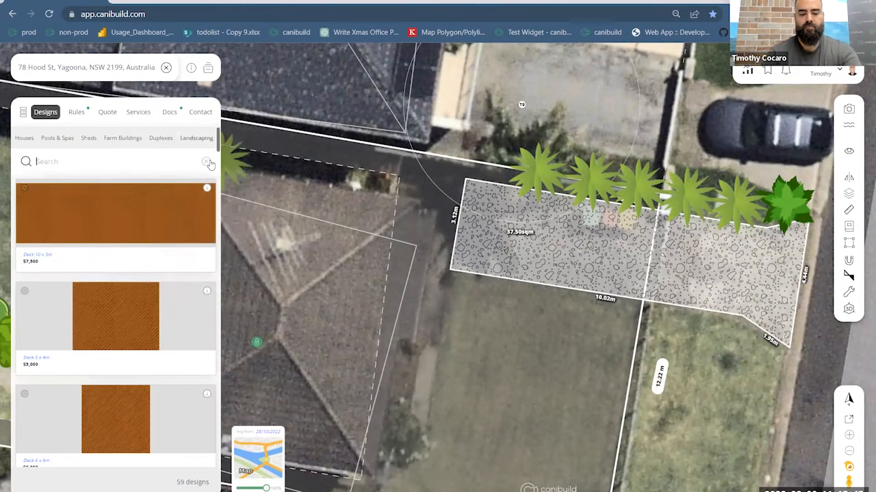
pyautogui.write('fire')
# - Place the Fire Pit on the lawn between the pool and the house, above the row of garden path trees
pyautogui.moveTo(349, 328); pyautogui.dragTo(279, 278)
pyautogui.moveTo(794, 321); pyautogui.dragTo(866, 347)
pyautogui.moveTo(241, 201); pyautogui.dragTo(438, 215)
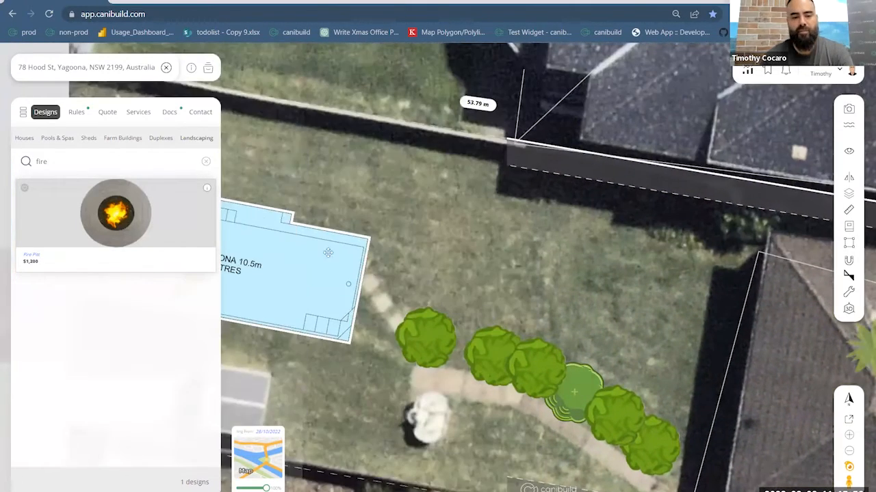
pyautogui.moveTo(164, 234); pyautogui.dragTo(457, 302)
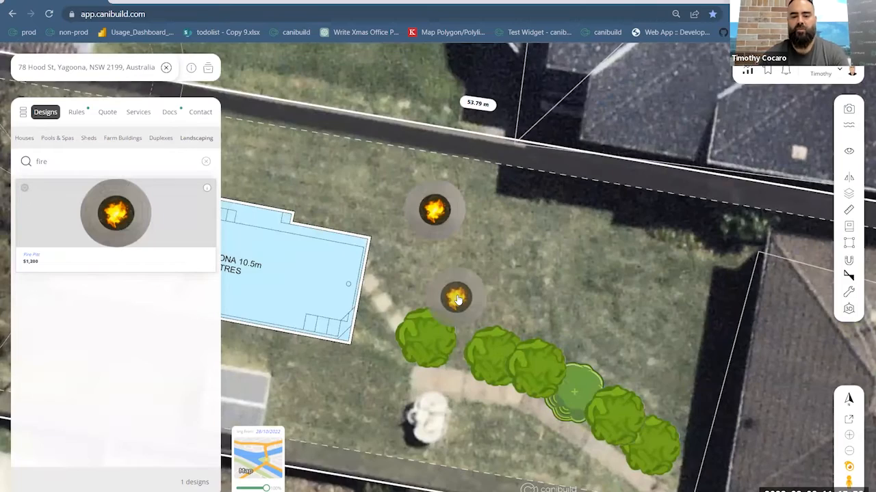
pyautogui.scroll(-5, 457, 302)
pyautogui.moveTo(457, 297); pyautogui.dragTo(200, 77)
# - Try to refresh the siting by closing the Hood St property and reselecting its lot on the map, twice
pyautogui.click(165, 68)
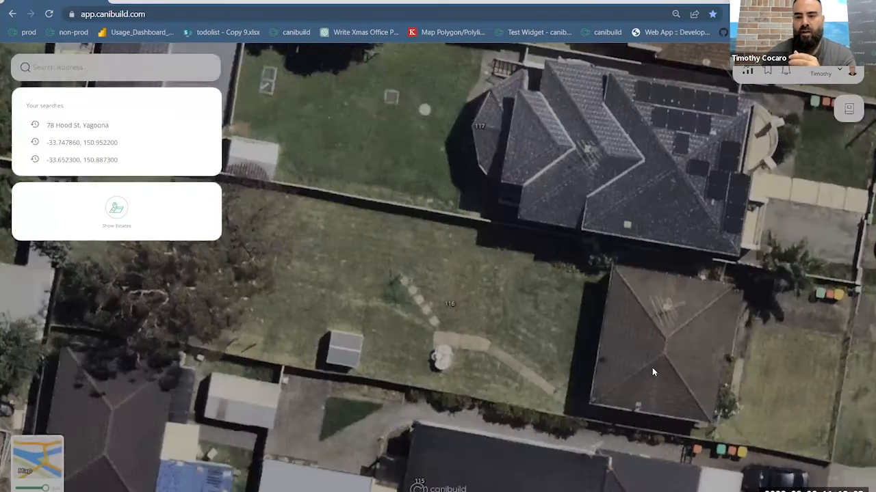
pyautogui.click(651, 368)
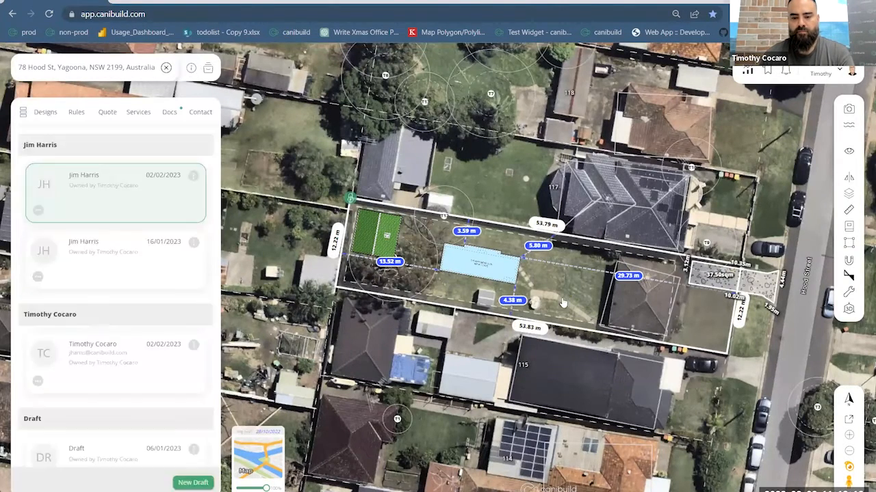
pyautogui.scroll(3, 505, 286)
pyautogui.scroll(3, 498, 278)
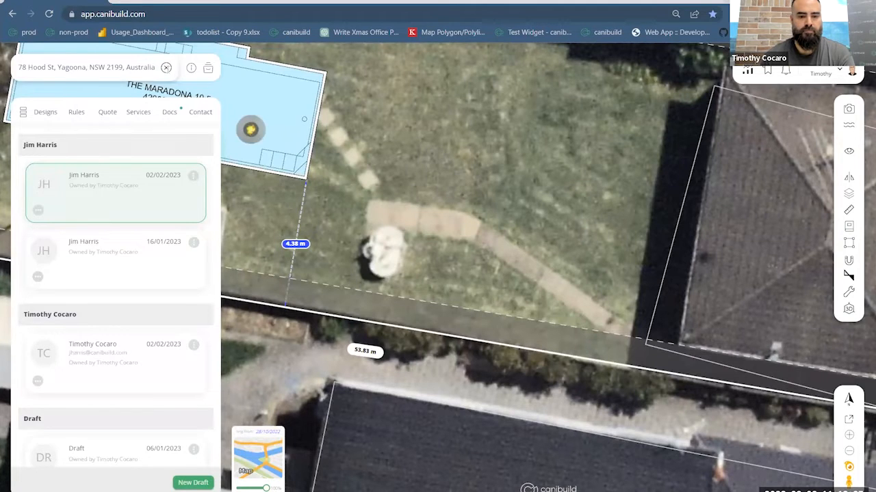
pyautogui.click(166, 68)
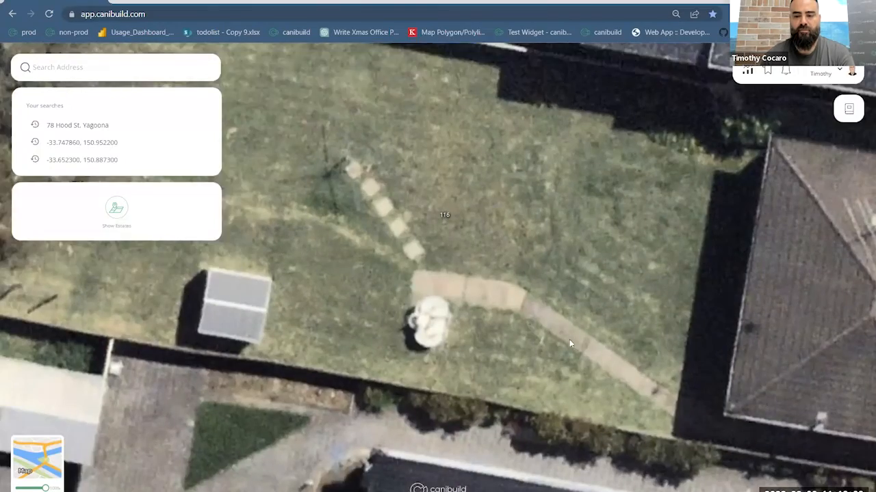
pyautogui.moveTo(570, 340); pyautogui.dragTo(638, 390)
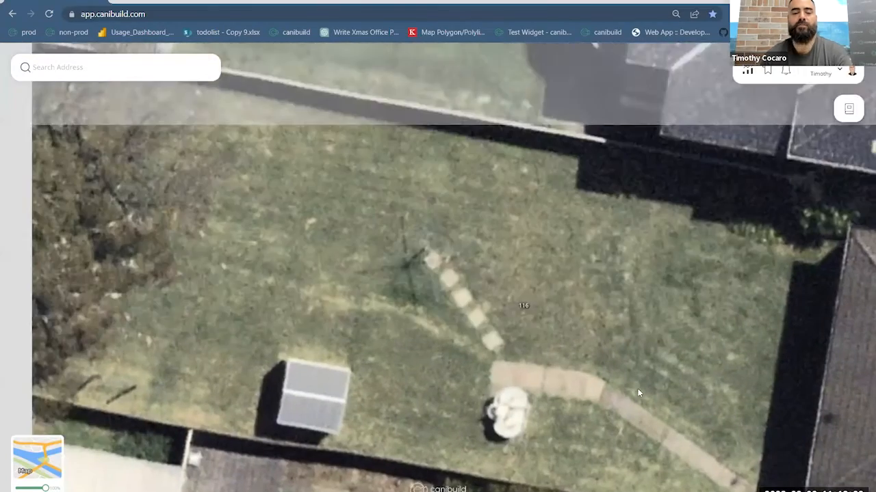
pyautogui.scroll(-2, 717, 360)
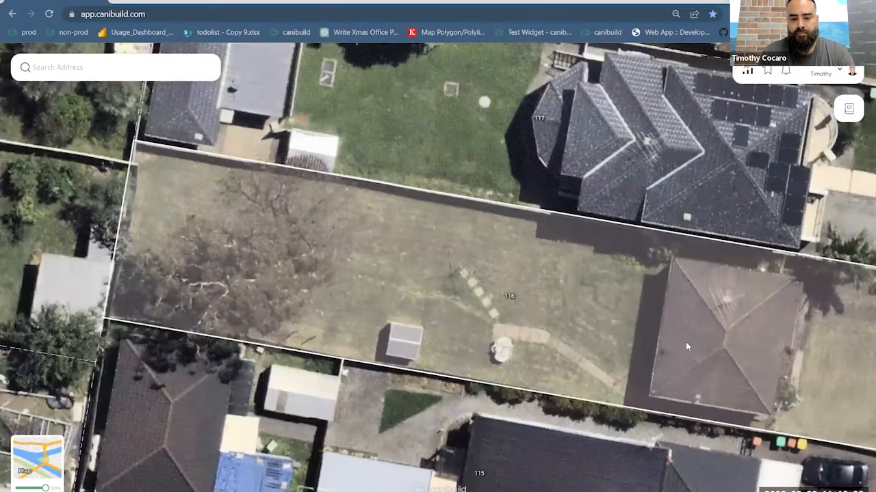
pyautogui.click(687, 347)
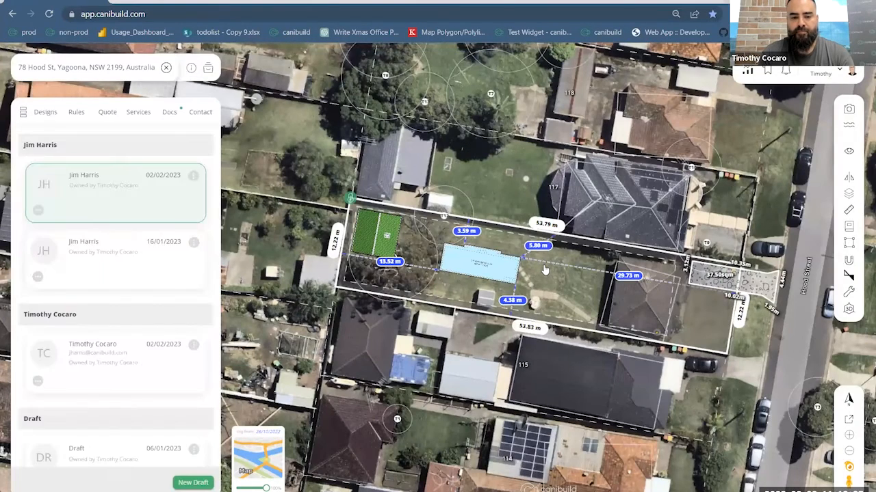
pyautogui.scroll(5, 544, 270)
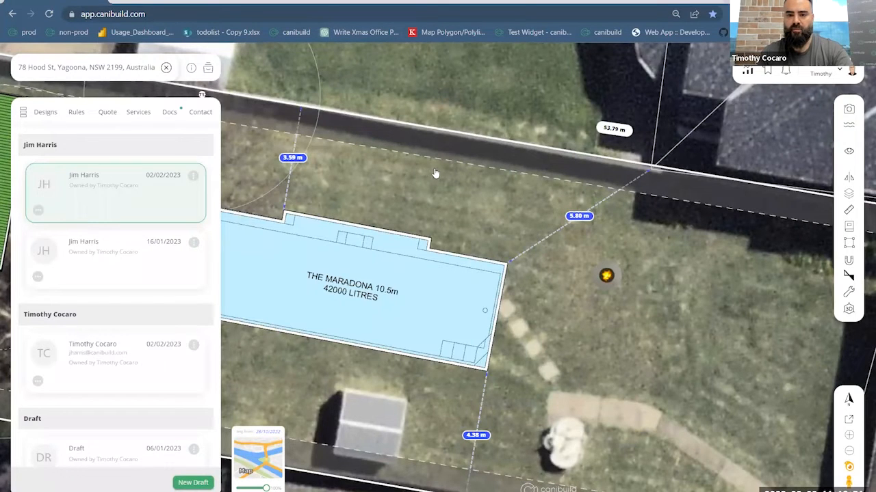
# - Reload the web page and reopen the Hood St property from the recent searches
pyautogui.click(173, 11)
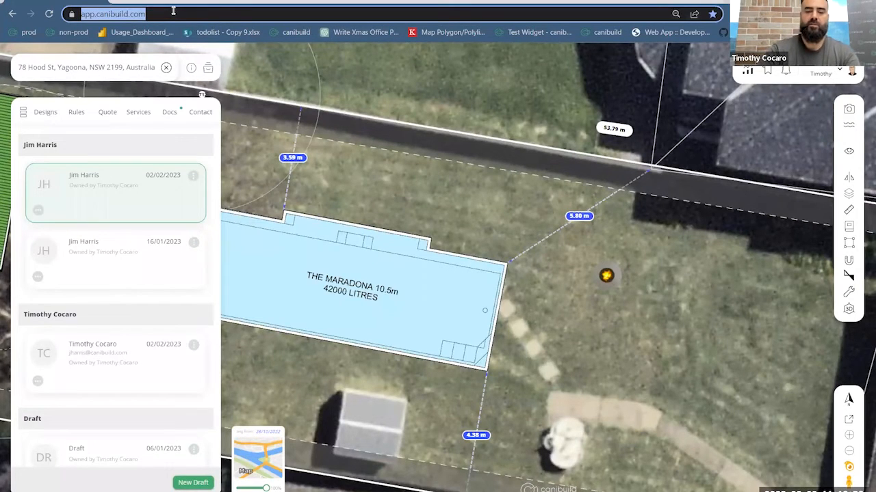
pyautogui.press('Return')
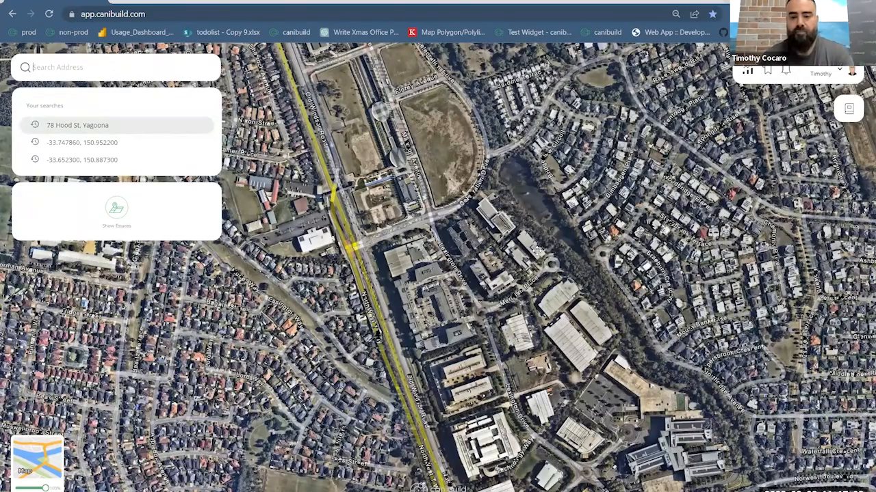
pyautogui.press('Return')
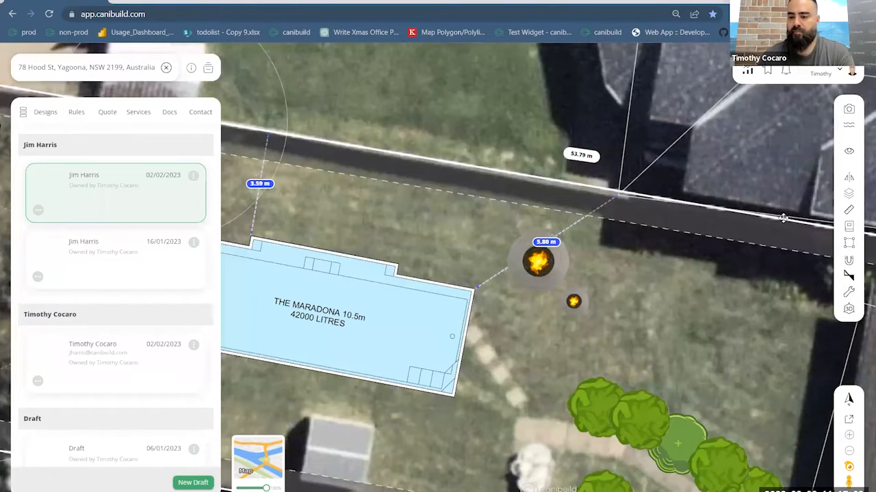
# - Draw a closed curved area around the fire pits, running between the pool, the boundary setback and the garden path trees
pyautogui.click(849, 244)
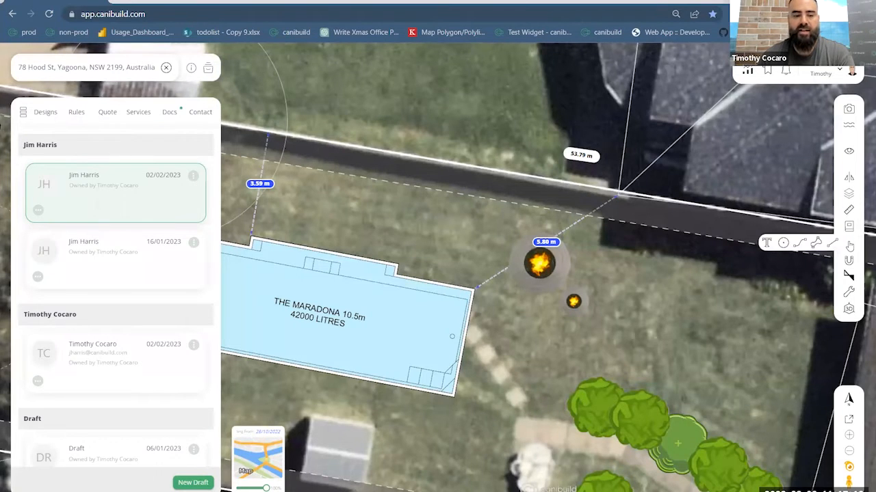
pyautogui.click(813, 246)
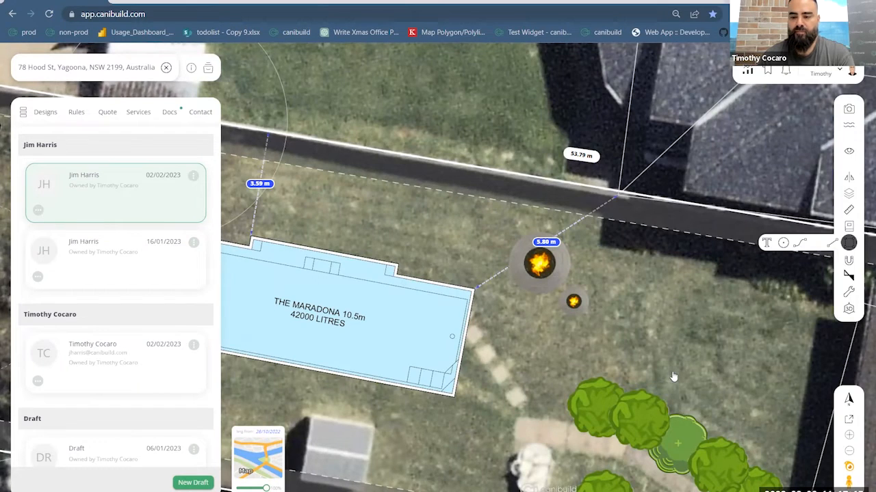
pyautogui.click(667, 355)
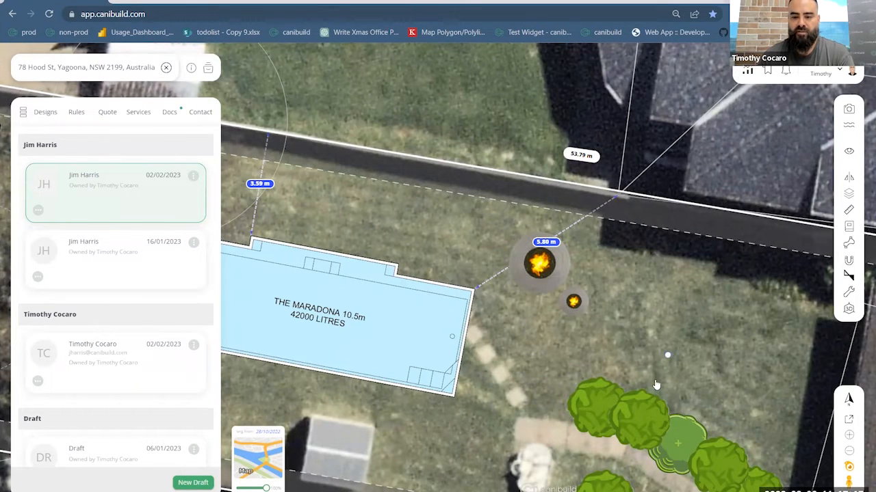
pyautogui.click(655, 385)
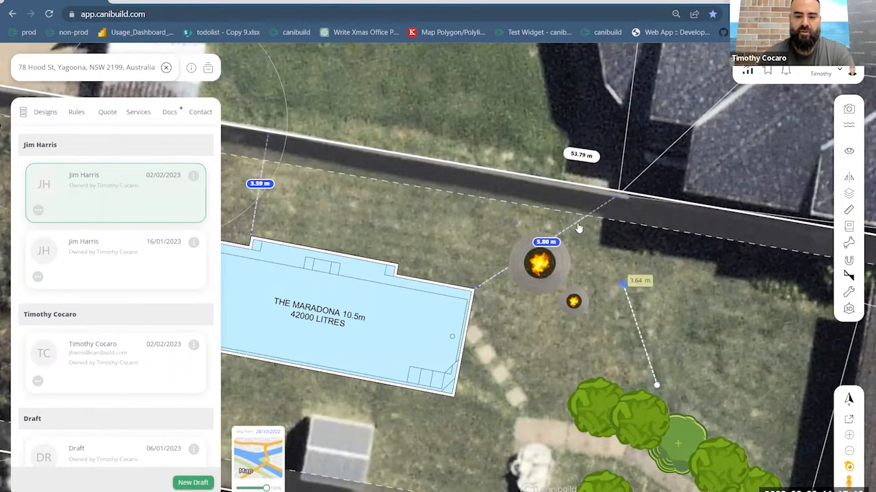
pyautogui.click(622, 283)
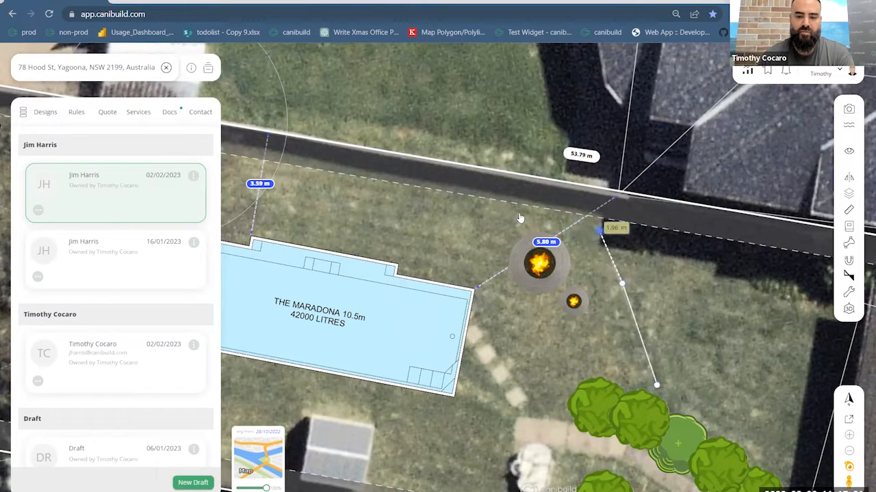
pyautogui.click(518, 215)
pyautogui.doubleClick(457, 230)
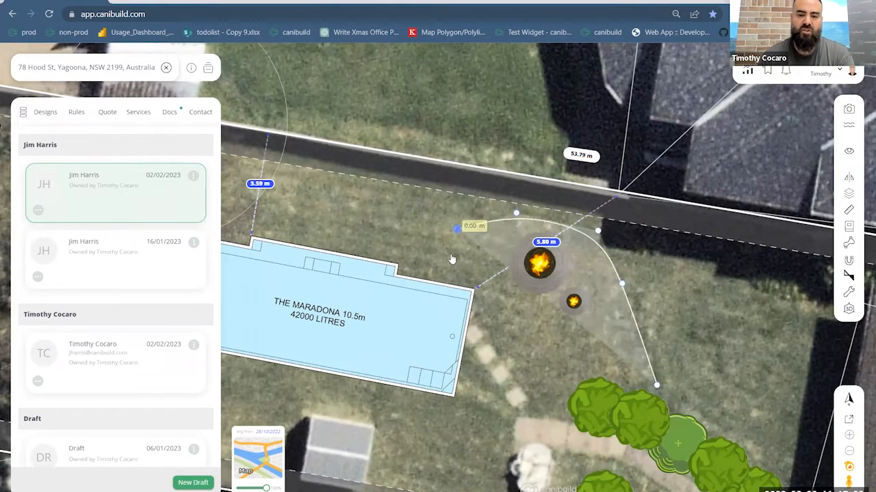
pyautogui.click(499, 321)
pyautogui.click(513, 354)
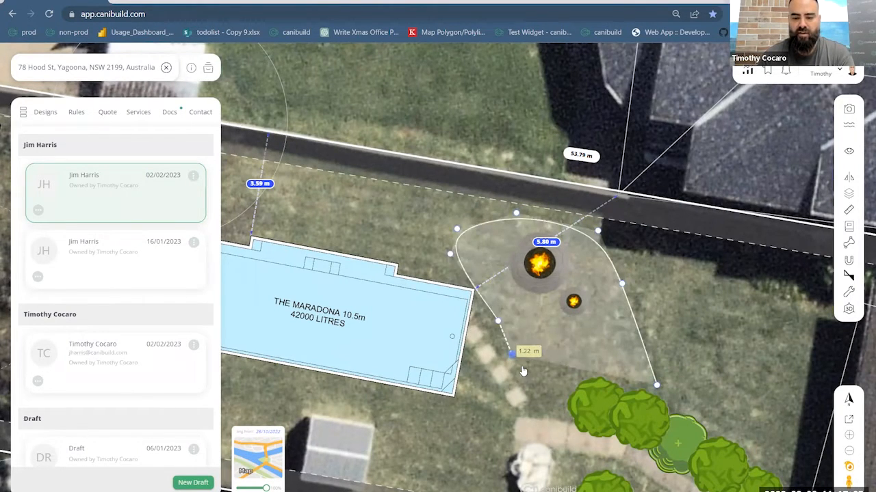
pyautogui.click(518, 408)
pyautogui.click(548, 412)
pyautogui.click(560, 366)
pyautogui.click(599, 363)
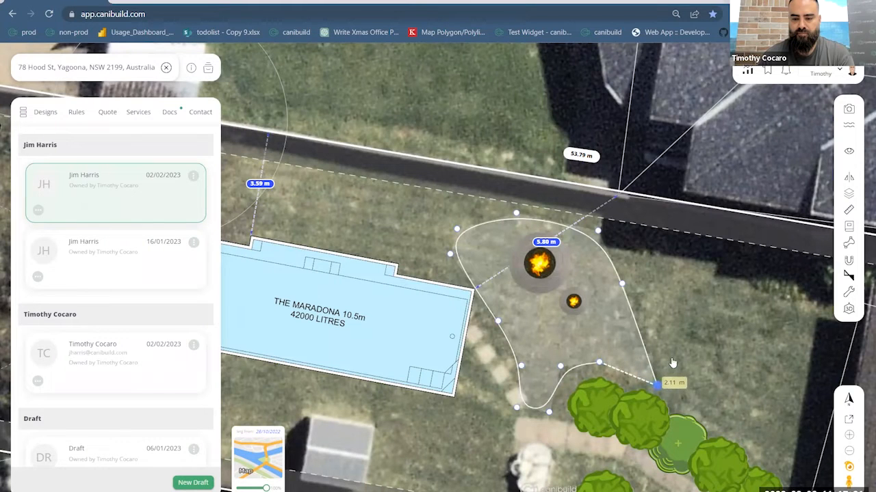
pyautogui.click(673, 362)
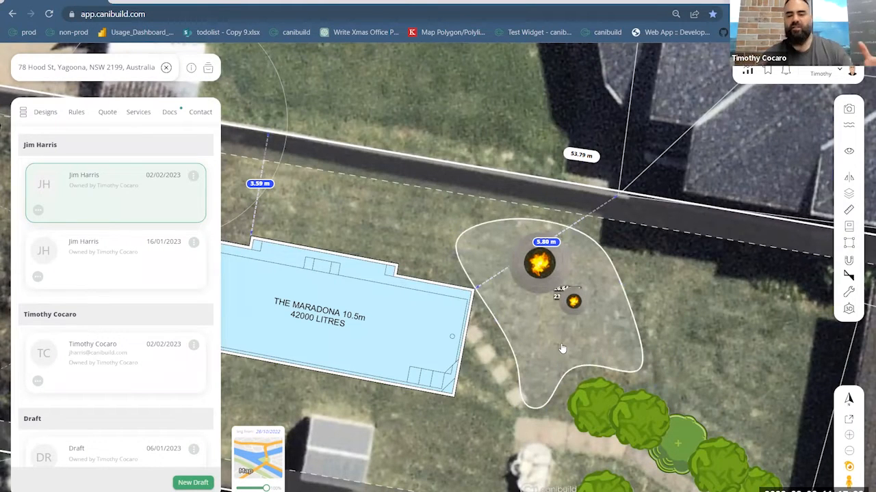
# - Delete the smaller fire pit and fill the curved area with a square grid paving pattern
pyautogui.click(572, 303)
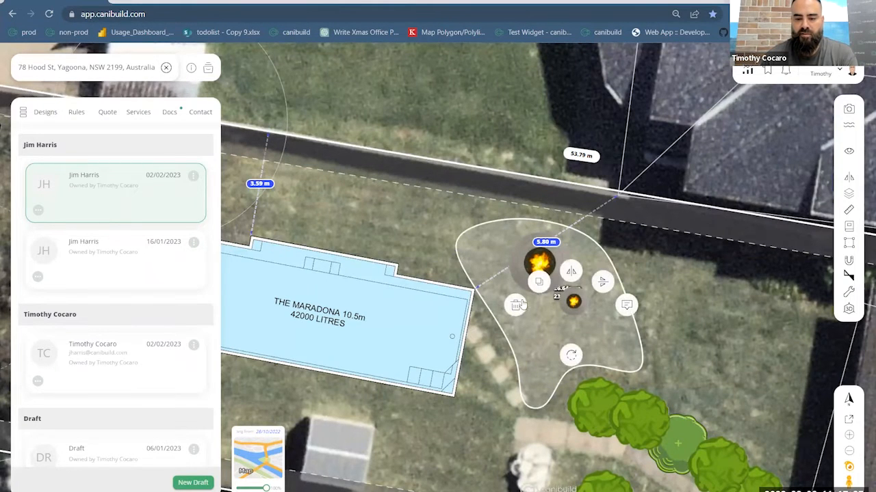
pyautogui.press('Delete')
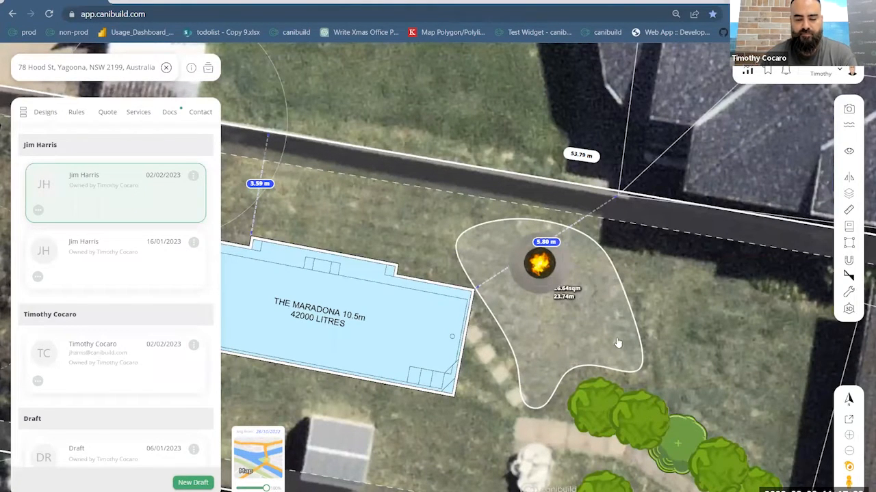
pyautogui.click(552, 375)
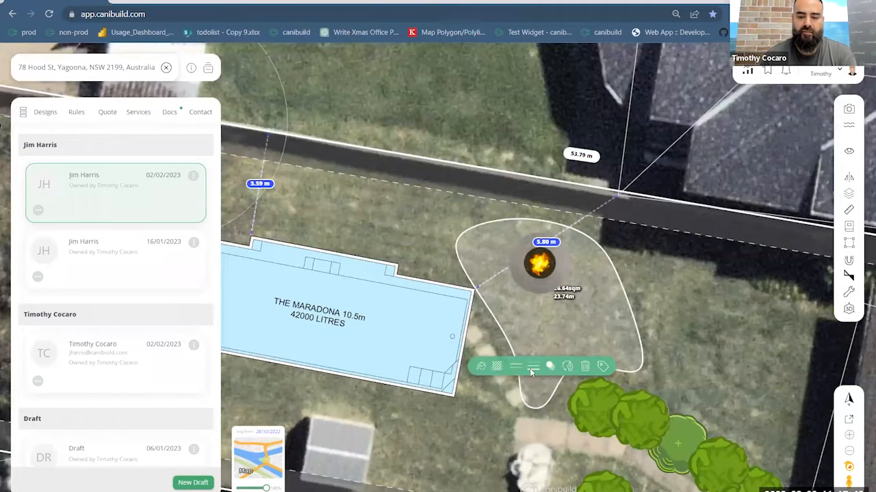
pyautogui.click(498, 368)
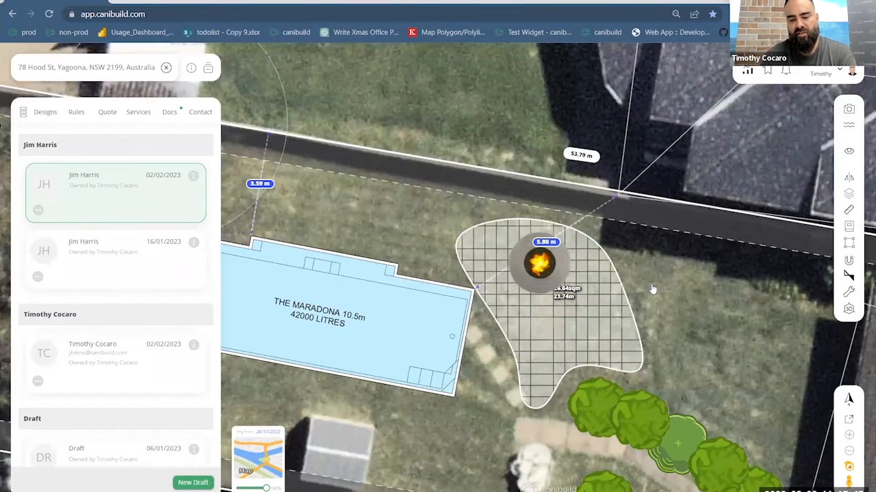
# - Edit the curved area's points to square off its narrow end at the start of the garden path
pyautogui.click(538, 387)
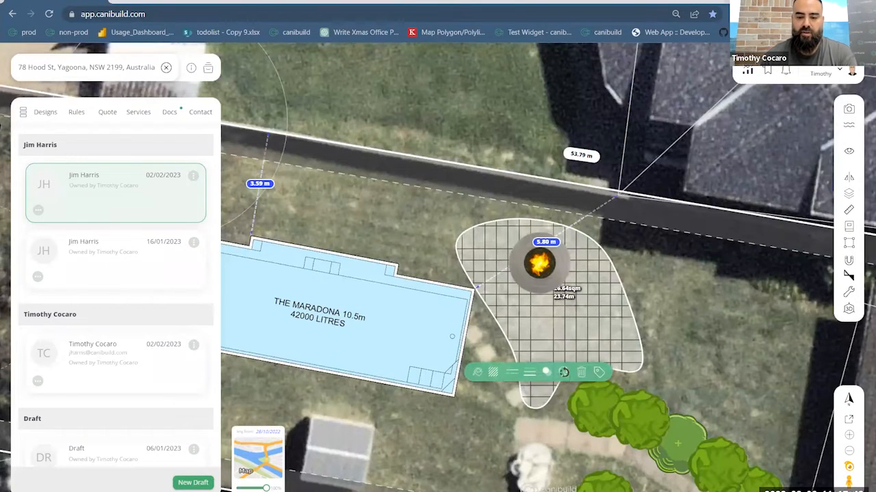
pyautogui.click(563, 373)
pyautogui.click(549, 414)
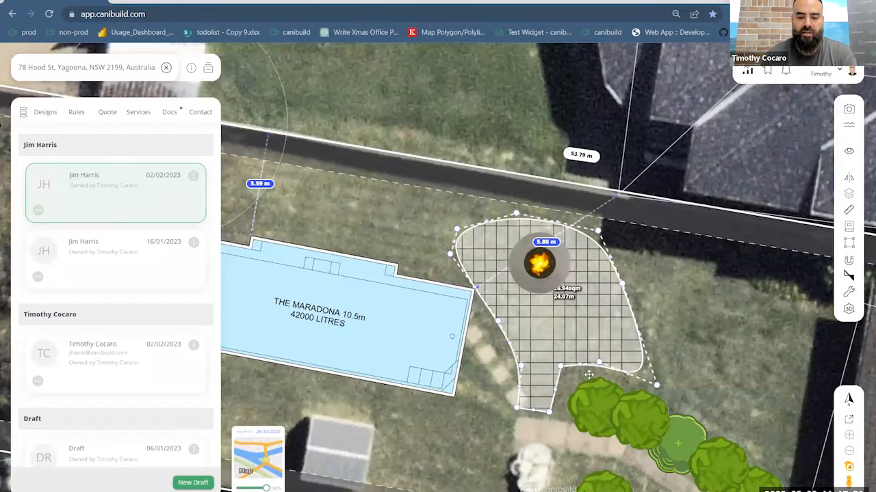
pyautogui.click(637, 326)
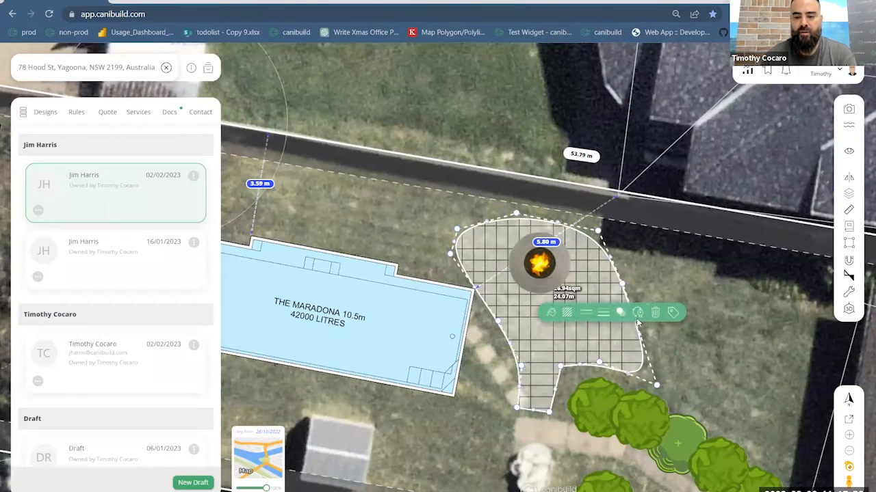
pyautogui.click(637, 316)
pyautogui.moveTo(635, 307); pyautogui.dragTo(674, 346)
# - Place four Rock Landscape test items from the landscaping designs in a row along the paved area's edge nearest the side boundary
pyautogui.click(48, 113)
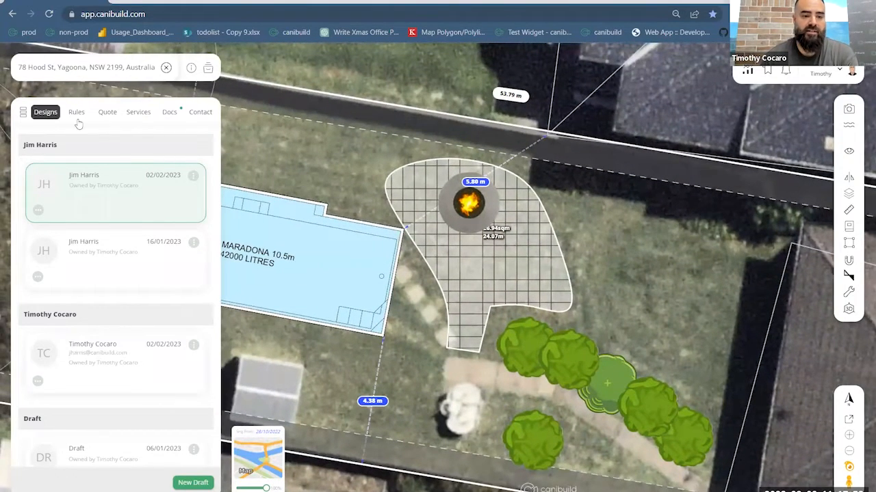
pyautogui.moveTo(198, 142); pyautogui.dragTo(138, 143)
pyautogui.rightClick(139, 142)
pyautogui.click(202, 141)
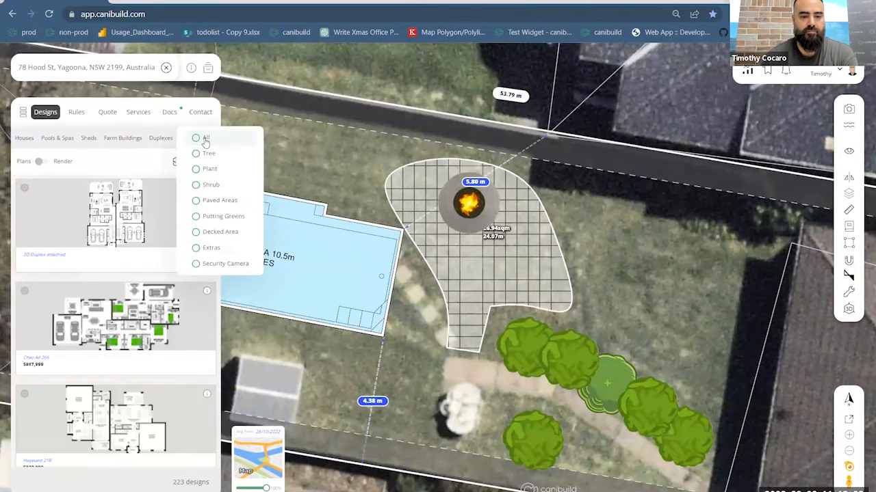
pyautogui.click(206, 142)
pyautogui.scroll(-10, 174, 254)
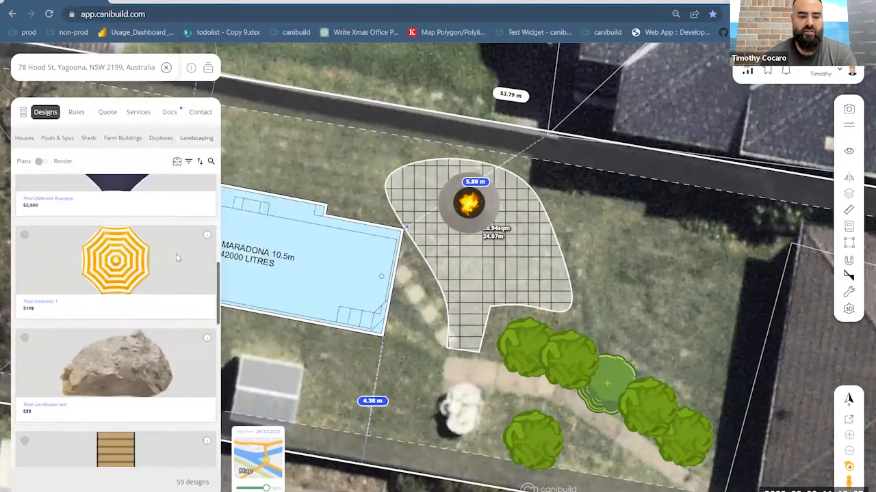
pyautogui.scroll(2, 141, 275)
pyautogui.moveTo(140, 280); pyautogui.dragTo(439, 148)
pyautogui.click(377, 174)
pyautogui.click(408, 151)
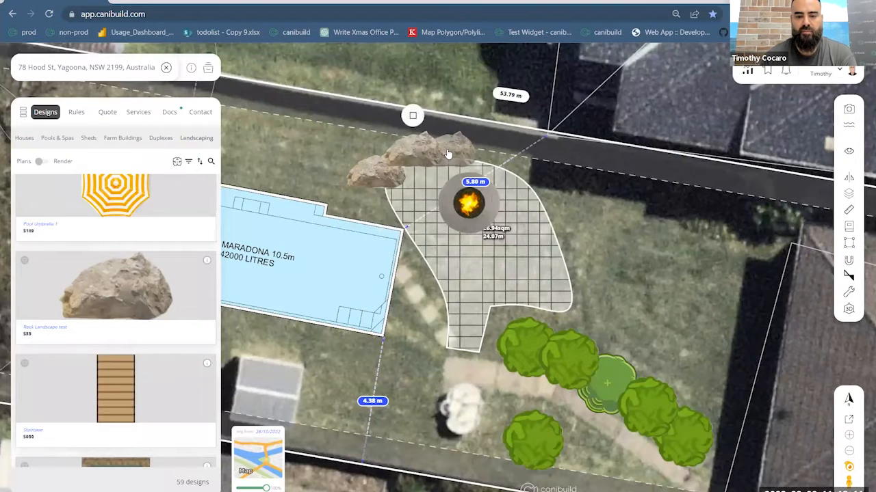
pyautogui.click(447, 152)
pyautogui.click(490, 152)
pyautogui.click(491, 137)
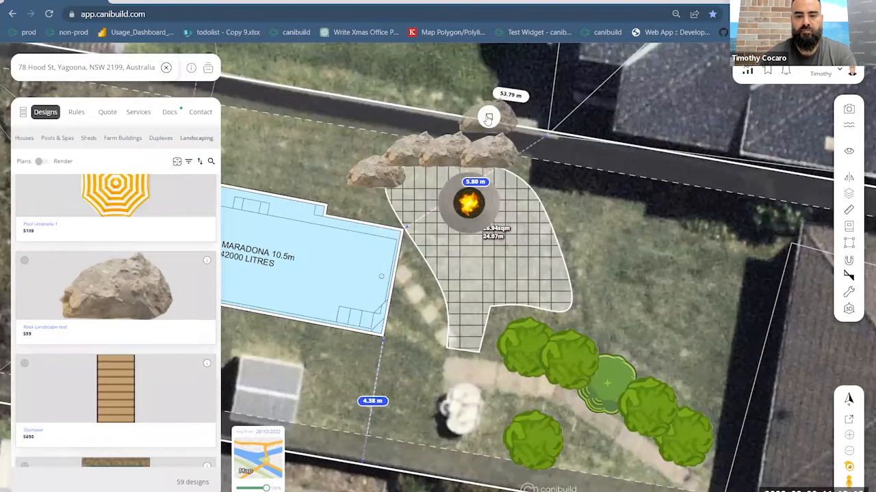
# - Search the landscaping designs for "shru" and place Shrub 1 (Lg 1m) beside the paved area's edge facing the house
pyautogui.scroll(3, 178, 228)
pyautogui.click(211, 161)
pyautogui.write('shu')
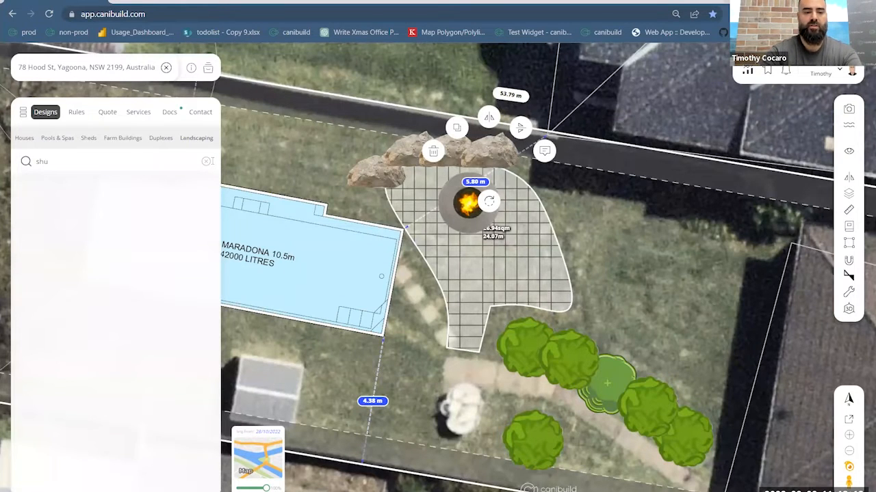
pyautogui.press('BackSpace')
pyautogui.write('ru')
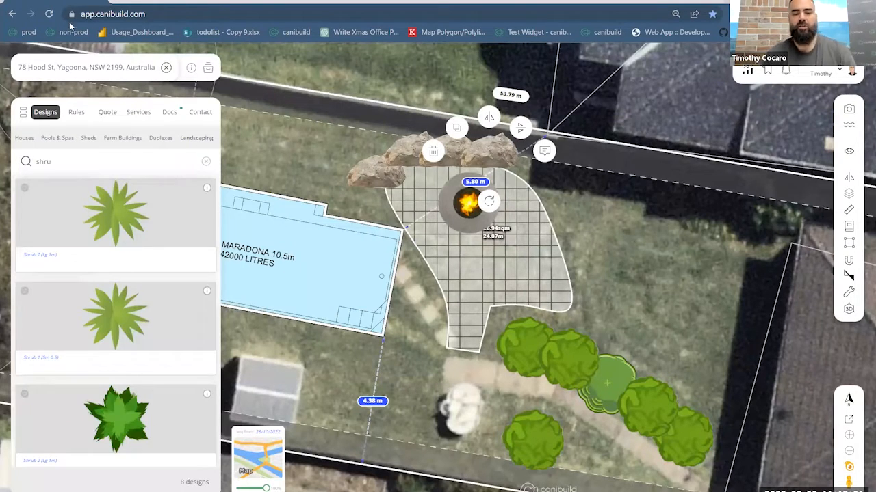
pyautogui.click(115, 231)
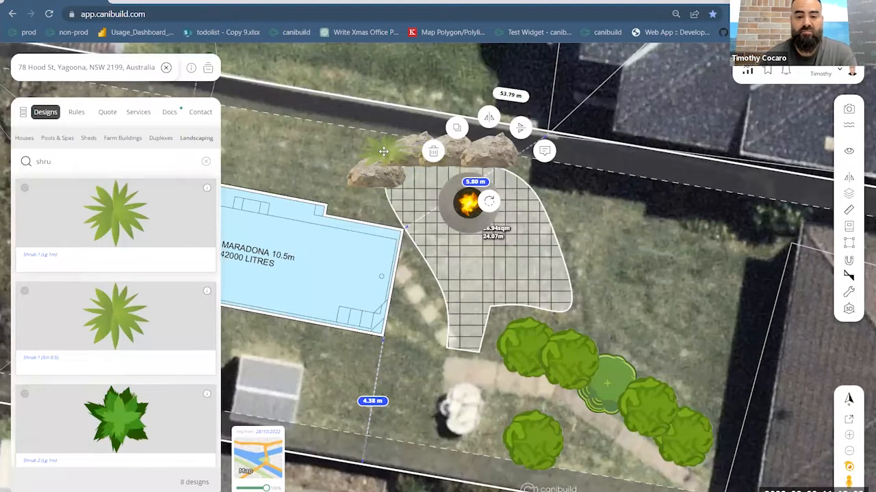
pyautogui.click(384, 151)
pyautogui.click(376, 155)
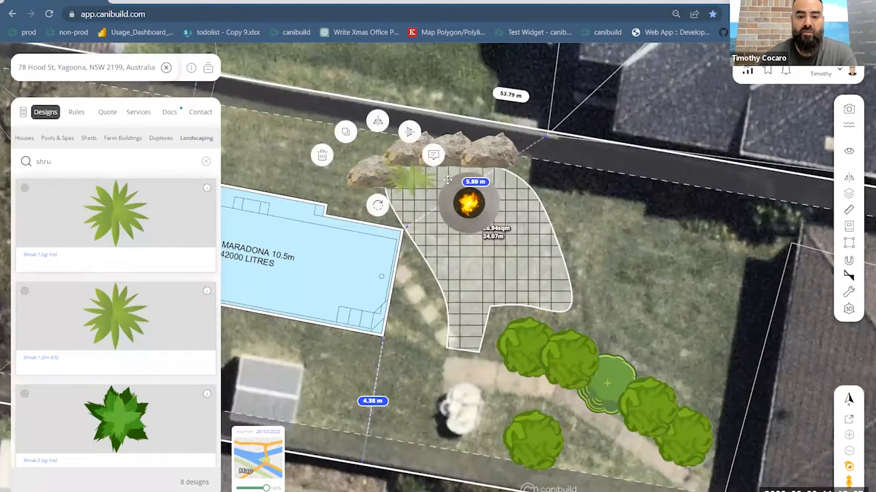
pyautogui.click(586, 262)
pyautogui.click(588, 266)
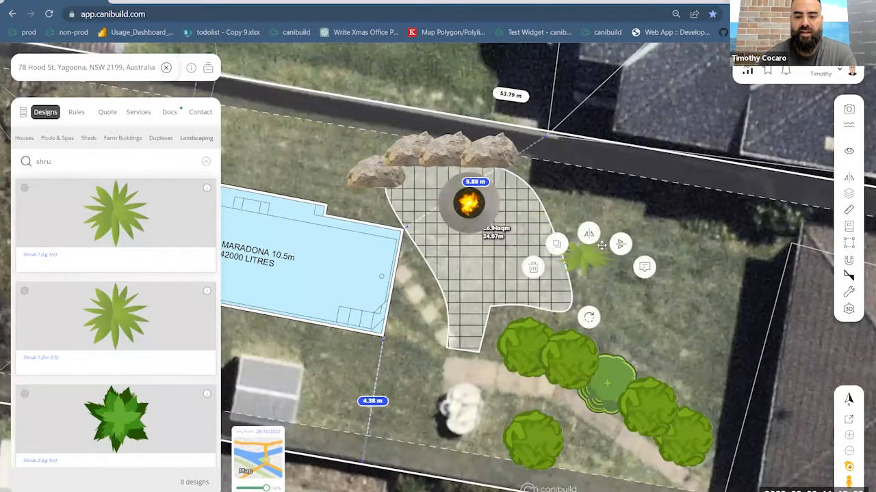
# - Duplicate the shrub twice, placing one copy on each side of the rock nearest the pool
pyautogui.click(559, 245)
pyautogui.click(364, 142)
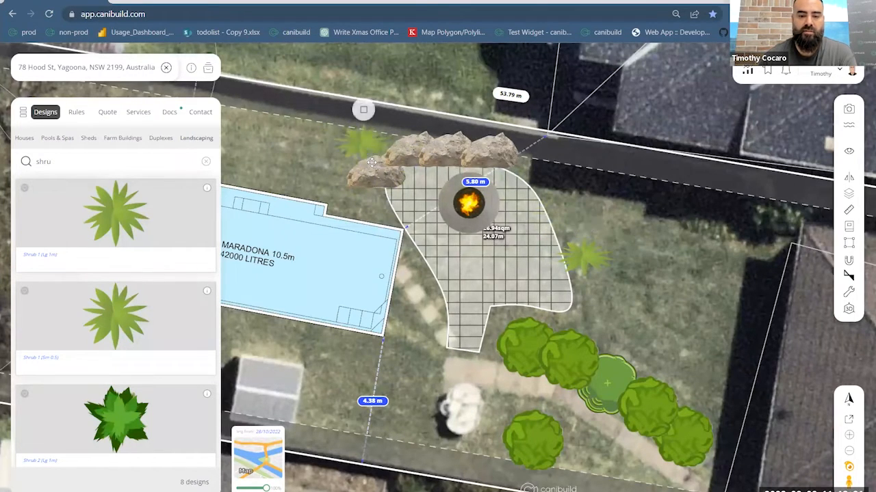
pyautogui.click(380, 209)
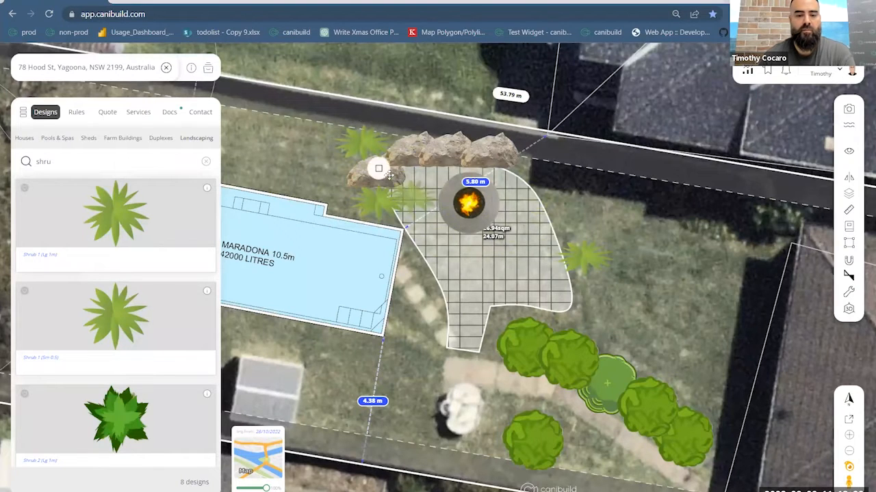
pyautogui.click(386, 178)
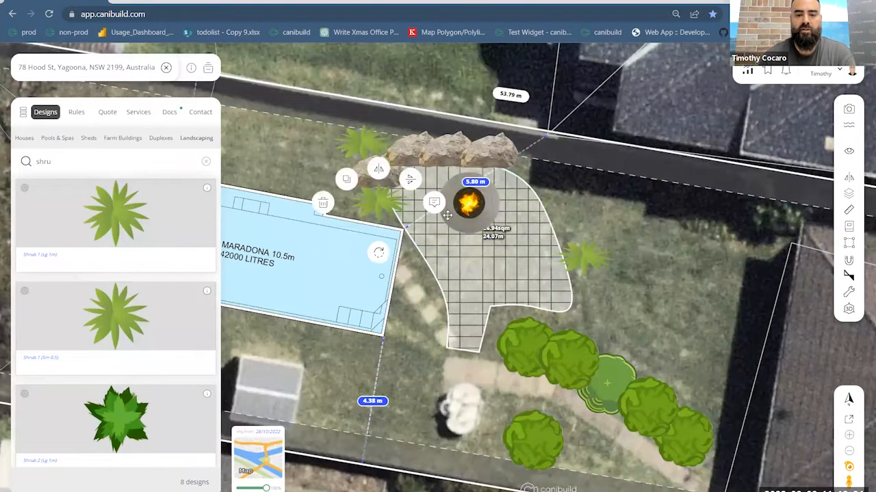
pyautogui.click(612, 293)
# - Review the whole siting, then examine the design items in the quote's sheds and Landscaping categories
pyautogui.scroll(-3, 612, 293)
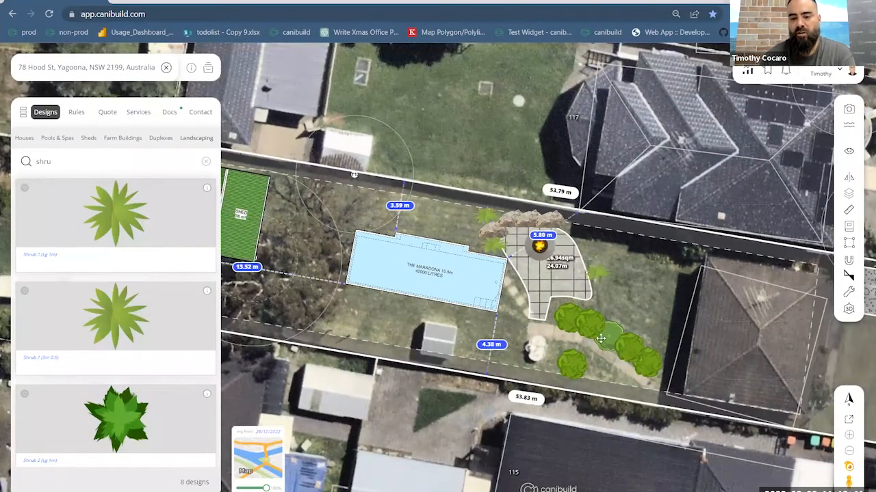
pyautogui.moveTo(542, 299); pyautogui.dragTo(417, 281)
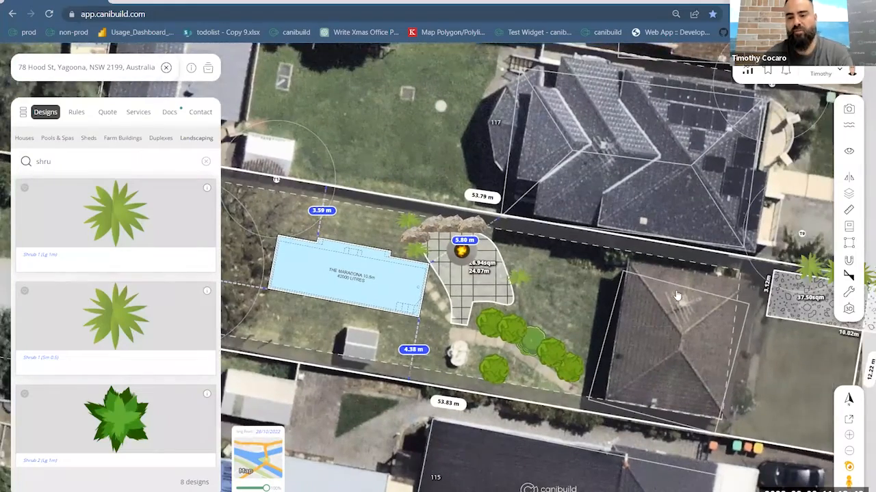
pyautogui.scroll(-4, 622, 314)
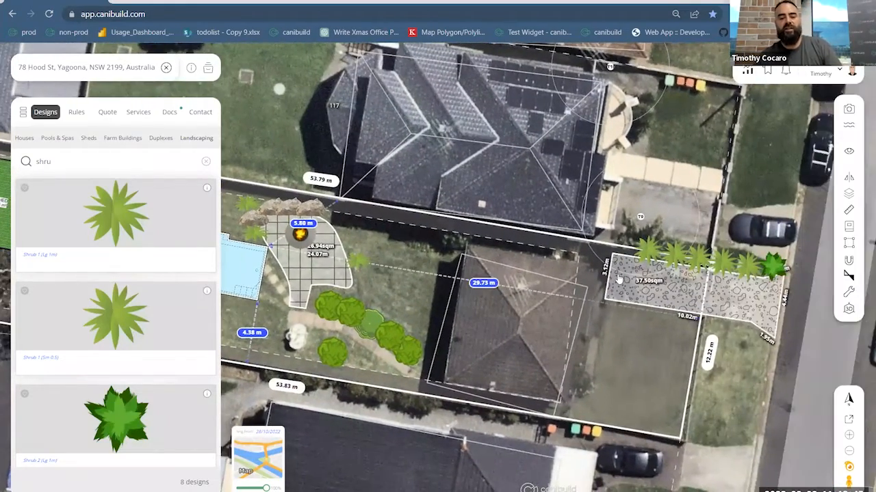
pyautogui.scroll(-2, 565, 320)
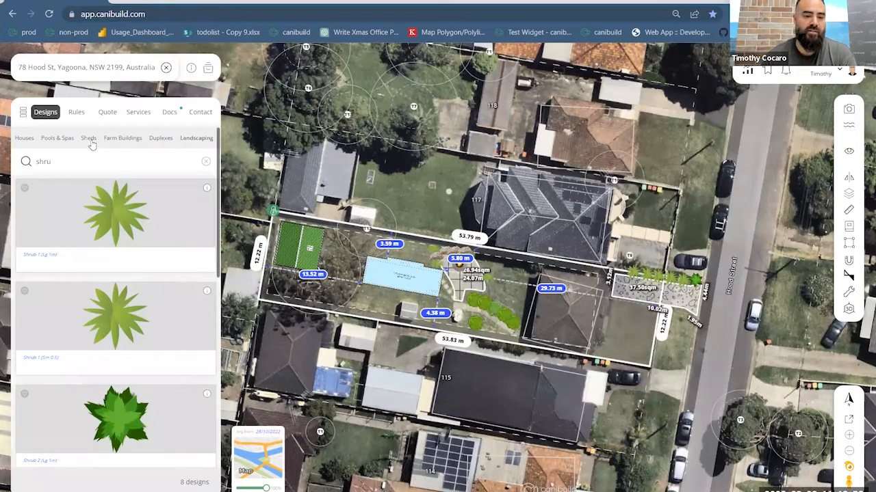
pyautogui.click(108, 114)
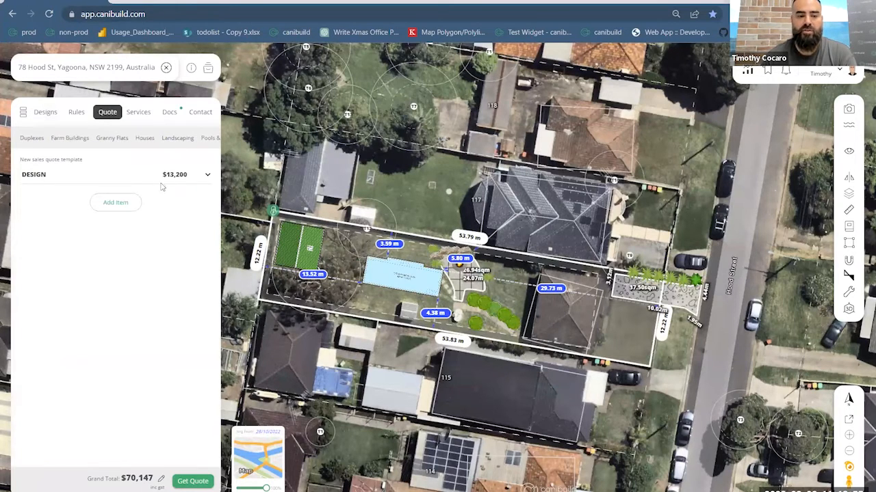
pyautogui.click(208, 176)
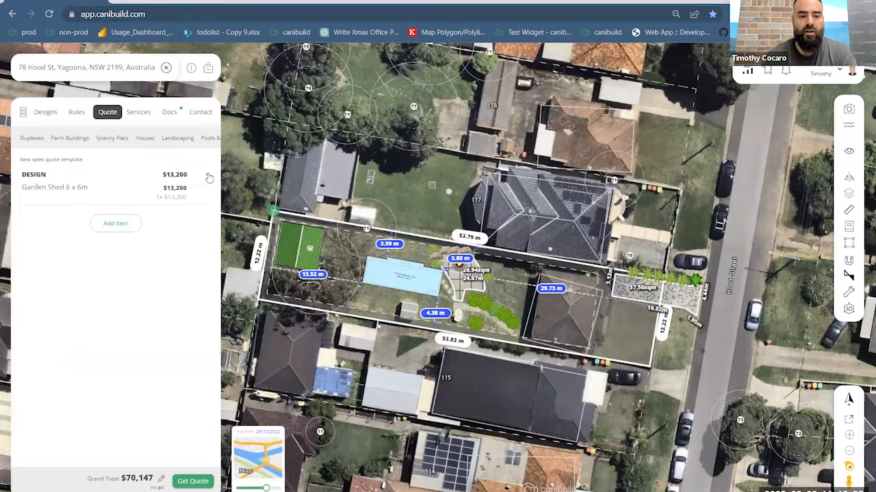
pyautogui.moveTo(192, 146); pyautogui.dragTo(122, 135, button='right')
pyautogui.click(115, 138)
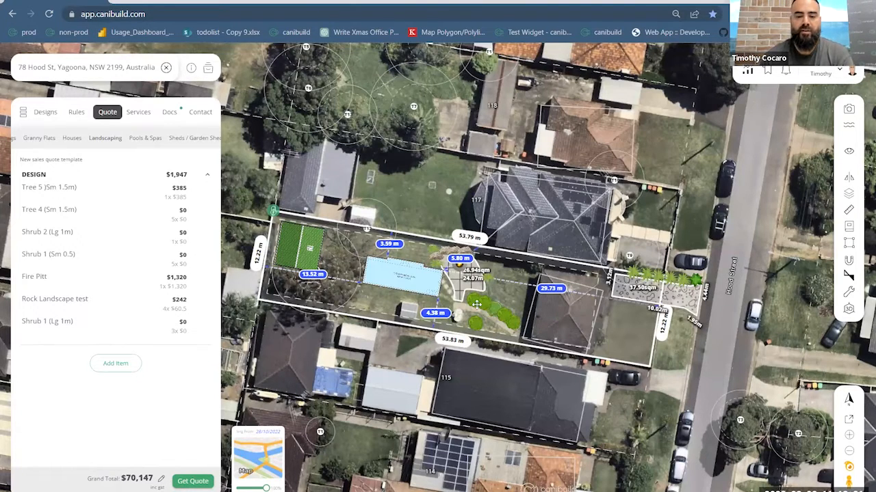
# - Search the landscaping designs for "sec" and place Security Camera 1 at the house wall facing the garden path trees
pyautogui.scroll(4, 479, 305)
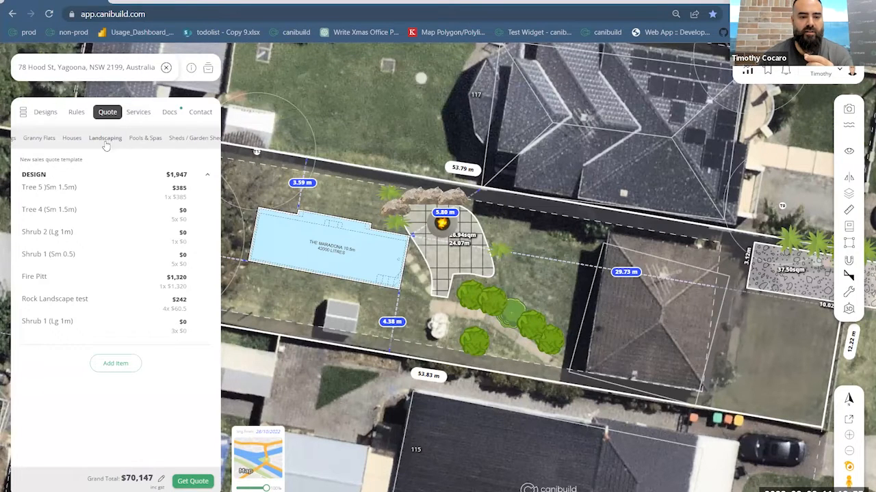
pyautogui.click(46, 112)
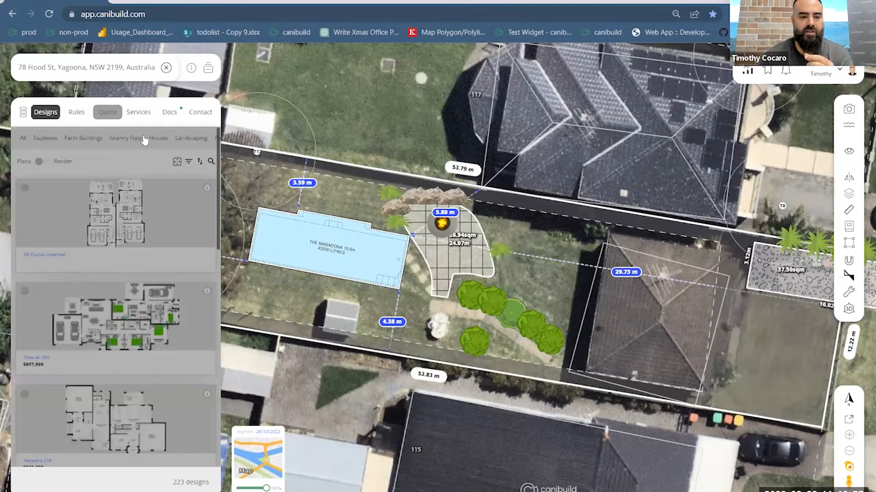
pyautogui.click(185, 140)
pyautogui.click(209, 168)
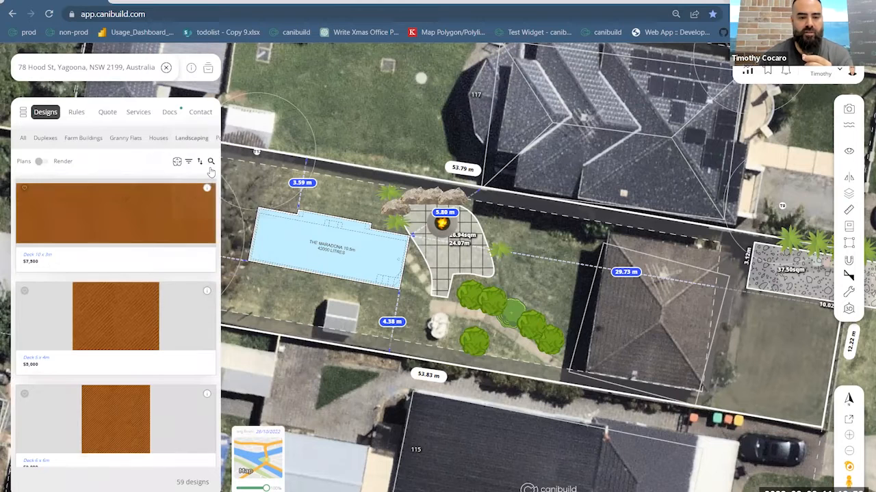
pyautogui.click(210, 165)
pyautogui.write('sec')
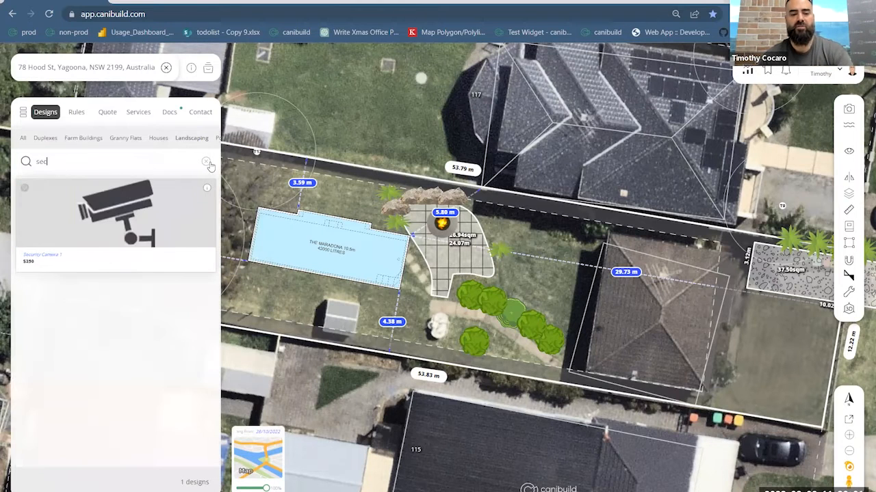
pyautogui.moveTo(158, 205); pyautogui.dragTo(571, 315)
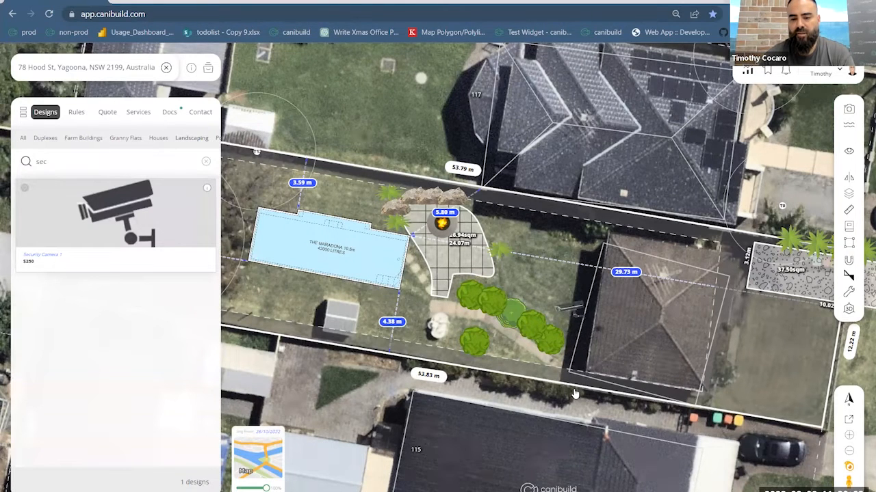
# - Search the landscaping designs for "cam" and place the Camera at the house's rear corner nearest the 53.83 m boundary
pyautogui.click(205, 162)
pyautogui.click(210, 162)
pyautogui.write('cam')
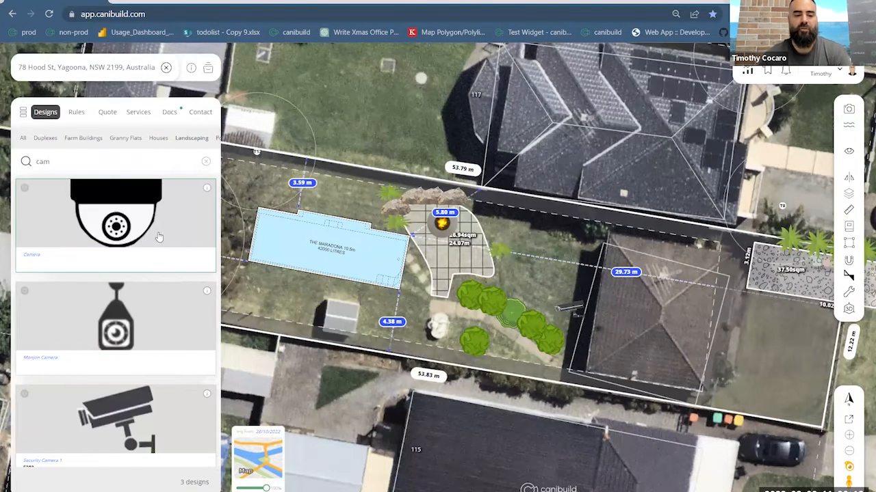
pyautogui.moveTo(150, 212); pyautogui.dragTo(591, 370)
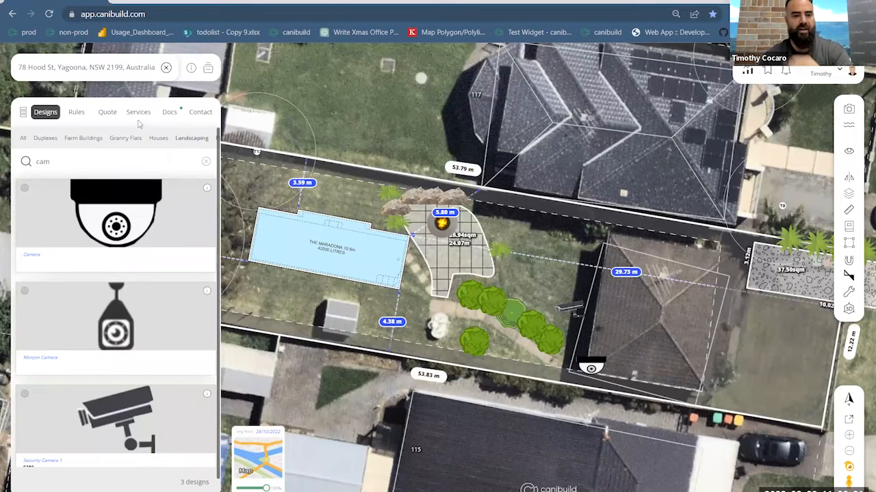
# - Expand the design items of the quote's Landscaping category to check the added cameras
pyautogui.click(109, 114)
pyautogui.click(183, 145)
pyautogui.click(205, 176)
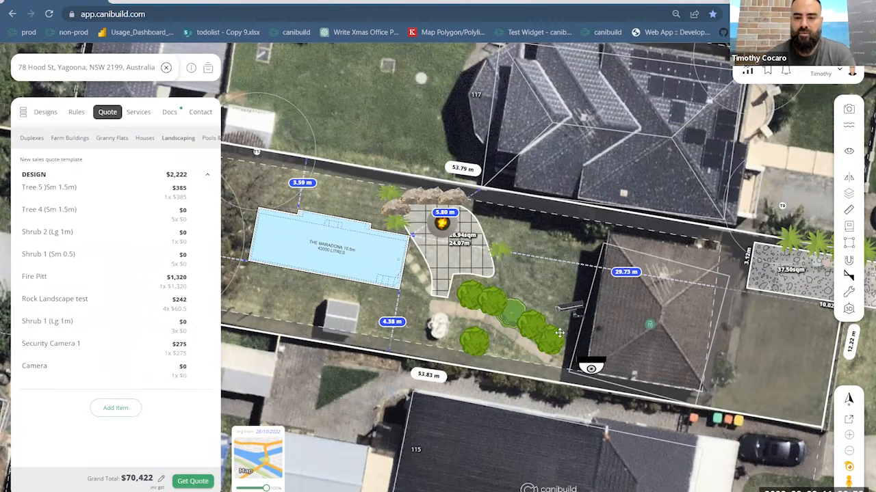
# - Search the available services for "sit", add the Site Plan and place the order
pyautogui.click(144, 116)
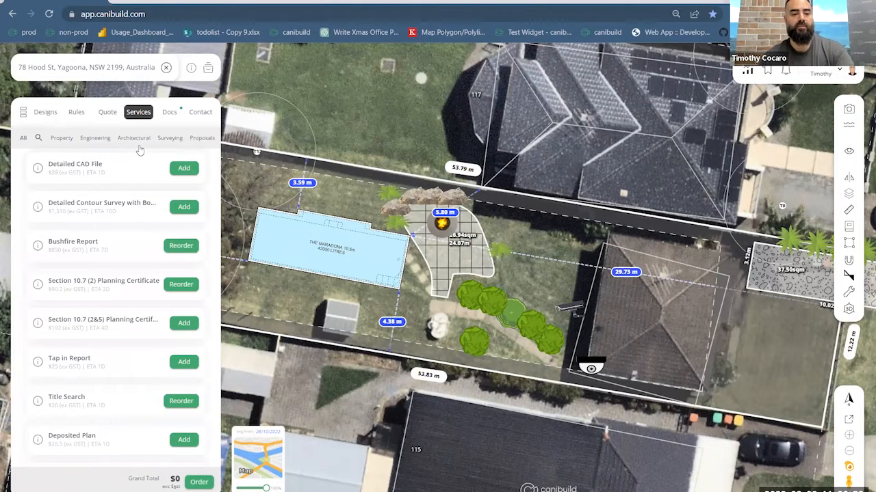
pyautogui.click(39, 139)
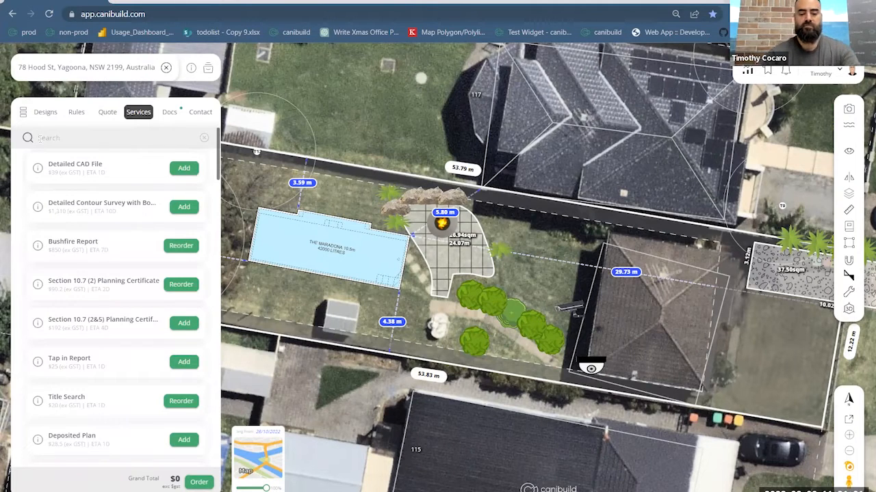
pyautogui.write('site')
pyautogui.click(181, 206)
pyautogui.click(199, 482)
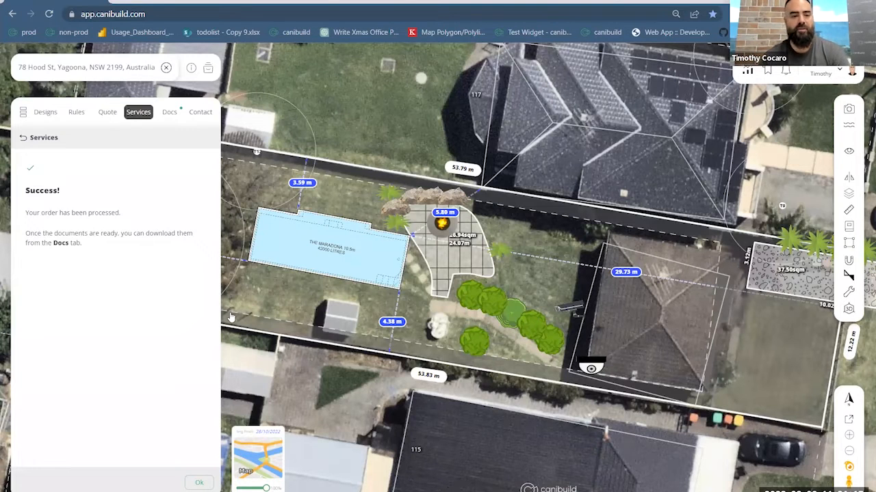
# - Look through the project's document list for the ordered Site Plan and the other reports
pyautogui.click(172, 114)
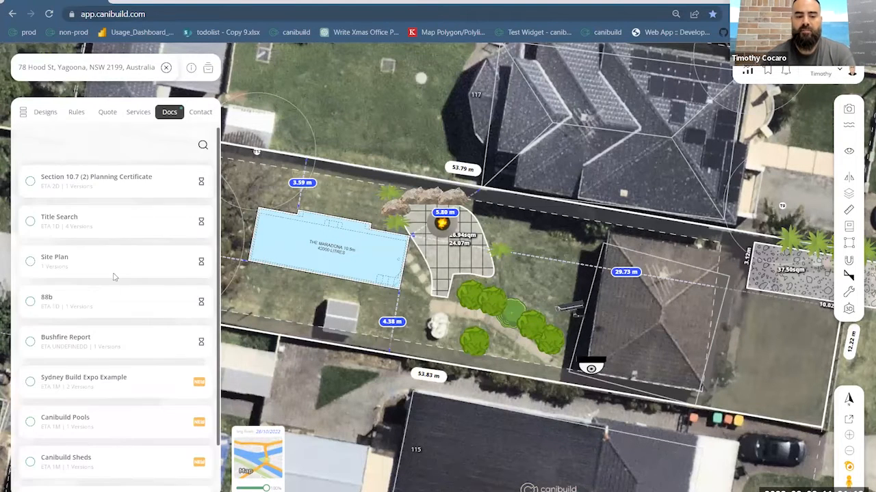
pyautogui.scroll(-1, 111, 308)
pyautogui.scroll(1, 113, 352)
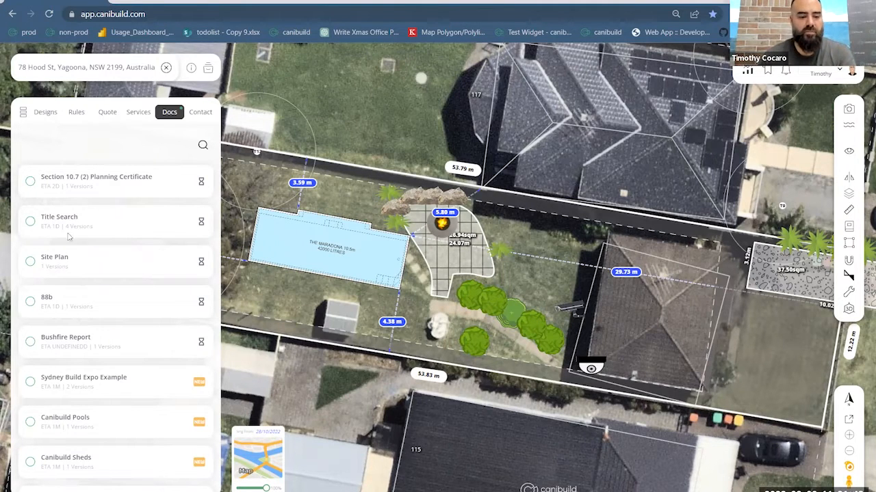
pyautogui.scroll(-1, 91, 282)
pyautogui.scroll(1, 96, 267)
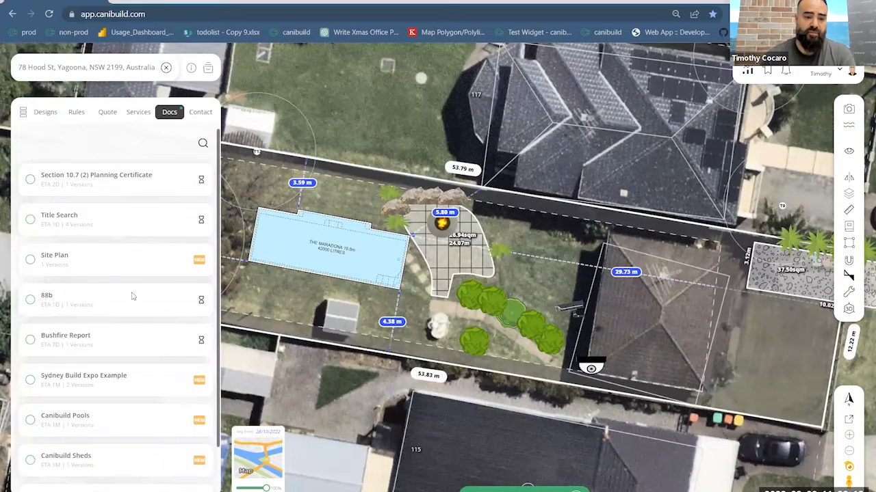
# - Download the Site Plan document and open the downloaded PDF
pyautogui.click(31, 261)
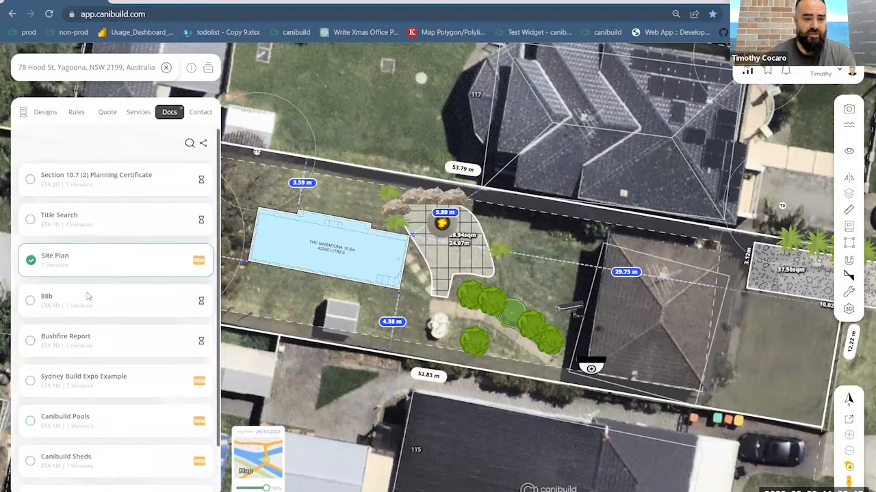
pyautogui.click(202, 143)
pyautogui.click(159, 180)
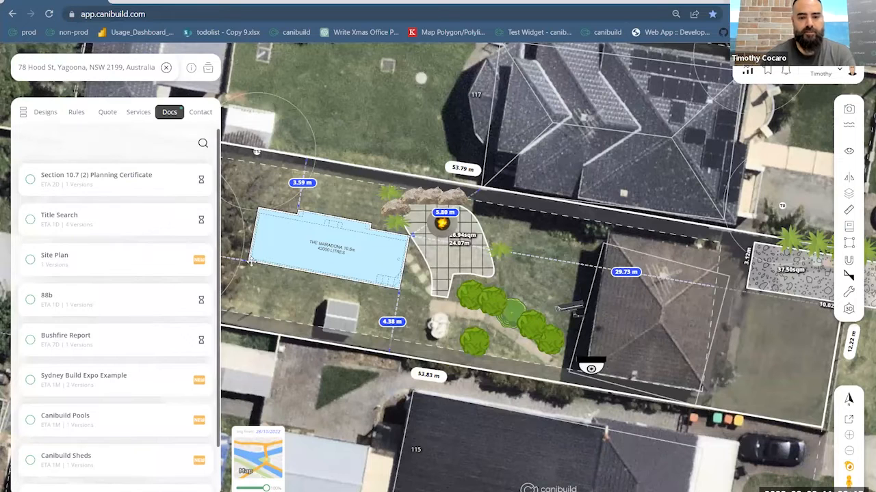
pyautogui.click(78, 487)
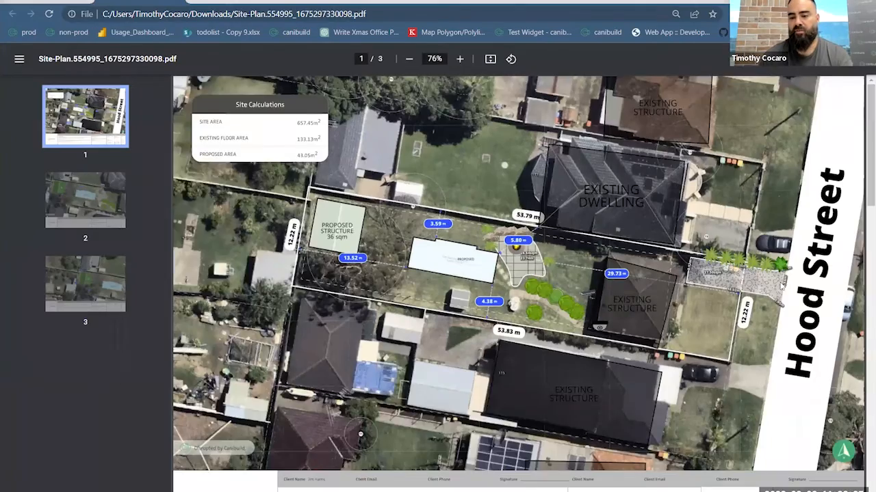
# - Examine page 1 of the site plan, from the landscaping, cameras and driveway details to the title block
pyautogui.keyDown('ctrl'); pyautogui.scroll(3, 782, 285); pyautogui.keyUp('ctrl')
pyautogui.keyDown('ctrl'); pyautogui.scroll(3, 458, 288); pyautogui.keyUp('ctrl')
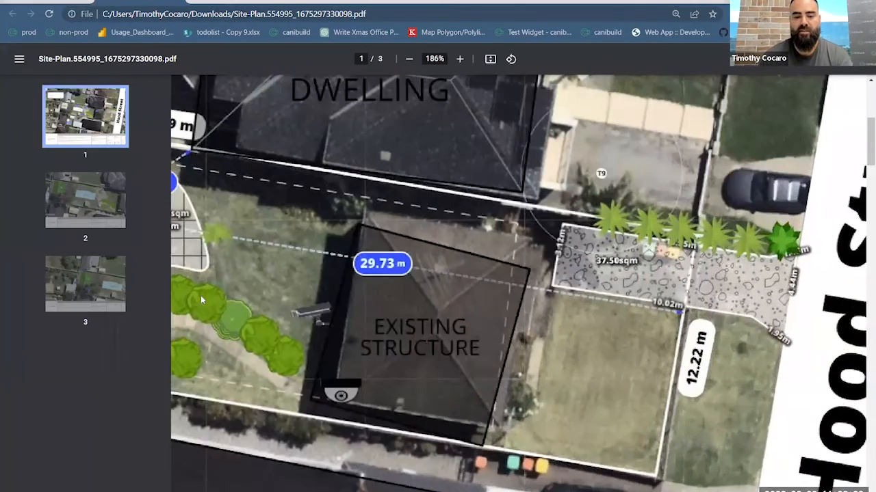
pyautogui.keyDown('ctrl'); pyautogui.scroll(-2, 274, 312); pyautogui.keyUp('ctrl')
pyautogui.keyDown('ctrl'); pyautogui.scroll(2, 291, 315); pyautogui.keyUp('ctrl')
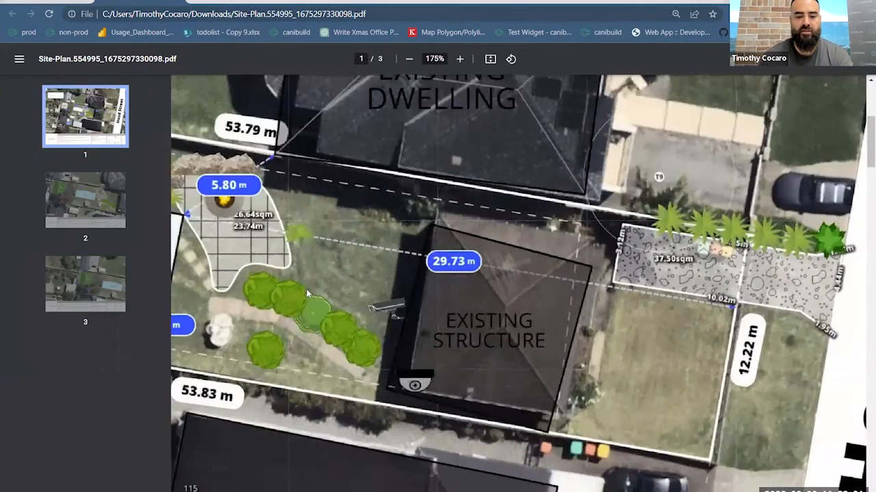
pyautogui.keyDown('ctrl'); pyautogui.scroll(-2, 334, 304); pyautogui.keyUp('ctrl')
pyautogui.scroll(-1, 333, 293)
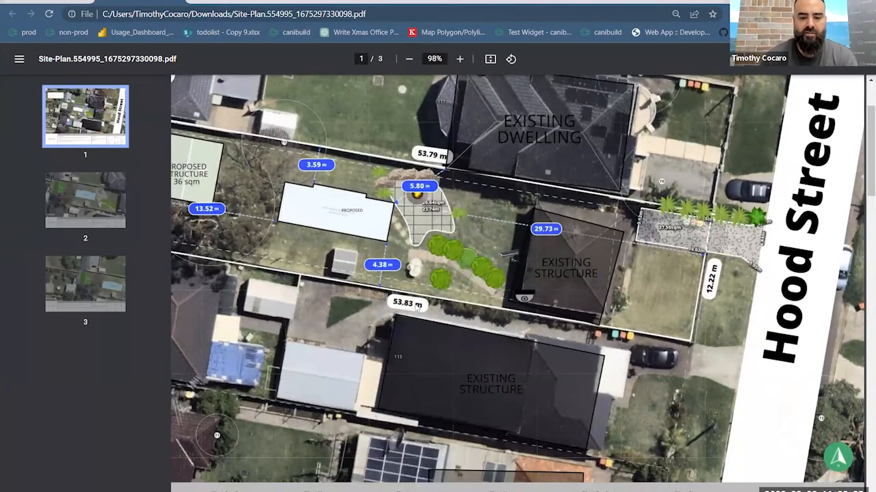
pyautogui.scroll(-2, 439, 313)
pyautogui.scroll(-4, 438, 312)
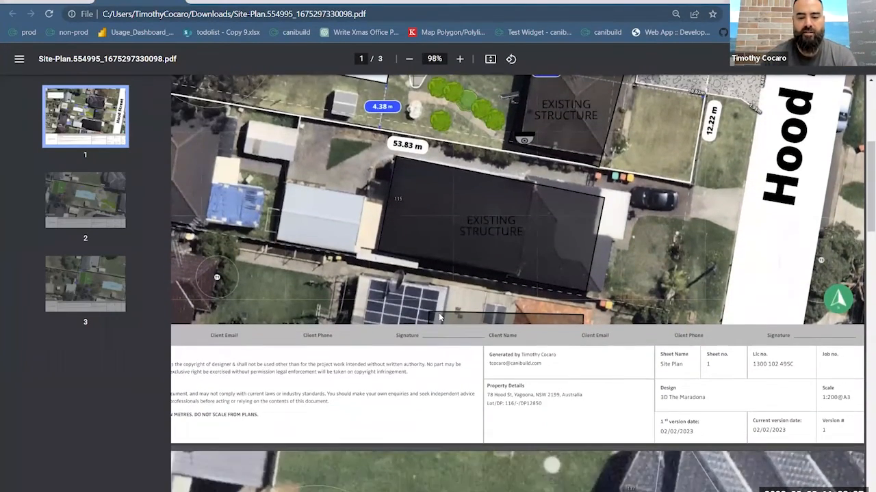
# - Examine pages 2 and 3 of the site plan for the pool and shed setbacks
pyautogui.keyDown('ctrl'); pyautogui.scroll(-2, 567, 387); pyautogui.keyUp('ctrl')
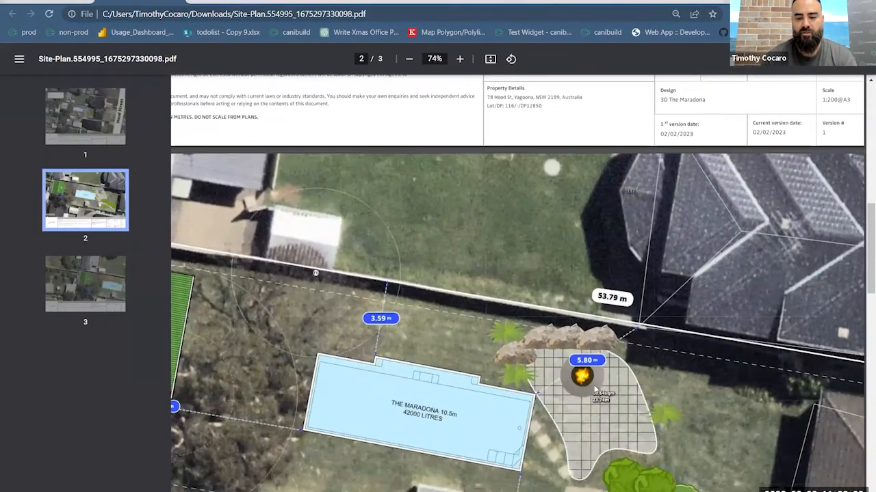
pyautogui.scroll(-1, 674, 410)
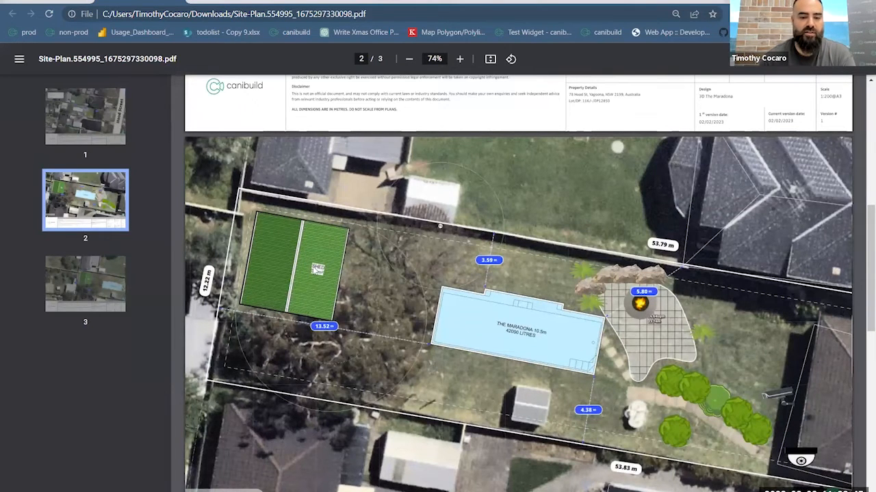
pyautogui.scroll(-4, 418, 352)
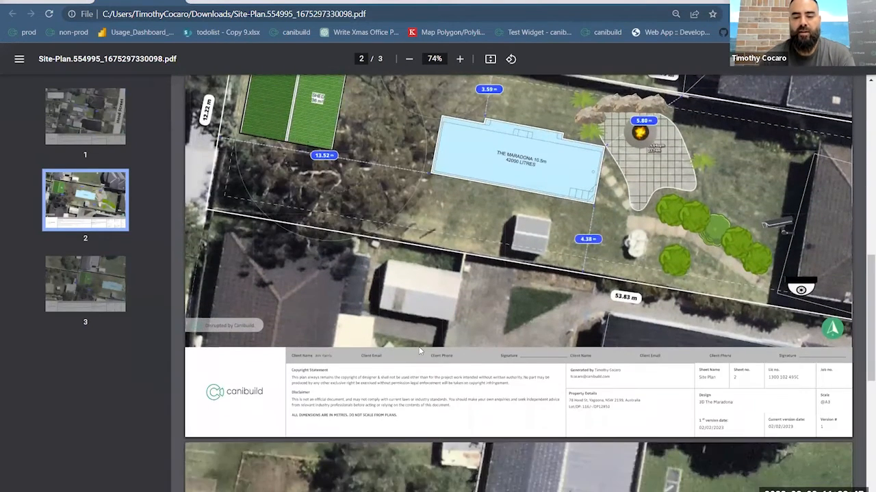
pyautogui.scroll(-4, 420, 351)
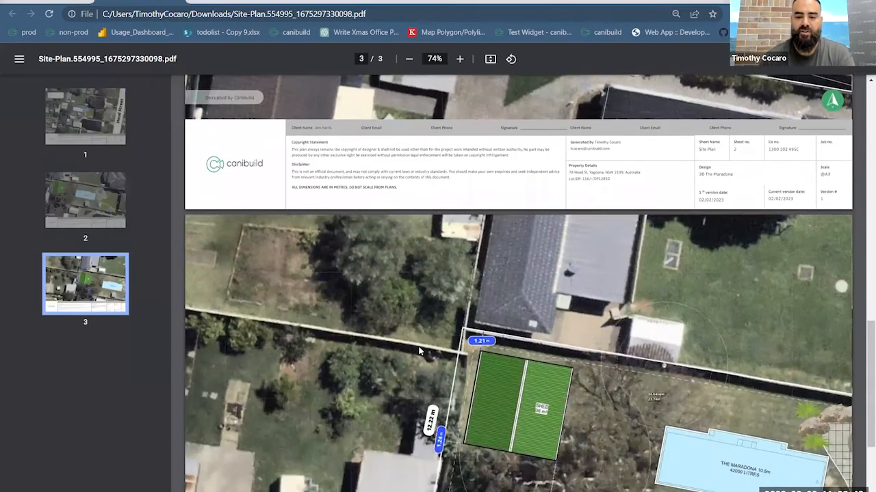
pyautogui.scroll(-1, 427, 335)
pyautogui.scroll(-1, 427, 335)
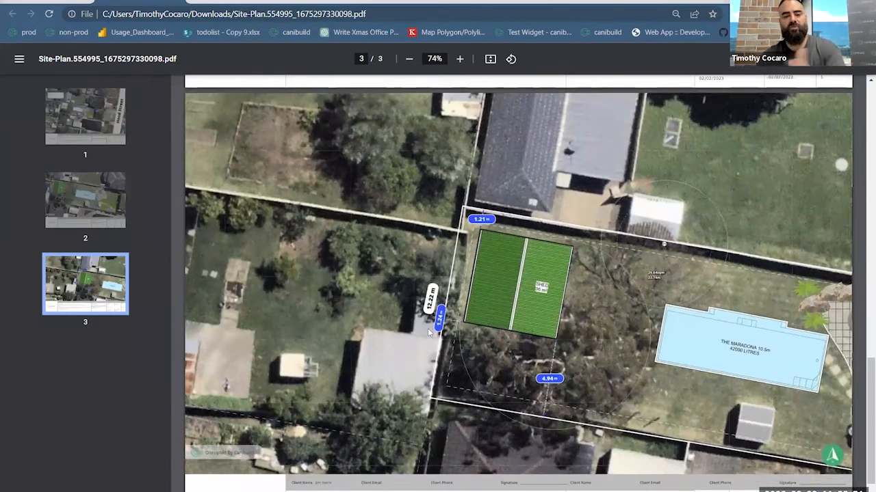
# - Go back through the site plan to its first page and return to the lot's siting in Canibuild
pyautogui.scroll(3, 427, 333)
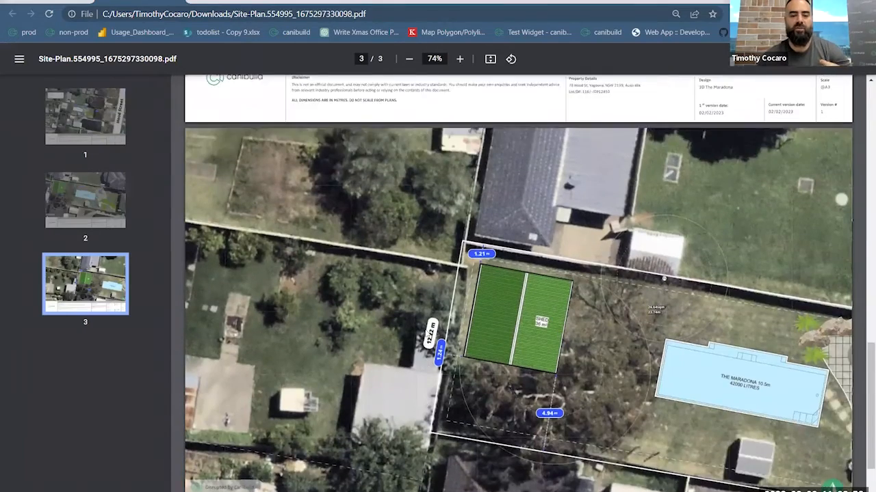
pyautogui.scroll(8, 425, 329)
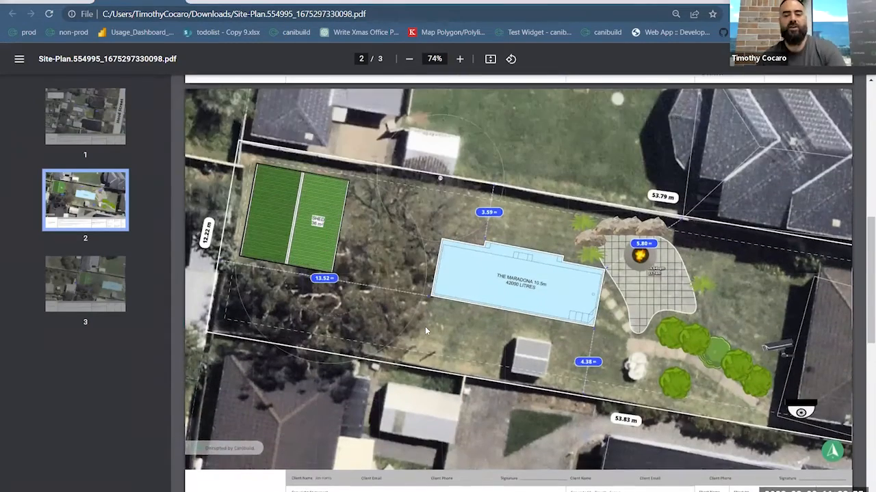
pyautogui.scroll(3, 431, 311)
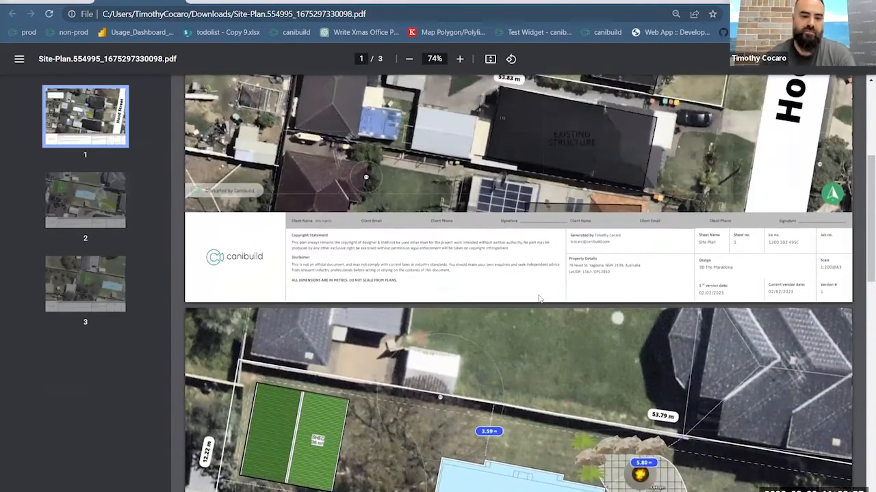
pyautogui.scroll(3, 530, 294)
pyautogui.scroll(1, 518, 292)
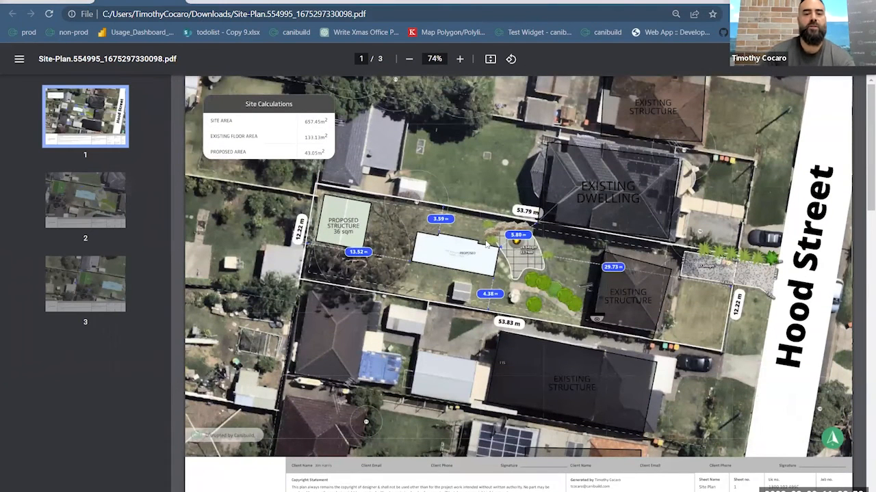
pyautogui.click(53, 2)
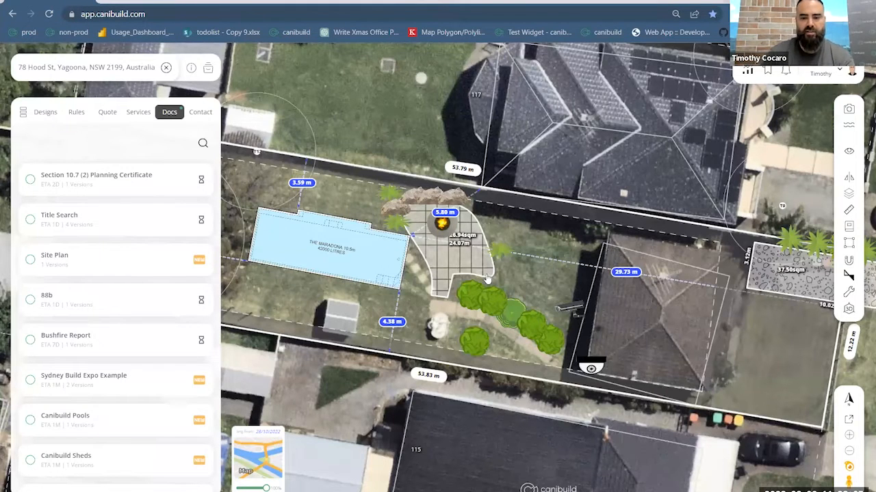
pyautogui.moveTo(429, 311); pyautogui.dragTo(474, 304)
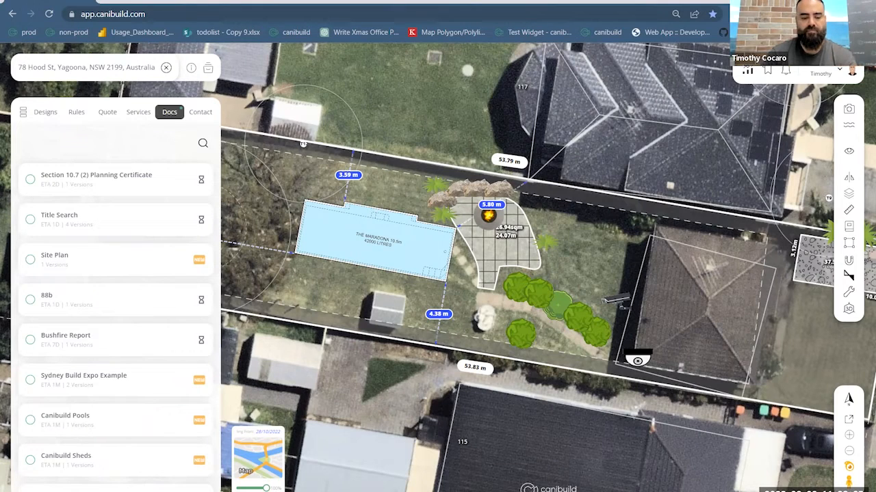
# - Switch to Adobe Acrobat and read through the Canibuild Pools & Spas proposal's process steps, Absolute 10 pool page and site plan
pyautogui.hotkey('alt', 'Tab')
pyautogui.keyDown('ctrl'); pyautogui.scroll(-1, 649, 290); pyautogui.keyUp('ctrl')
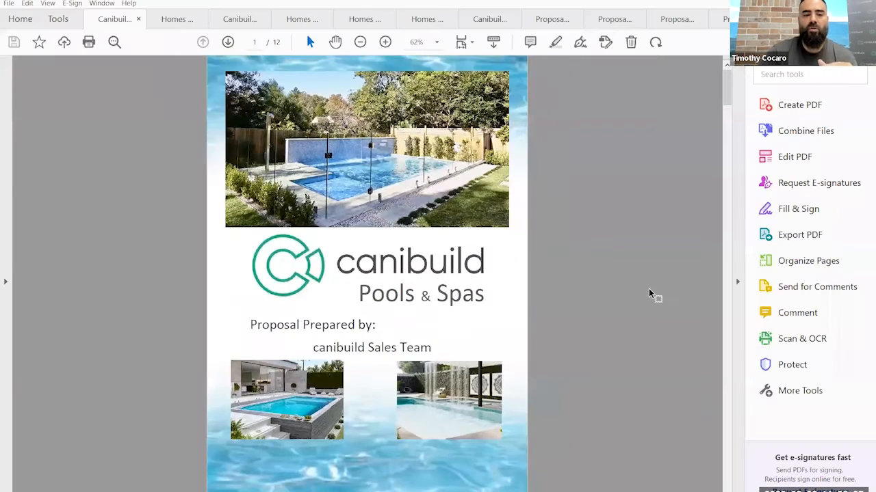
pyautogui.scroll(-1, 645, 292)
pyautogui.scroll(-10, 646, 295)
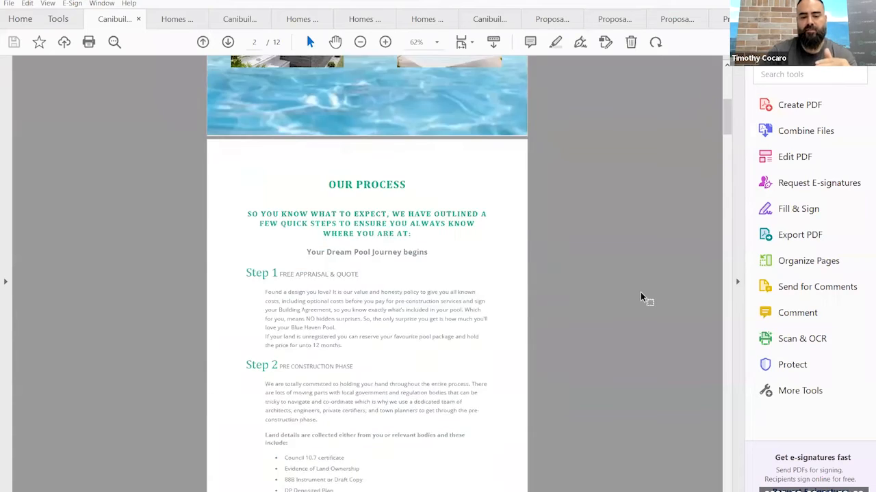
pyautogui.scroll(-10, 641, 296)
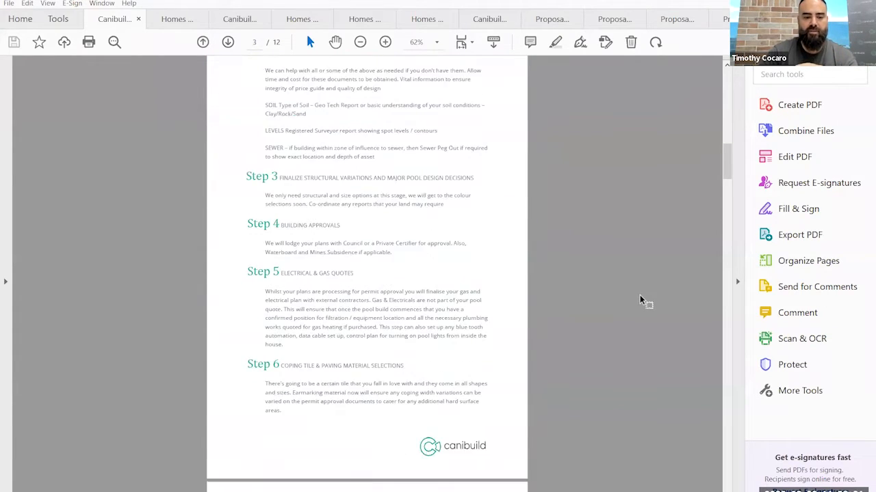
pyautogui.scroll(-4, 636, 295)
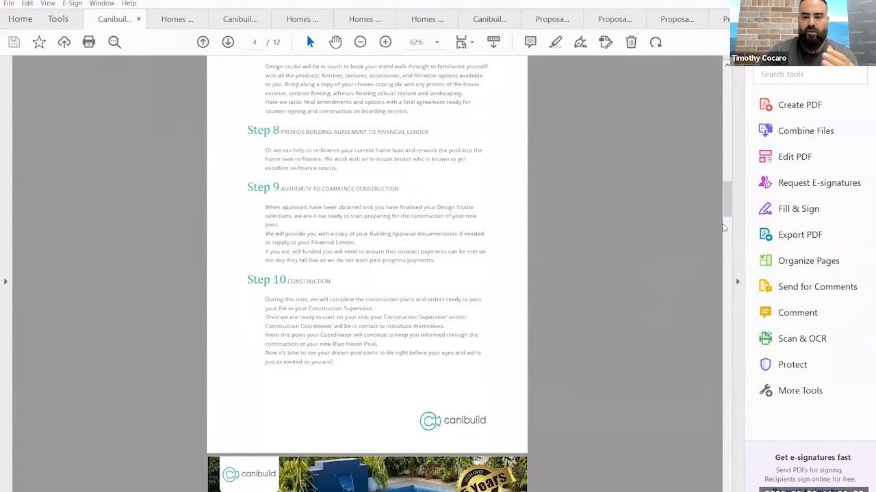
pyautogui.scroll(-3, 728, 217)
pyautogui.moveTo(727, 216); pyautogui.dragTo(726, 231)
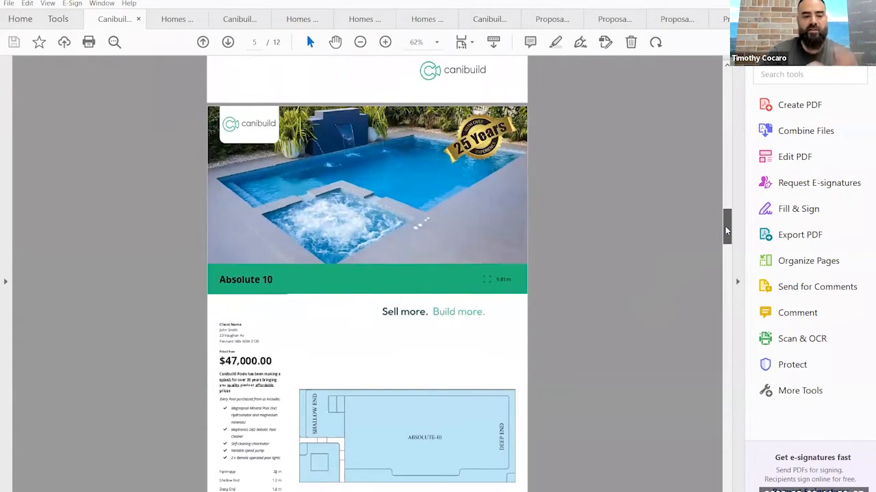
pyautogui.moveTo(726, 231); pyautogui.dragTo(721, 334)
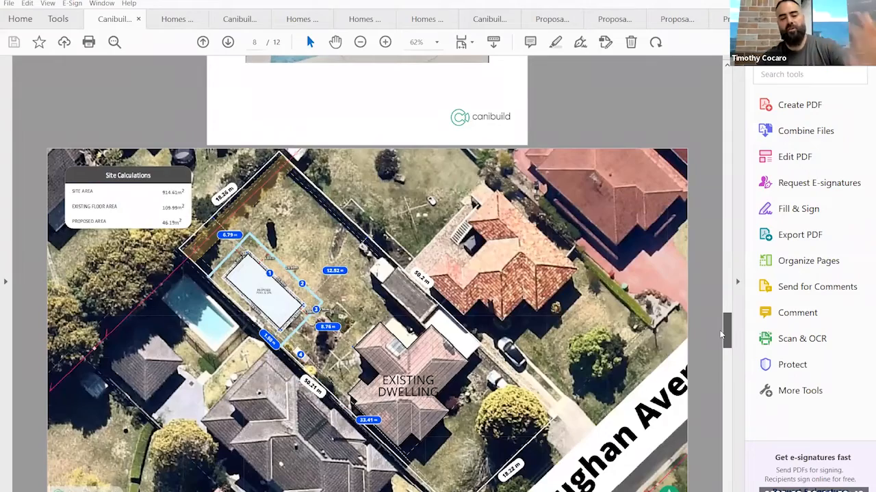
pyautogui.moveTo(721, 335); pyautogui.dragTo(724, 468)
# - Open the Homes Direct proposal and go back from its Step 5 home installation page to the site plan on page 3
pyautogui.click(175, 20)
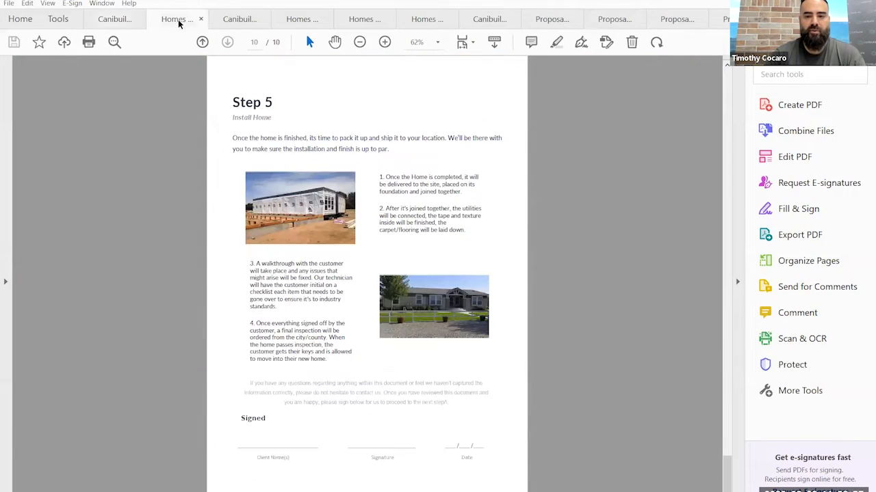
pyautogui.scroll(3, 463, 219)
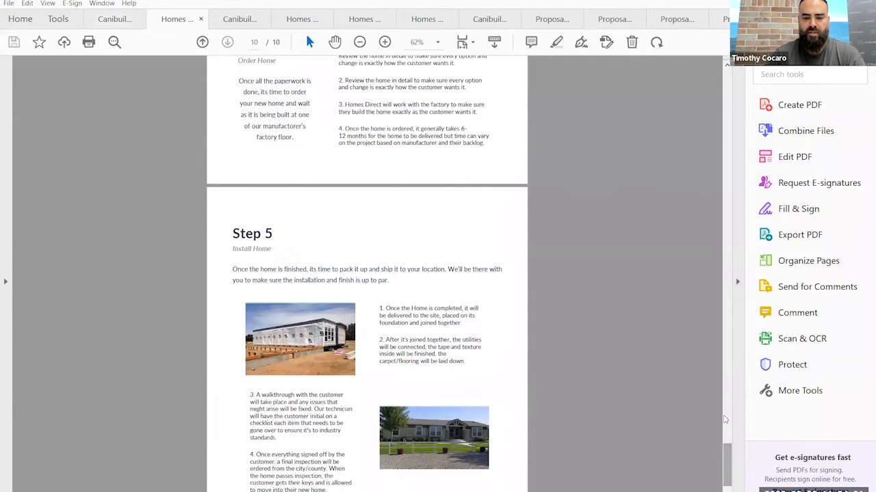
pyautogui.scroll(5, 726, 433)
pyautogui.moveTo(729, 437); pyautogui.dragTo(738, 163)
pyautogui.scroll(2, 255, 332)
pyautogui.scroll(-3, 438, 345)
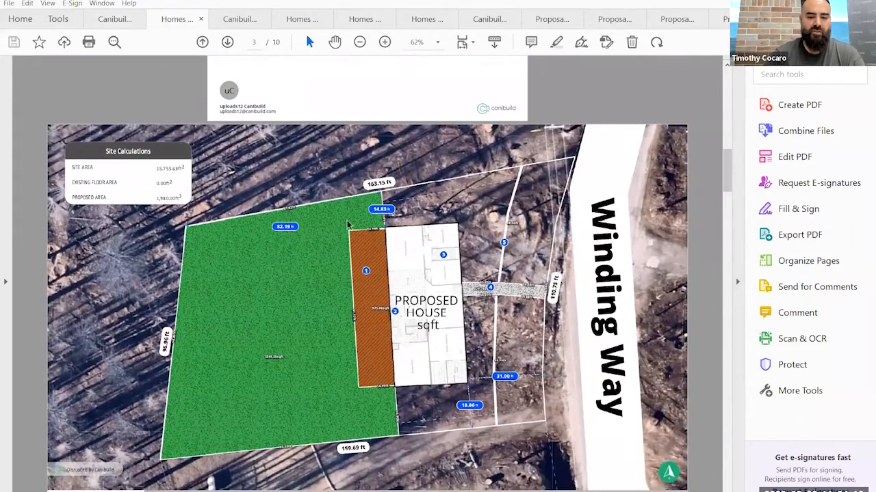
# - Examine the Homes Direct site plan down to its title block and enlarged plan, and return to the proposal's cover
pyautogui.scroll(-2, 257, 388)
pyautogui.scroll(-3, 257, 388)
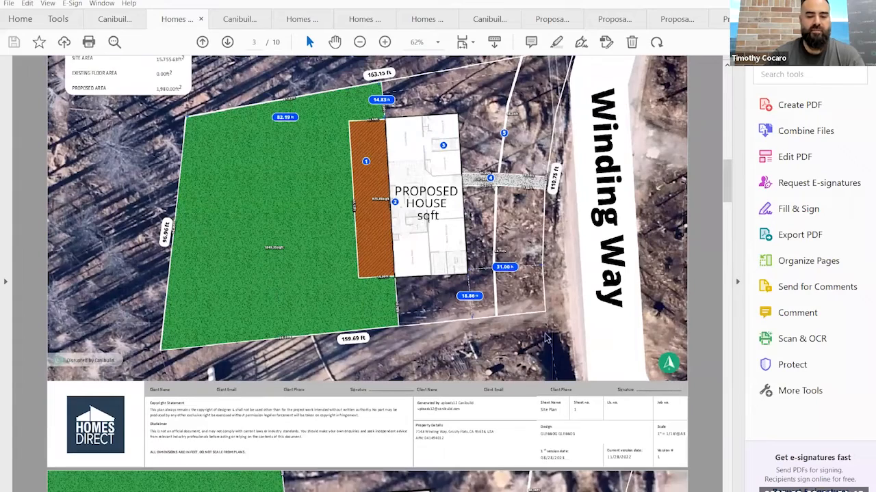
pyautogui.scroll(-3, 725, 203)
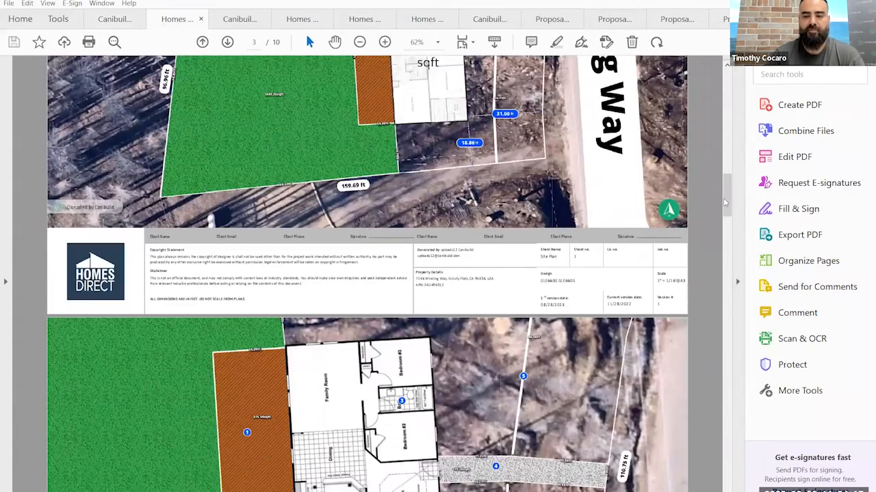
pyautogui.scroll(2, 726, 116)
pyautogui.scroll(10, 282, 171)
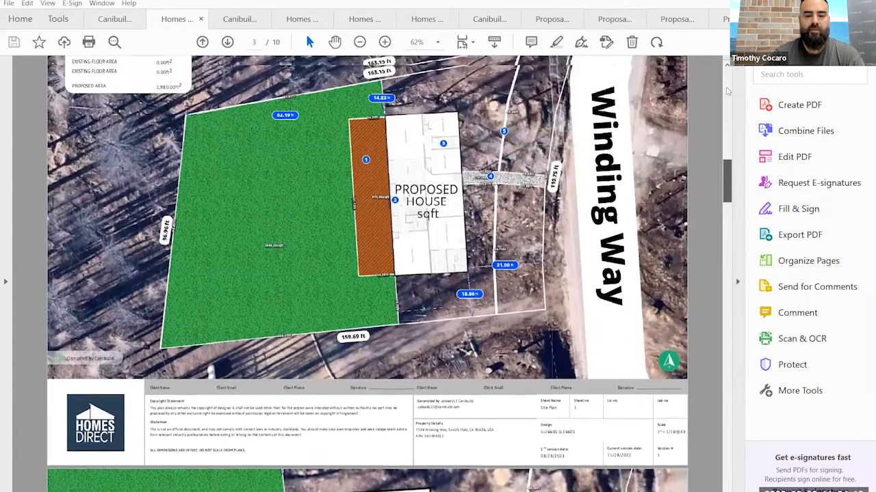
pyautogui.scroll(10, 283, 171)
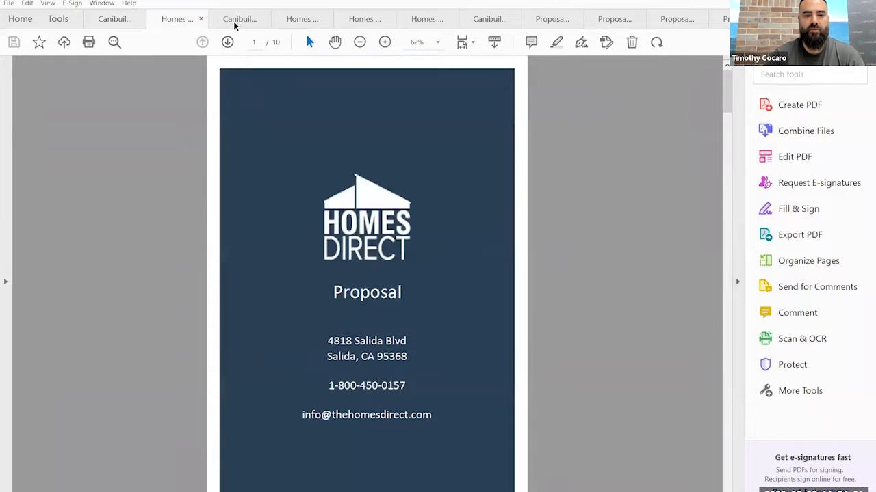
# - View the 11-page Canibuild Pools & Spas proposal's cover, and examine the 17-page Blue Haven Pools proposal's annotated site plans
pyautogui.click(239, 18)
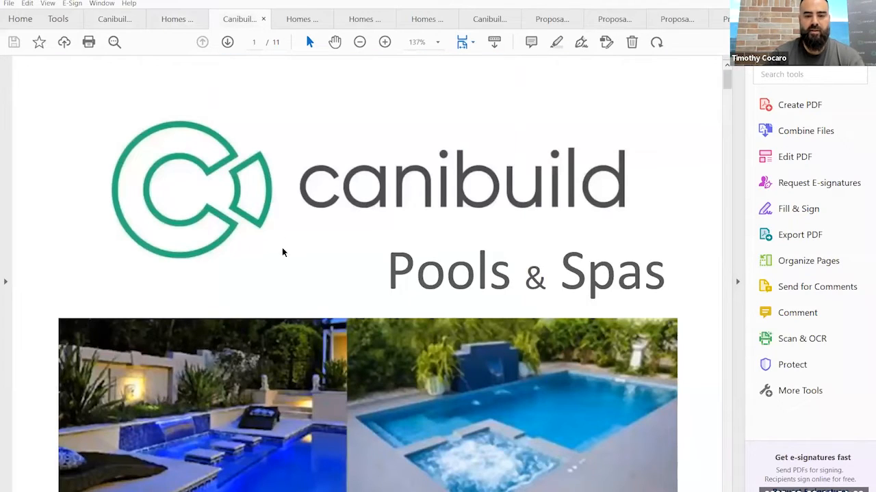
pyautogui.keyDown('ctrl'); pyautogui.scroll(-3, 284, 247); pyautogui.keyUp('ctrl')
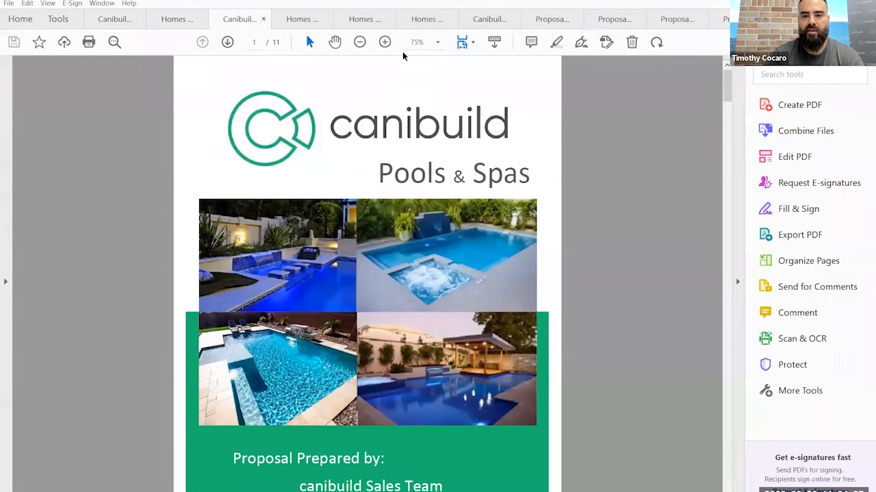
pyautogui.click(605, 29)
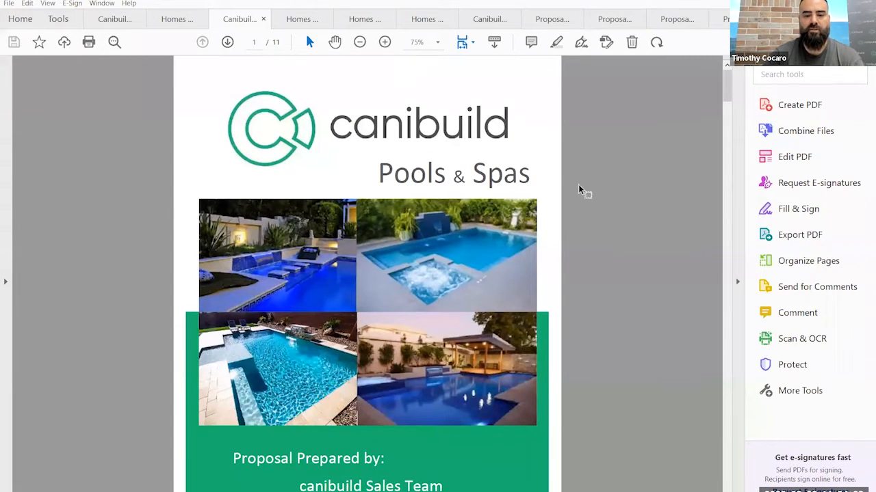
pyautogui.scroll(-5, 555, 235)
pyautogui.scroll(-5, 535, 274)
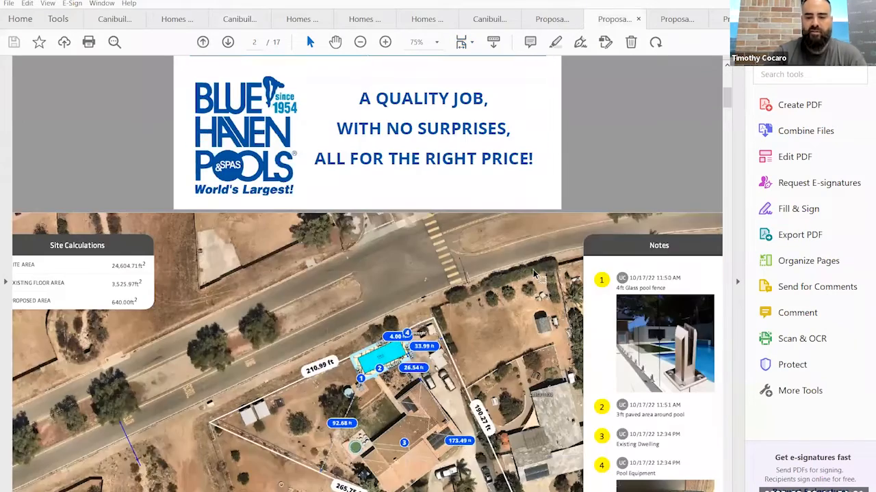
pyautogui.scroll(-2, 652, 329)
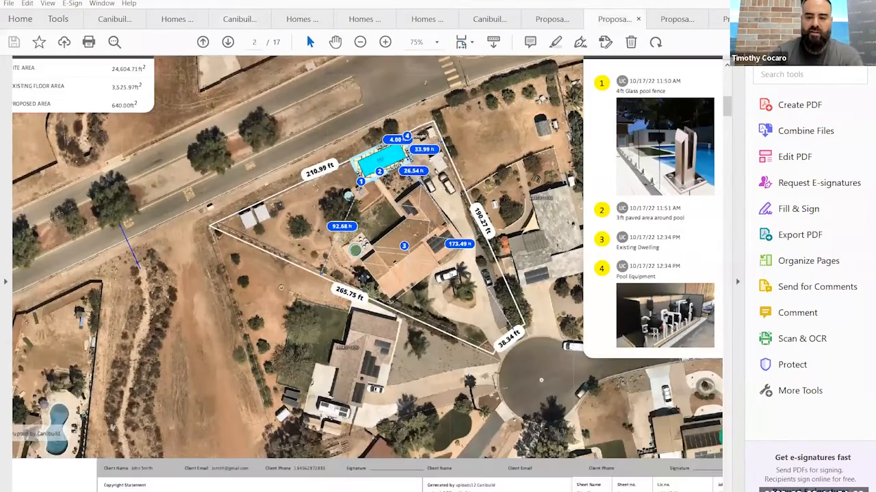
pyautogui.scroll(-2, 654, 331)
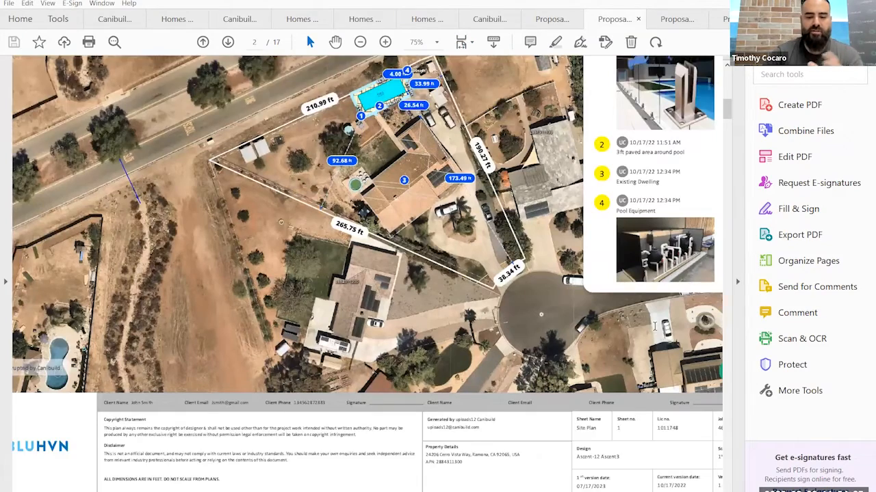
pyautogui.scroll(-2, 646, 341)
pyautogui.scroll(-7, 645, 344)
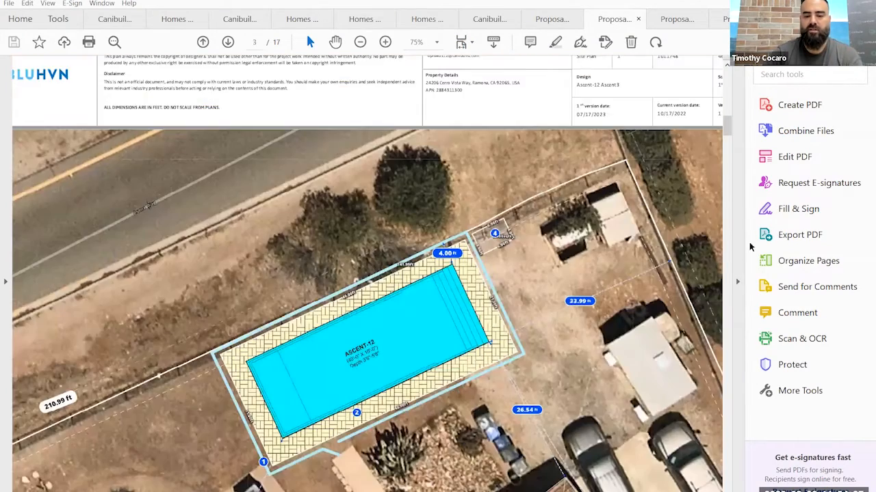
pyautogui.scroll(-10, 731, 147)
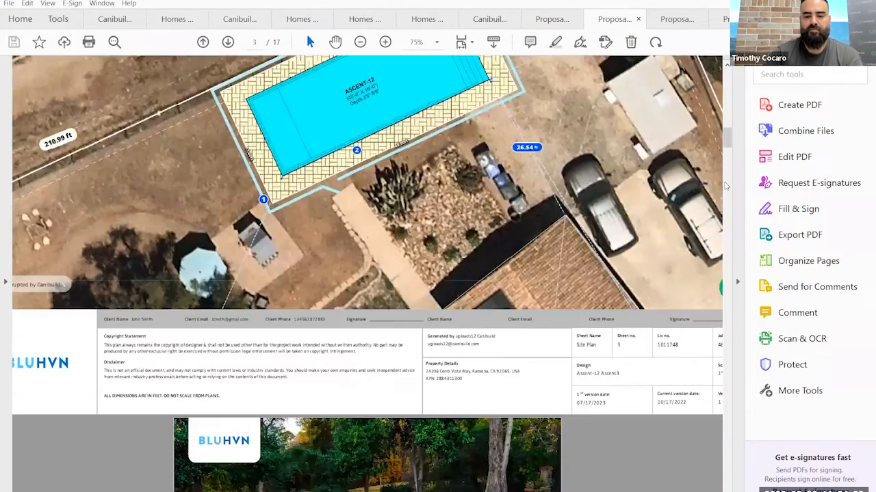
# - Read through the Blue Haven proposal's itemised quote, installation exclusions and Pool Care Warranty Manuals with their instruction links
pyautogui.scroll(-20, 725, 190)
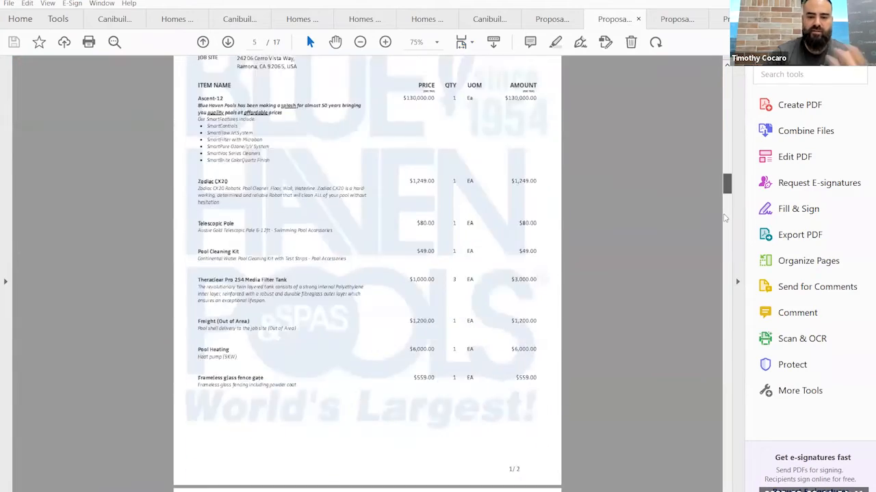
pyautogui.scroll(-20, 724, 261)
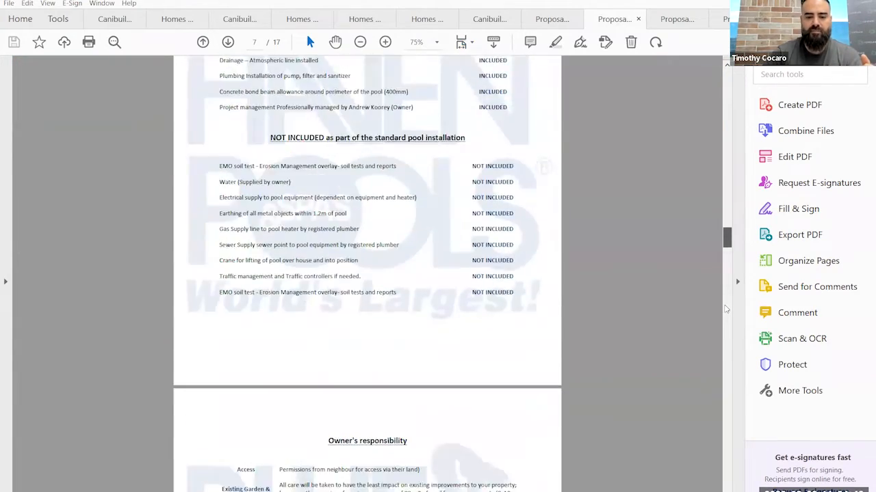
pyautogui.scroll(-20, 726, 319)
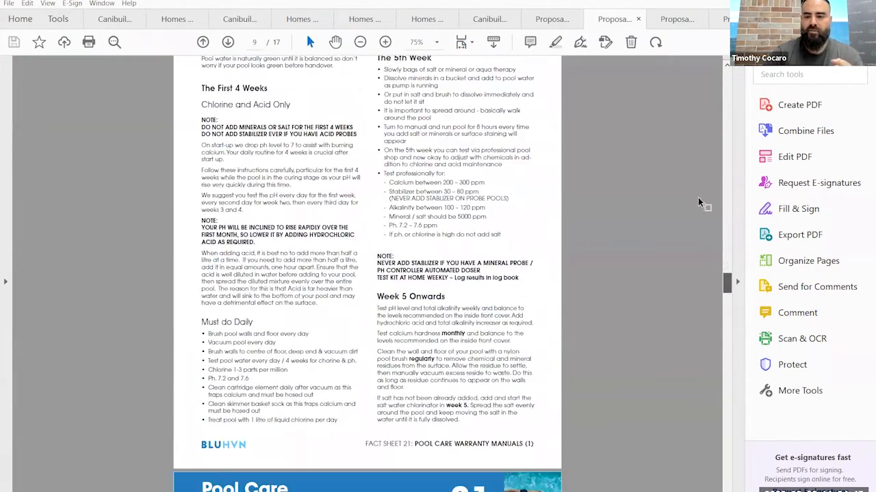
pyautogui.scroll(-8, 671, 114)
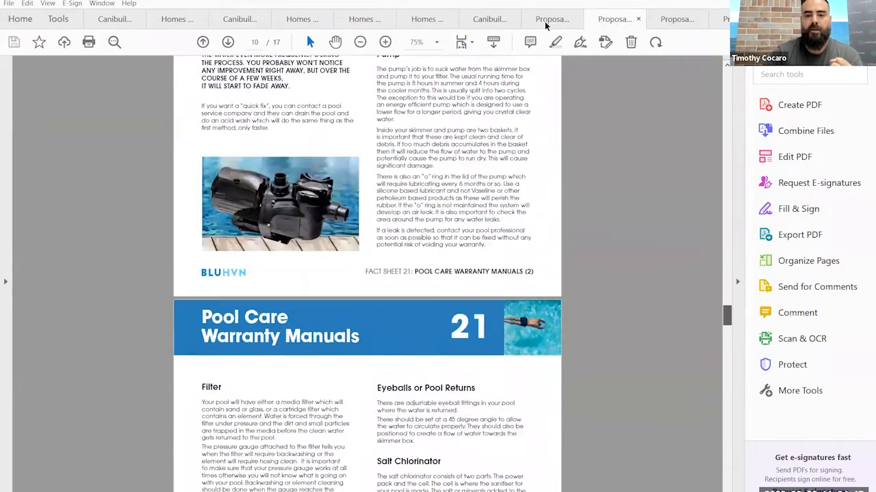
pyautogui.scroll(-1, 591, 106)
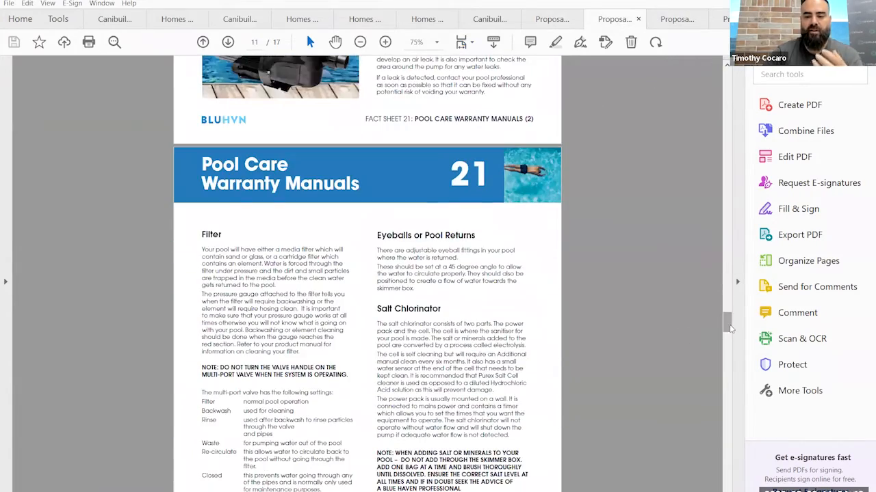
pyautogui.scroll(-3, 727, 334)
pyautogui.scroll(-10, 730, 335)
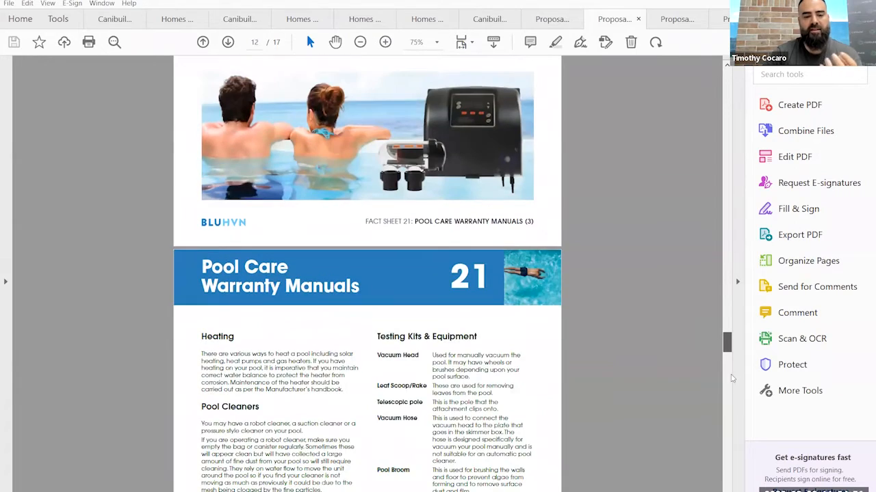
pyautogui.scroll(-14, 732, 404)
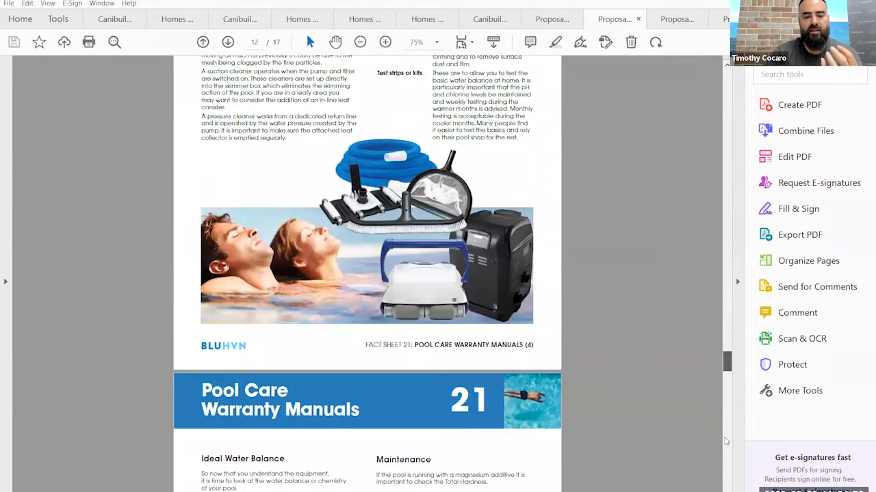
pyautogui.scroll(-20, 727, 446)
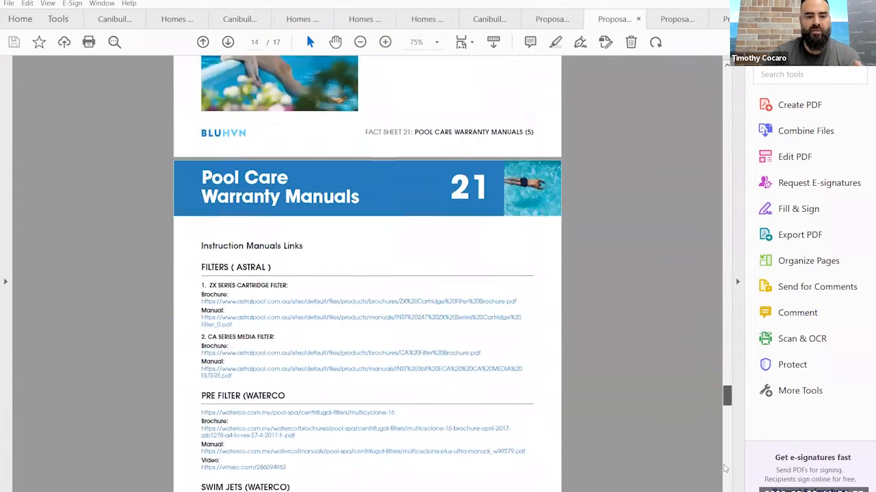
pyautogui.scroll(-20, 725, 475)
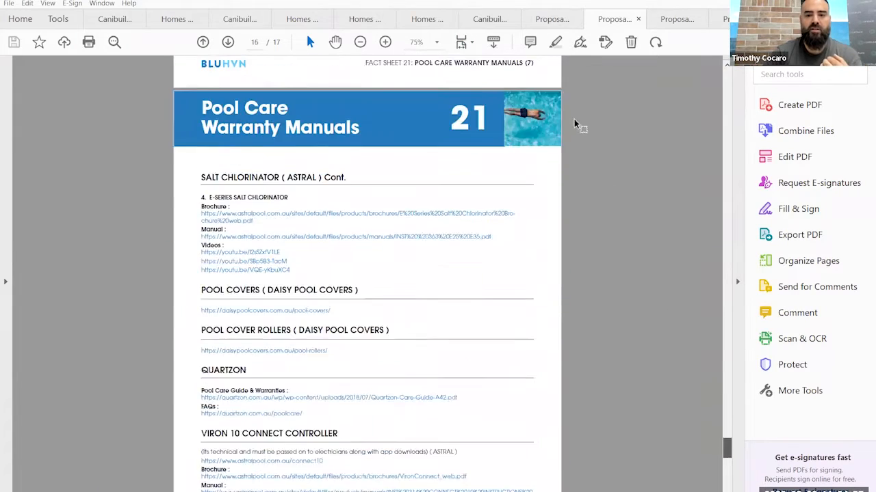
# - View the 8-page Blue Haven proposal's cover, and read the Canibuild Sheds proposal from its company profile through the site plans to the quote
pyautogui.click(558, 21)
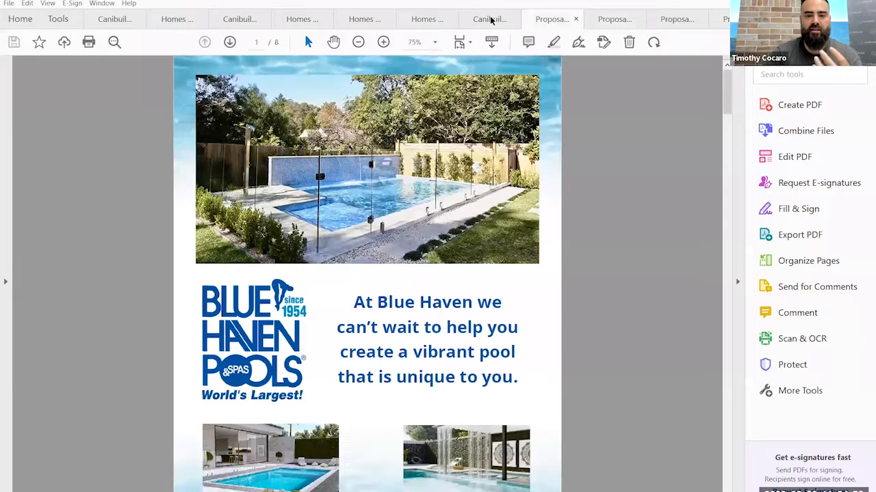
pyautogui.click(483, 20)
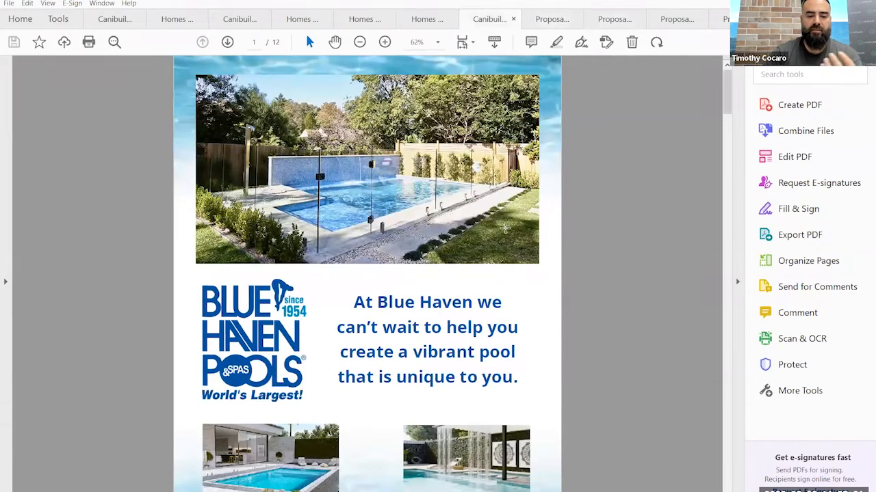
pyautogui.scroll(-6, 508, 236)
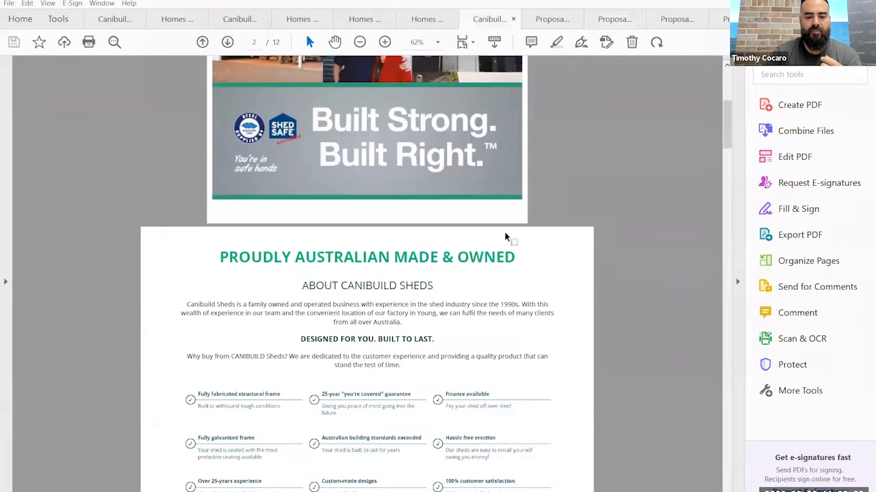
pyautogui.scroll(-5, 511, 232)
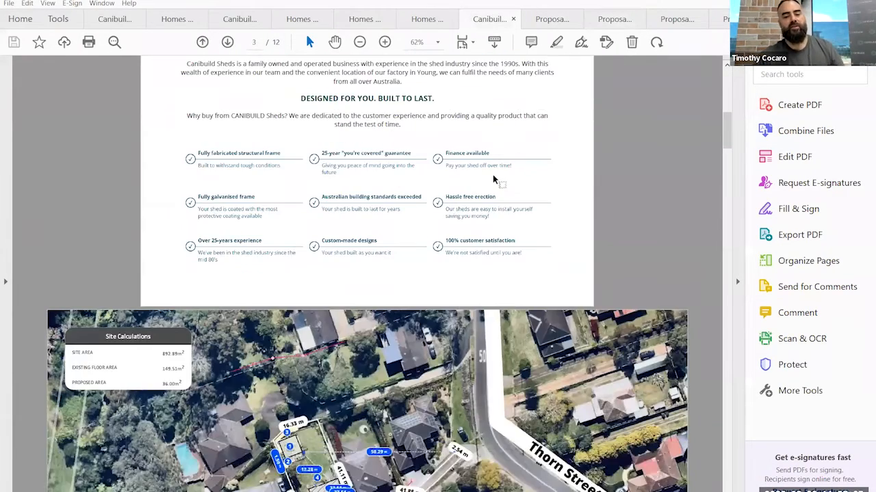
pyautogui.scroll(-3, 490, 188)
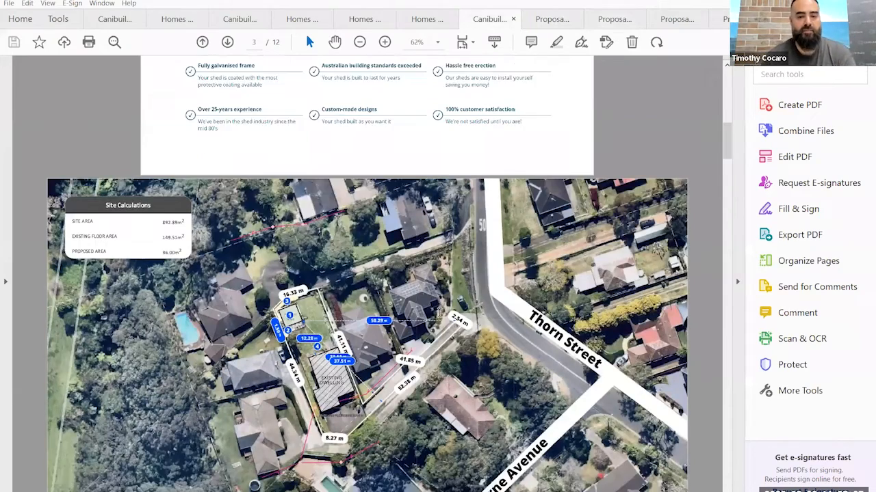
pyautogui.scroll(-5, 439, 301)
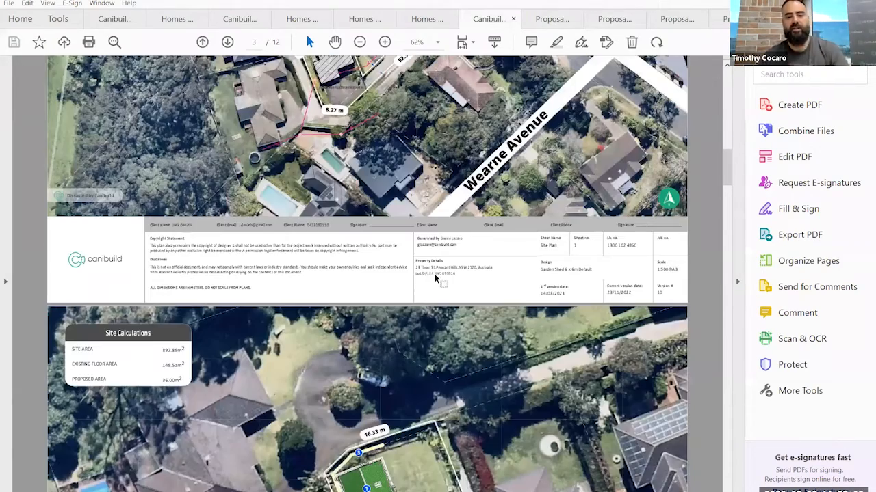
pyautogui.scroll(-10, 421, 287)
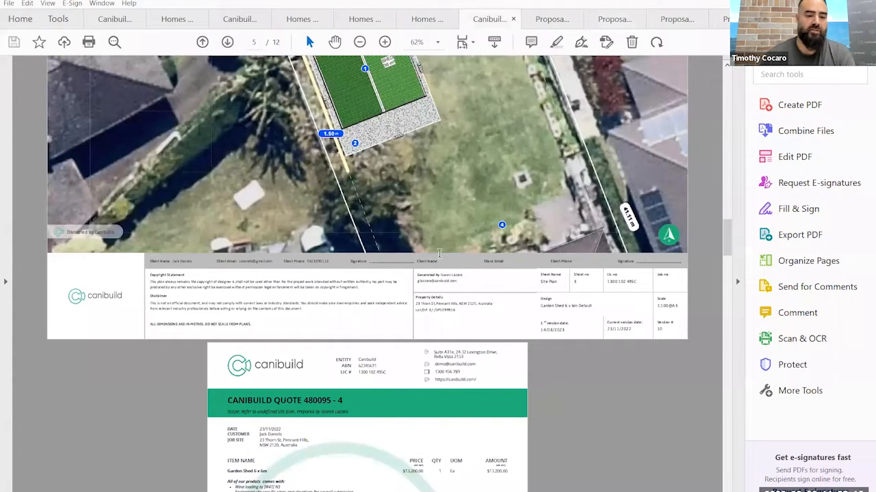
pyautogui.scroll(-3, 439, 253)
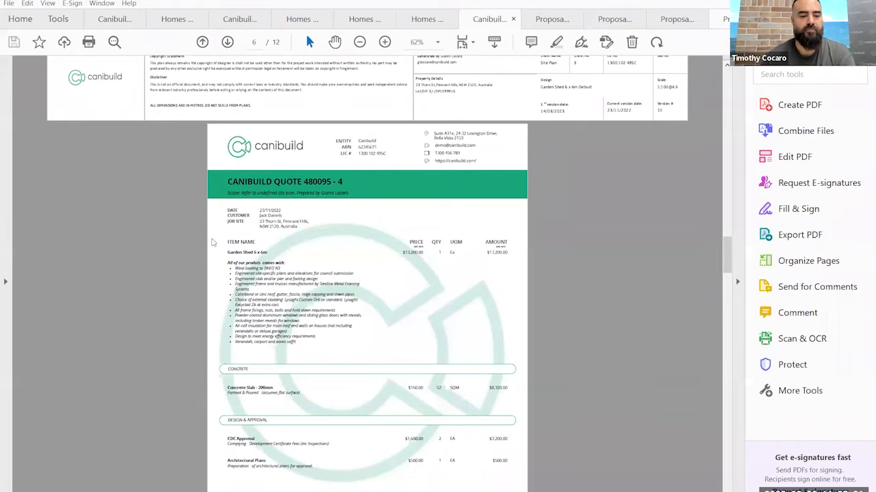
# - Switch back to Canibuild and show the Proposals category of orderable services for the lot
pyautogui.hotkey('alt', 'Tab')
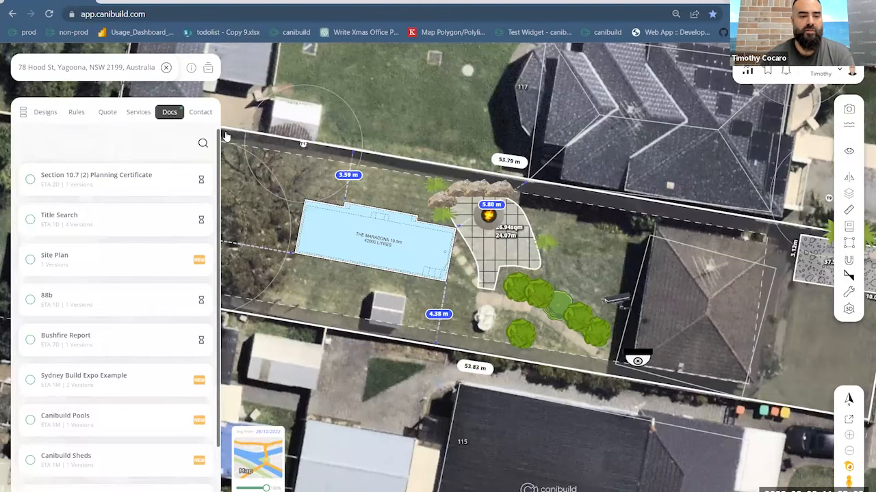
pyautogui.click(24, 142)
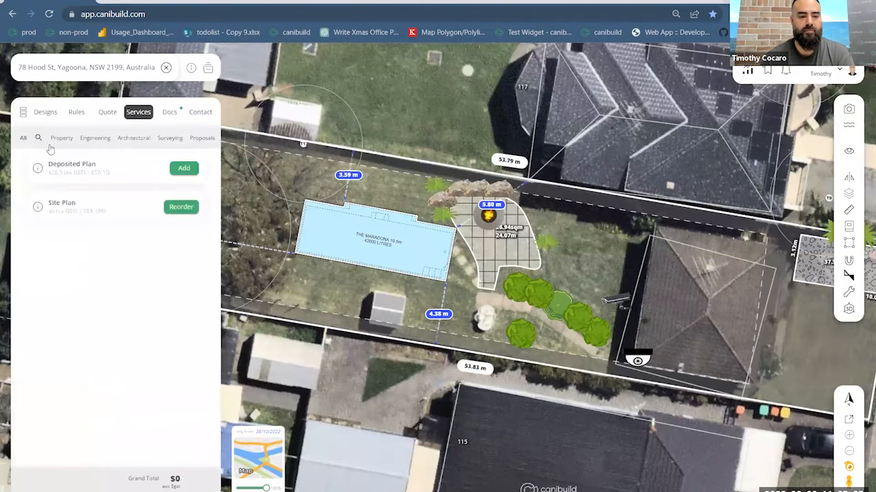
pyautogui.click(199, 140)
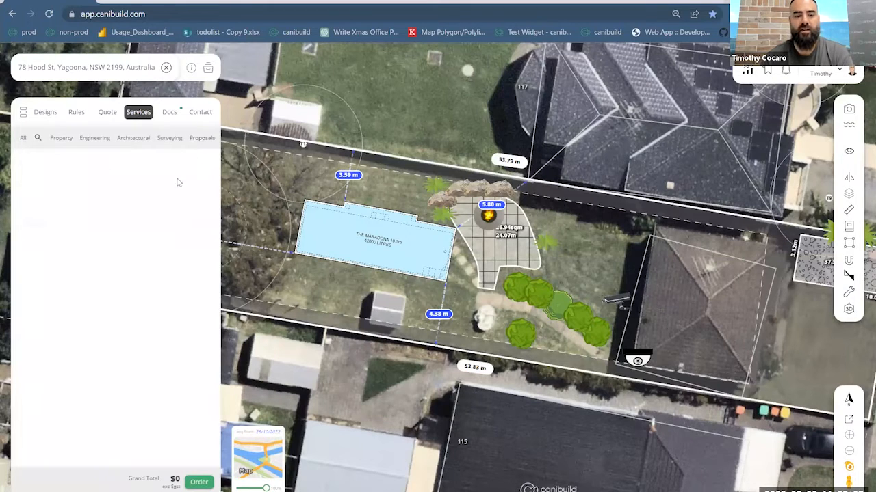
# - List all orderable services for the lot, and download and open the Canibuild Pools proposal from the lot's documents
pyautogui.click(21, 139)
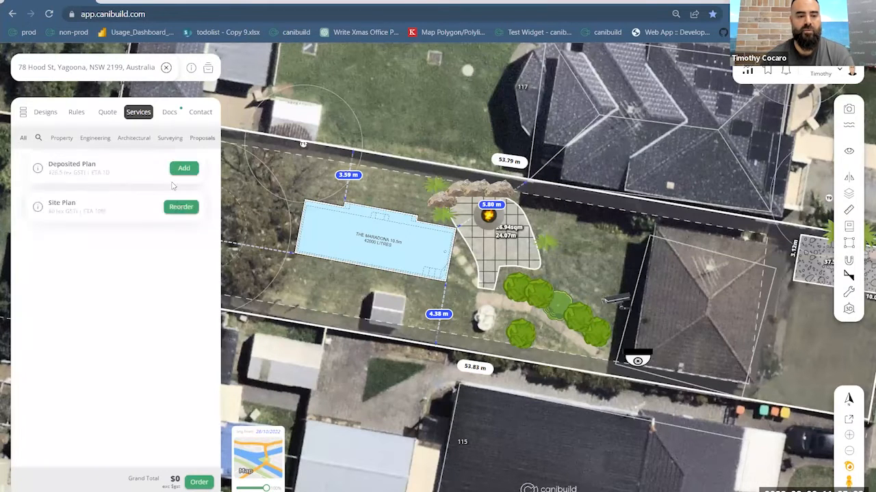
pyautogui.click(167, 113)
pyautogui.scroll(-2, 158, 264)
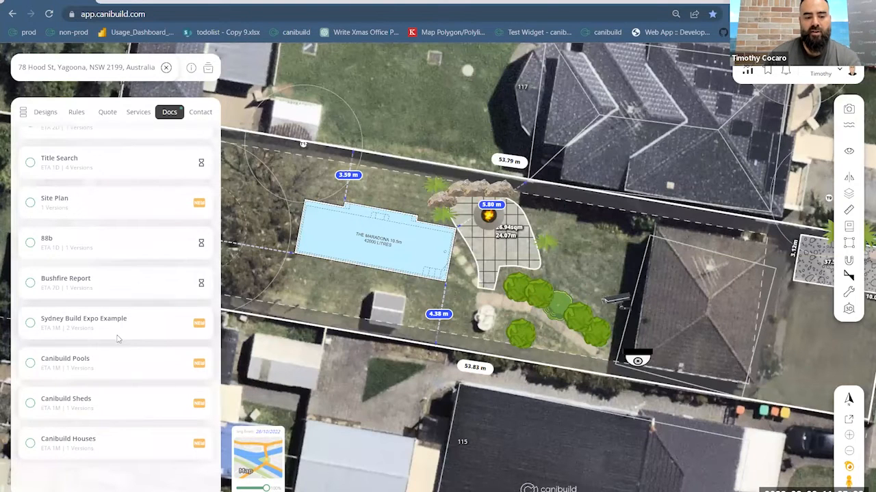
pyautogui.click(31, 365)
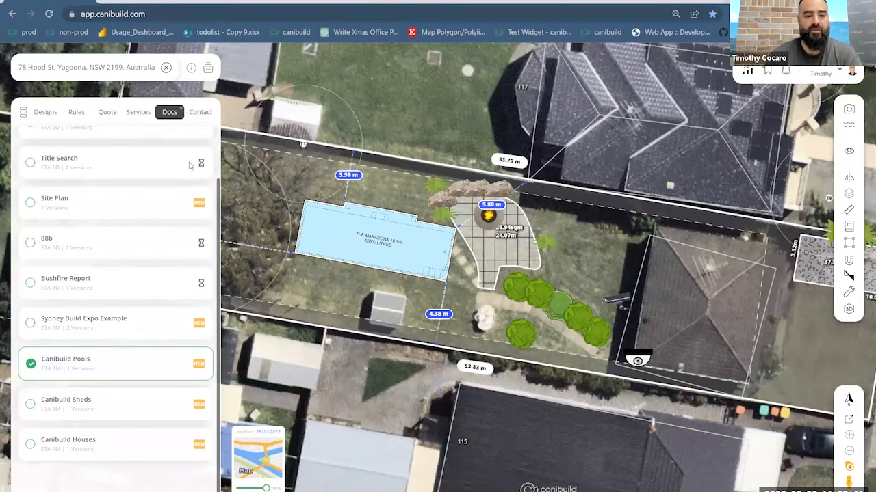
pyautogui.scroll(3, 173, 212)
pyautogui.click(203, 145)
pyautogui.click(160, 182)
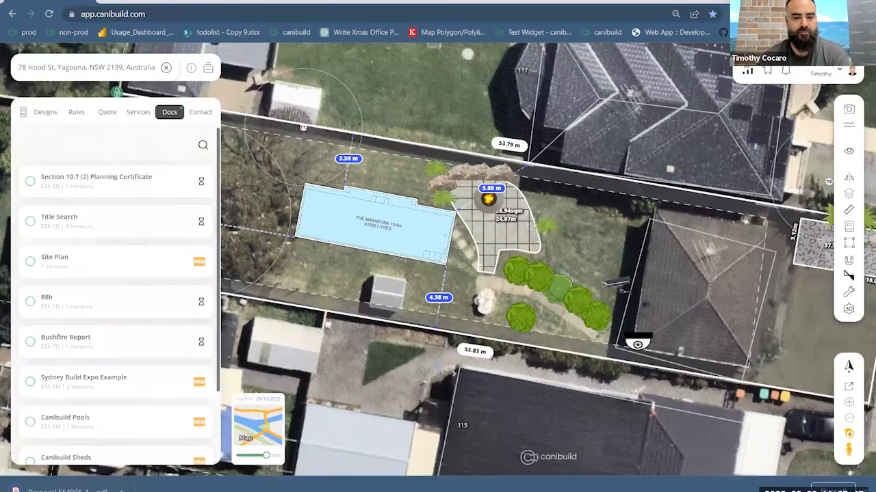
pyautogui.click(89, 490)
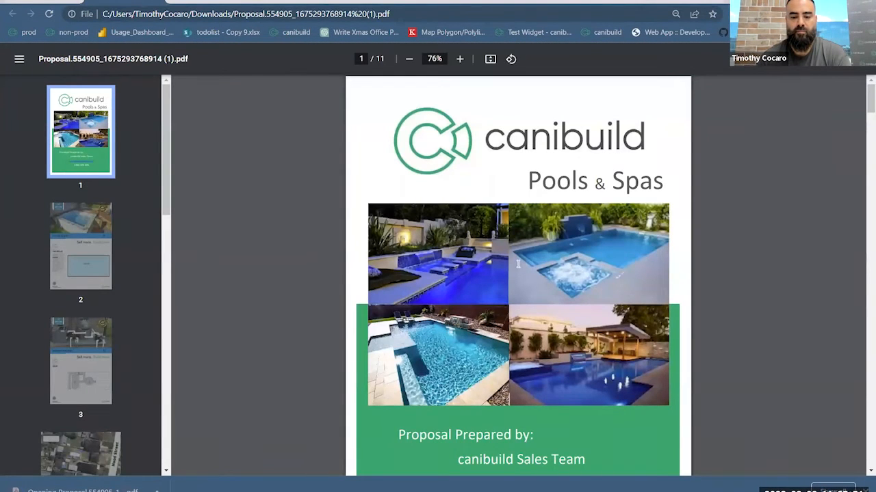
# - Examine the Canibuild Pools proposal's pool and equipment pad flyers and its site plans for the pool and shed
pyautogui.scroll(-10, 518, 264)
pyautogui.scroll(-5, 520, 264)
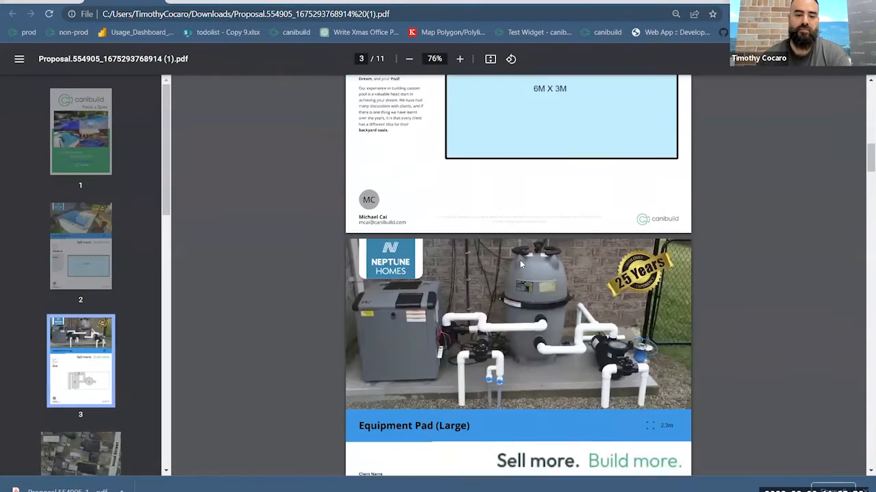
pyautogui.scroll(-5, 522, 265)
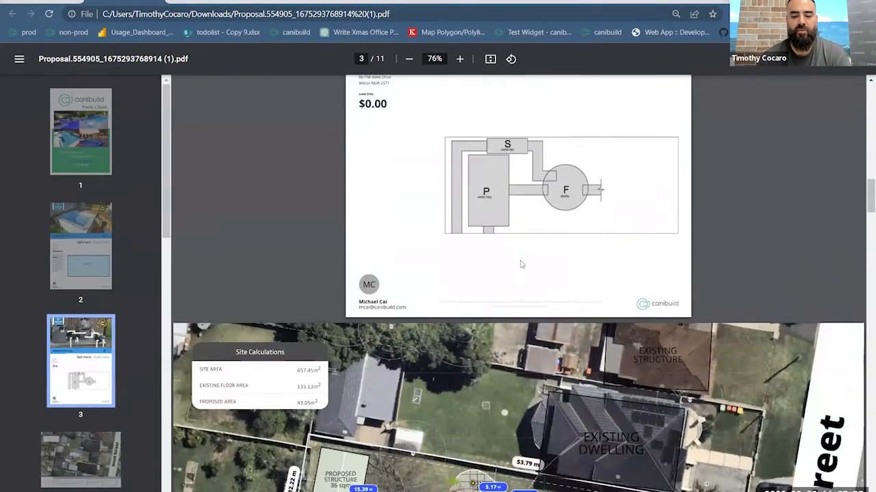
pyautogui.scroll(-1, 593, 411)
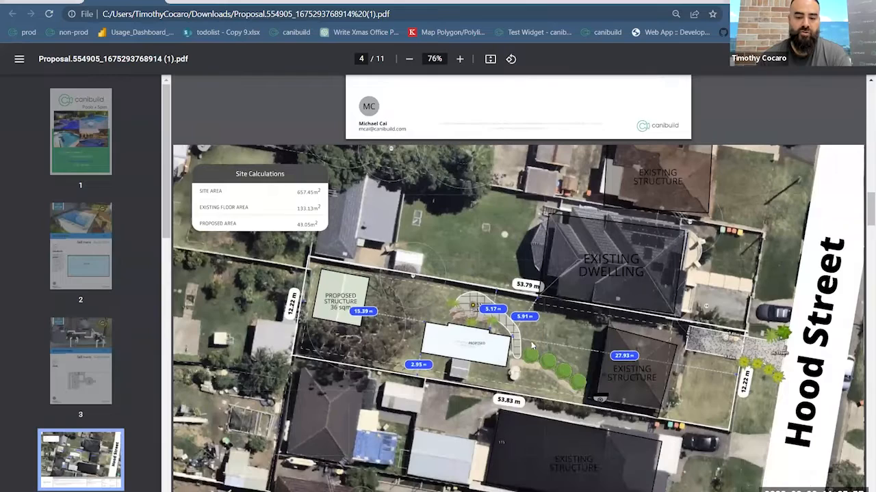
pyautogui.scroll(-1, 369, 301)
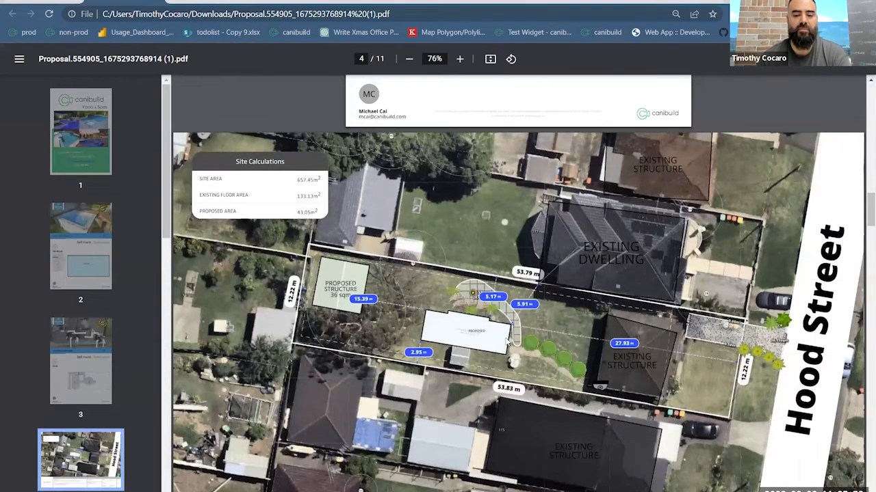
pyautogui.scroll(-8, 507, 342)
pyautogui.scroll(-6, 525, 254)
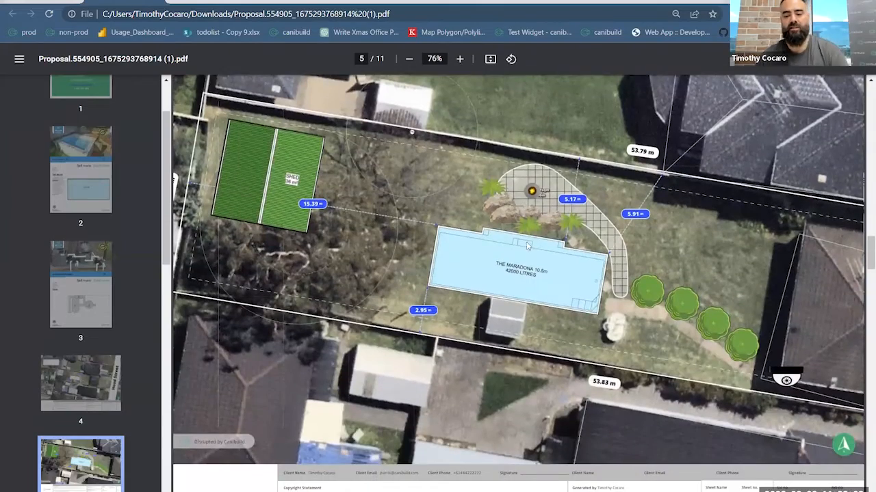
pyautogui.scroll(-6, 528, 243)
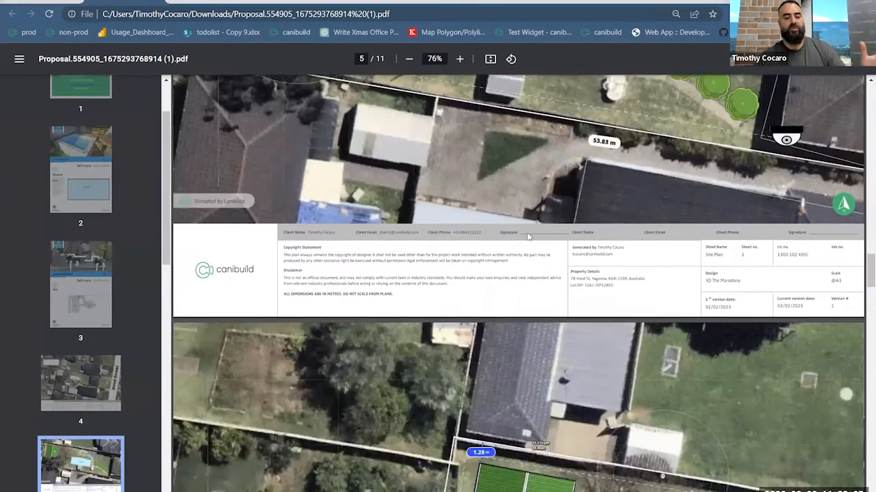
pyautogui.scroll(-6, 527, 236)
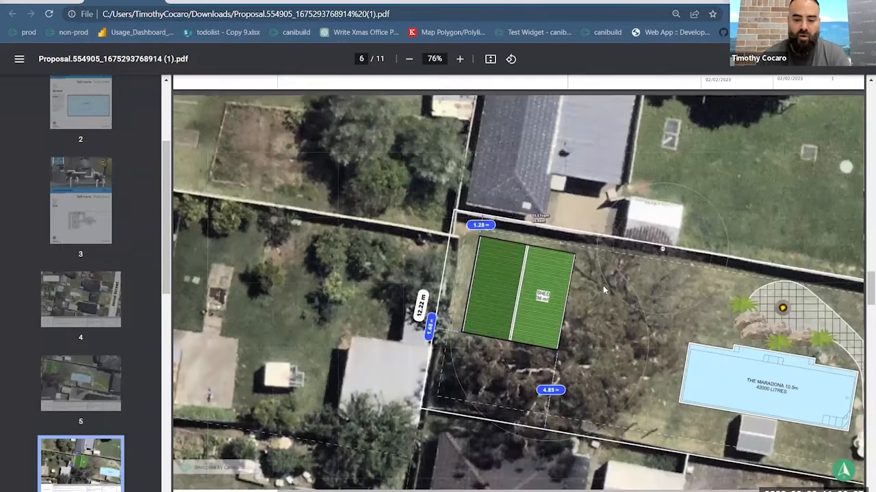
# - Read the pool proposal's landscaping quote items, terms and conditions, signature block and online payment options
pyautogui.scroll(-15, 602, 285)
pyautogui.keyDown('ctrl'); pyautogui.scroll(4, 582, 359); pyautogui.keyUp('ctrl')
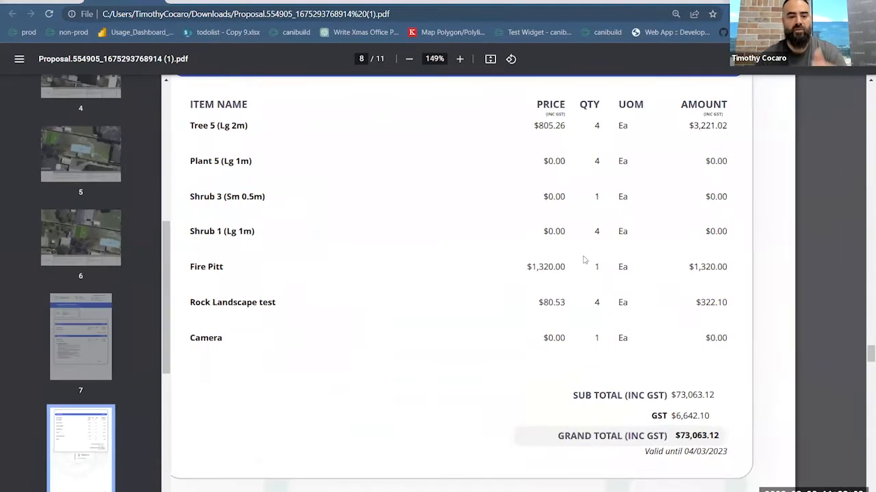
pyautogui.keyDown('ctrl'); pyautogui.scroll(-4, 599, 290); pyautogui.keyUp('ctrl')
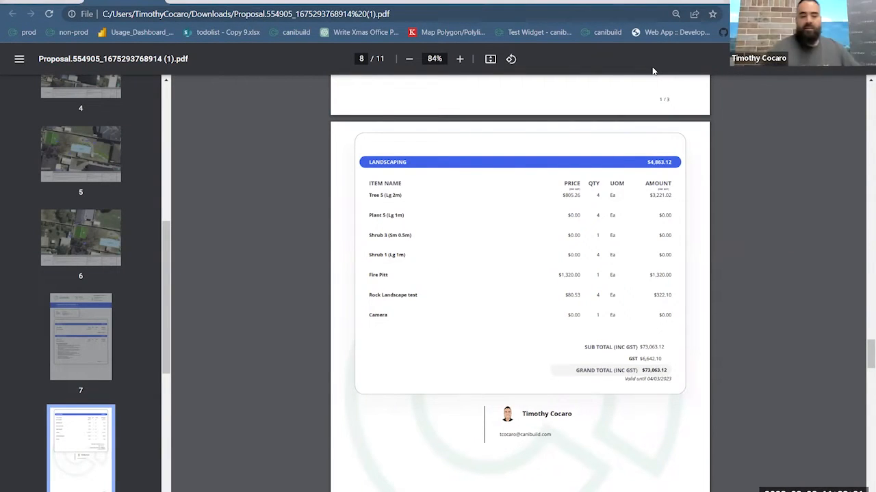
pyautogui.scroll(-10, 712, 307)
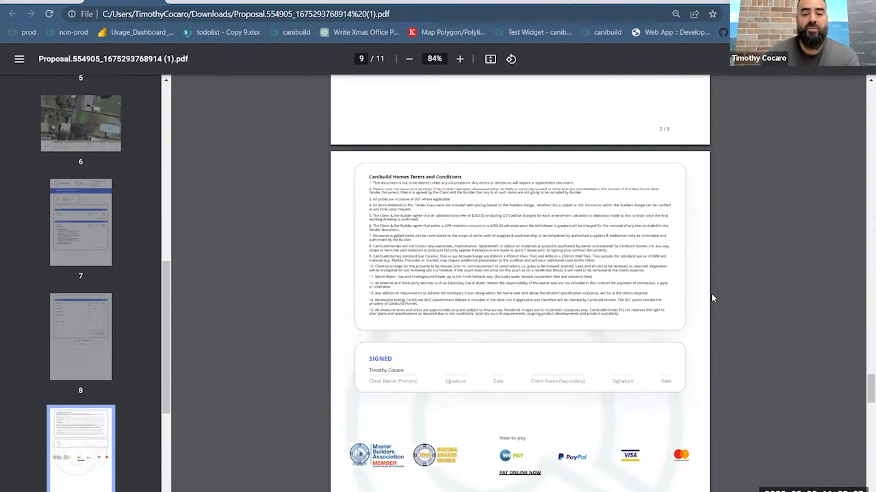
pyautogui.scroll(-3, 712, 298)
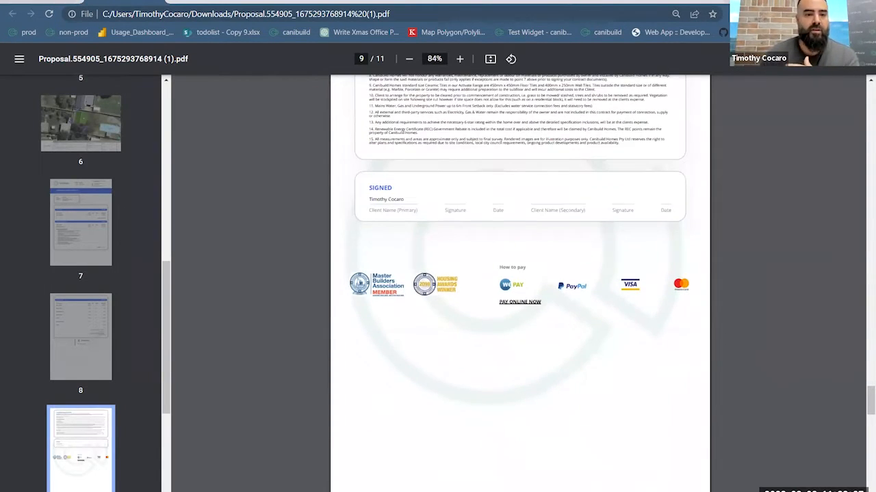
# - Return to Canibuild, and download and open the Canibuild Sheds proposal from the lot's documents
pyautogui.click(60, 1)
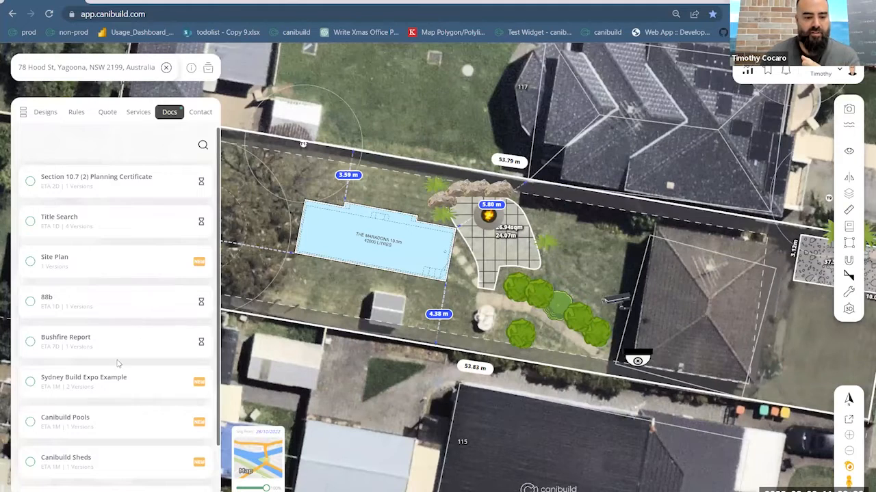
pyautogui.scroll(-1, 117, 364)
pyautogui.click(31, 405)
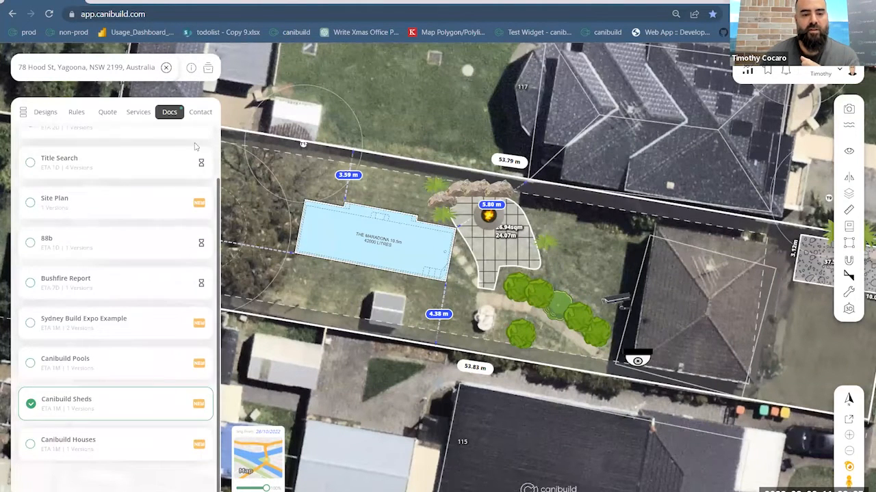
pyautogui.scroll(1, 180, 257)
pyautogui.click(203, 145)
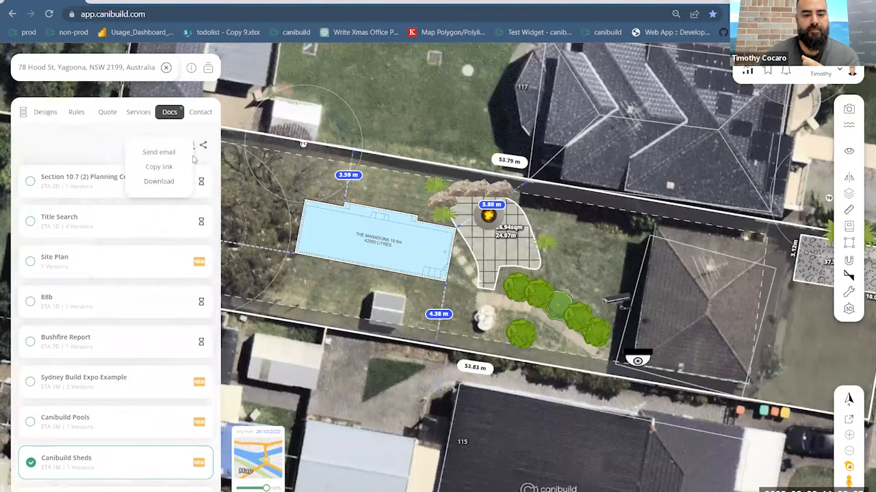
pyautogui.click(165, 182)
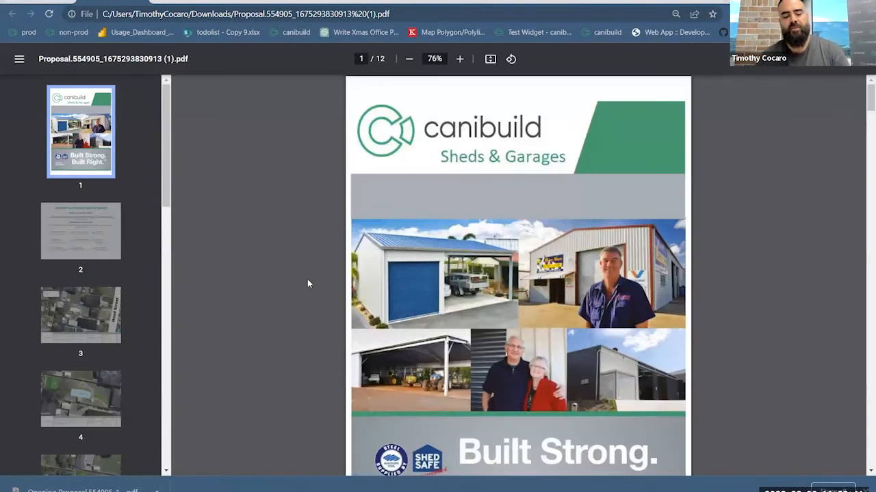
# - Read through the Canibuild Sheds proposal from its cover and company profile to the site plans, exclusions, payment schedule and Buyers Protection page
pyautogui.keyDown('ctrl'); pyautogui.scroll(-1, 307, 280); pyautogui.keyUp('ctrl')
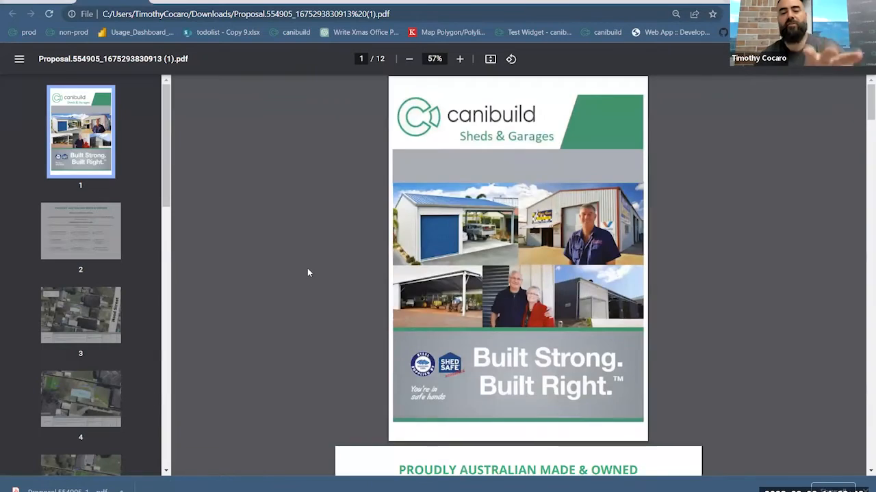
pyautogui.scroll(-6, 307, 270)
pyautogui.scroll(-3, 307, 269)
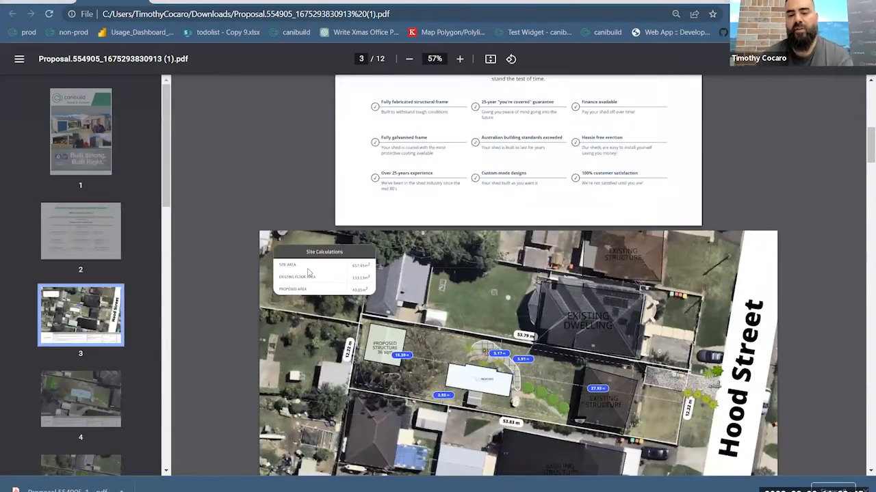
pyautogui.scroll(1, 307, 268)
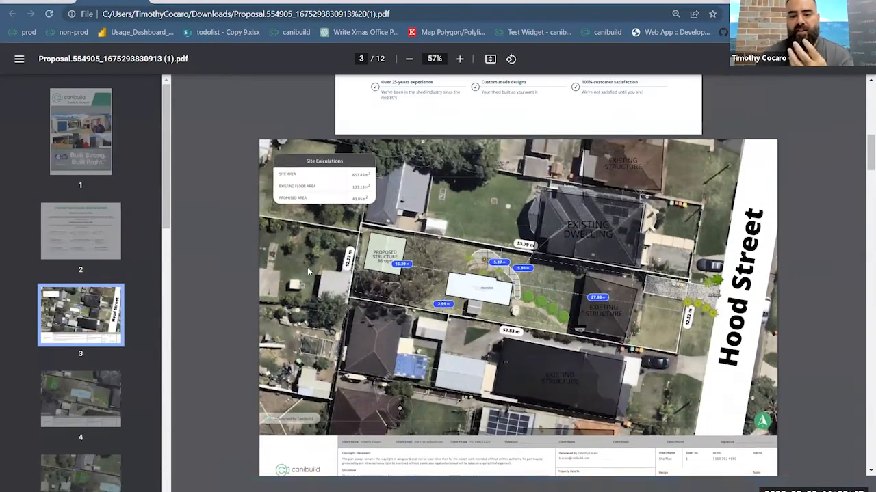
pyautogui.scroll(-1, 307, 267)
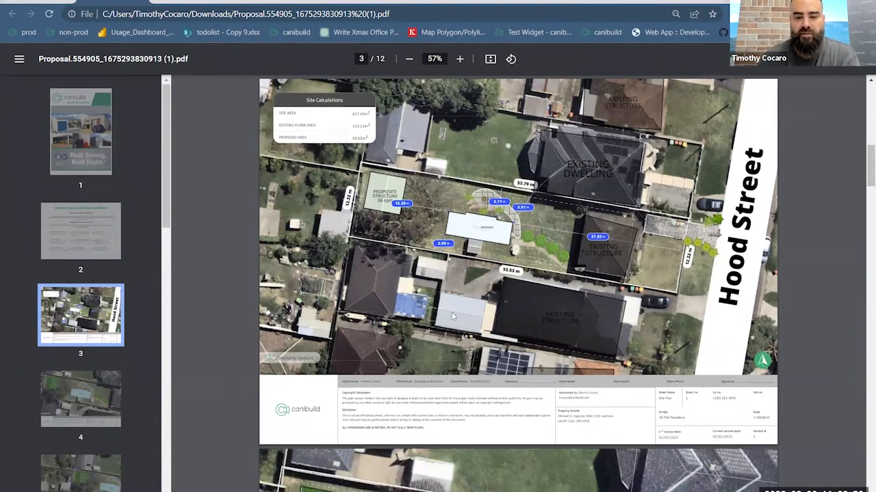
pyautogui.scroll(-2, 452, 315)
pyautogui.scroll(-20, 451, 315)
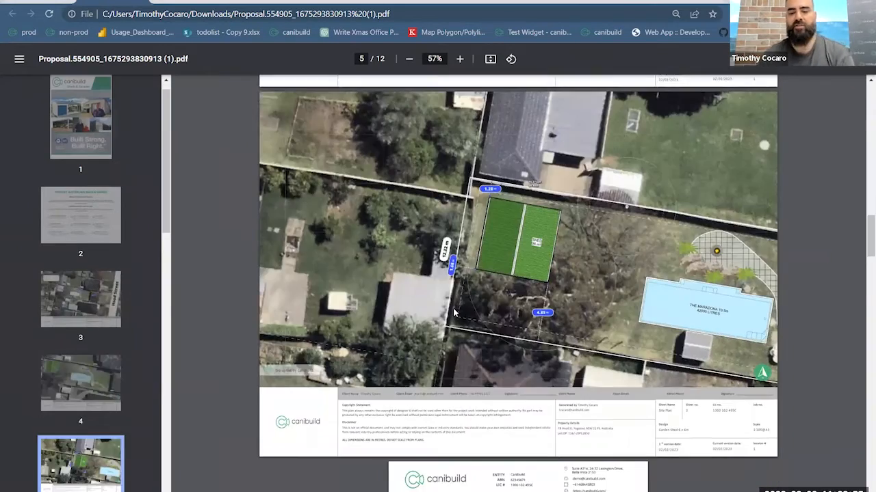
pyautogui.scroll(-20, 450, 305)
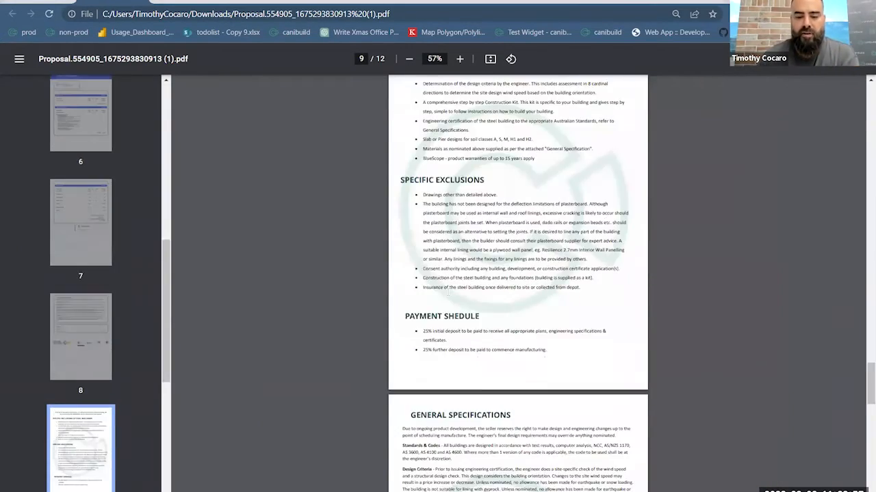
pyautogui.scroll(-20, 518, 284)
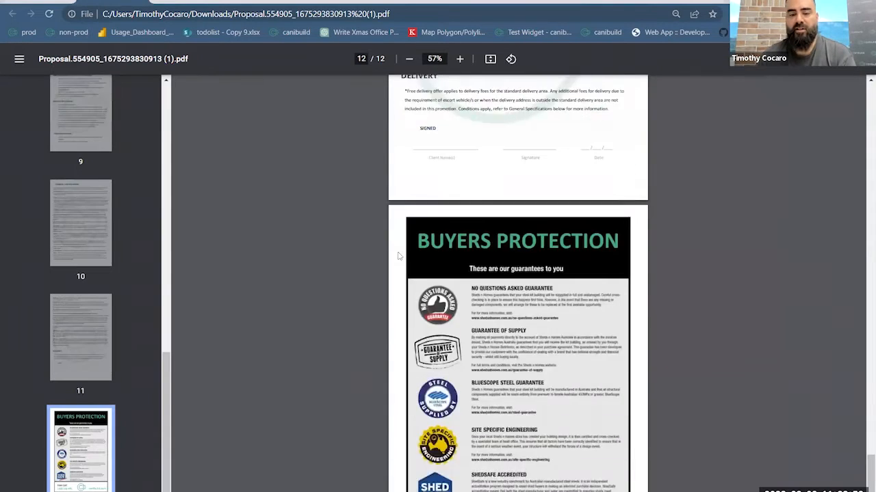
# - Return to Canibuild and open the Branding section of the company's admin settings
pyautogui.click(35, 2)
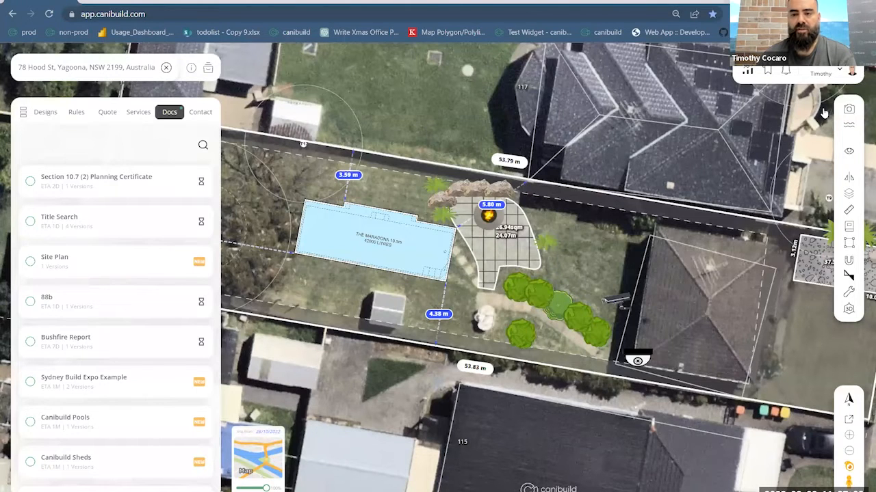
pyautogui.click(824, 113)
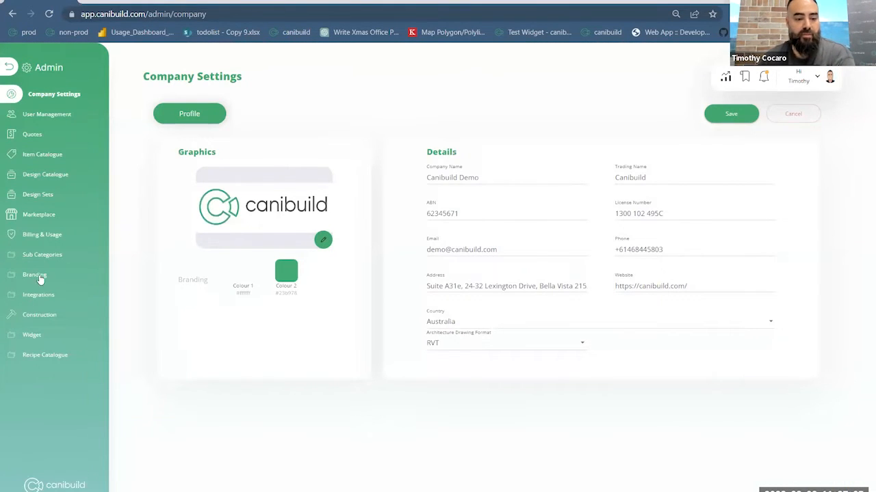
pyautogui.click(101, 278)
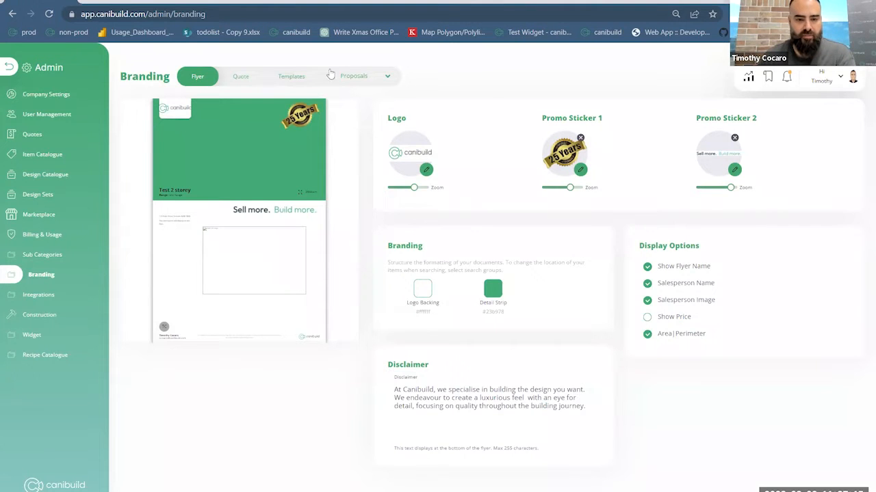
# - Open the Canibuild Sheds proposal template from the Sheds / Garden Sheds build type
pyautogui.click(350, 77)
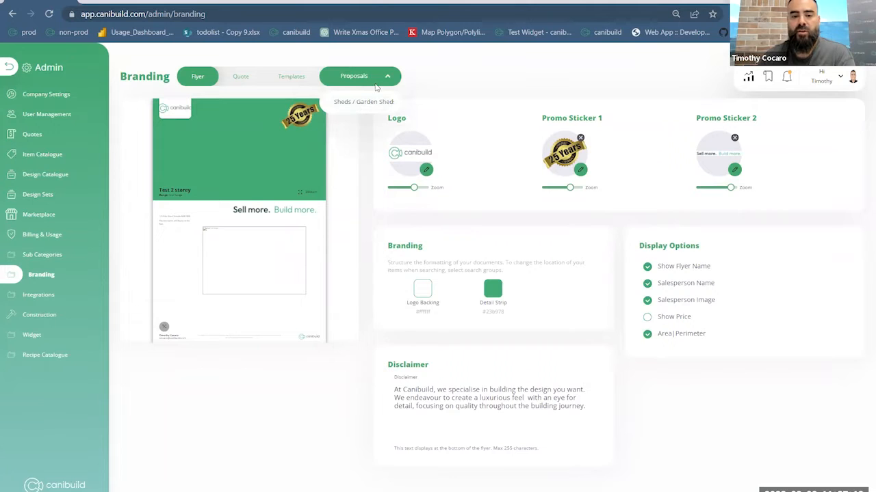
pyautogui.click(390, 77)
pyautogui.click(361, 78)
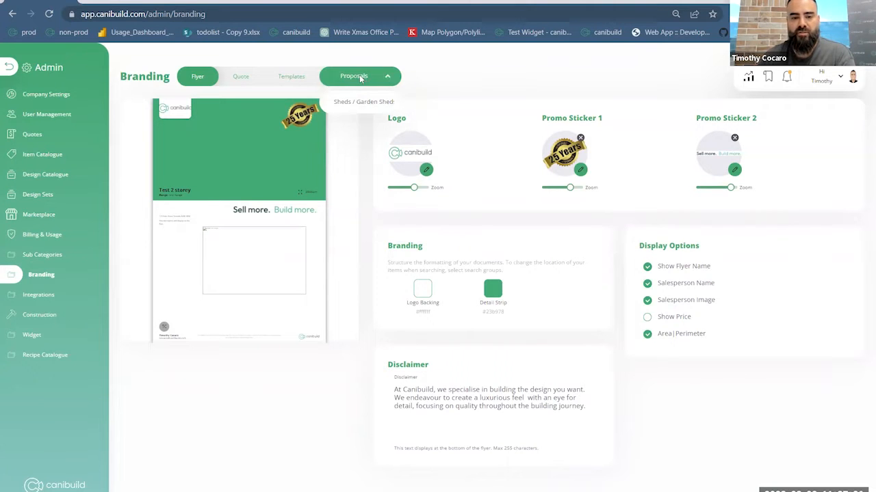
pyautogui.click(291, 76)
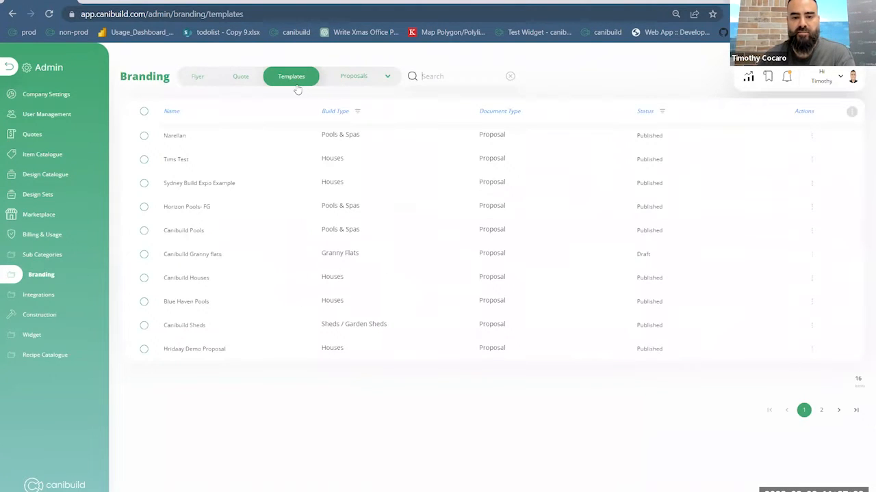
pyautogui.click(352, 77)
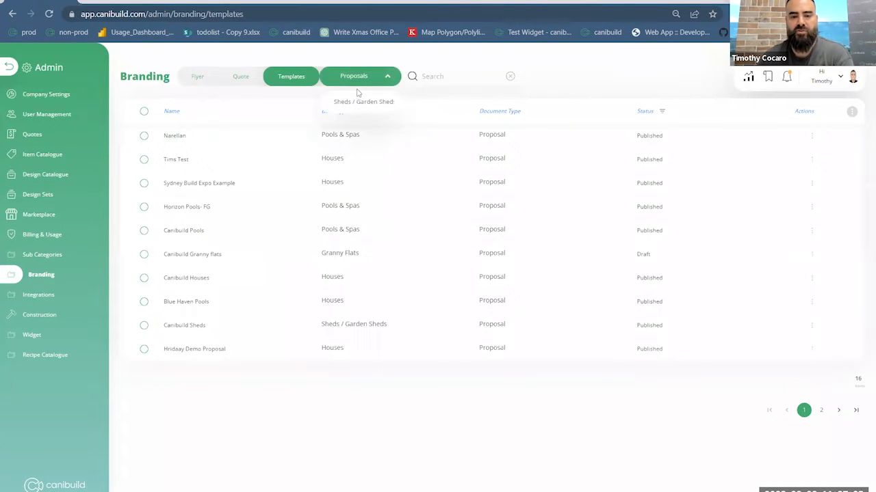
pyautogui.moveTo(365, 104)
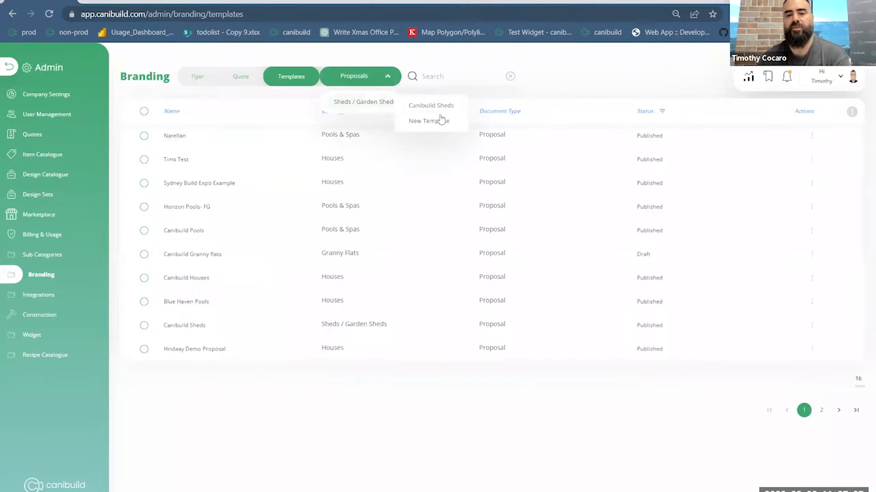
pyautogui.click(446, 108)
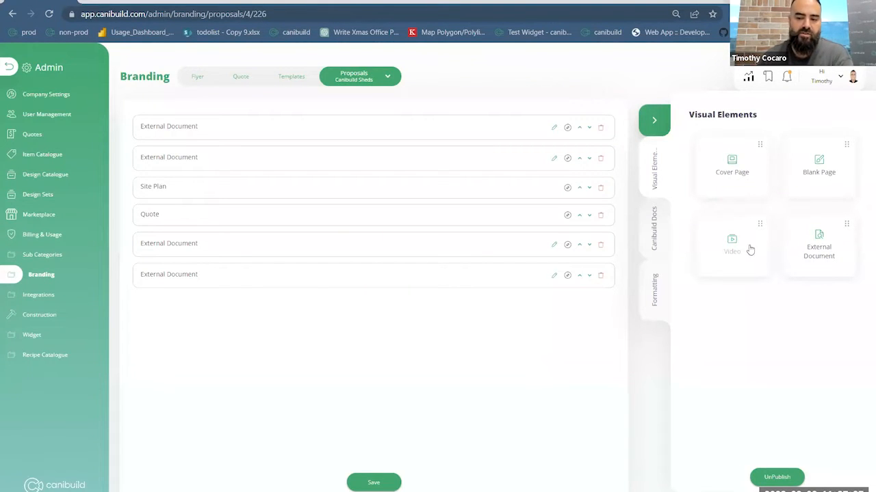
# - Browse the Canibuild Docs elements available for the proposal template, from planning certificates to the flyer and architectural plan revision
pyautogui.click(655, 245)
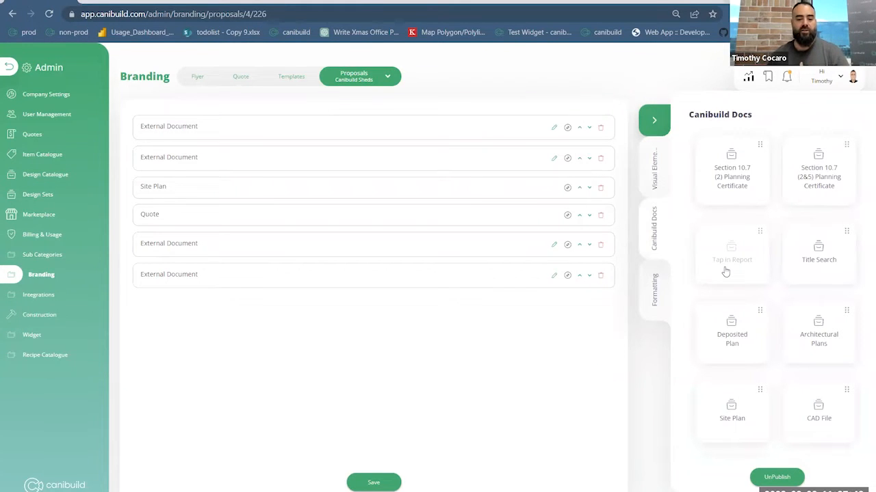
pyautogui.scroll(-3, 781, 364)
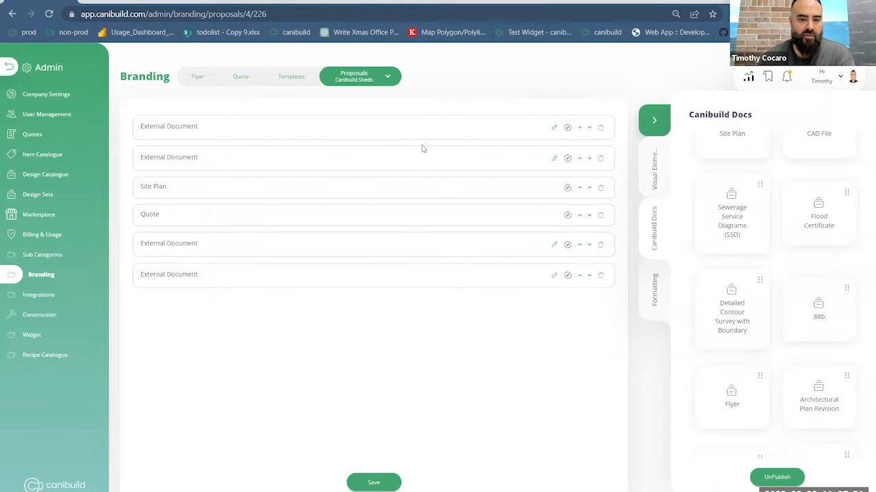
pyautogui.moveTo(428, 130); pyautogui.dragTo(472, 135)
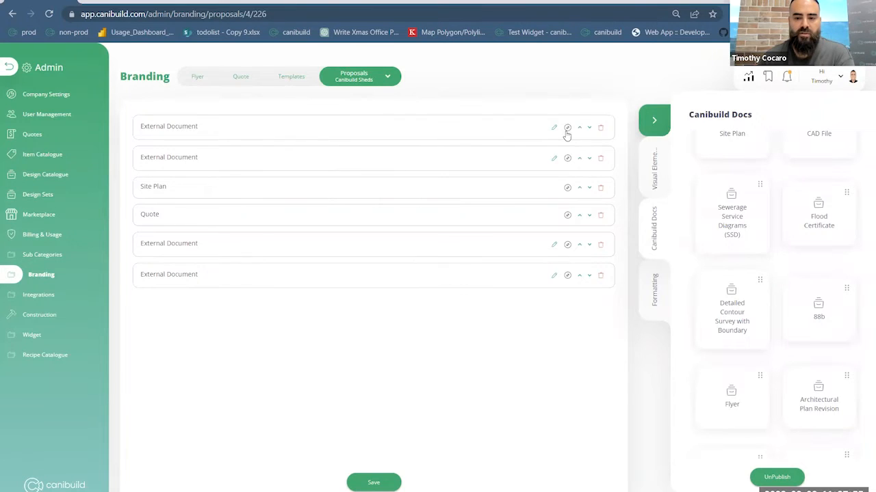
# - Preview the template's first two external documents, the shed cover page and the About Canibuild Sheds page, closing each preview
pyautogui.click(567, 128)
pyautogui.scroll(-3, 448, 287)
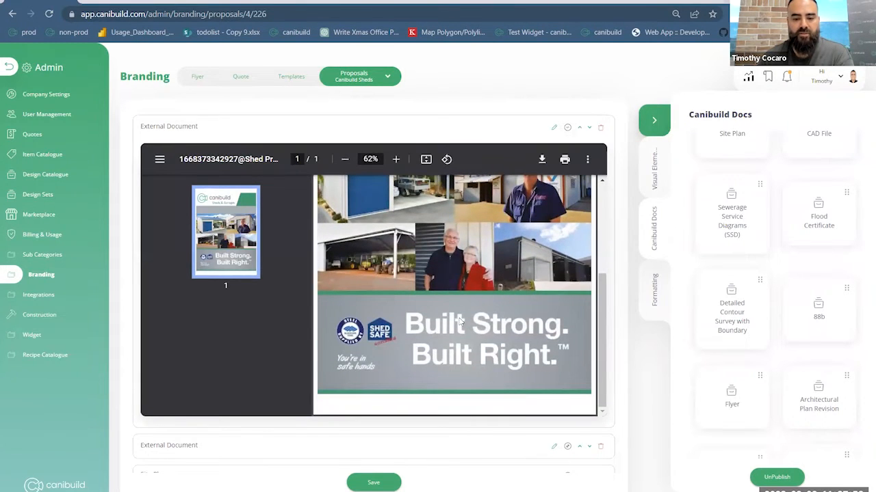
pyautogui.click(565, 128)
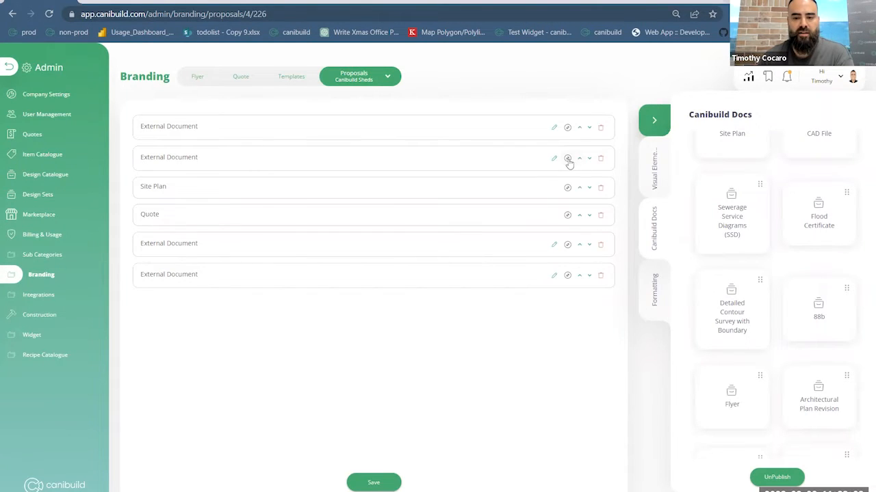
pyautogui.click(567, 158)
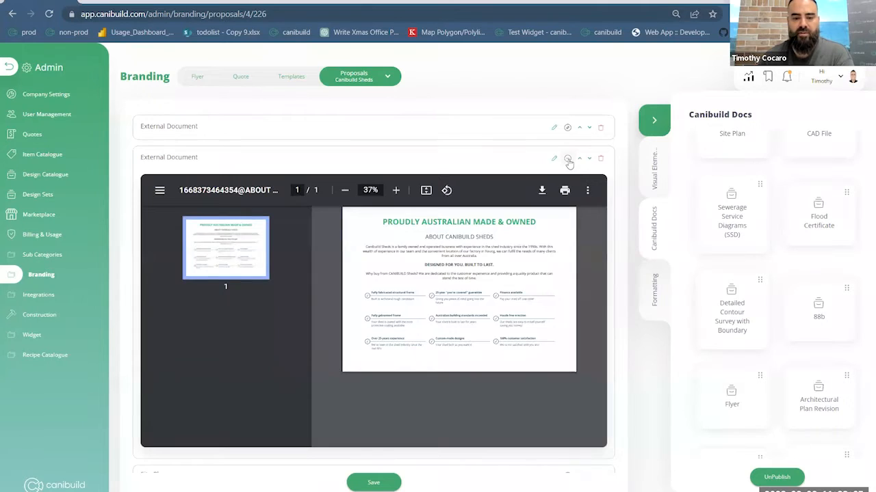
pyautogui.click(567, 158)
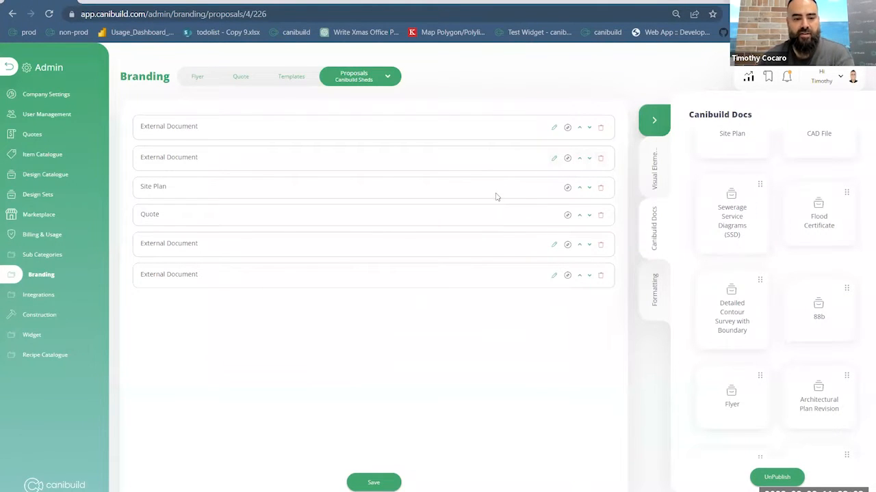
# - Preview the template's Site Plan, Quote and the external document that follows the quote, closing each preview
pyautogui.click(567, 188)
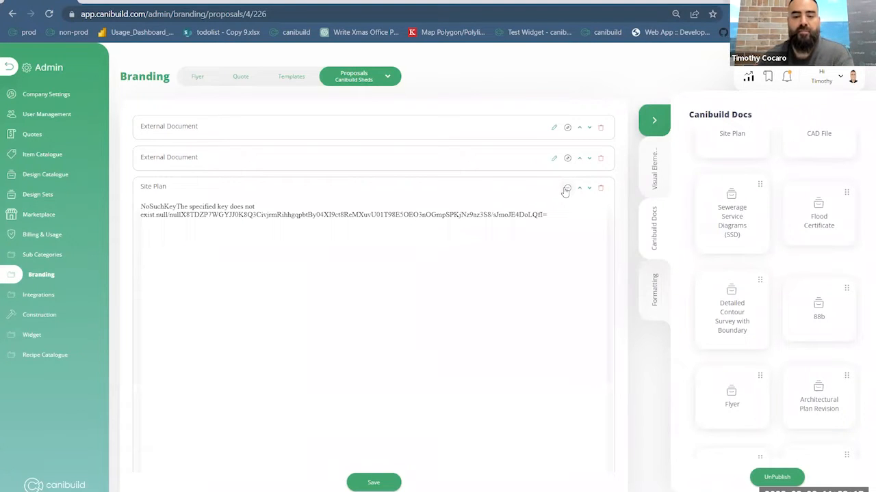
pyautogui.click(565, 190)
pyautogui.click(568, 216)
pyautogui.click(568, 216)
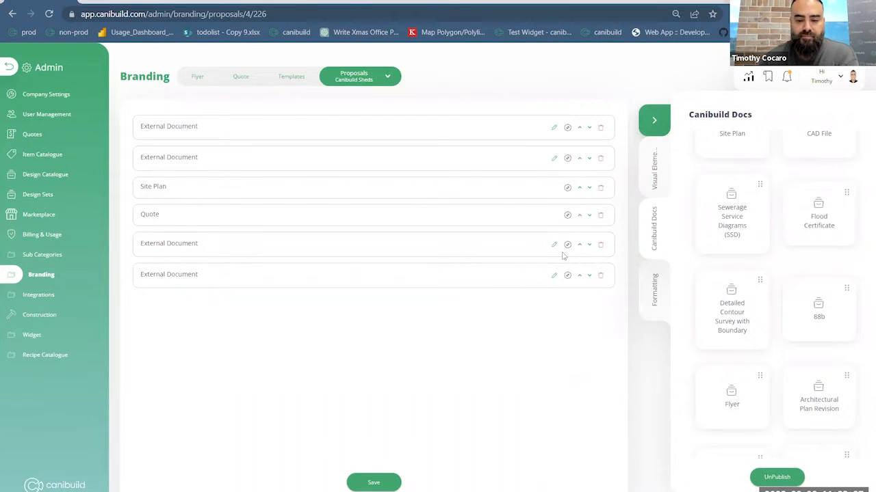
pyautogui.click(567, 246)
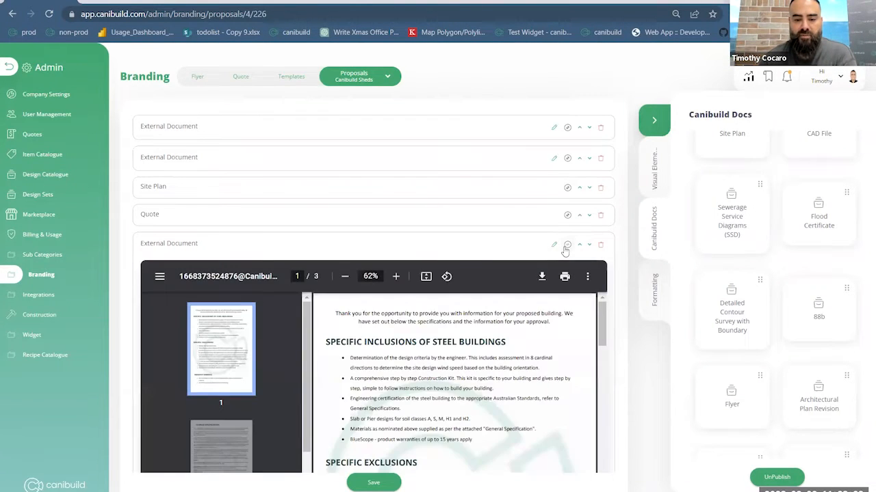
pyautogui.click(564, 250)
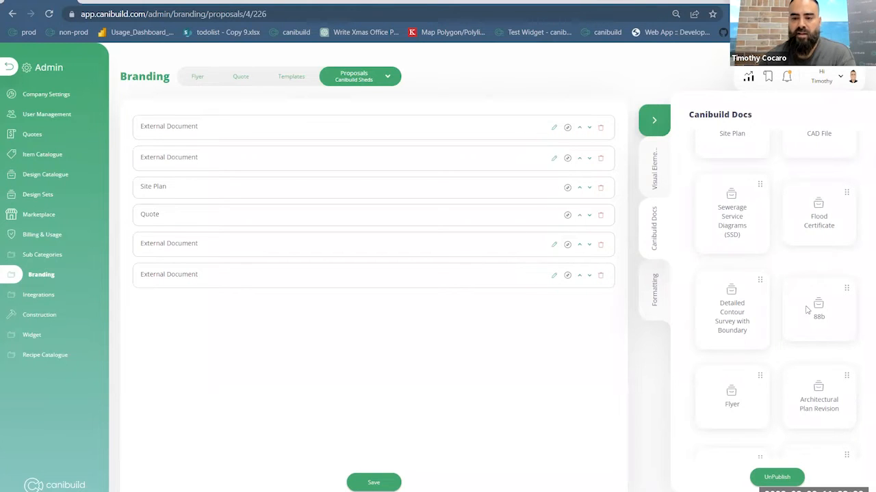
# - Add a Blank Page visual element at the end of the template and enter the text "jdaljdskajds" in it
pyautogui.scroll(-5, 766, 226)
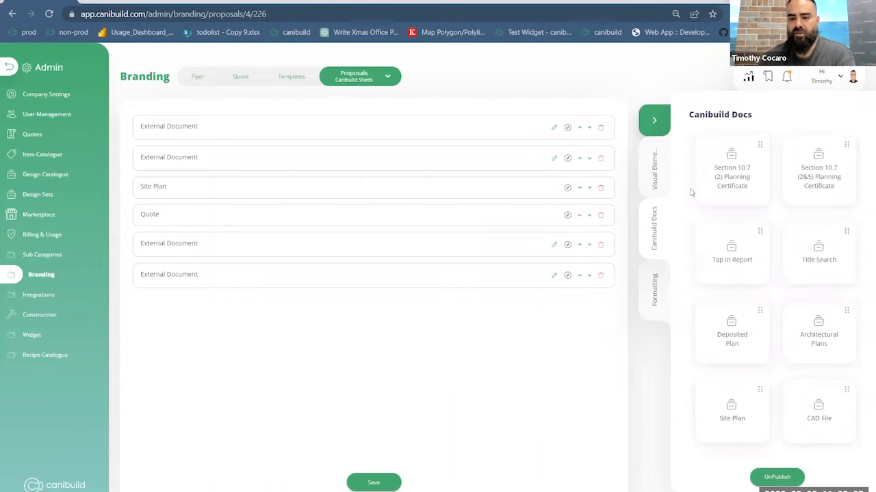
pyautogui.click(655, 176)
pyautogui.moveTo(814, 179); pyautogui.dragTo(448, 324)
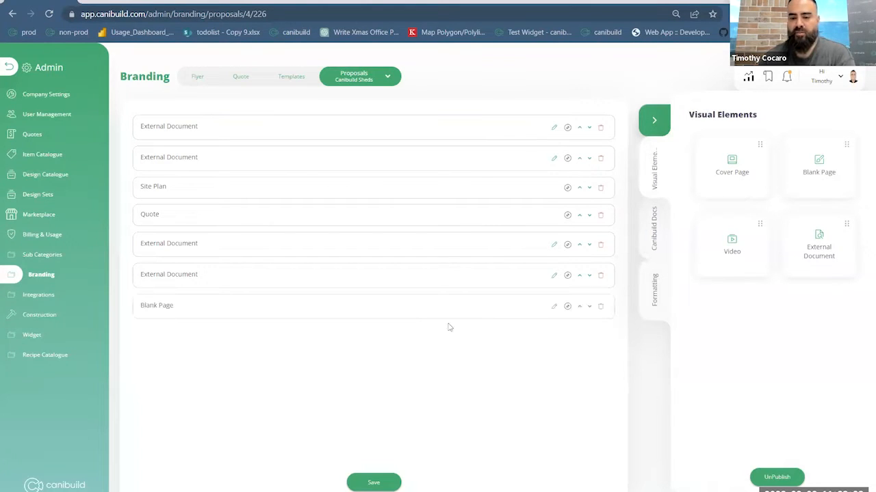
pyautogui.click(553, 308)
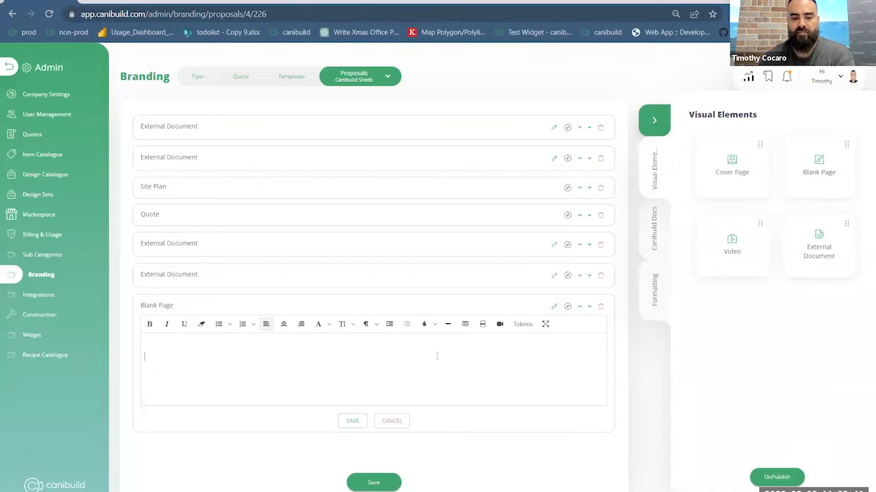
pyautogui.write('jdaljdskajds')
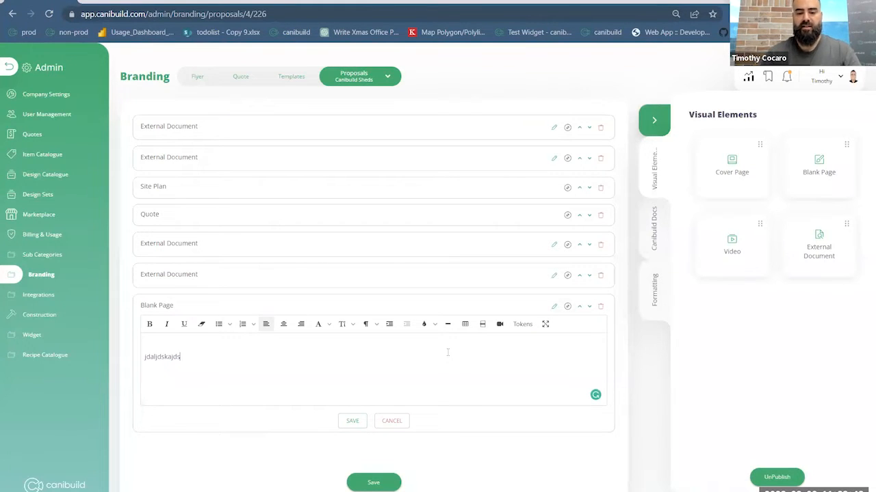
# - Insert a Client Name token after the text on the blank page
pyautogui.click(528, 329)
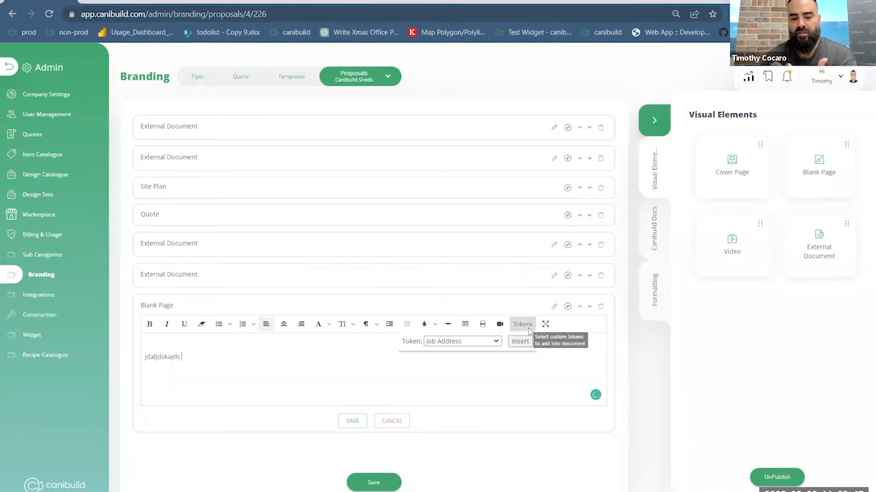
pyautogui.click(468, 342)
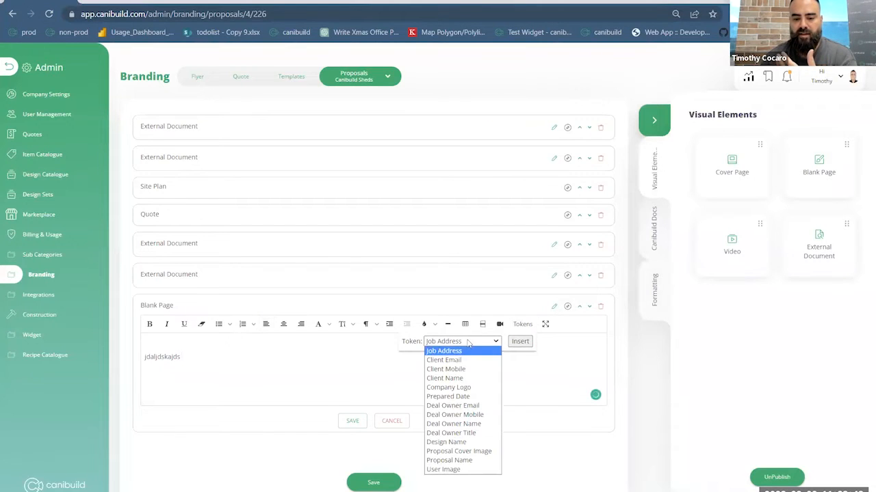
pyautogui.click(464, 378)
pyautogui.click(520, 342)
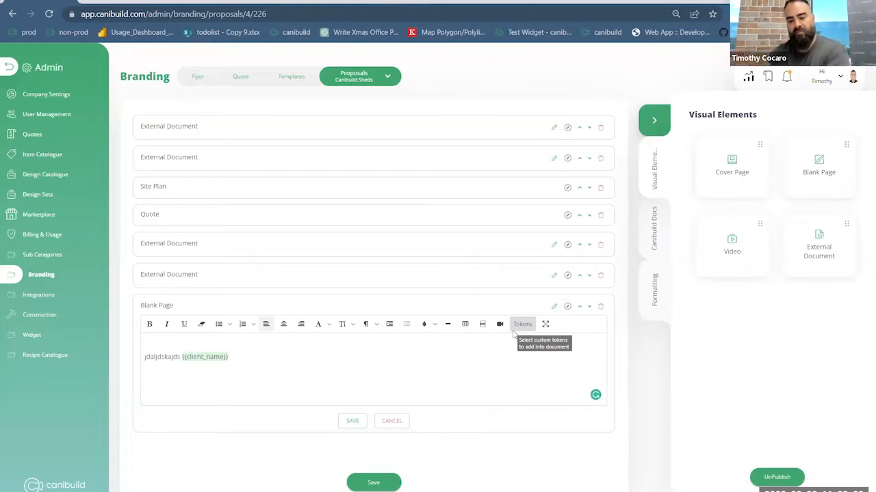
# - Open the list of custom tokens for the blank page to review the available options
pyautogui.click(514, 331)
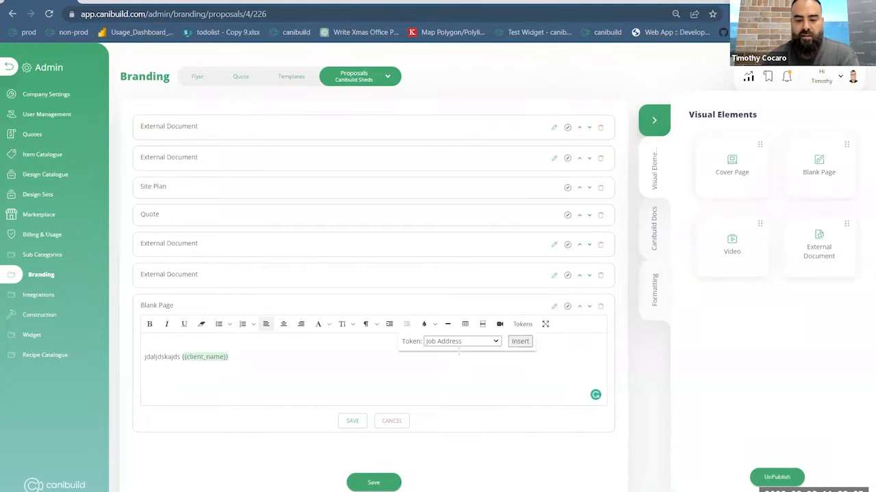
pyautogui.click(465, 342)
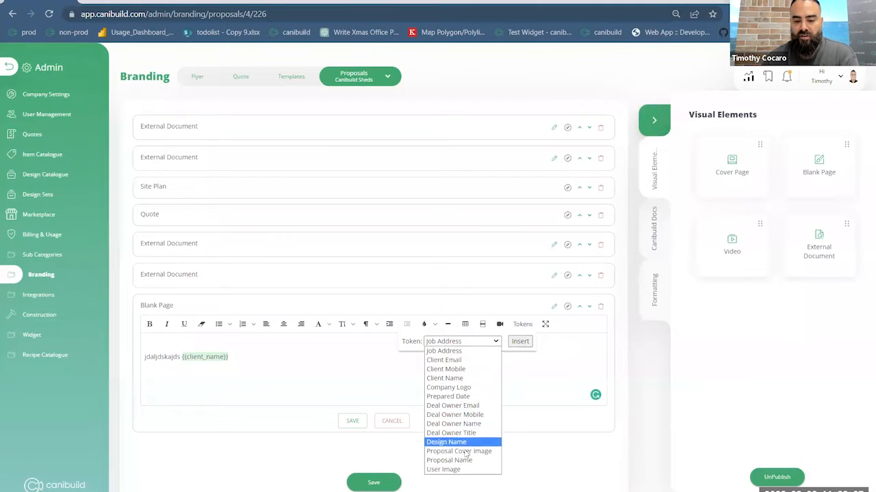
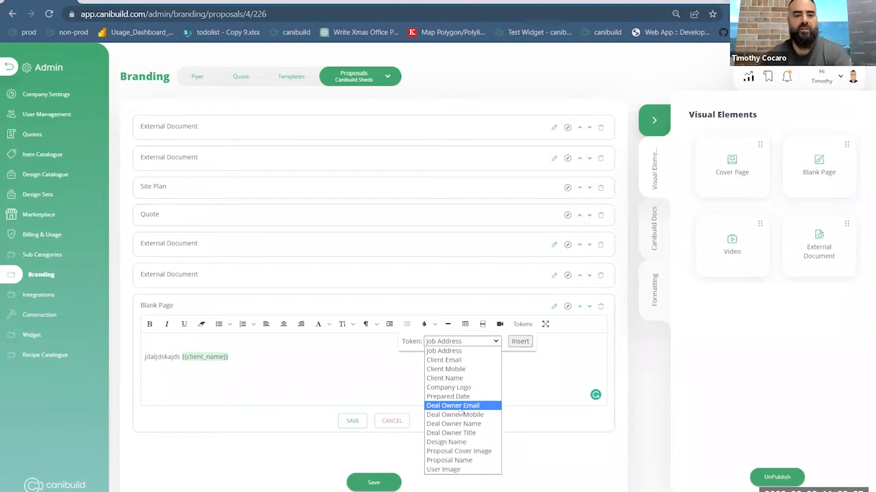
# - Cancel editing the blank page and remove the Blank Page section from the proposal template
pyautogui.click(401, 420)
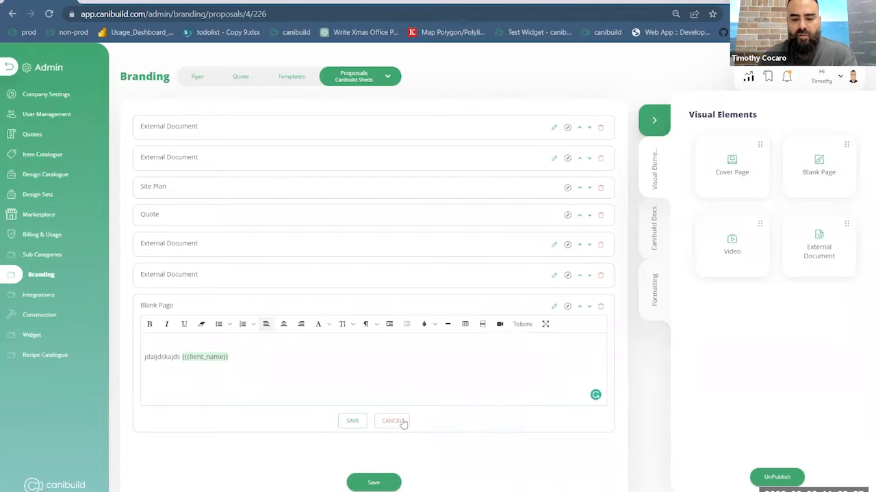
pyautogui.click(401, 420)
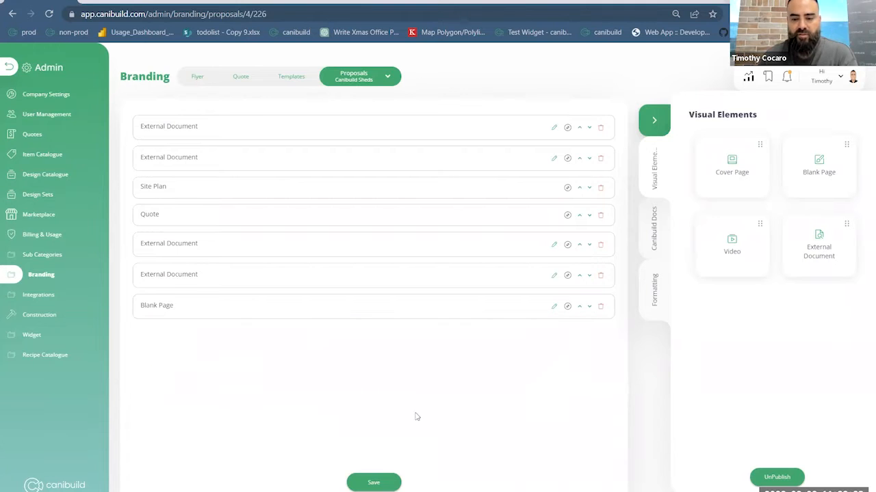
pyautogui.click(601, 309)
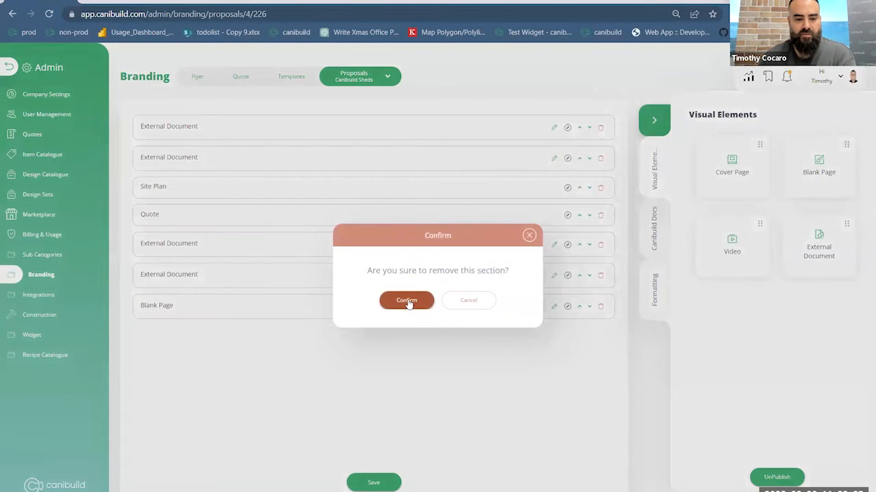
pyautogui.click(409, 303)
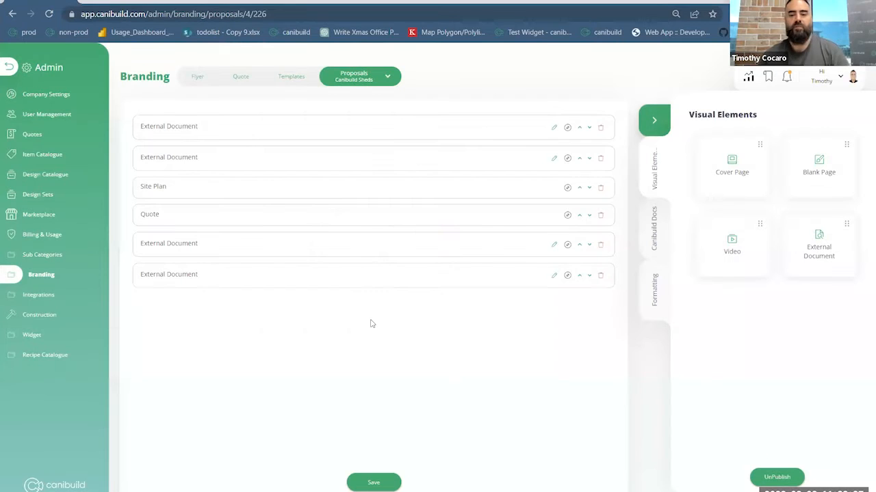
# - Return from the admin area to the site plan and review the lot with its pool, shed and landscaping
pyautogui.click(9, 69)
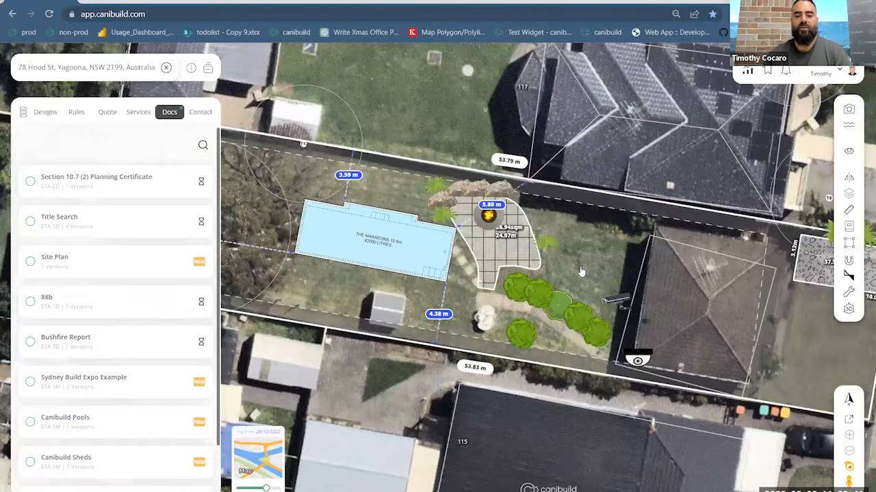
pyautogui.scroll(-2, 581, 272)
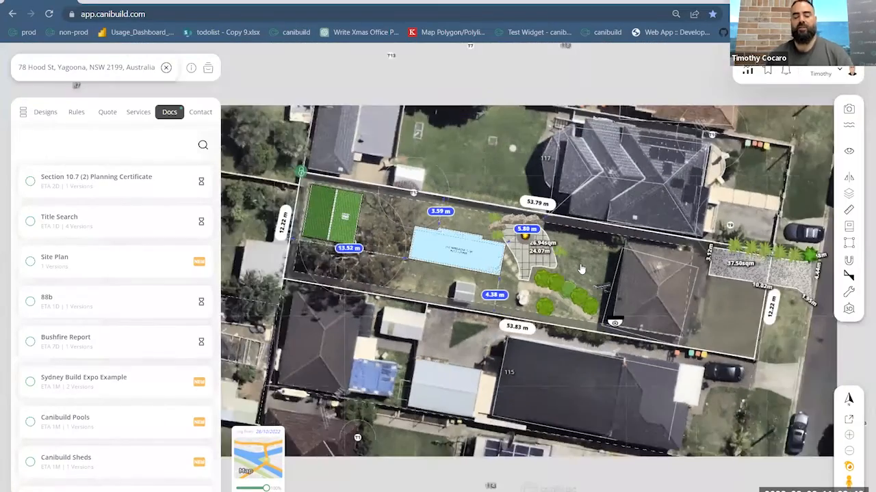
pyautogui.scroll(-1, 580, 269)
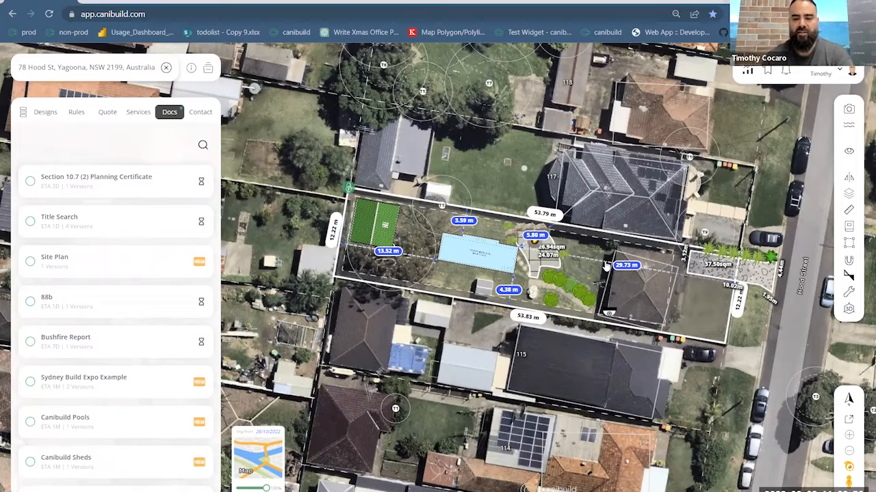
pyautogui.scroll(2, 580, 281)
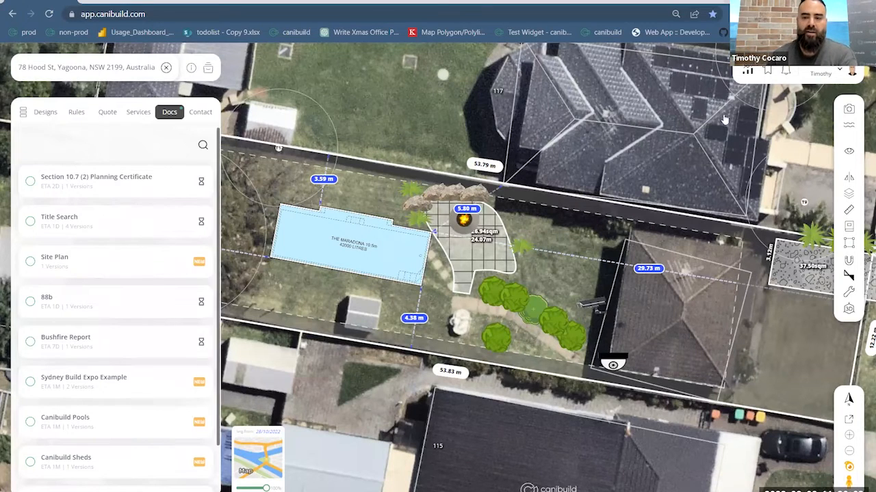
# - Open the admin Design Catalogue, reloading its page at admin/designs, and browse the Landscaping designs
pyautogui.click(822, 73)
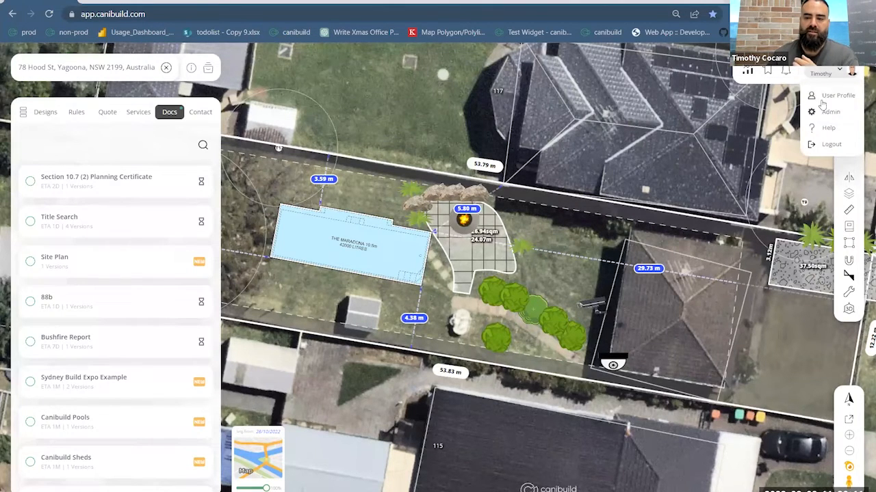
pyautogui.click(822, 112)
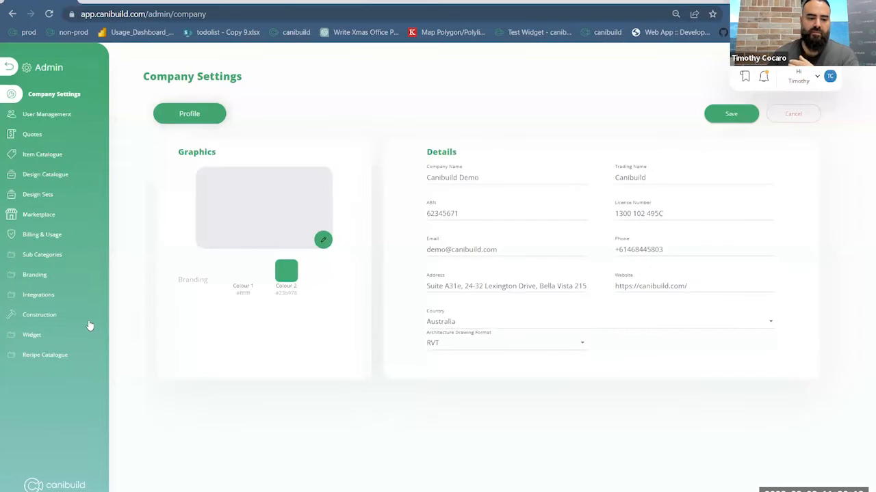
pyautogui.click(50, 175)
pyautogui.click(197, 13)
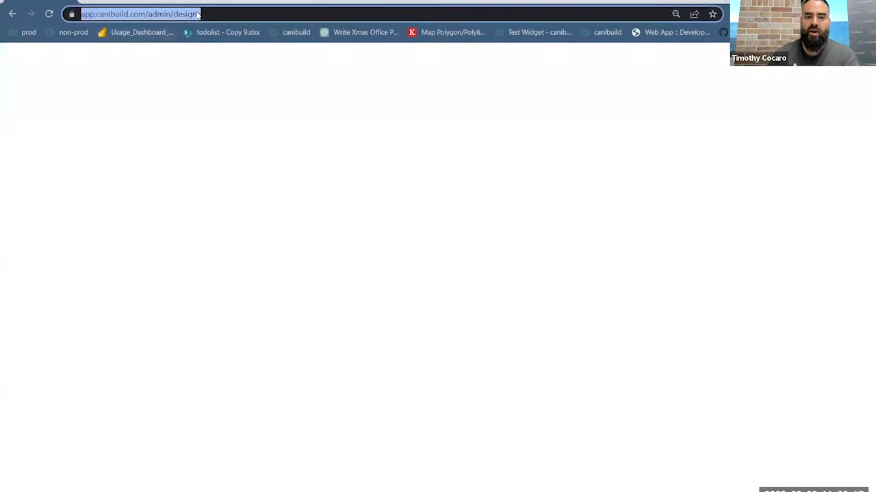
pyautogui.click(197, 14)
pyautogui.write('s')
pyautogui.press('Return')
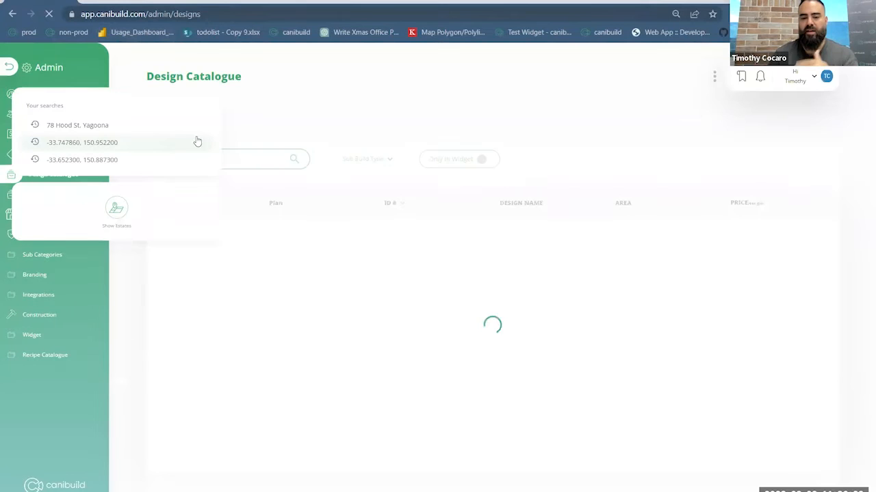
pyautogui.click(656, 116)
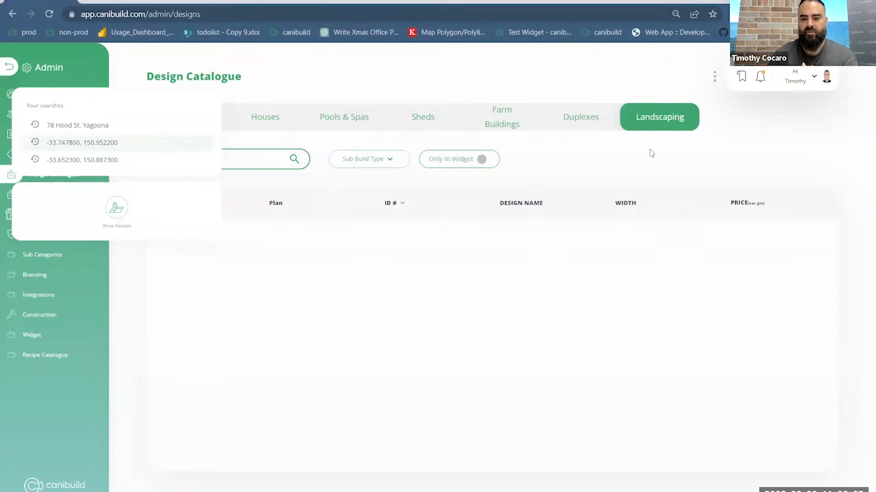
pyautogui.scroll(-1, 414, 322)
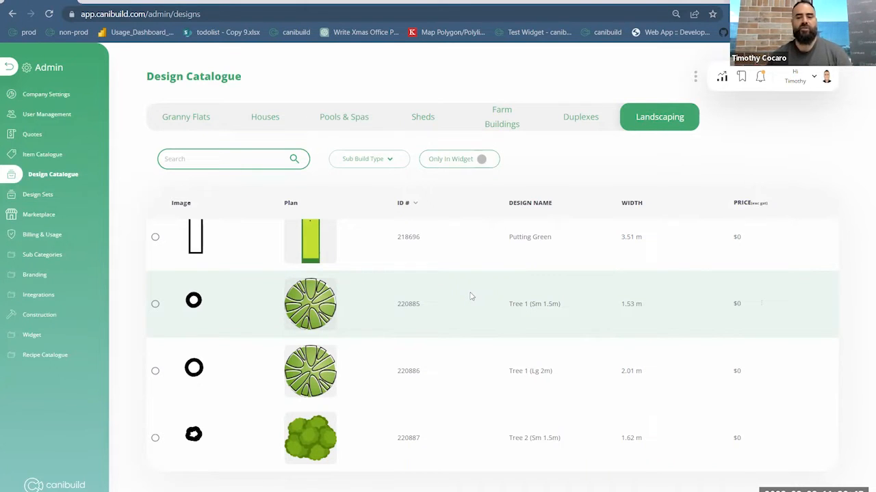
# - Leave the admin area and reopen the project property by searching for its street address
pyautogui.click(7, 71)
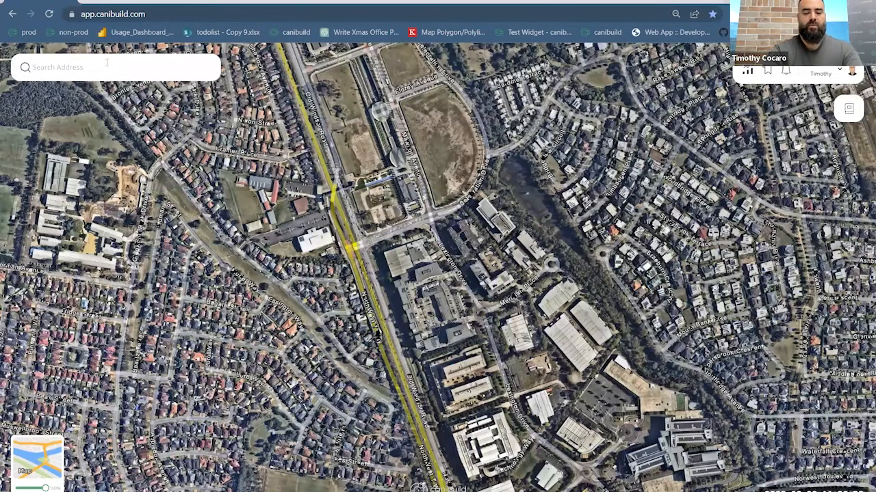
pyautogui.click(106, 63)
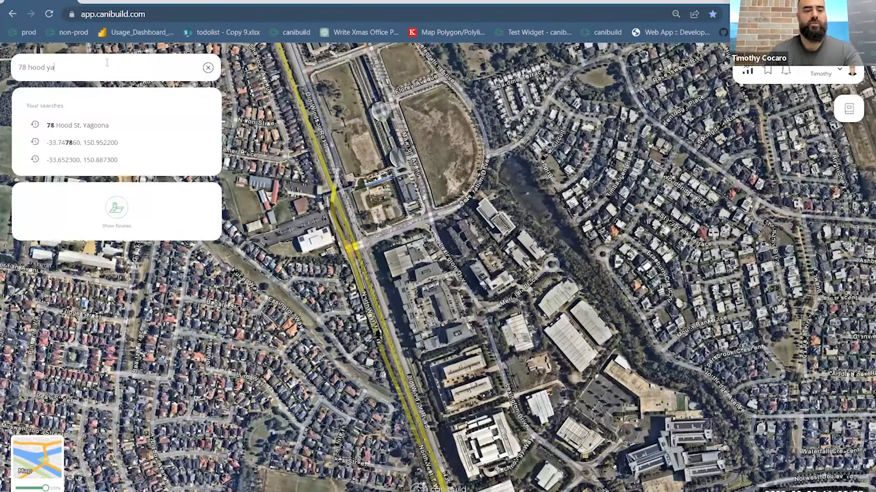
pyautogui.click(113, 128)
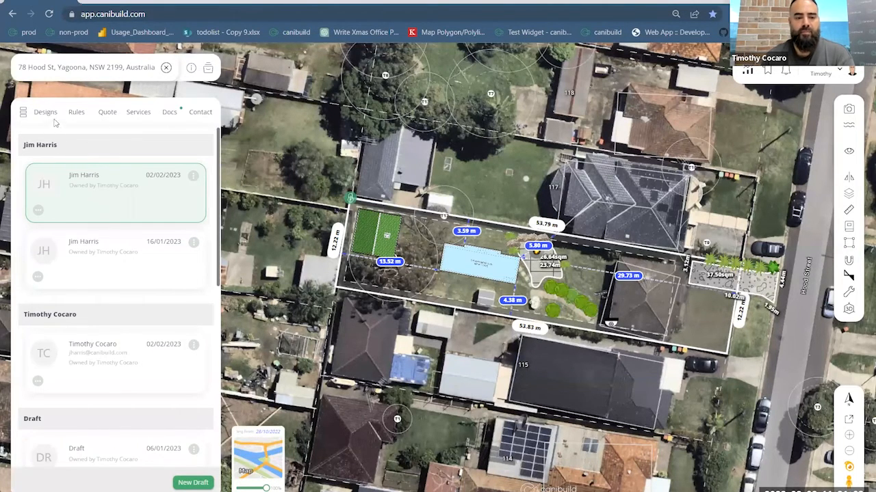
# - Show the available designs for the property and switch the site to the 3D view
pyautogui.click(53, 116)
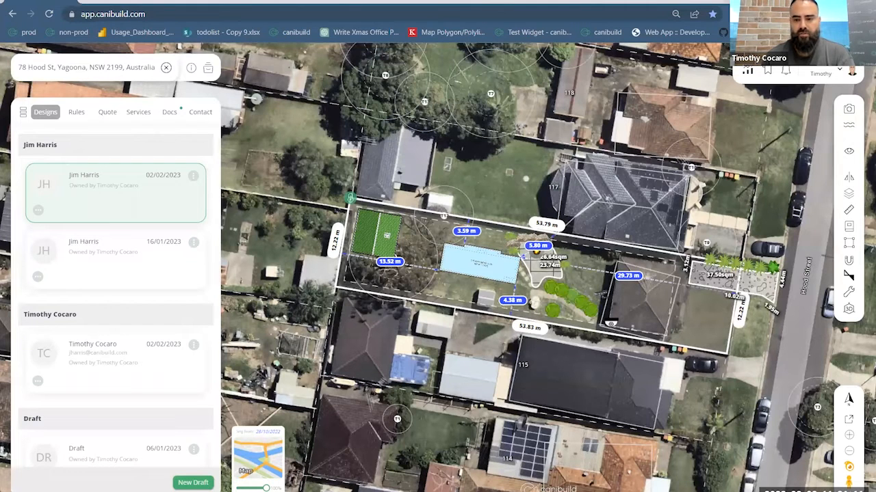
pyautogui.click(47, 113)
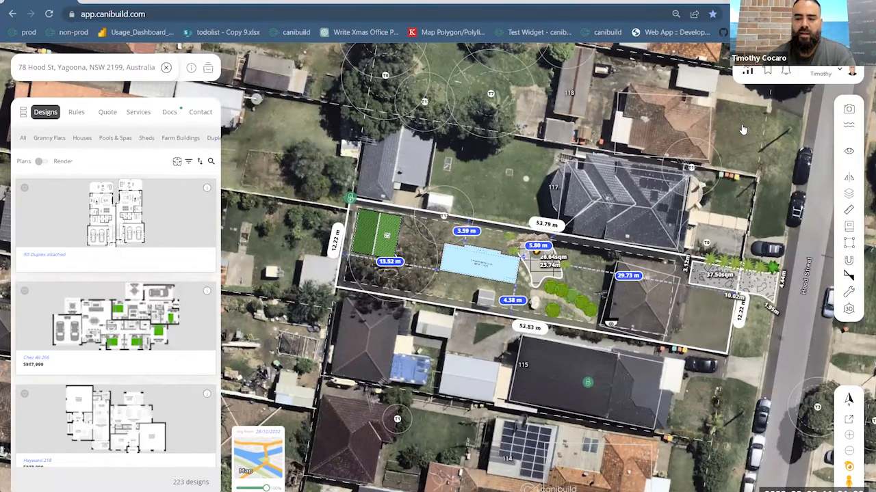
pyautogui.click(851, 311)
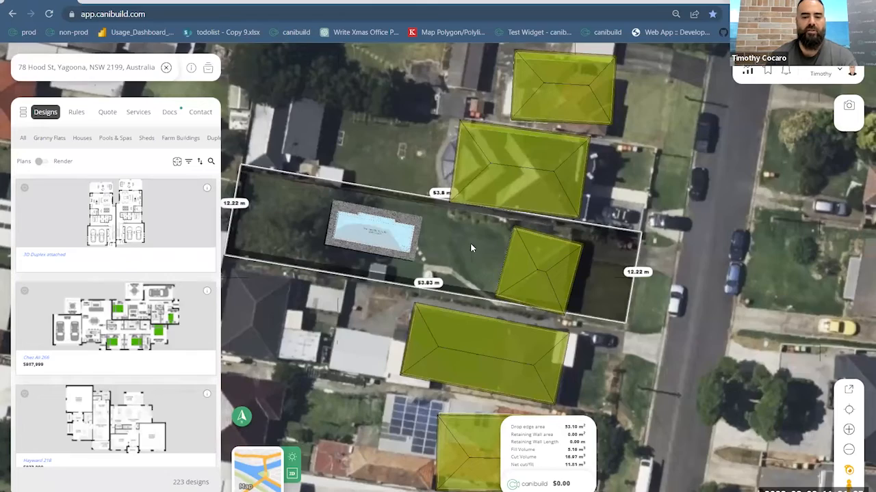
# - Select the pool in the 3D view and raise it to a finished floor level of 74.17
pyautogui.moveTo(453, 248); pyautogui.dragTo(580, 432, button='right')
pyautogui.scroll(5, 594, 249)
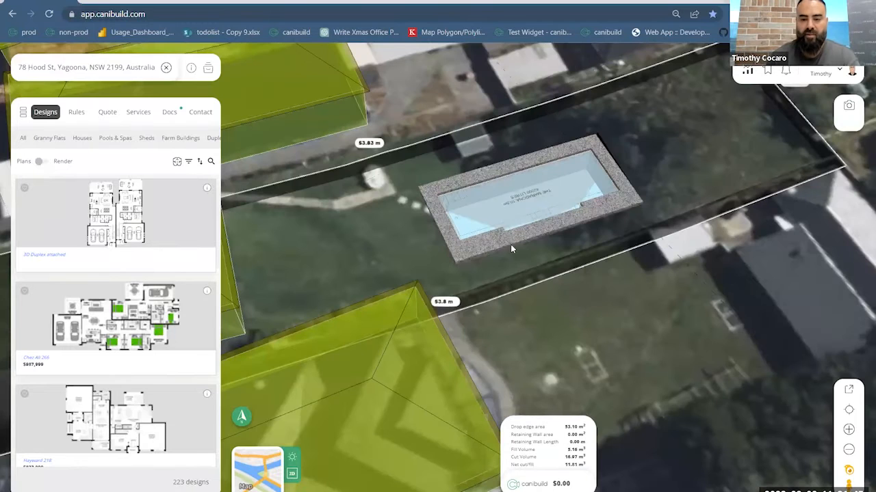
pyautogui.click(538, 150)
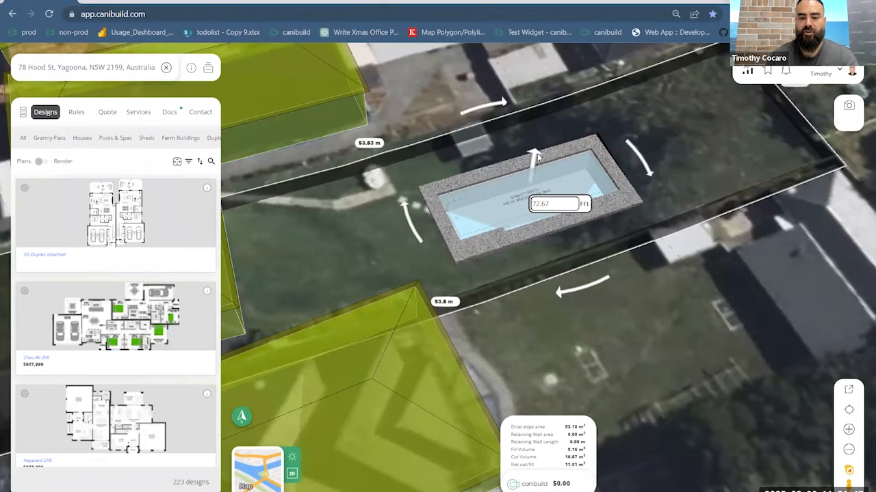
pyautogui.moveTo(537, 135); pyautogui.dragTo(537, 118)
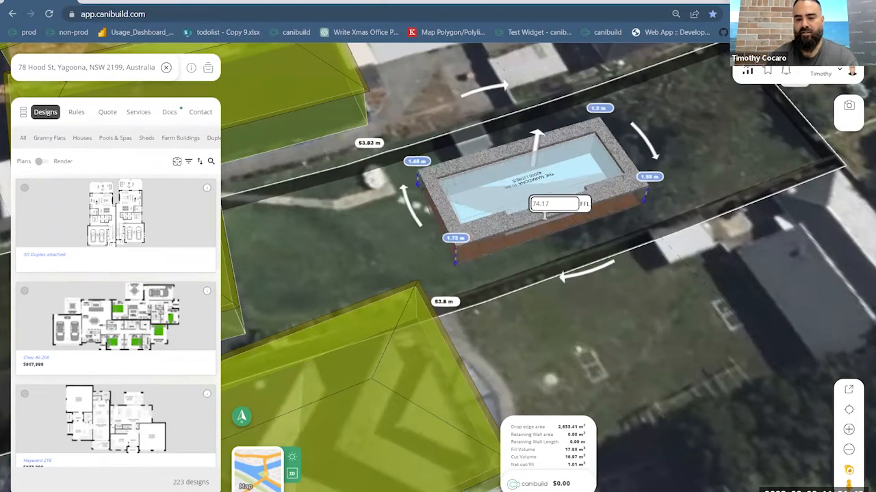
pyautogui.moveTo(502, 254); pyautogui.dragTo(449, 288, button='right')
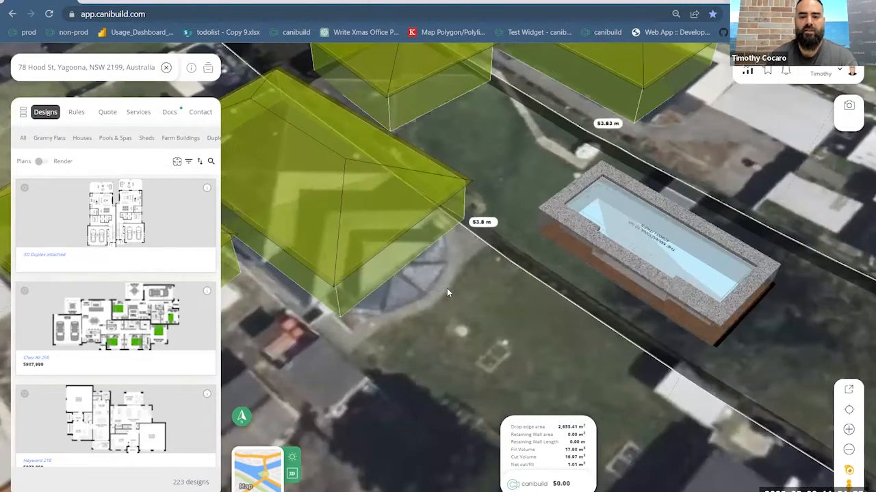
pyautogui.scroll(-3, 447, 290)
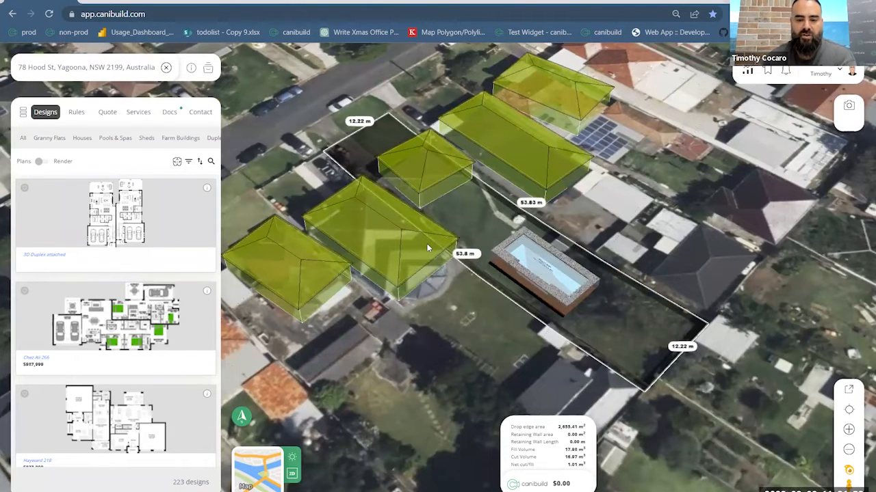
# - Switch the 3D base from satellite to the plain map and show structure shadows for 07:56
pyautogui.click(256, 479)
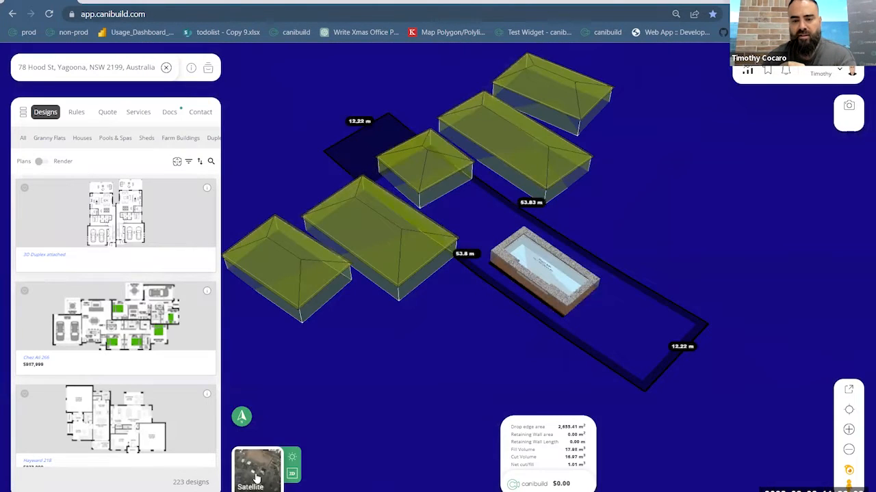
pyautogui.click(294, 460)
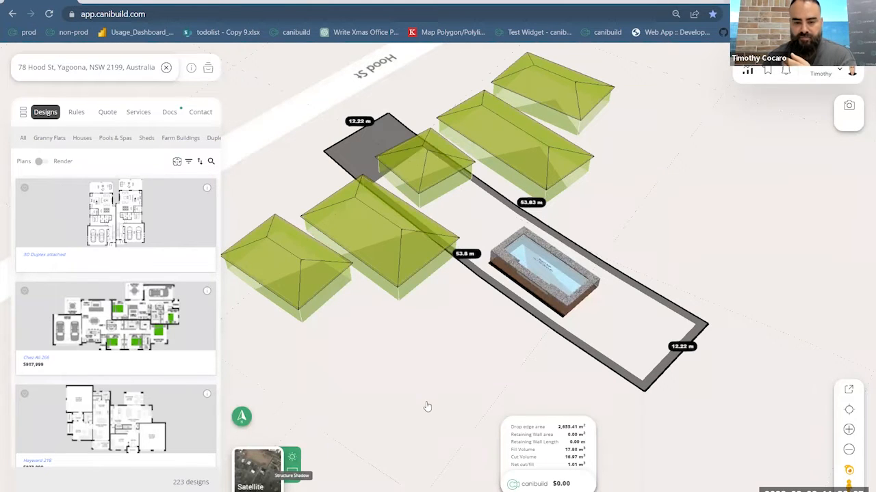
pyautogui.moveTo(411, 445)
pyautogui.mouseDown()
pyautogui.moveTo(390, 451)
pyautogui.moveTo(387, 462)
pyautogui.moveTo(400, 455)
pyautogui.moveTo(387, 463)
pyautogui.moveTo(401, 458)
pyautogui.mouseUp()
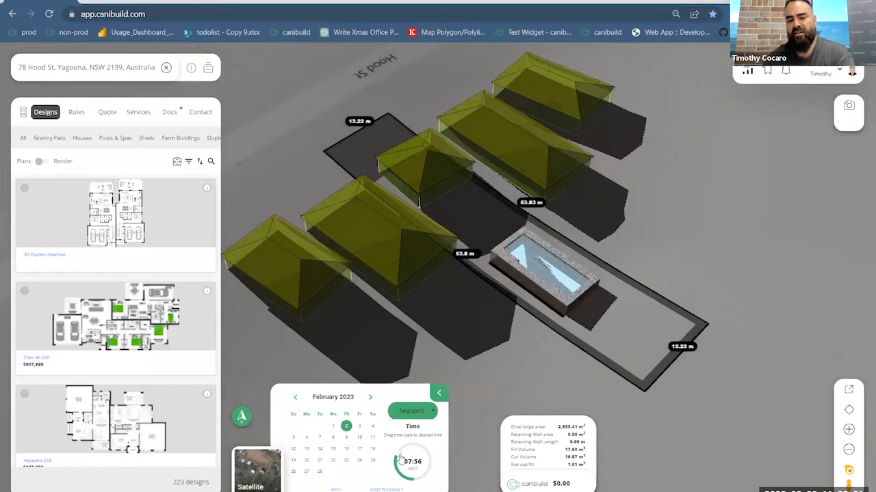
# - Check the season options for the shadow study and set its time to 09:26
pyautogui.click(422, 413)
pyautogui.click(422, 413)
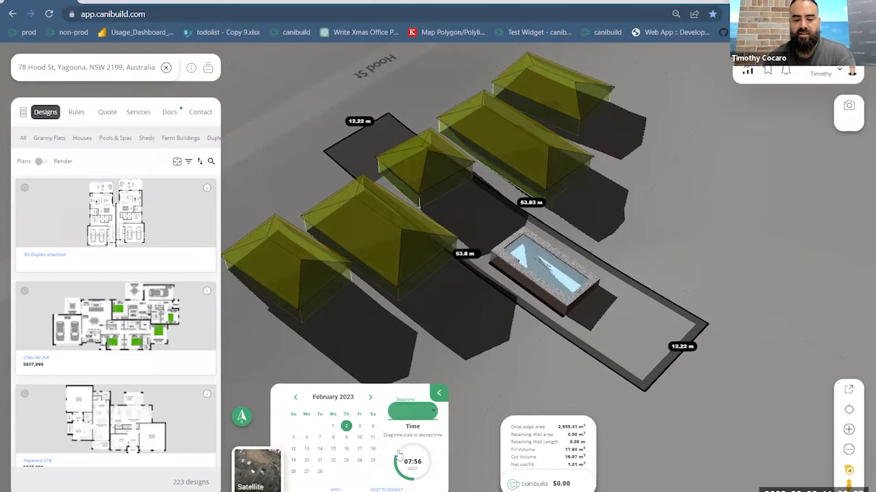
pyautogui.moveTo(397, 469); pyautogui.dragTo(405, 455)
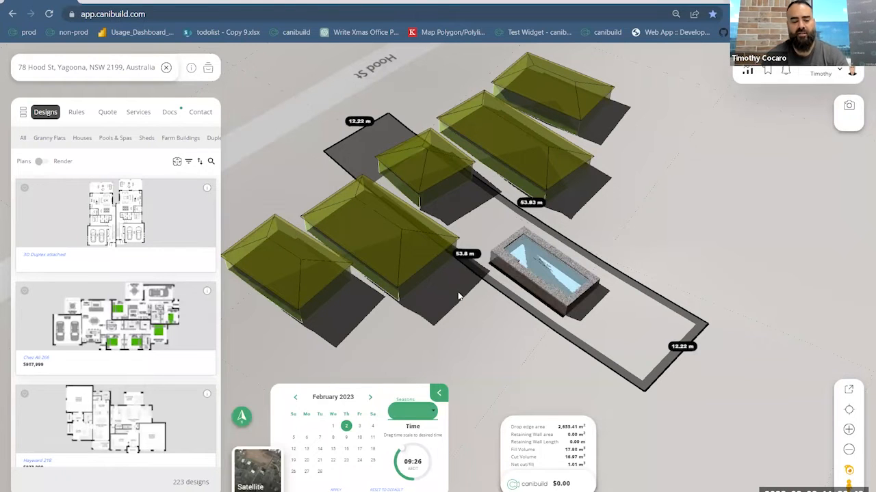
# - Inspect the shadows around the pool from several angles, then close the shadow study and return to the 2D site plan
pyautogui.moveTo(480, 307); pyautogui.dragTo(530, 303)
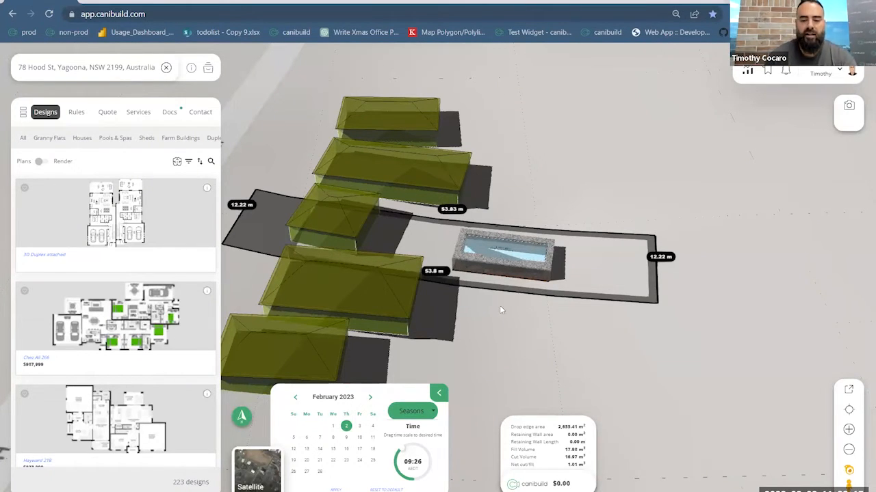
pyautogui.moveTo(569, 332); pyautogui.dragTo(687, 295)
pyautogui.moveTo(687, 296); pyautogui.dragTo(302, 81, button='right')
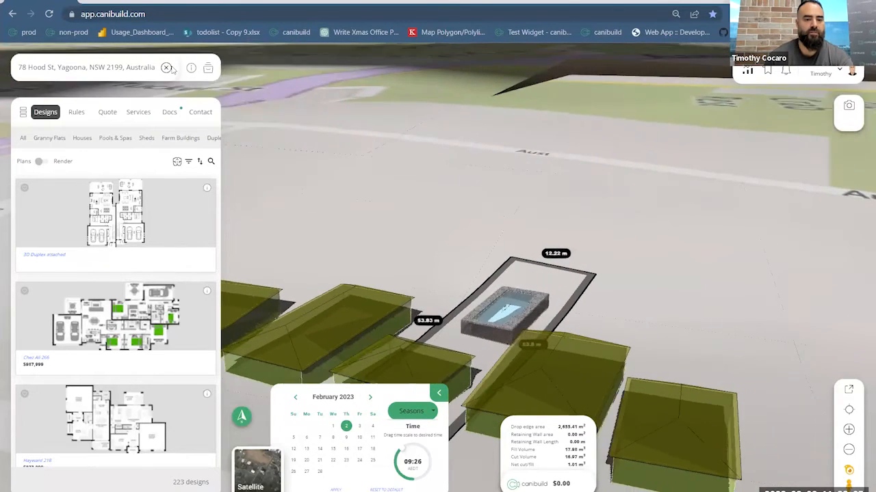
pyautogui.click(440, 395)
pyautogui.click(292, 458)
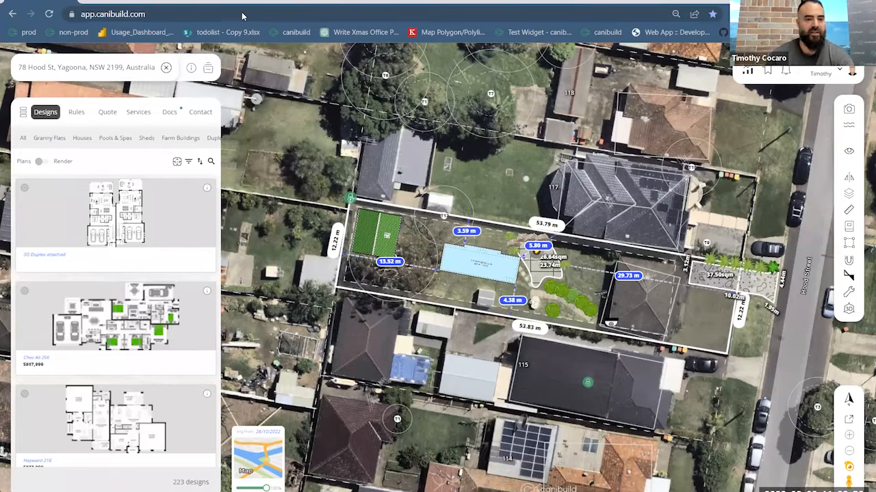
# - Switch to the downloaded proposal PDF to view its Buyers Protection page
pyautogui.moveTo(214, 6)
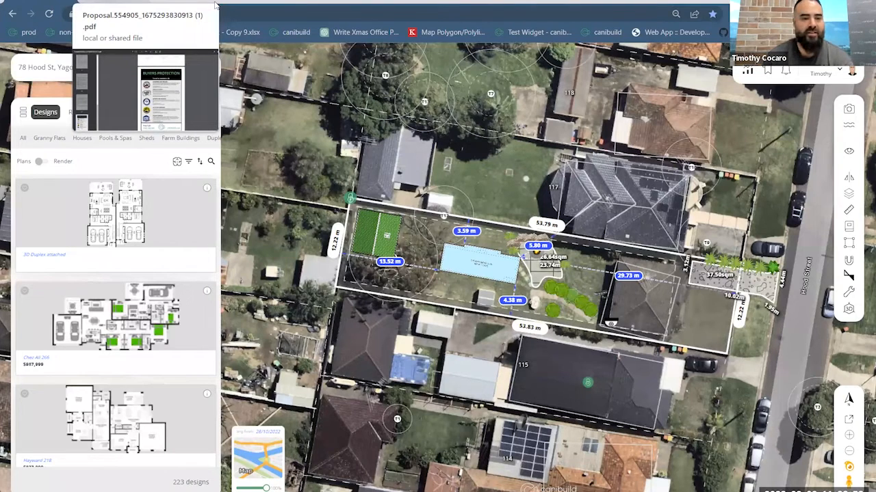
pyautogui.click(215, 5)
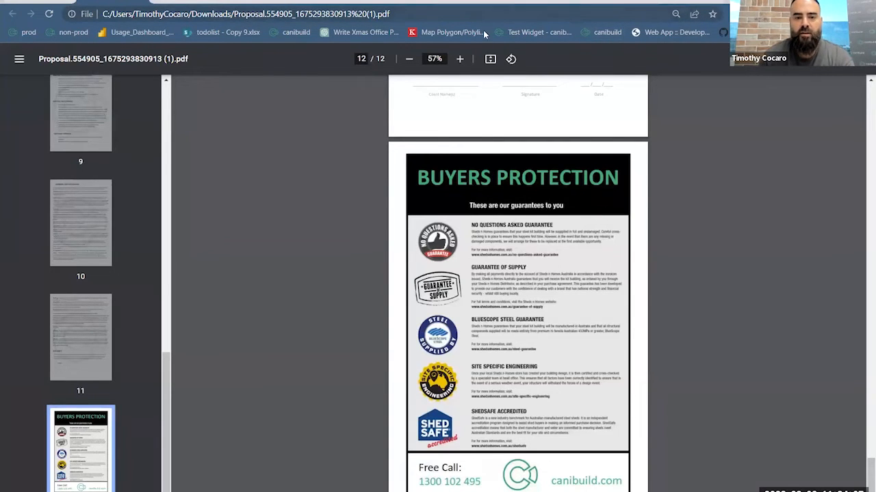
# - Leave the proposal PDF for the Canibuild site plan and load the non-production site static-canibuild-web.nonprod.cloud.verumtek.com.au
pyautogui.click(141, 2)
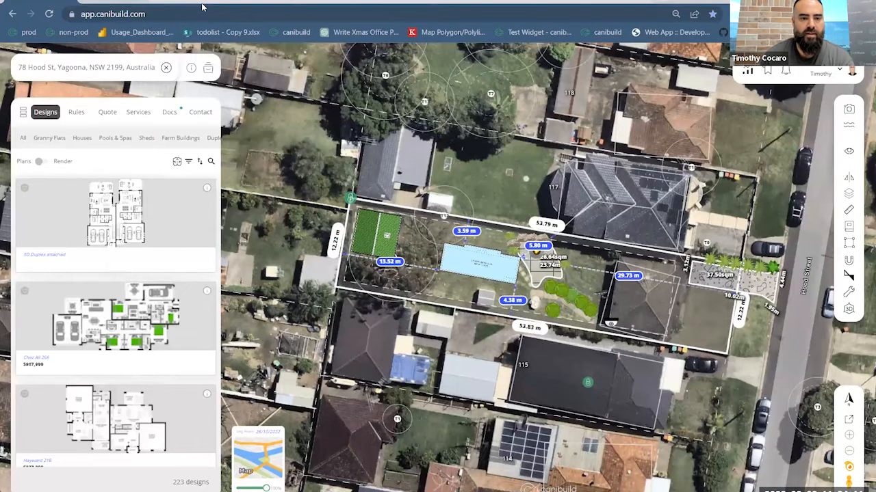
pyautogui.click(203, 3)
pyautogui.click(203, 3)
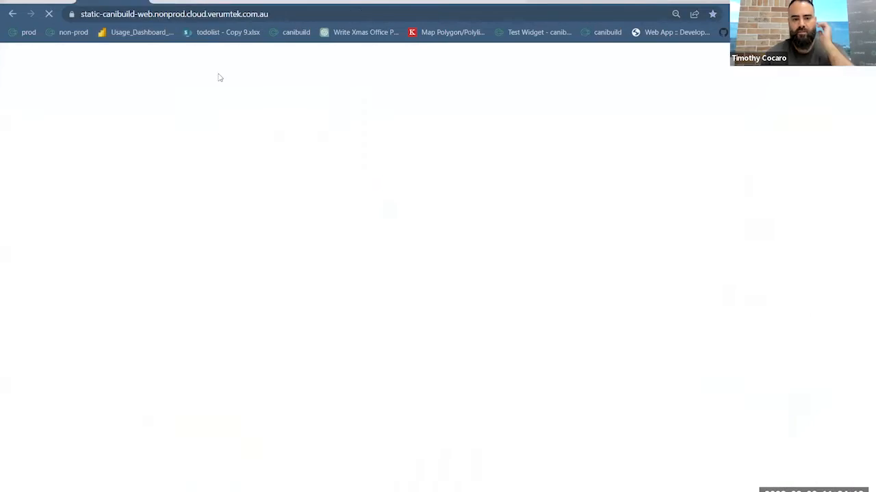
pyautogui.click(257, 17)
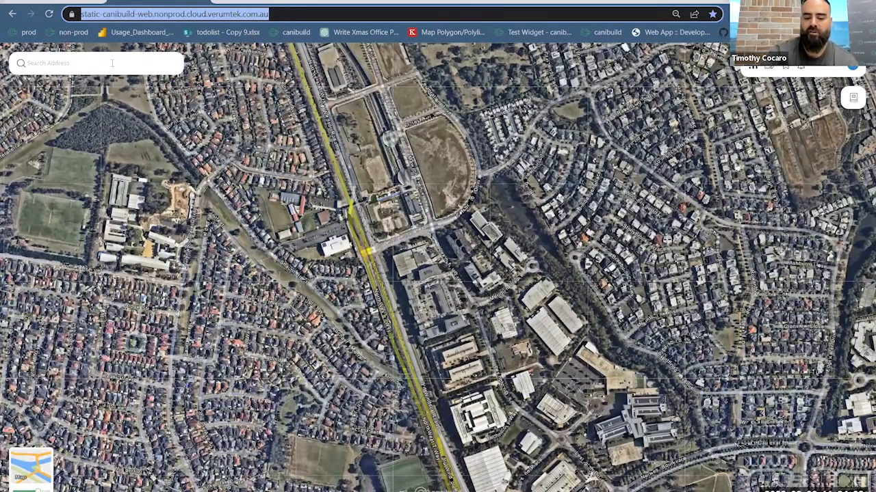
# - Search for the demo property's street address in Yagoona and load its site from the suggestion
pyautogui.click(113, 63)
pyautogui.press('Down')
pyautogui.press('Return')
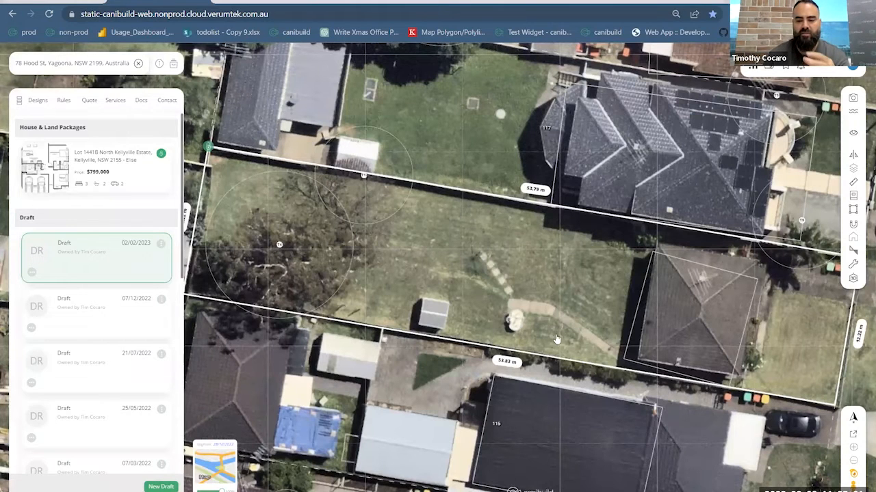
# - Draw a closed six-sided stepped polygon of about 46 sqm over the lawn directly behind the house
pyautogui.moveTo(582, 309); pyautogui.dragTo(537, 303)
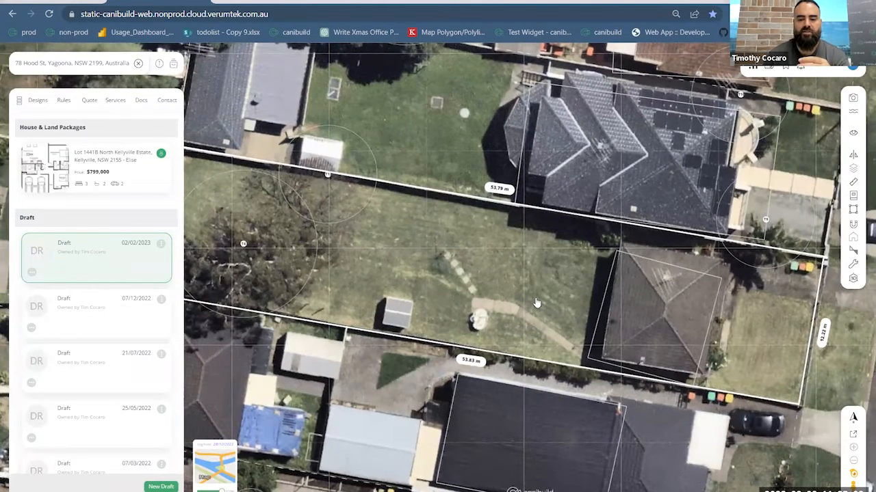
pyautogui.scroll(3, 537, 303)
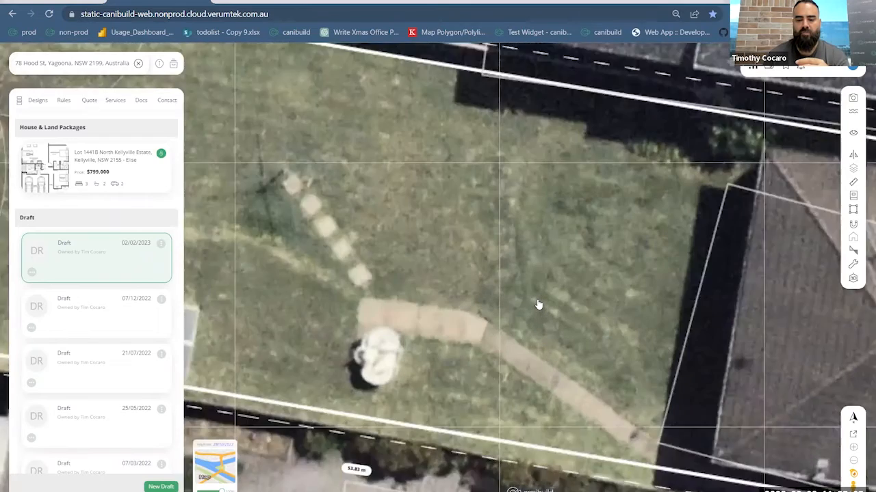
pyautogui.scroll(2, 539, 305)
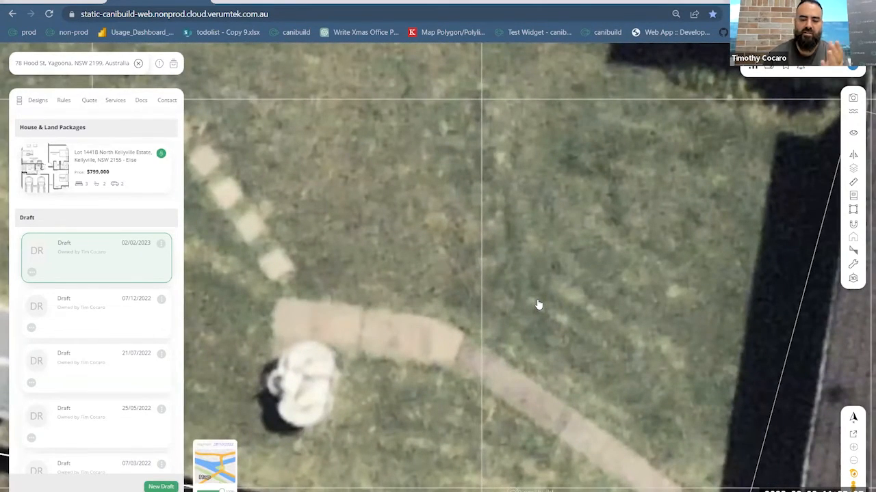
pyautogui.scroll(-4, 539, 305)
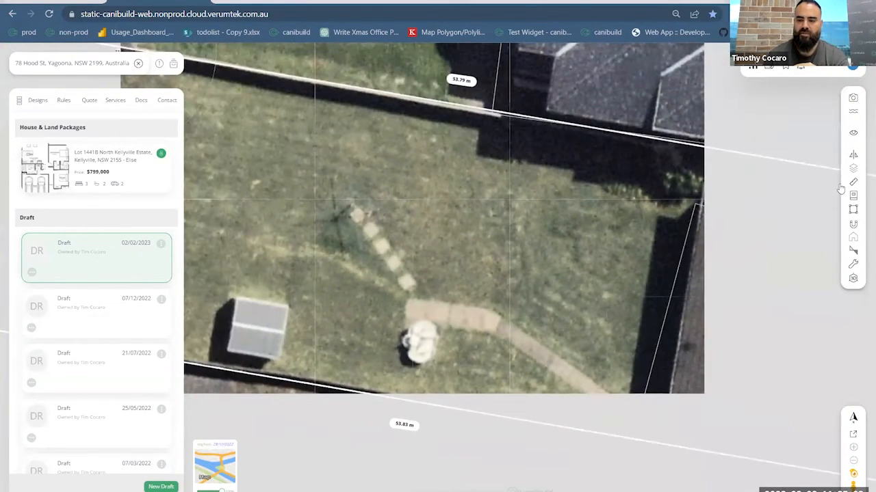
pyautogui.click(853, 210)
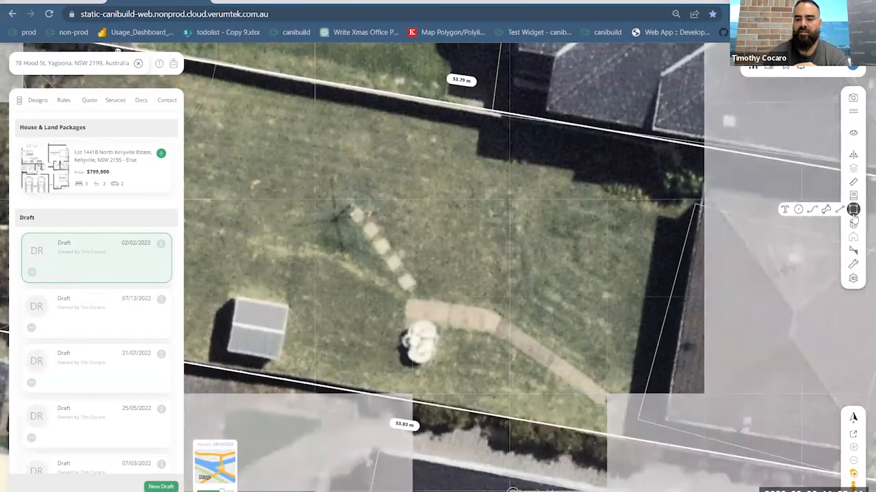
pyautogui.click(840, 210)
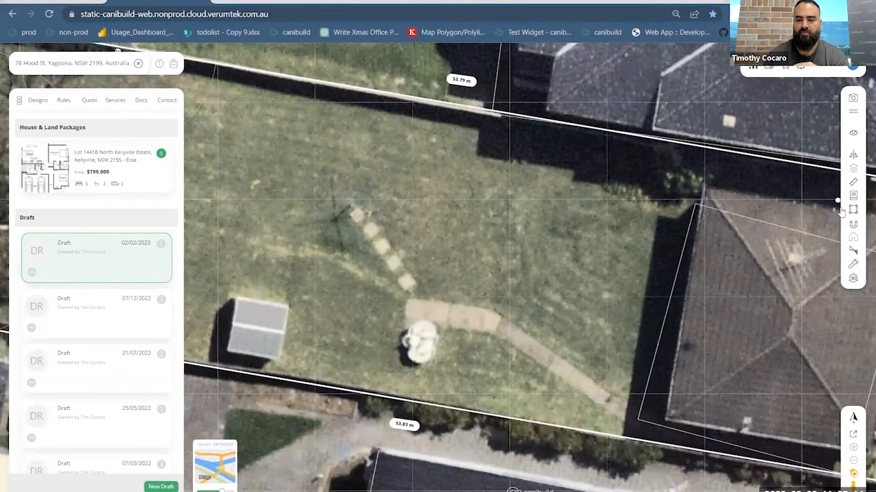
pyautogui.click(614, 234)
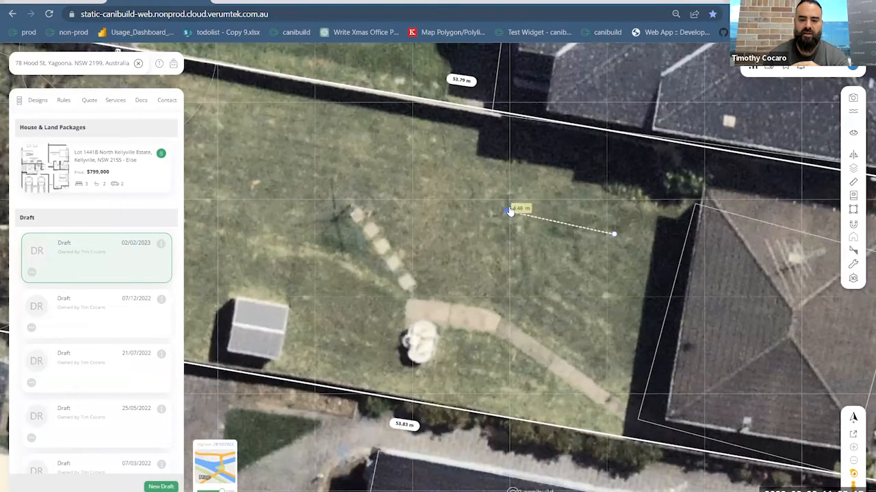
pyautogui.click(514, 210)
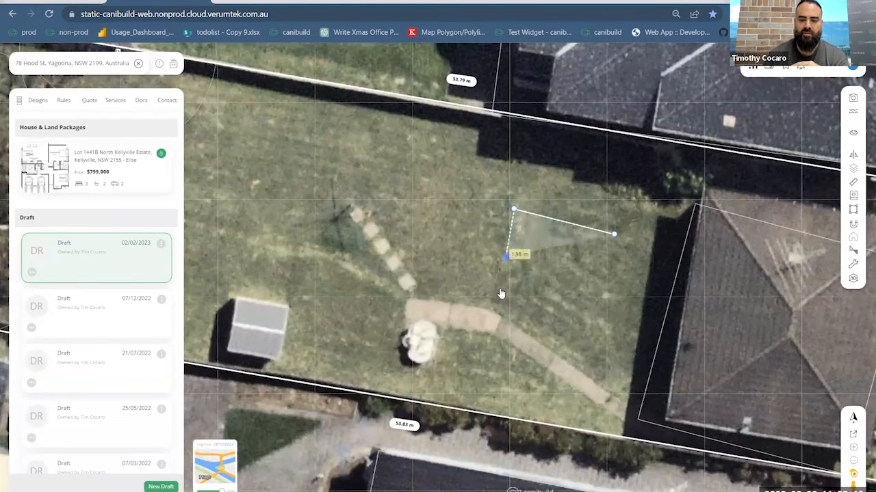
pyautogui.click(493, 345)
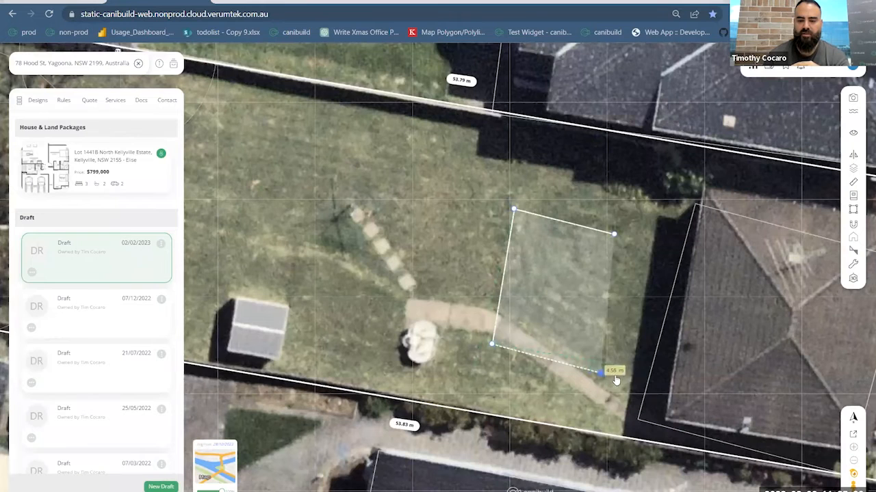
pyautogui.click(667, 384)
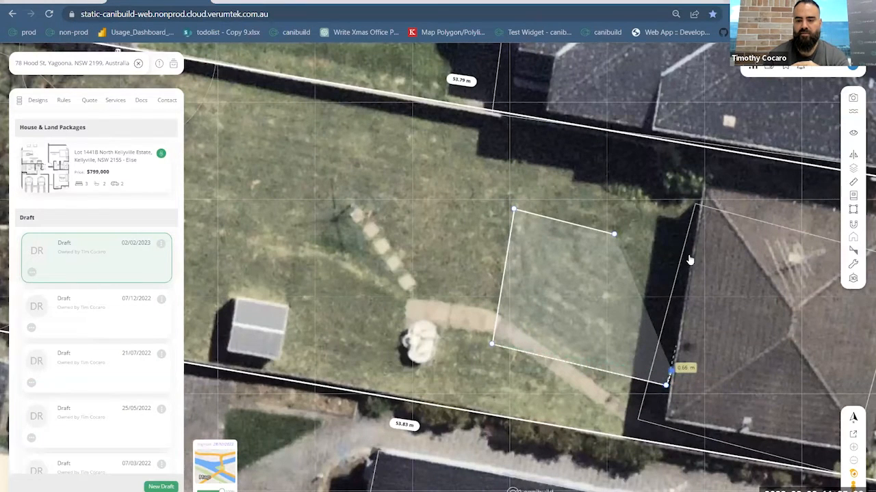
pyautogui.click(696, 208)
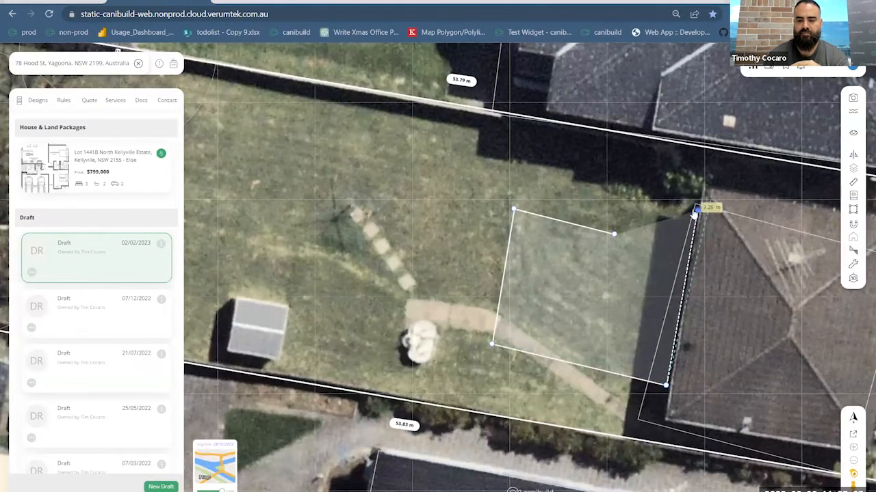
pyautogui.click(624, 194)
pyautogui.click(614, 235)
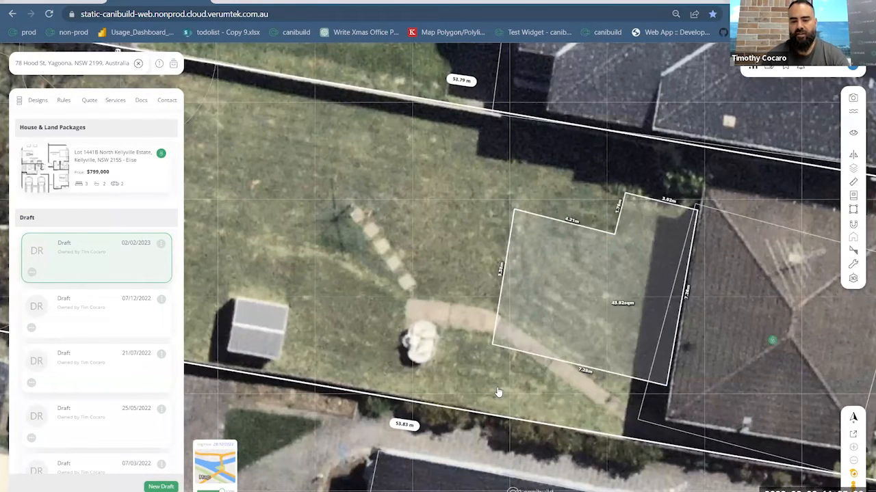
# - Give the new polygon the speckled pattern, blue colour #2268c7 and 100% opacity
pyautogui.moveTo(497, 391); pyautogui.dragTo(404, 390)
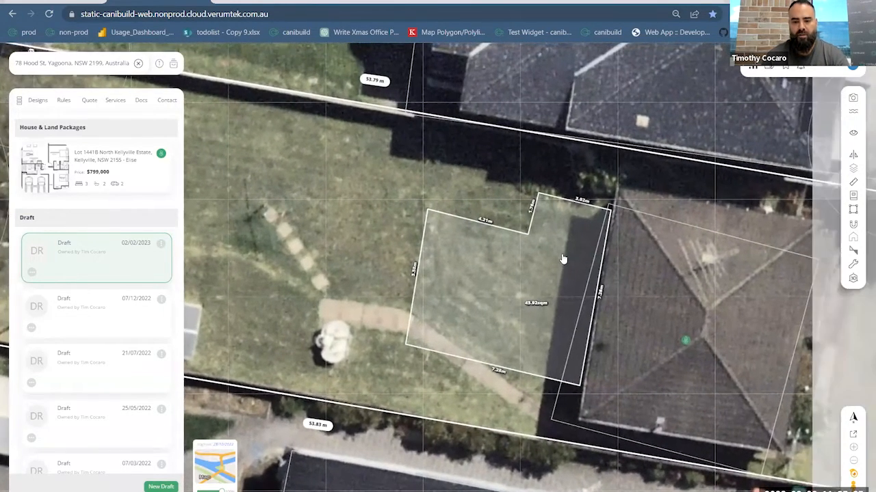
pyautogui.click(563, 259)
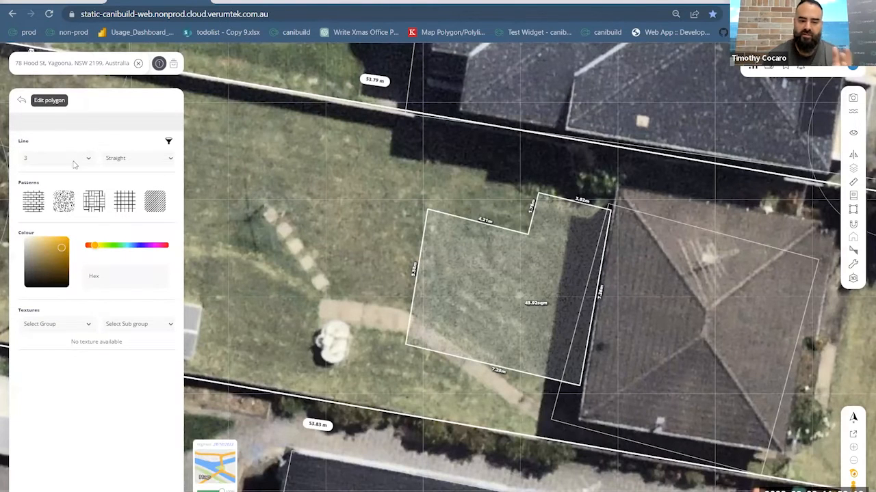
pyautogui.click(138, 247)
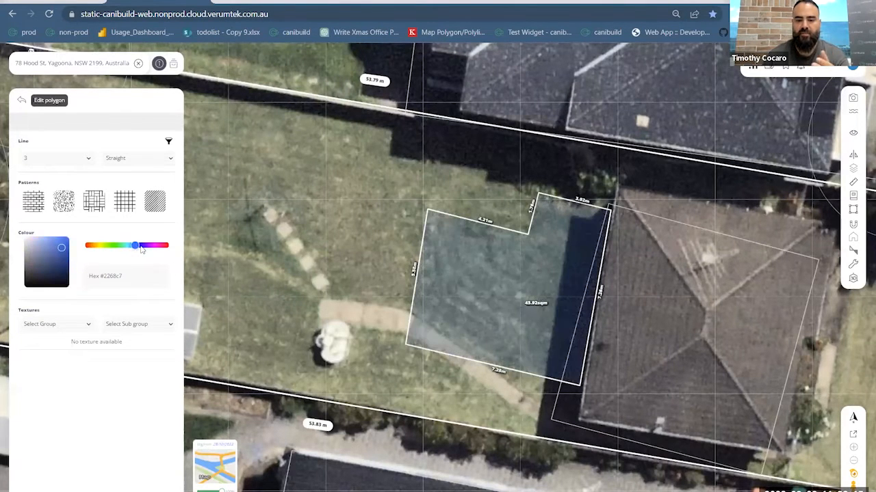
pyautogui.click(507, 288)
pyautogui.click(505, 274)
pyautogui.moveTo(507, 324); pyautogui.dragTo(509, 284)
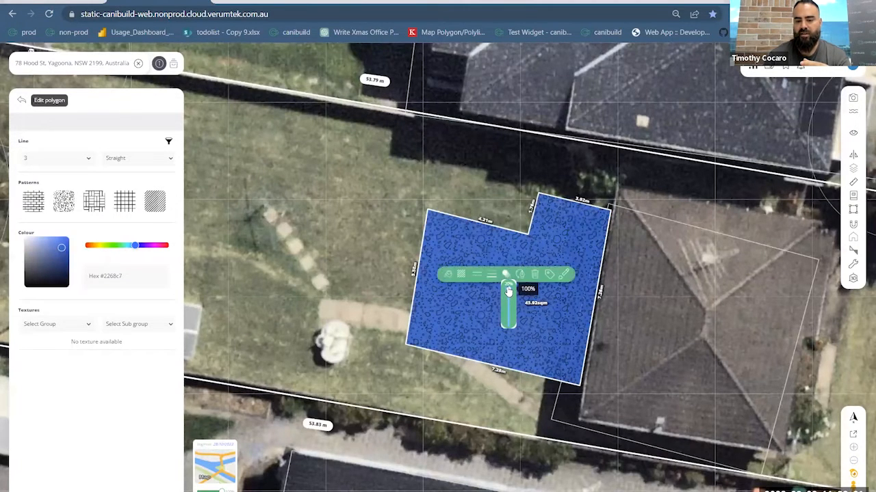
pyautogui.click(384, 283)
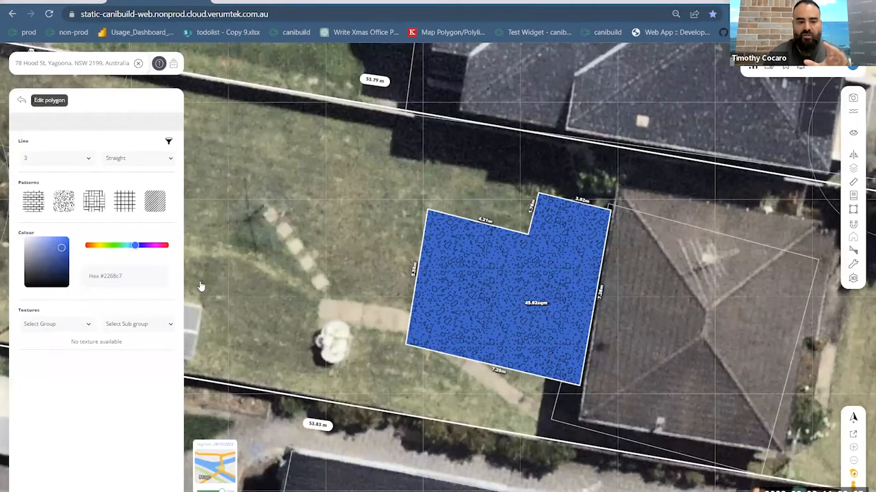
# - Choose the Tiles texture group for the polygon and browse its Ceramic, Marble and Wood subgroups
pyautogui.click(69, 326)
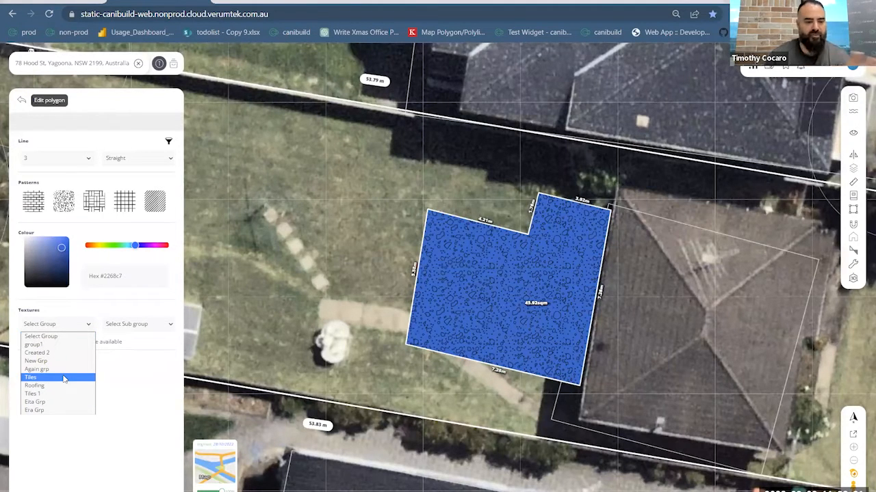
pyautogui.click(64, 378)
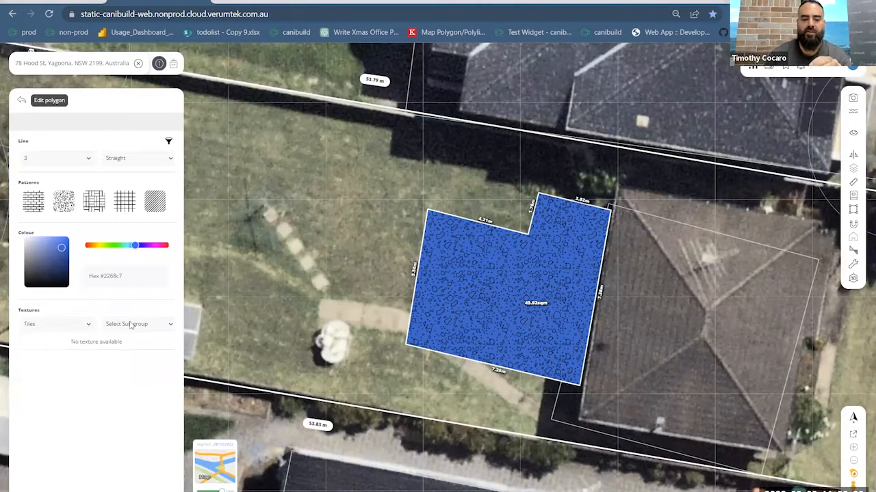
pyautogui.click(131, 326)
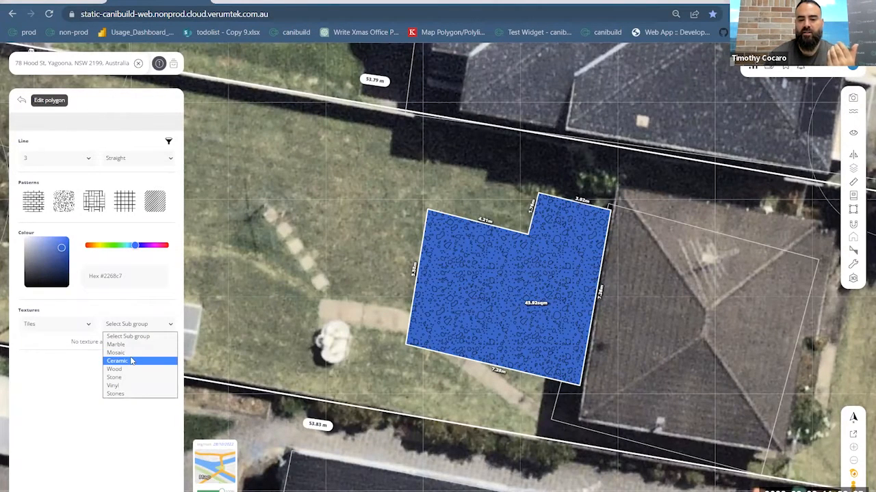
pyautogui.click(134, 361)
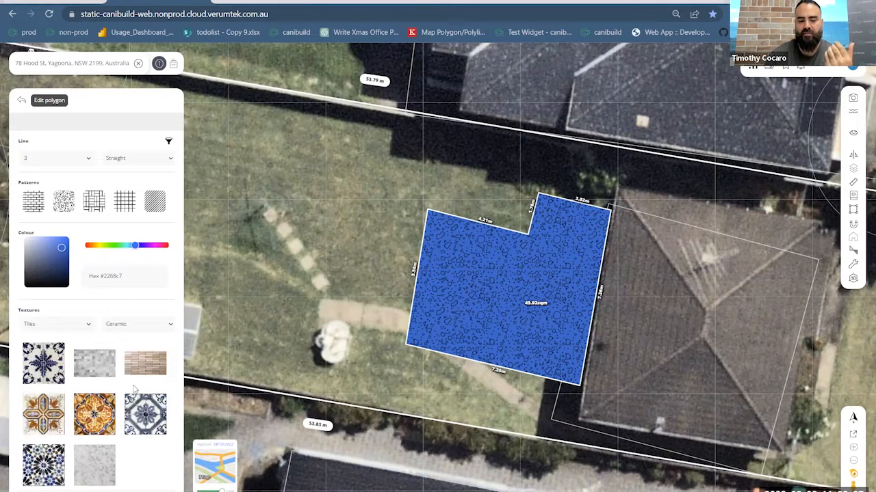
pyautogui.click(137, 325)
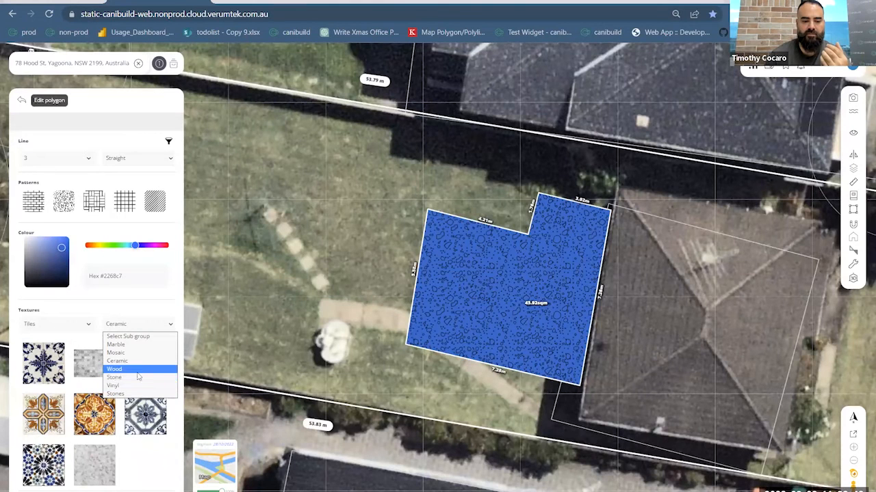
pyautogui.click(138, 344)
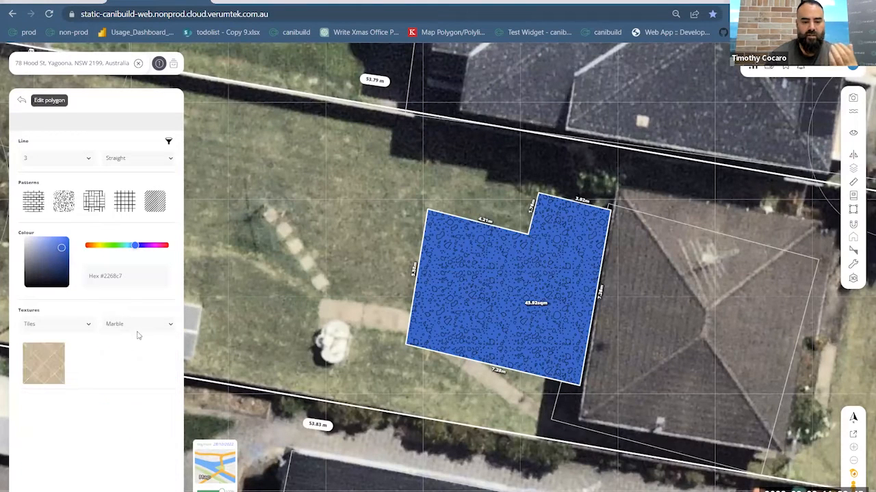
pyautogui.click(137, 327)
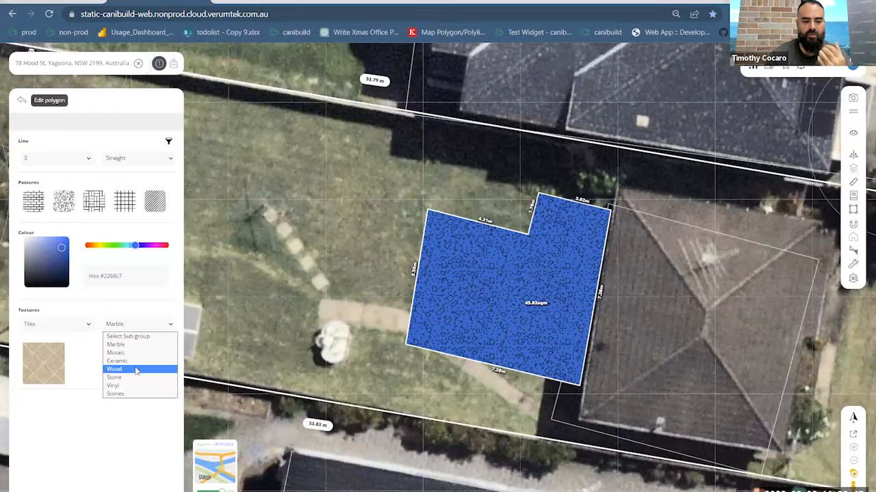
pyautogui.click(136, 369)
# - Apply the crimson, pink and white tile texture from the Mosaic subgroup to the polygon and inspect it on the lot
pyautogui.click(136, 326)
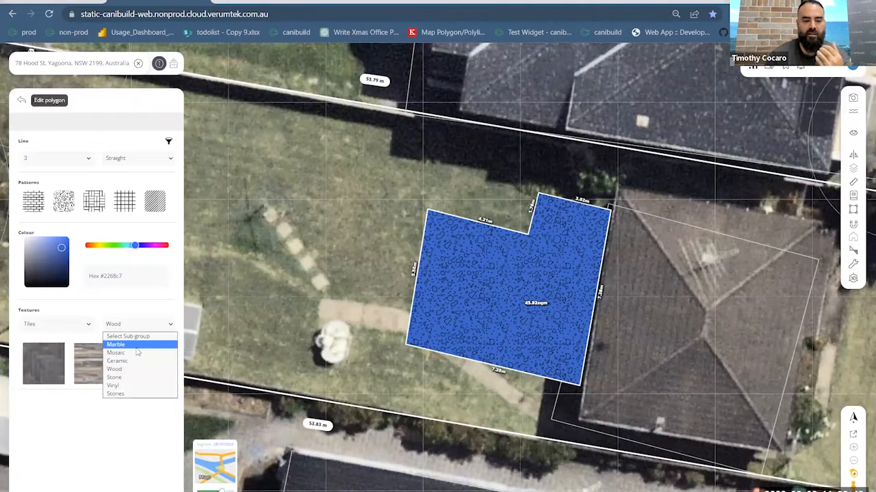
pyautogui.click(136, 353)
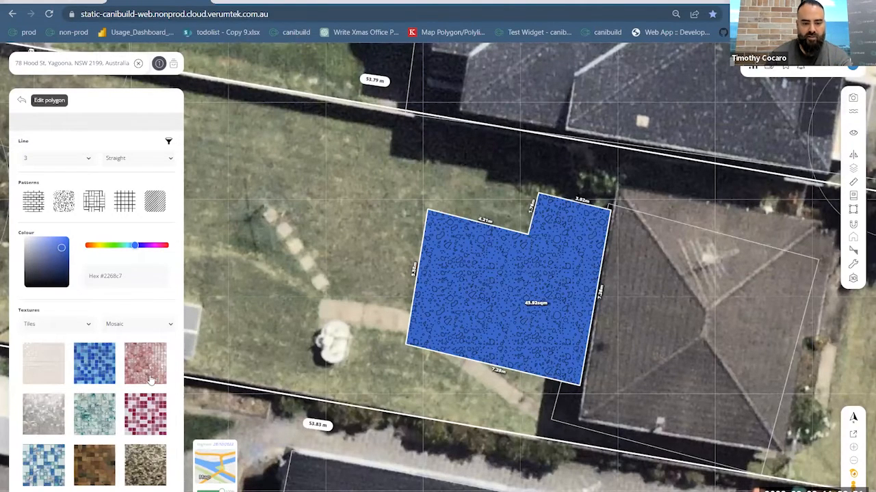
pyautogui.click(148, 411)
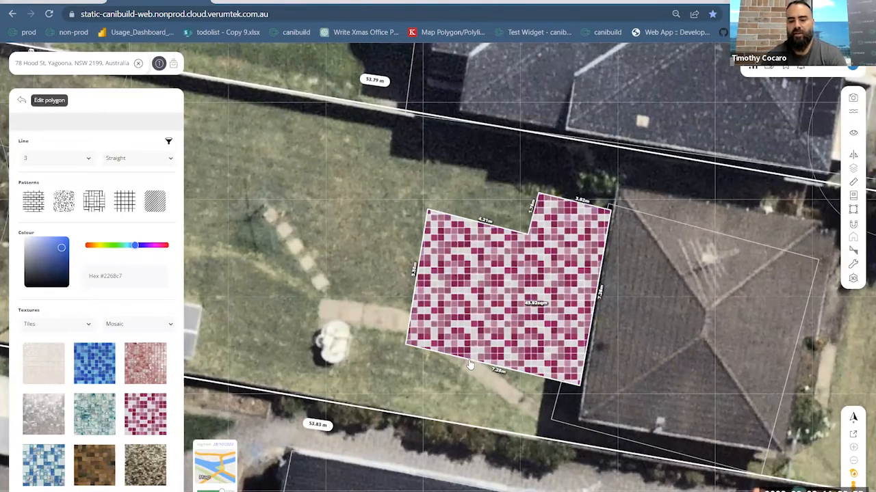
pyautogui.scroll(-5, 469, 366)
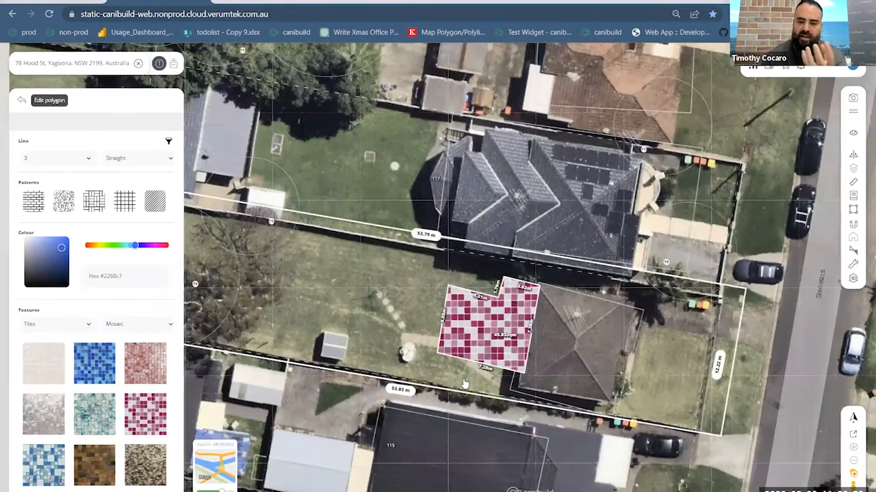
pyautogui.scroll(-3, 463, 381)
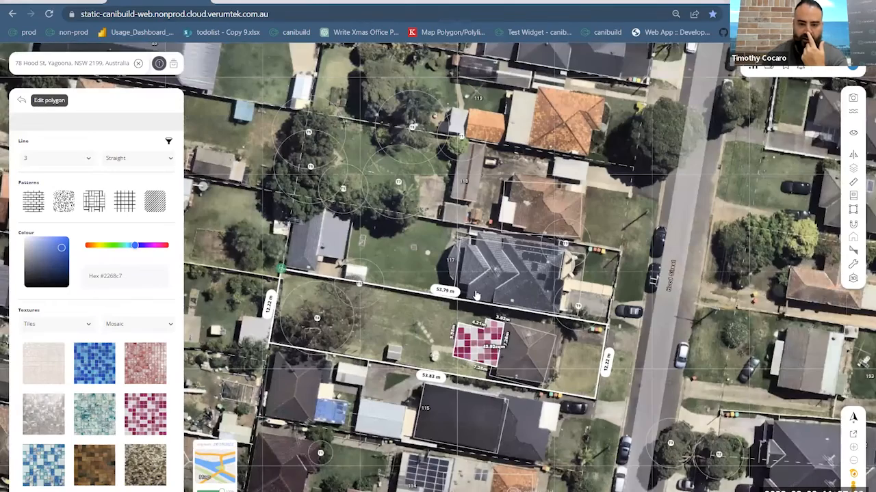
pyautogui.scroll(3, 476, 293)
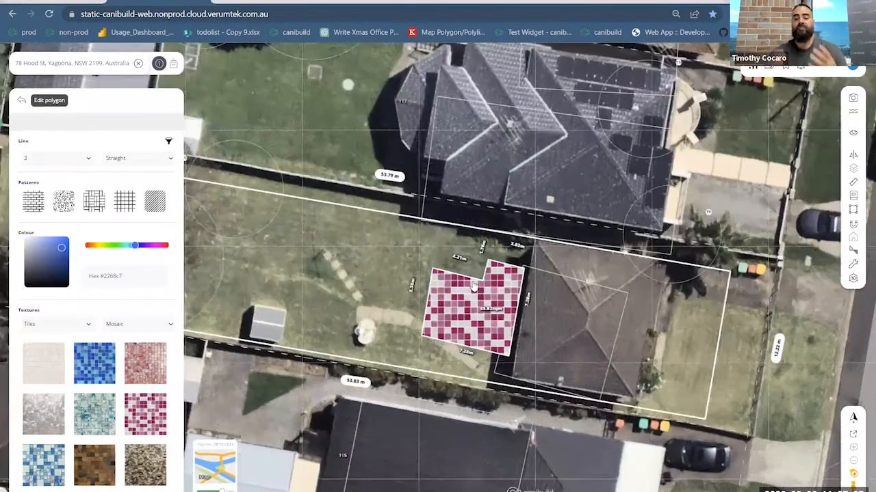
pyautogui.scroll(2, 473, 285)
pyautogui.scroll(2, 473, 286)
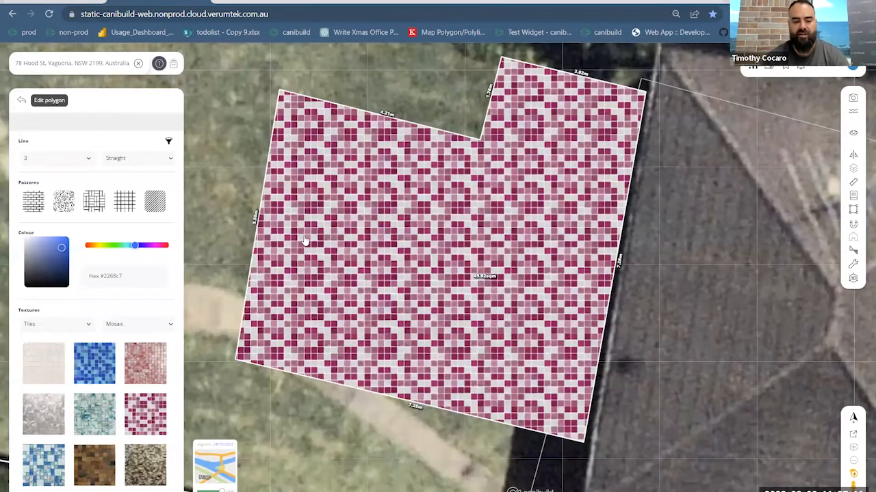
# - Apply the blue-and-white patterned tile texture from the Mosaic subgroup to the polygon and view it on the lot
pyautogui.scroll(-2, 140, 388)
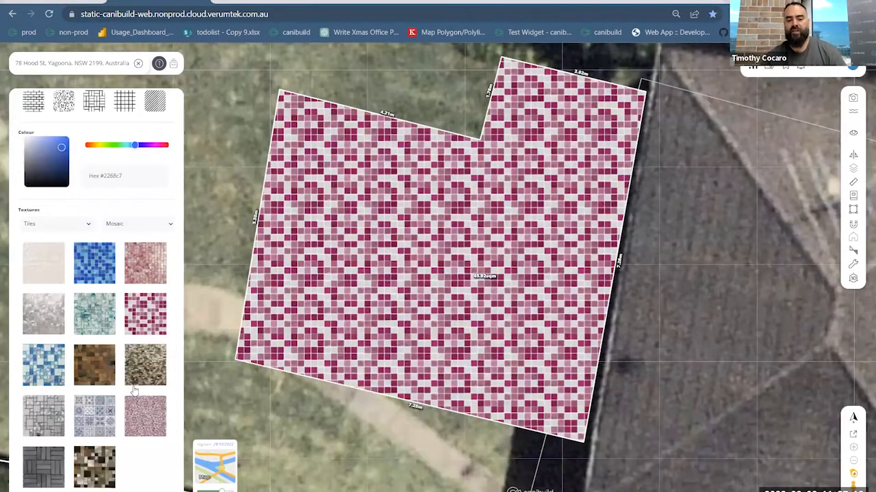
pyautogui.click(96, 429)
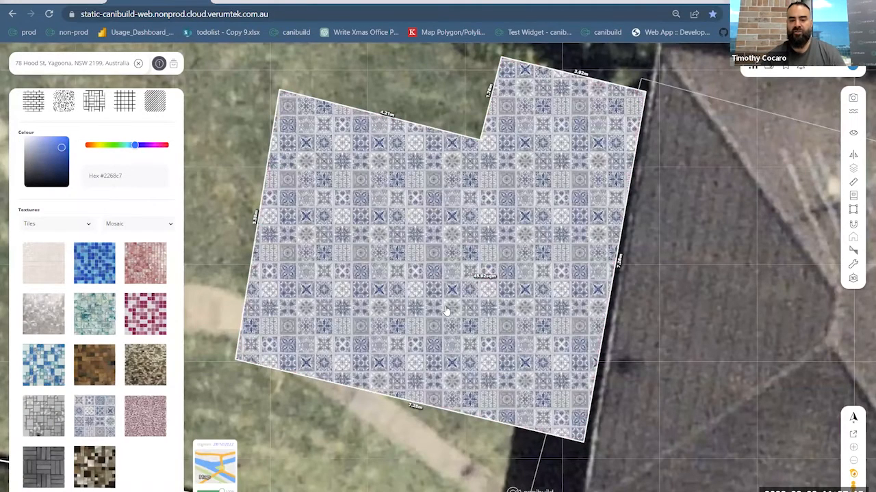
pyautogui.scroll(-2, 418, 315)
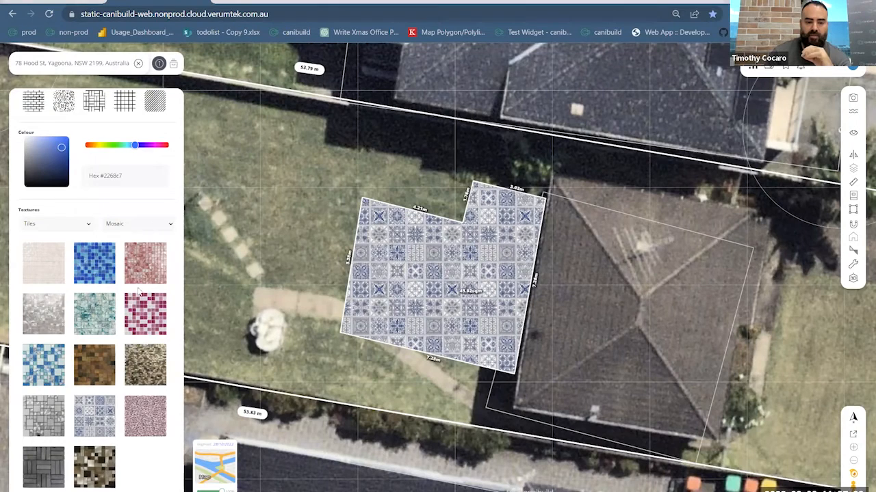
# - Switch the tile textures to the Vinyl subgroup, apply the grey floral tile to the polygon and inspect it
pyautogui.click(140, 224)
pyautogui.click(142, 286)
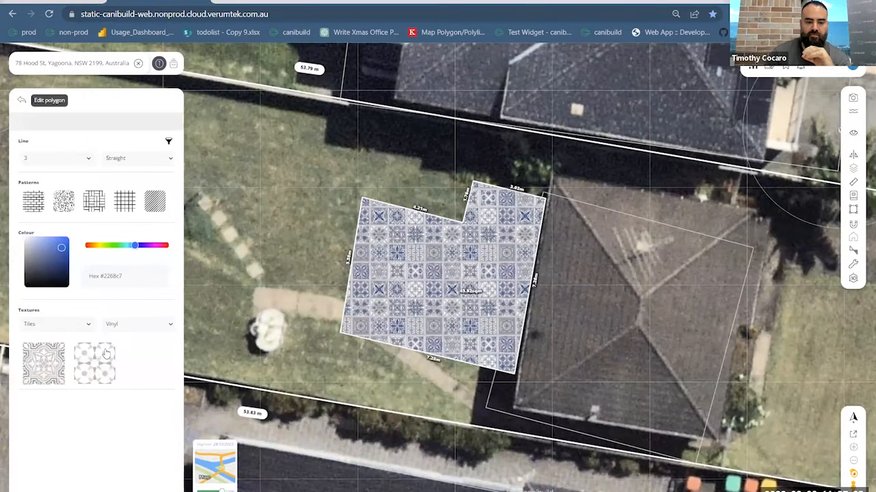
pyautogui.click(60, 369)
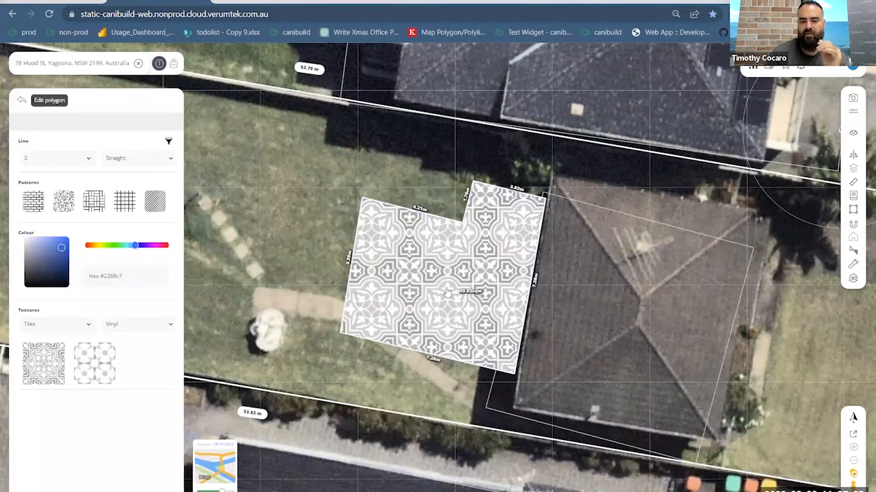
pyautogui.scroll(1, 447, 292)
pyautogui.scroll(1, 446, 293)
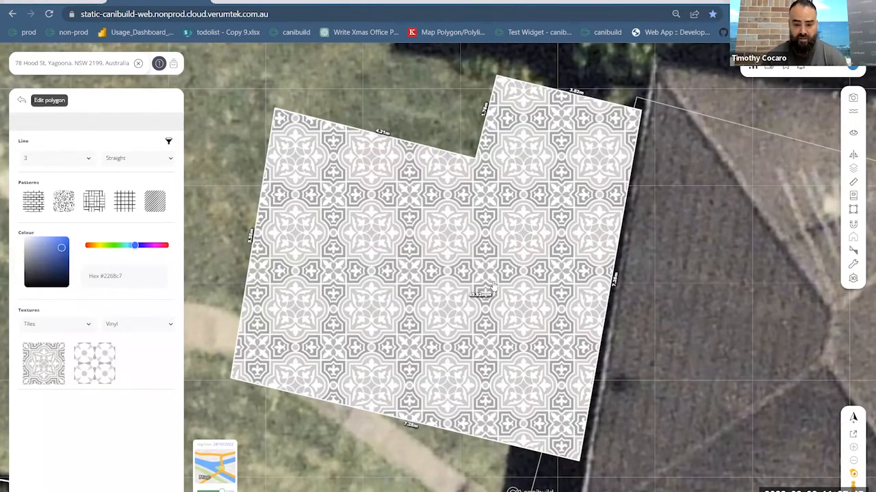
pyautogui.scroll(-3, 305, 341)
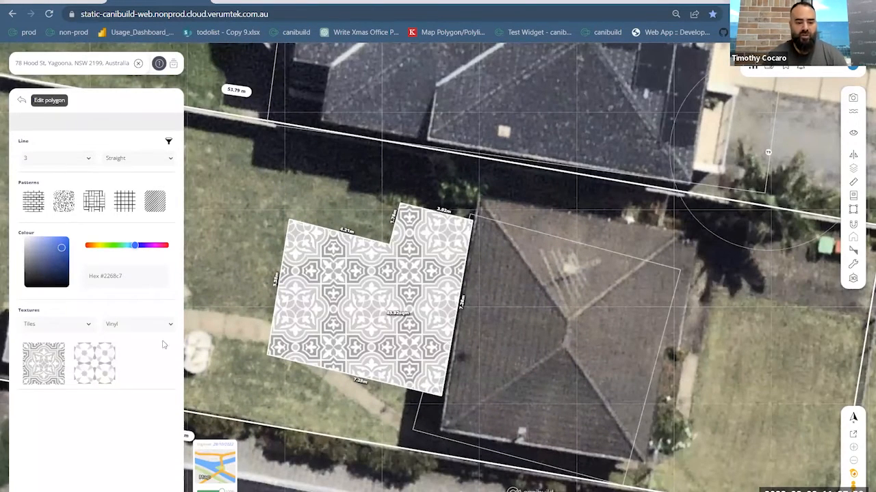
# - Return to the Mosaic tile subgroup and apply the dark grey basket-weave plank texture to the polygon
pyautogui.click(145, 324)
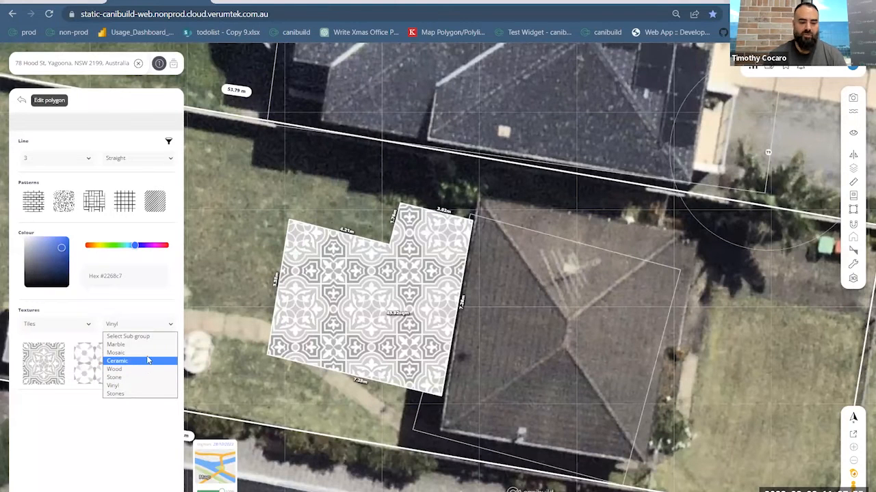
pyautogui.click(147, 353)
pyautogui.scroll(-2, 143, 370)
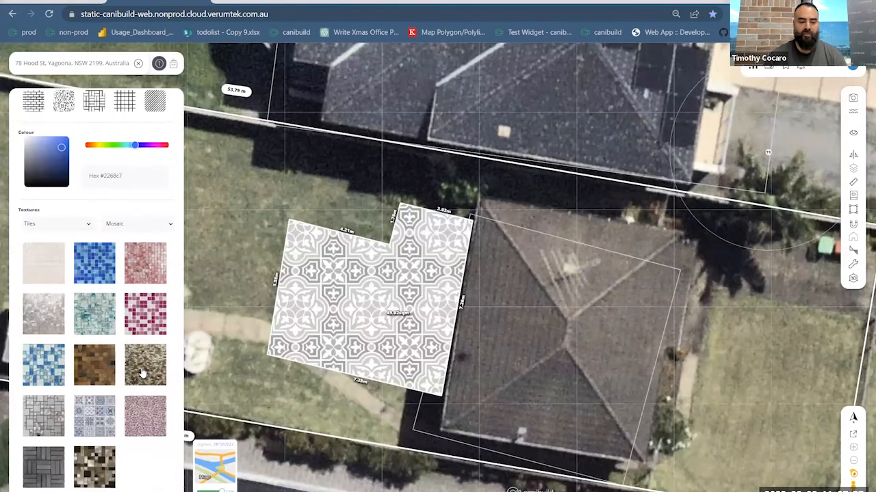
pyautogui.click(44, 462)
pyautogui.scroll(2, 410, 348)
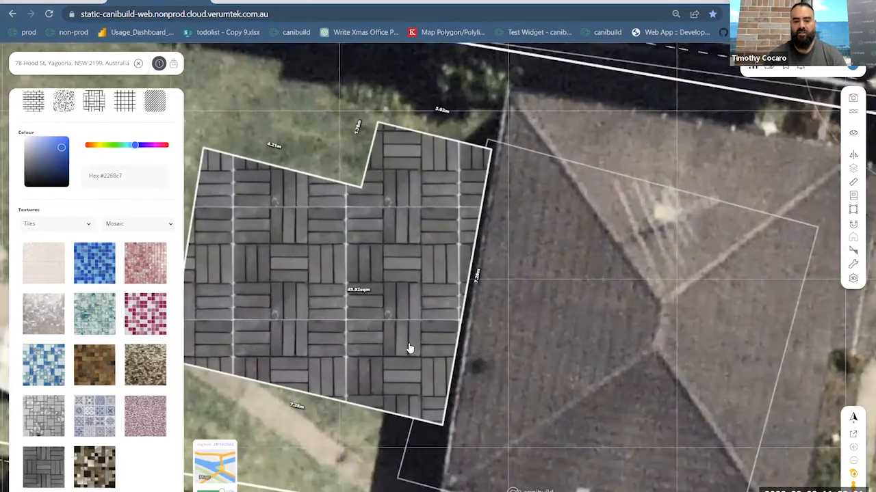
pyautogui.scroll(2, 409, 349)
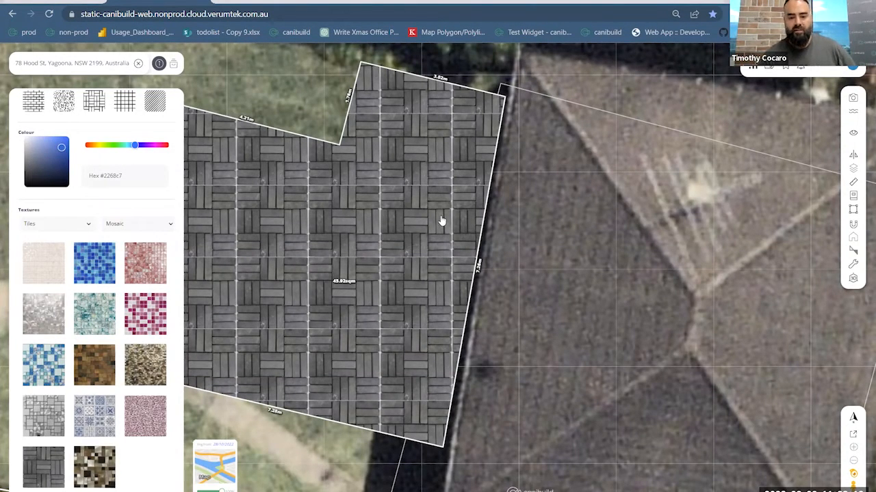
pyautogui.scroll(-3, 441, 220)
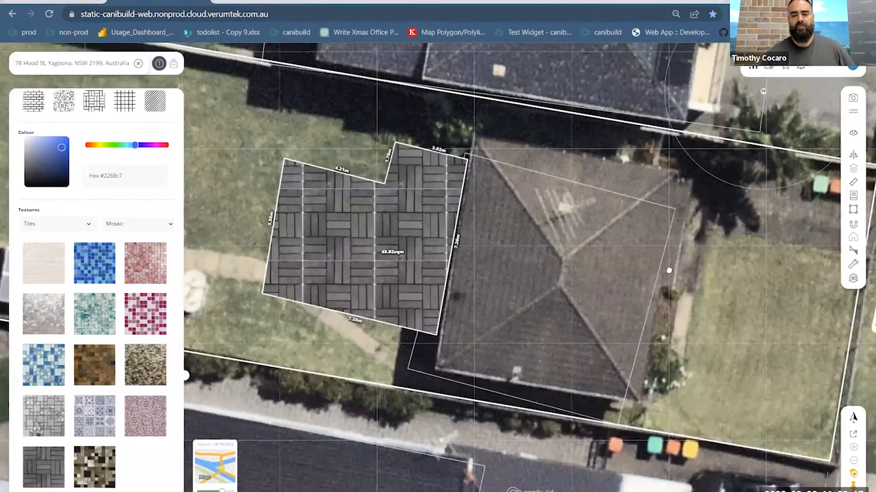
# - Look over the textured polygon in relation to the house, front lawn, street and neighbouring lots
pyautogui.moveTo(669, 270); pyautogui.dragTo(604, 275)
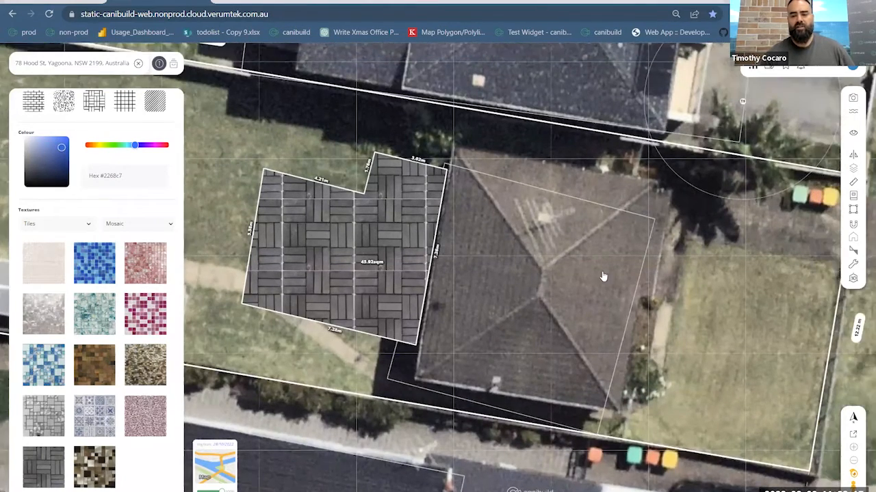
pyautogui.moveTo(746, 262); pyautogui.dragTo(606, 289)
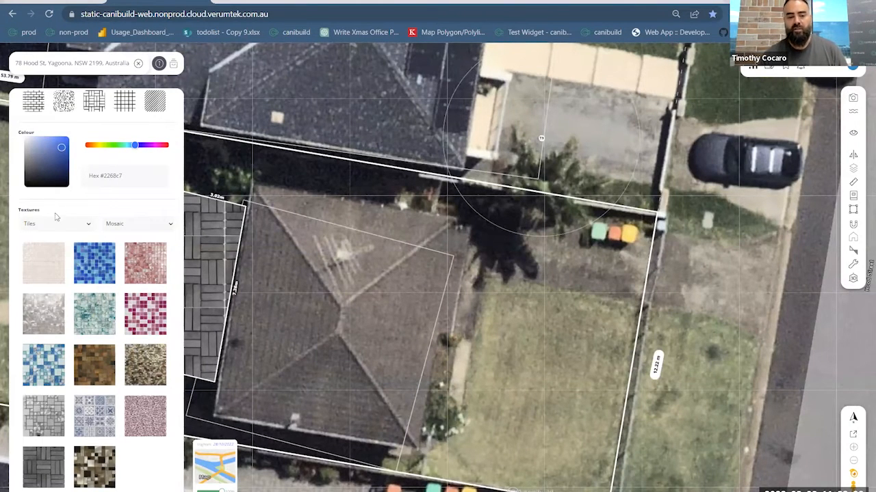
pyautogui.scroll(2, 56, 217)
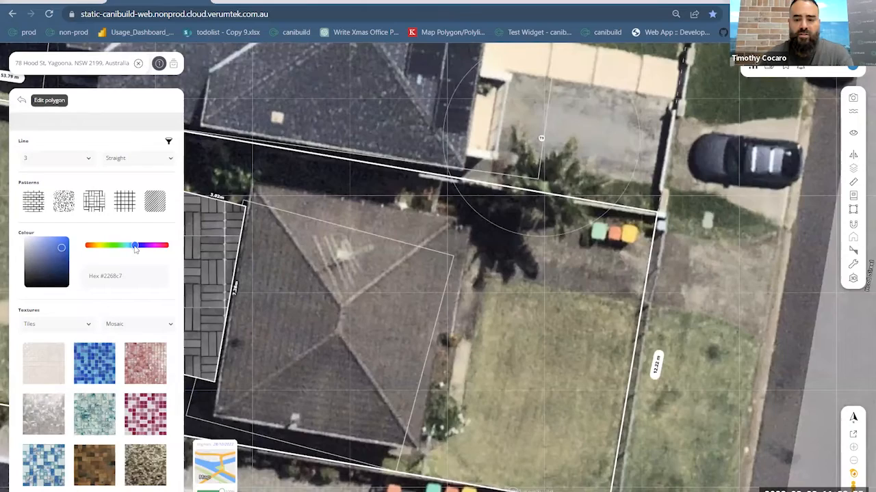
pyautogui.scroll(-3, 457, 336)
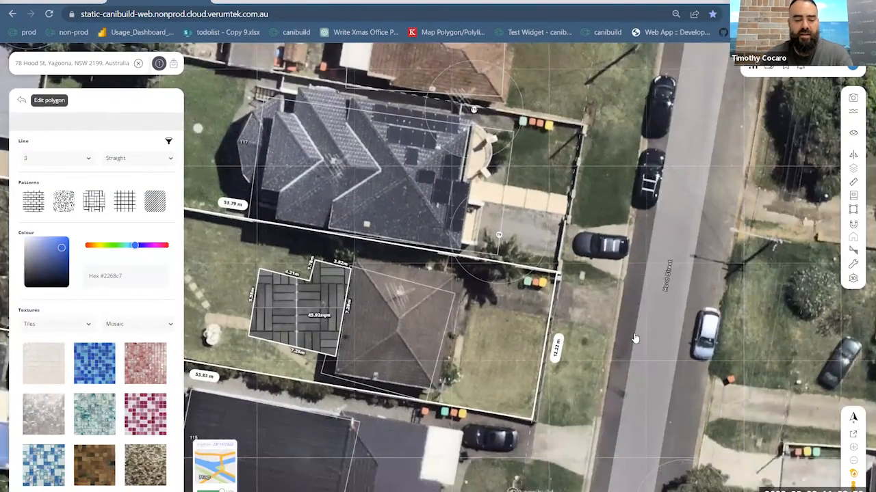
pyautogui.scroll(2, 635, 339)
pyautogui.moveTo(634, 338); pyautogui.dragTo(713, 325)
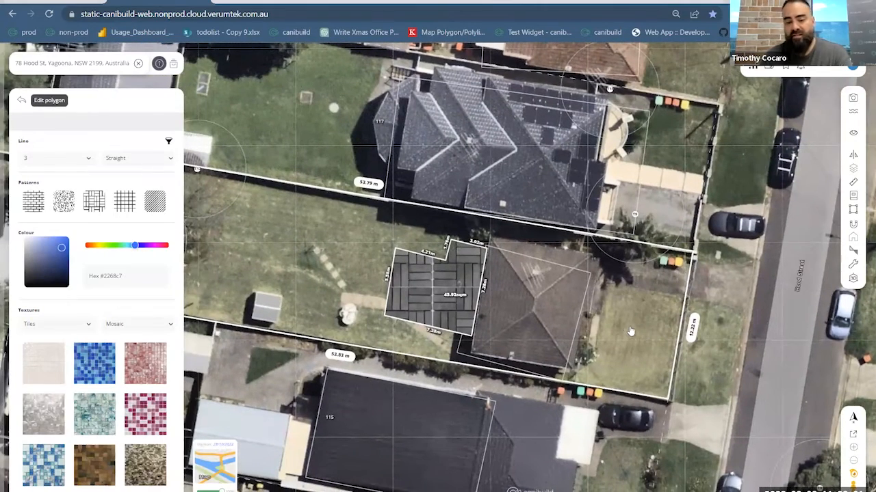
pyautogui.scroll(-1, 156, 357)
pyautogui.scroll(1, 96, 334)
pyautogui.scroll(-1, 122, 394)
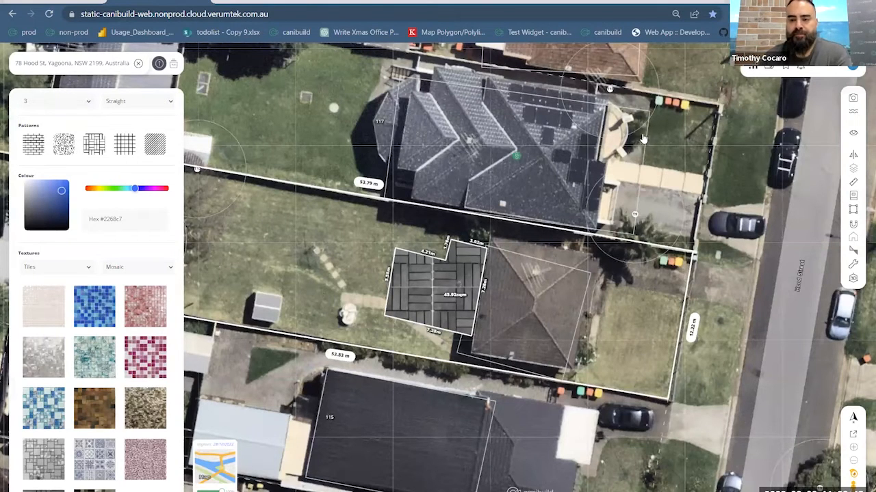
pyautogui.click(139, 65)
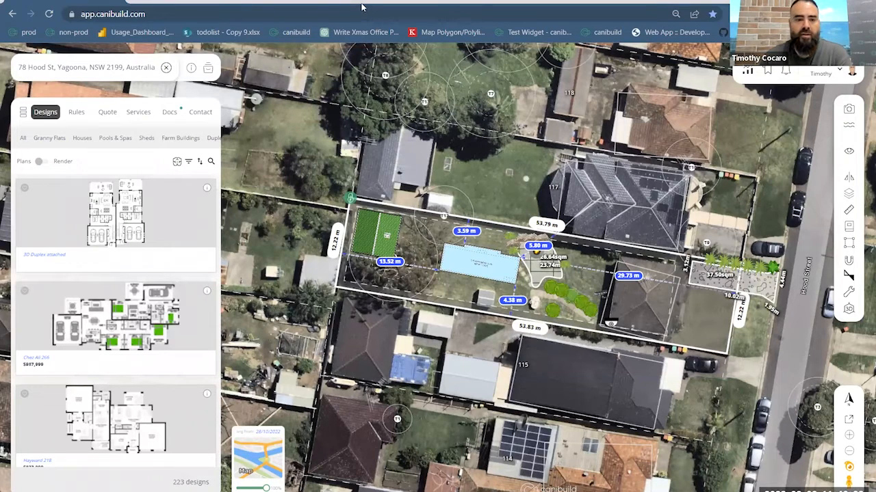
# - Search the orderable services for "cad" and point out the Detailed CAD File option
pyautogui.click(138, 113)
pyautogui.click(38, 138)
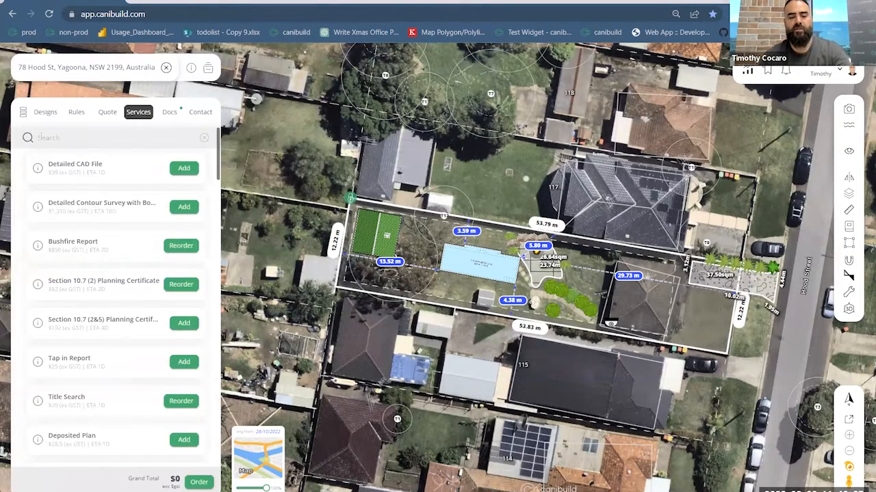
pyautogui.write('cad')
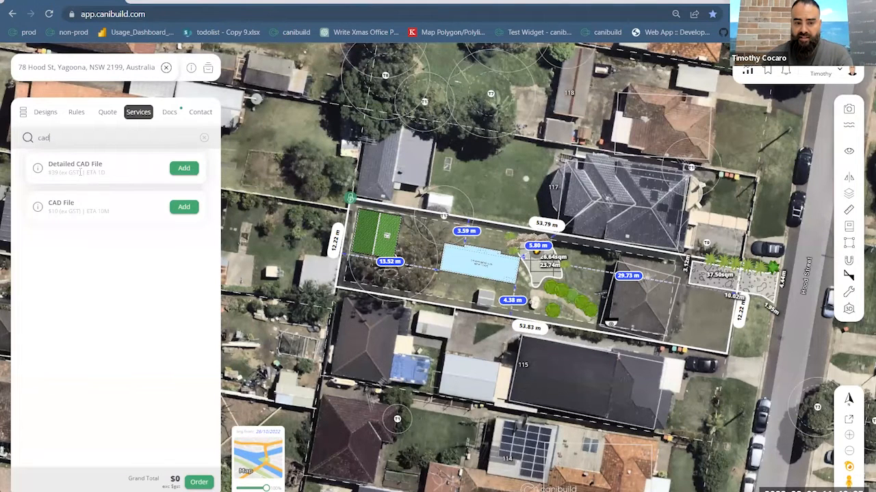
pyautogui.moveTo(50, 166); pyautogui.dragTo(110, 168)
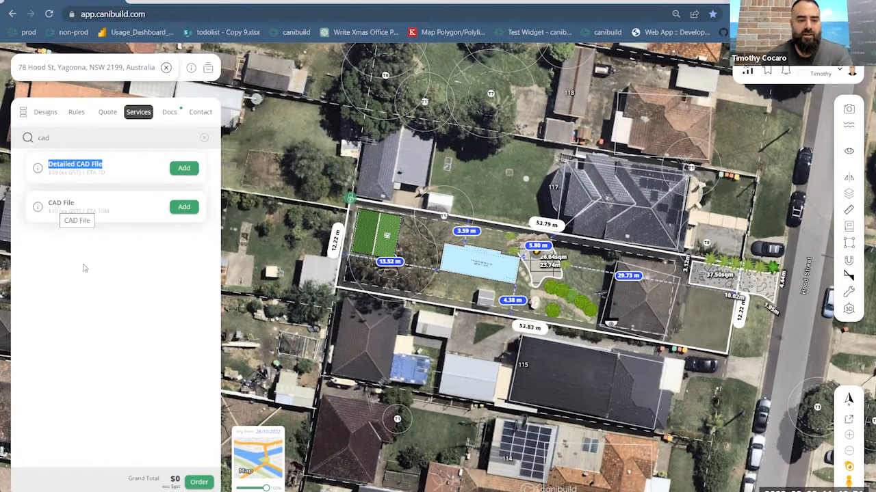
pyautogui.click(128, 285)
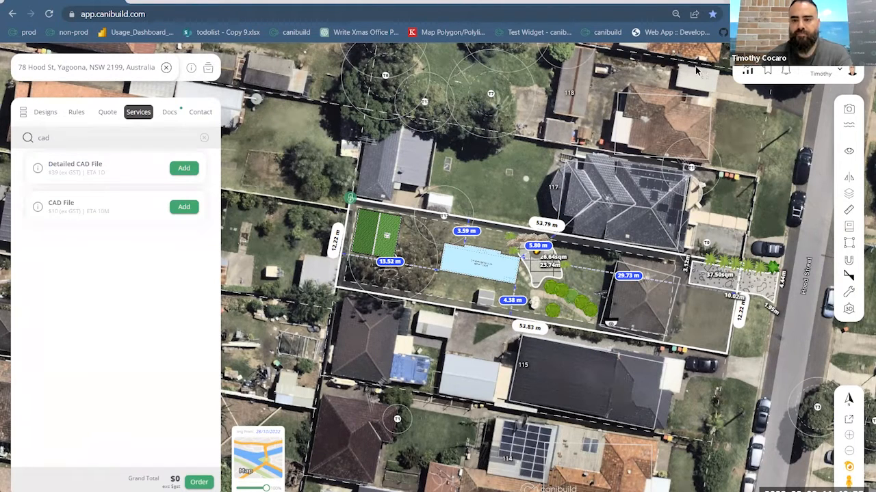
# - Switch to Adobe Acrobat, bring up the detailed versus standard CAD comparison PDF and examine the standard CAD file drawing
pyautogui.click(812, 2)
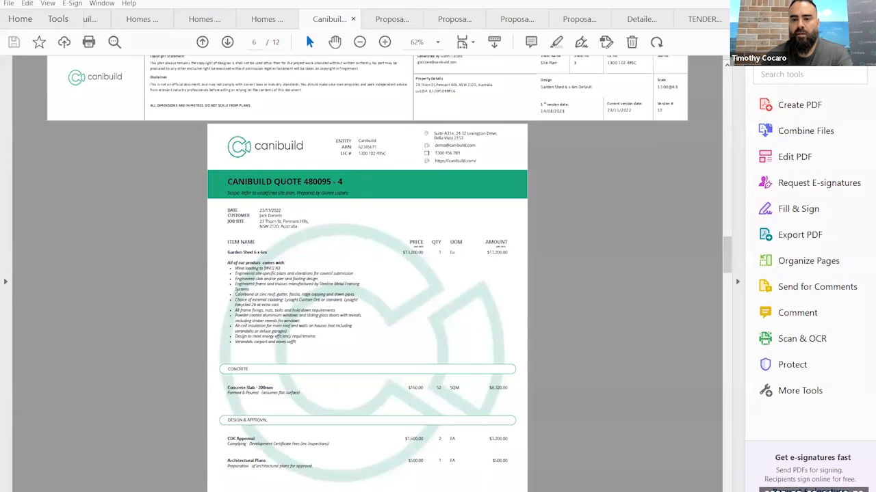
pyautogui.click(628, 19)
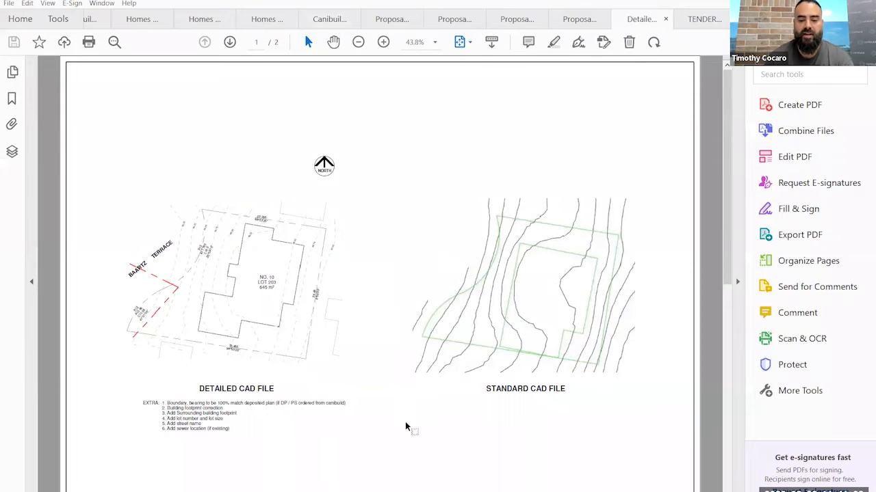
pyautogui.keyDown('ctrl'); pyautogui.scroll(1, 405, 428); pyautogui.keyUp('ctrl')
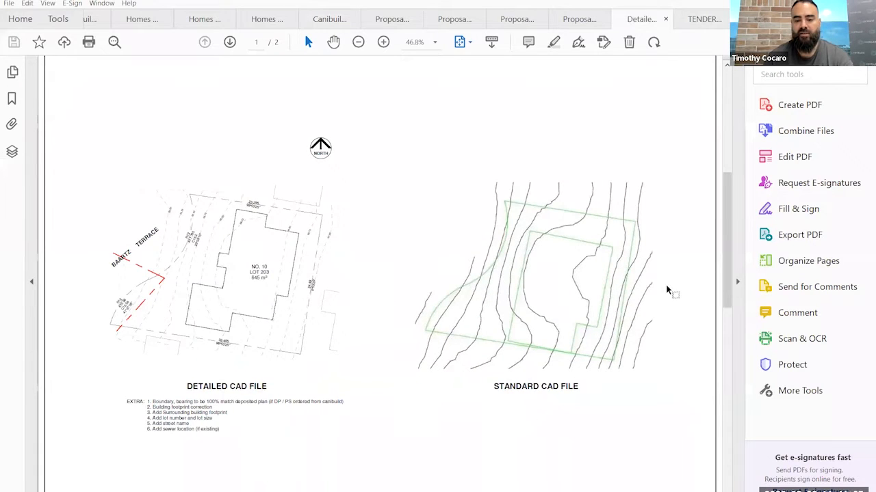
pyautogui.keyDown('ctrl'); pyautogui.scroll(3, 660, 284); pyautogui.keyUp('ctrl')
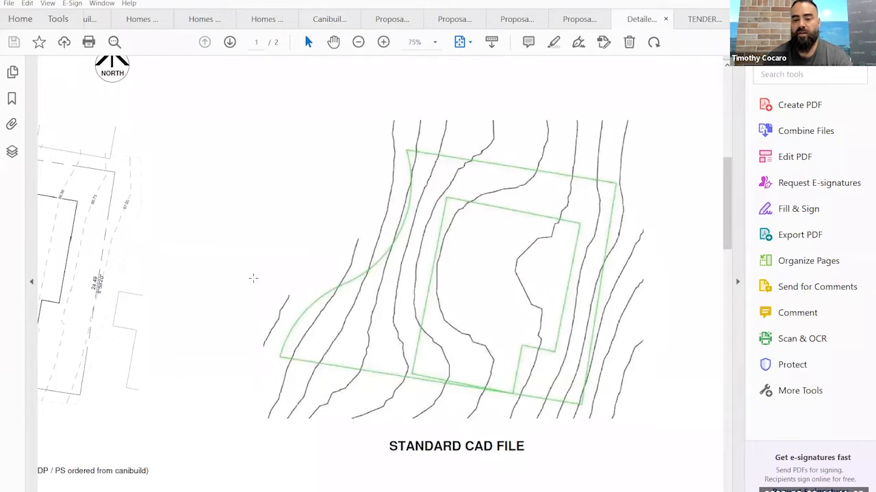
pyautogui.keyDown('ctrl'); pyautogui.scroll(-2, 420, 426); pyautogui.keyUp('ctrl')
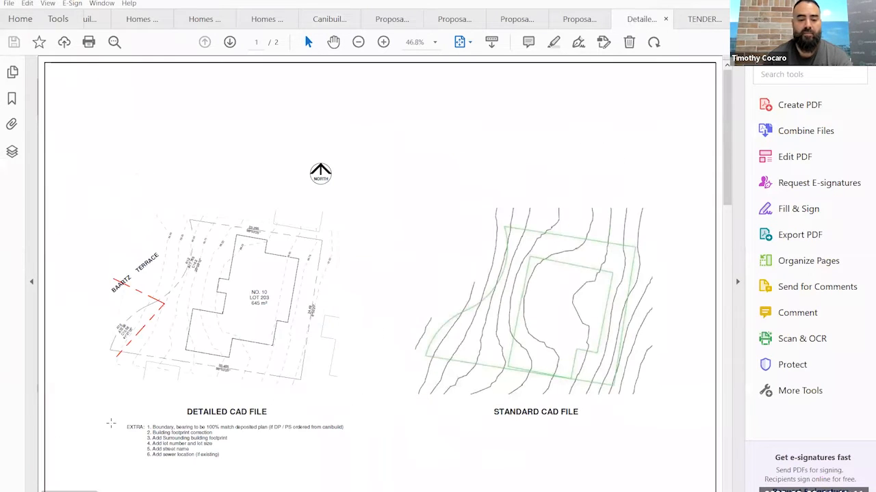
# - Examine the detailed CAD file drawing's boundary bearings, contours, building footprint, neighbouring outlines and sewer line up close
pyautogui.keyDown('ctrl'); pyautogui.scroll(2, 82, 411); pyautogui.keyUp('ctrl')
pyautogui.keyDown('ctrl'); pyautogui.scroll(1, 145, 367); pyautogui.keyUp('ctrl')
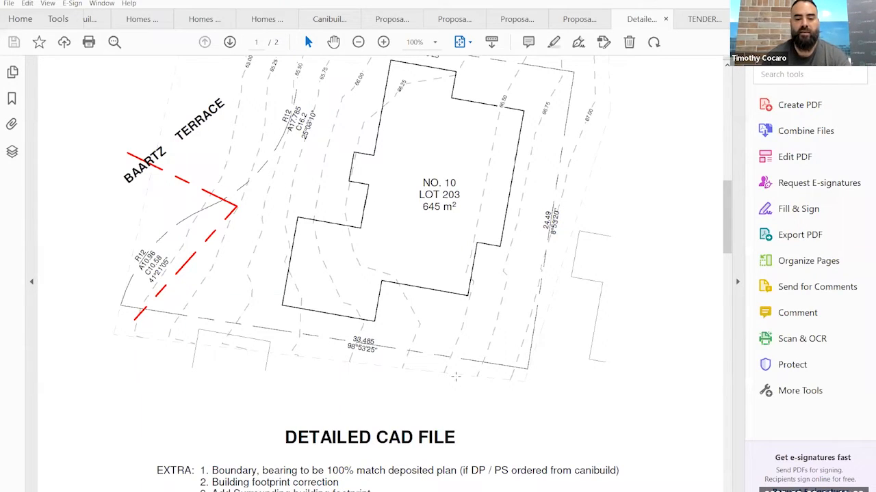
pyautogui.moveTo(331, 295); pyautogui.dragTo(516, 491)
pyautogui.click(592, 177)
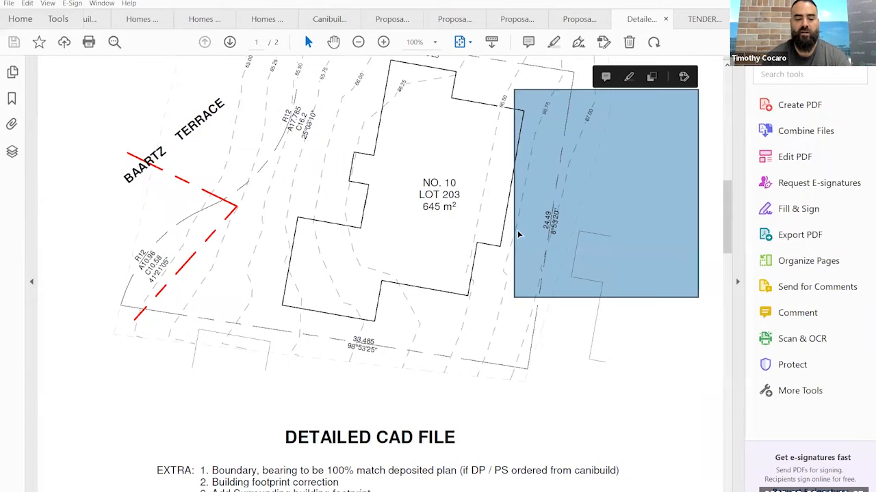
pyautogui.scroll(-1, 462, 256)
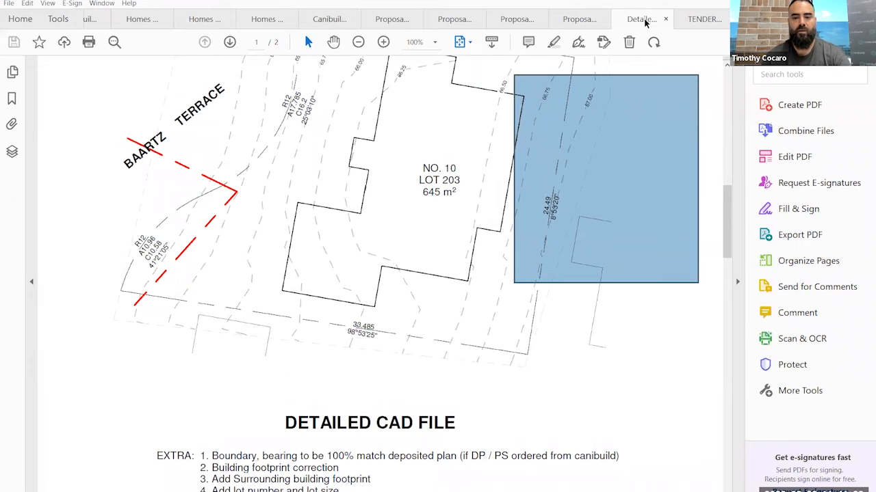
pyautogui.keyDown('ctrl'); pyautogui.scroll(-2, 383, 217); pyautogui.keyUp('ctrl')
pyautogui.keyDown('ctrl'); pyautogui.scroll(-2, 301, 236); pyautogui.keyUp('ctrl')
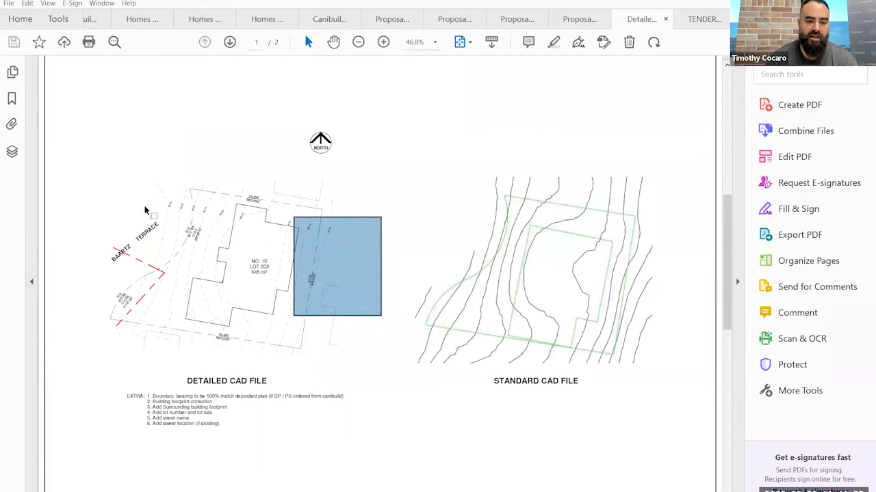
pyautogui.keyDown('ctrl'); pyautogui.scroll(4, 205, 197); pyautogui.keyUp('ctrl')
pyautogui.keyDown('ctrl'); pyautogui.scroll(-3, 216, 196); pyautogui.keyUp('ctrl')
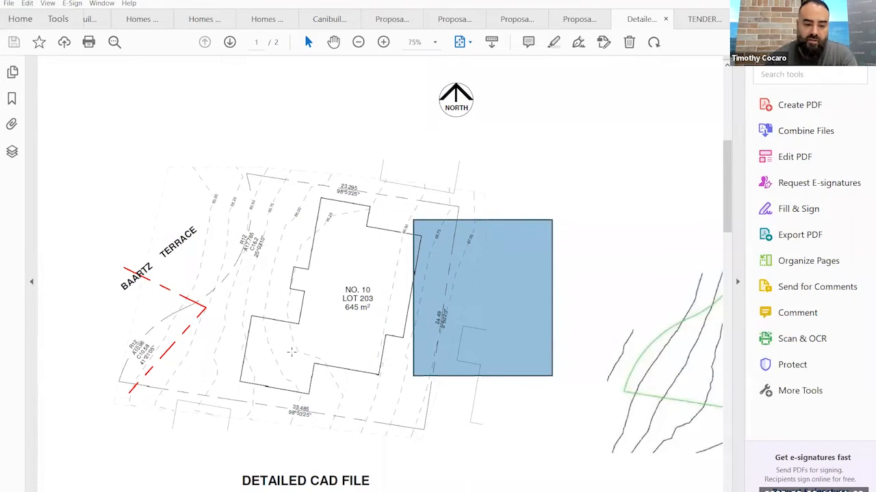
pyautogui.scroll(-1, 541, 321)
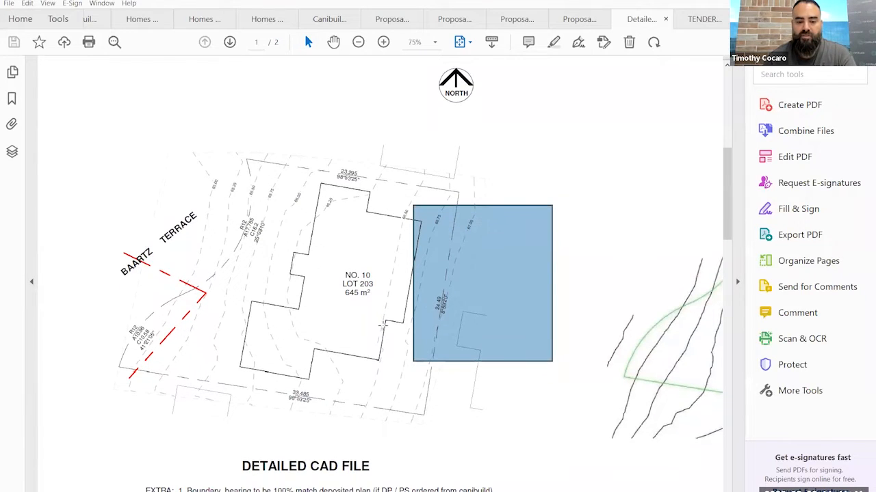
pyautogui.rightClick(615, 235)
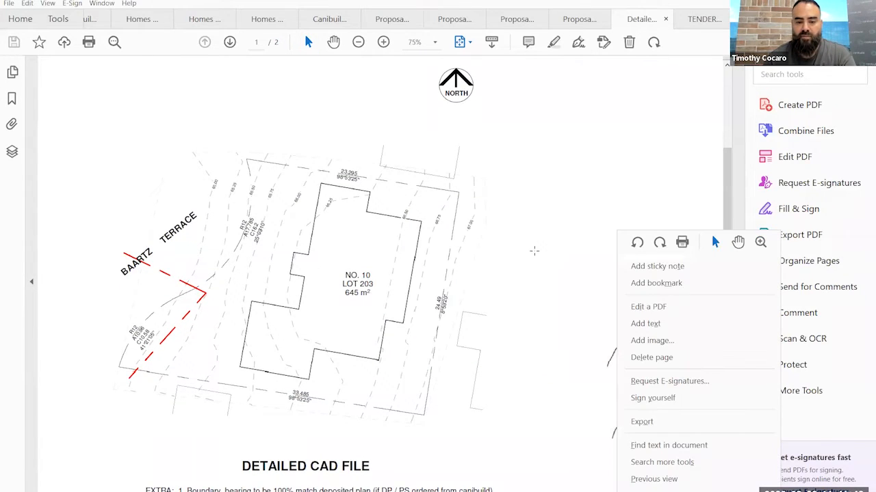
# - Examine the detailed CAD file's list of extras, then compare the detailed and standard drawings side by side
pyautogui.click(531, 257)
pyautogui.scroll(-7, 530, 258)
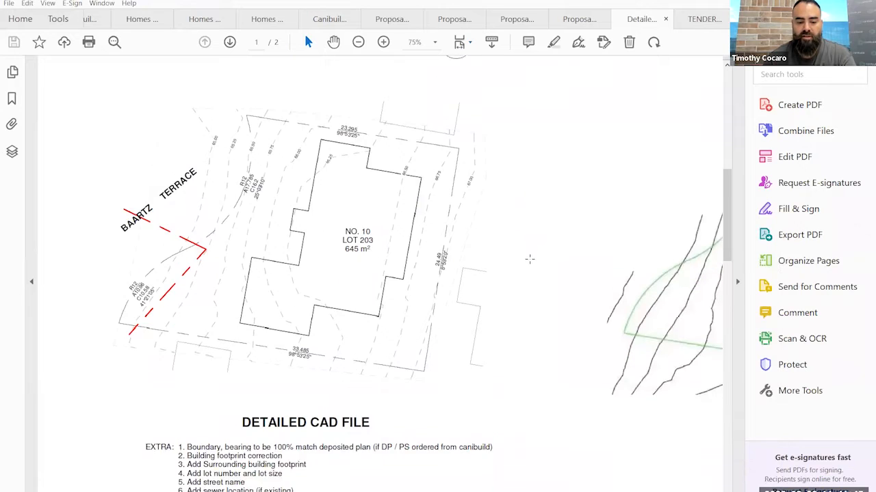
pyautogui.keyDown('ctrl'); pyautogui.scroll(3, 236, 470); pyautogui.keyUp('ctrl')
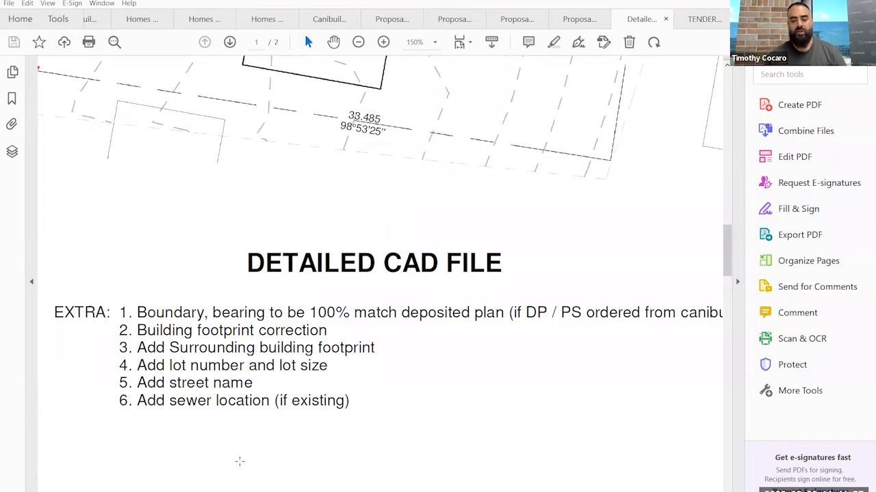
pyautogui.keyDown('ctrl'); pyautogui.scroll(-3, 141, 380); pyautogui.keyUp('ctrl')
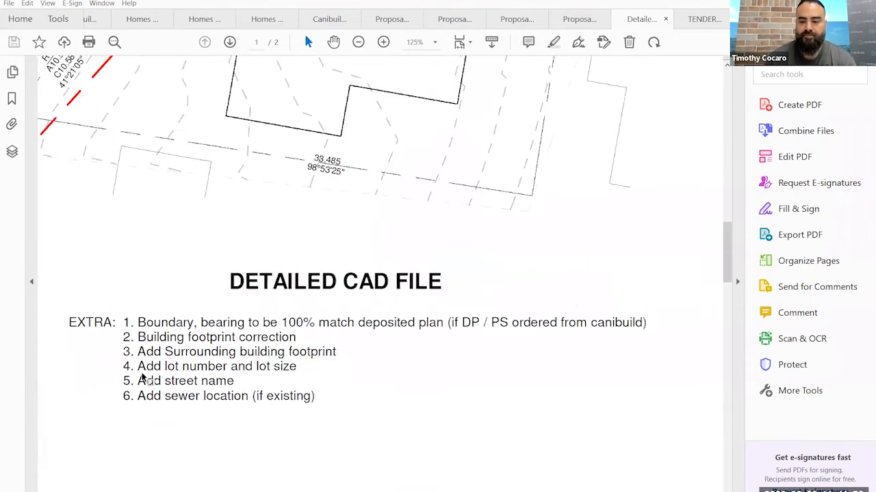
pyautogui.keyDown('ctrl'); pyautogui.scroll(-2, 147, 373); pyautogui.keyUp('ctrl')
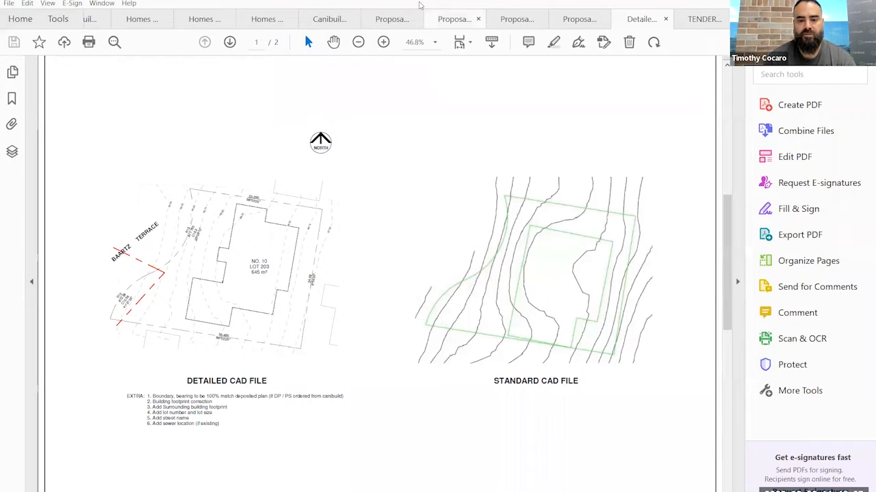
# - Circle the standard and detailed CAD drawings freehand in red and draw an arrow pointing at the detailed one
pyautogui.moveTo(658, 183)
pyautogui.mouseDown()
pyautogui.moveTo(679, 261)
pyautogui.moveTo(642, 190)
pyautogui.mouseUp()
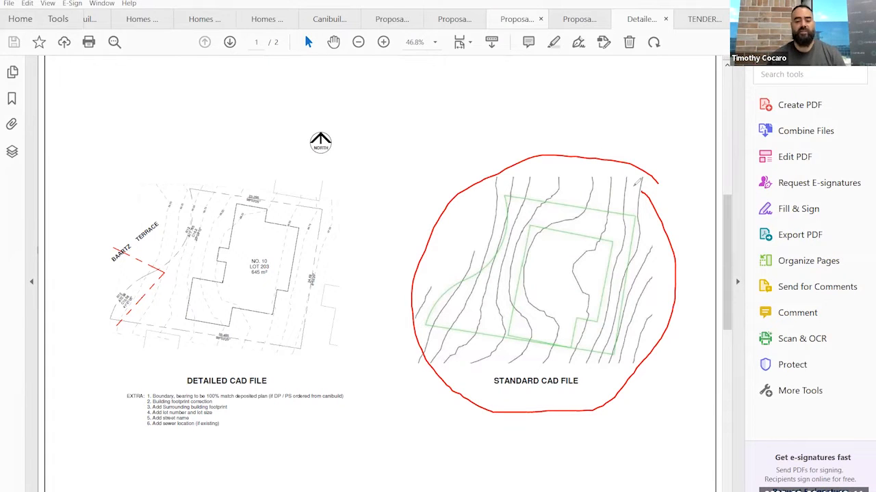
pyautogui.moveTo(361, 213)
pyautogui.mouseDown()
pyautogui.moveTo(287, 171)
pyautogui.moveTo(63, 272)
pyautogui.mouseUp()
pyautogui.moveTo(85, 390)
pyautogui.mouseDown()
pyautogui.moveTo(377, 379)
pyautogui.moveTo(353, 216)
pyautogui.mouseUp()
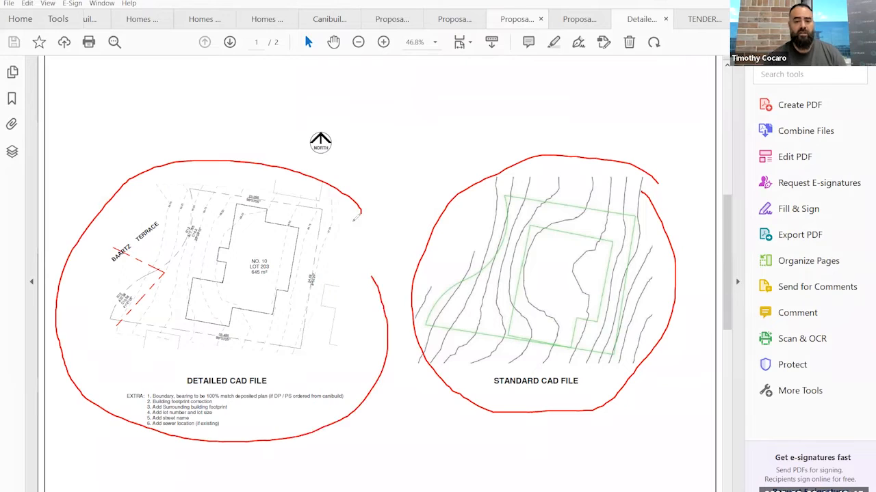
pyautogui.moveTo(410, 121); pyautogui.dragTo(346, 193)
pyautogui.moveTo(356, 136); pyautogui.dragTo(353, 179)
pyautogui.moveTo(412, 167); pyautogui.dragTo(359, 181)
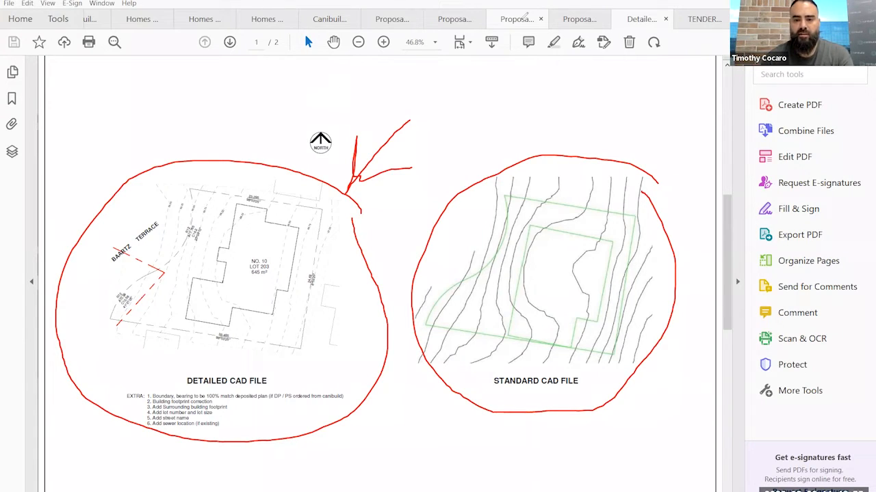
# - Open the TENDER PDF and look through its cover sheet, general notes, site plan, floor plan, elevation and electrical layout
pyautogui.click(699, 20)
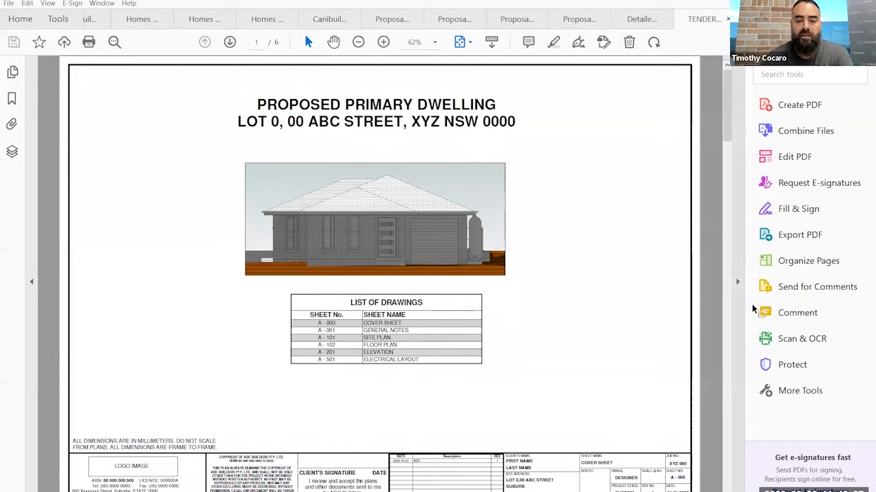
pyautogui.moveTo(571, 168); pyautogui.dragTo(701, 282)
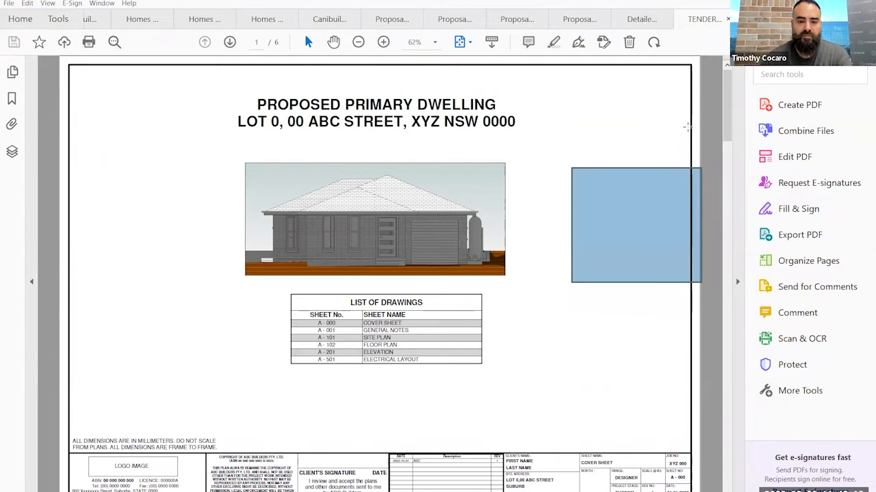
pyautogui.press('Right')
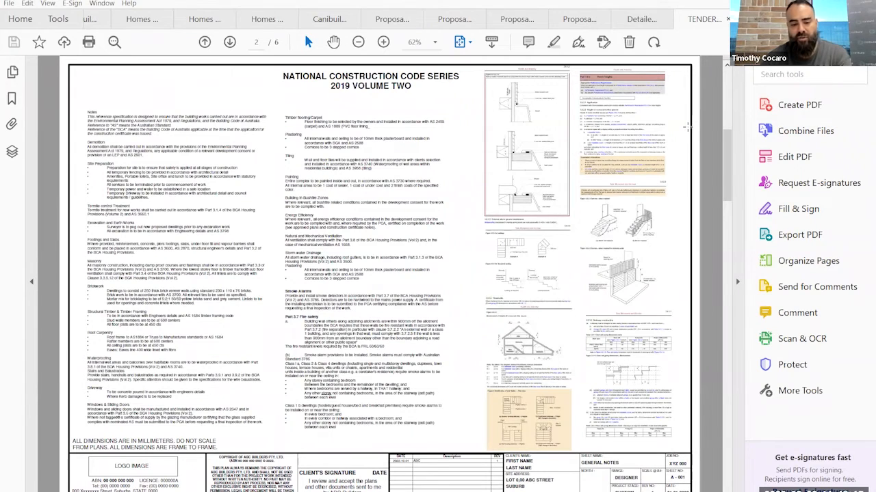
pyautogui.scroll(-2, 686, 127)
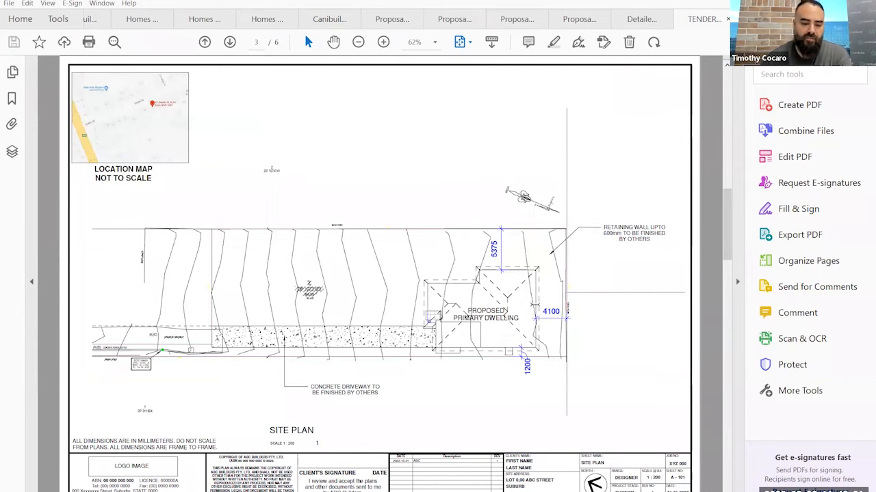
pyautogui.scroll(-2, 534, 303)
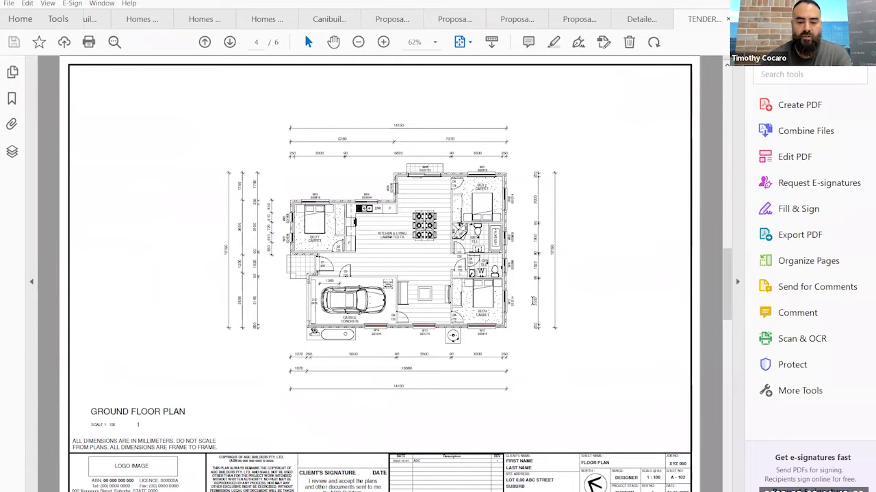
pyautogui.scroll(-2, 533, 303)
pyautogui.scroll(-2, 534, 305)
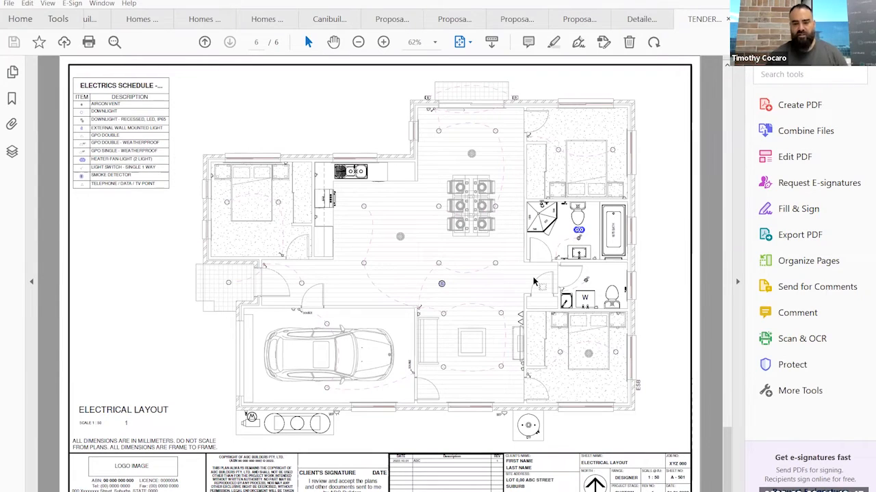
pyautogui.scroll(2, 310, 247)
pyautogui.scroll(4, 310, 247)
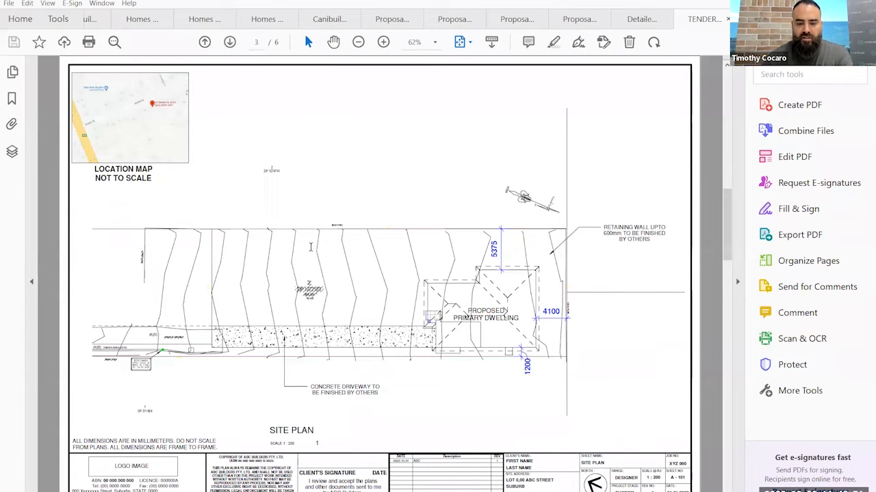
pyautogui.scroll(4, 311, 250)
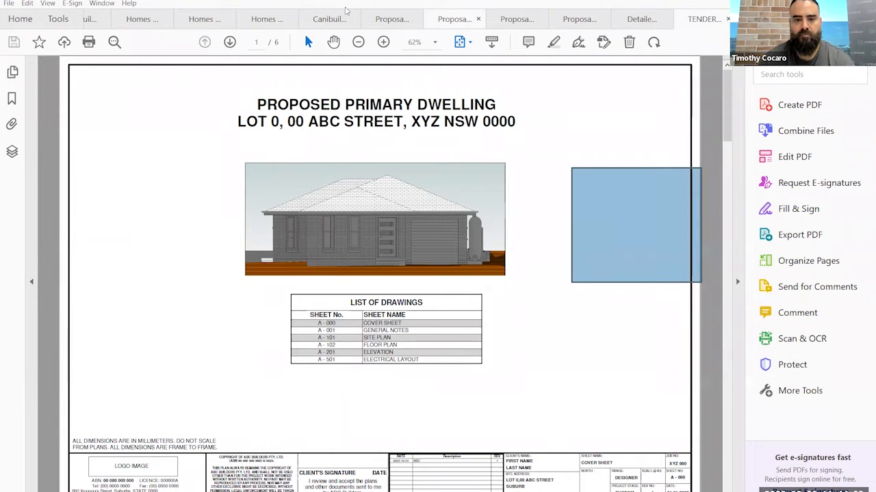
# - Switch back to Canibuild and open the Analytics Usage page
pyautogui.hotkey('alt', 'Tab')
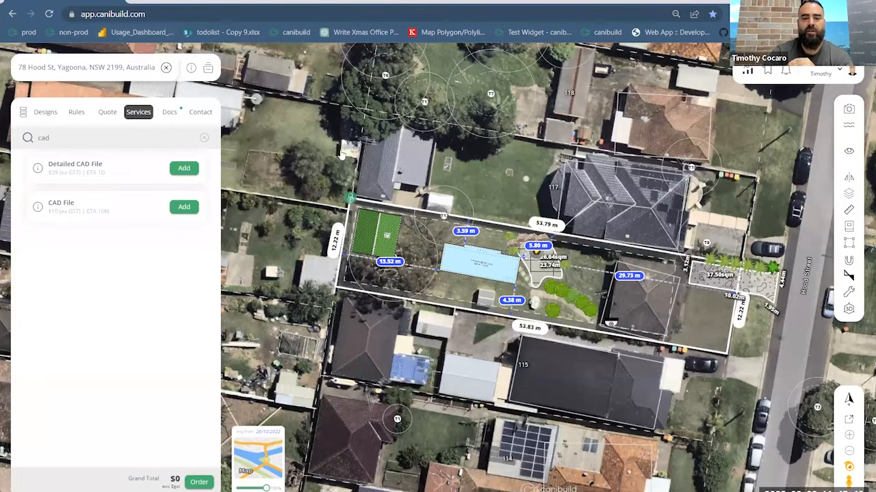
pyautogui.scroll(-5, 355, 188)
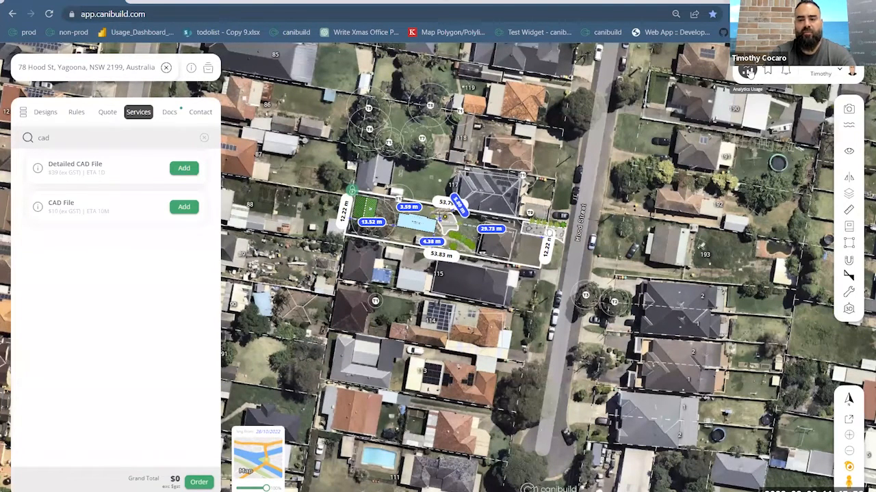
pyautogui.click(748, 71)
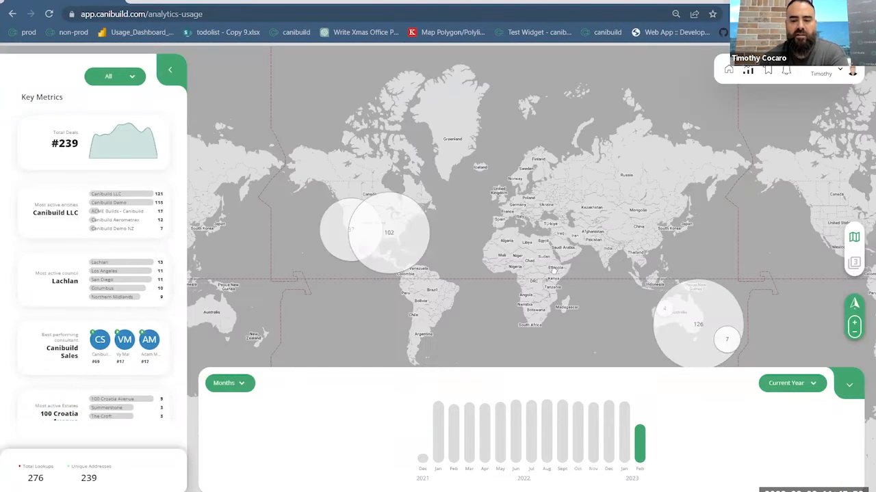
# - Examine the February 2023 deal clusters on the map, from eastern Australia in to the Sydney area
pyautogui.moveTo(563, 282); pyautogui.dragTo(493, 254)
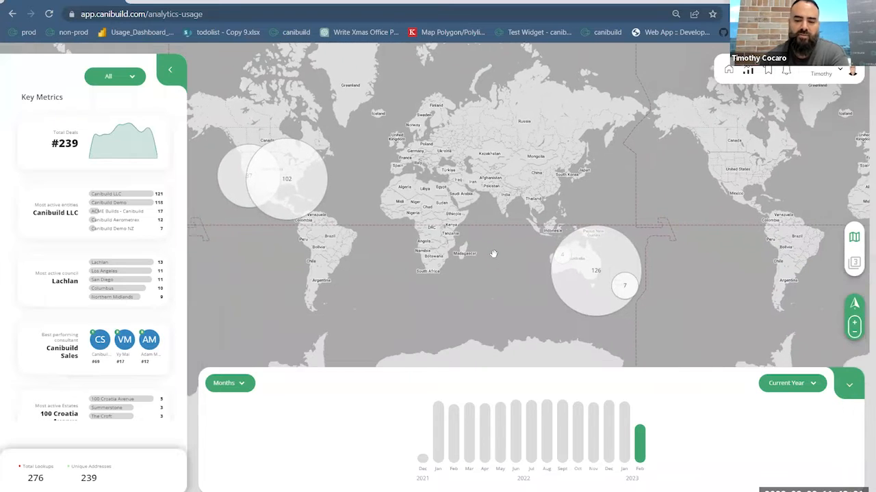
pyautogui.scroll(3, 565, 254)
pyautogui.scroll(5, 565, 251)
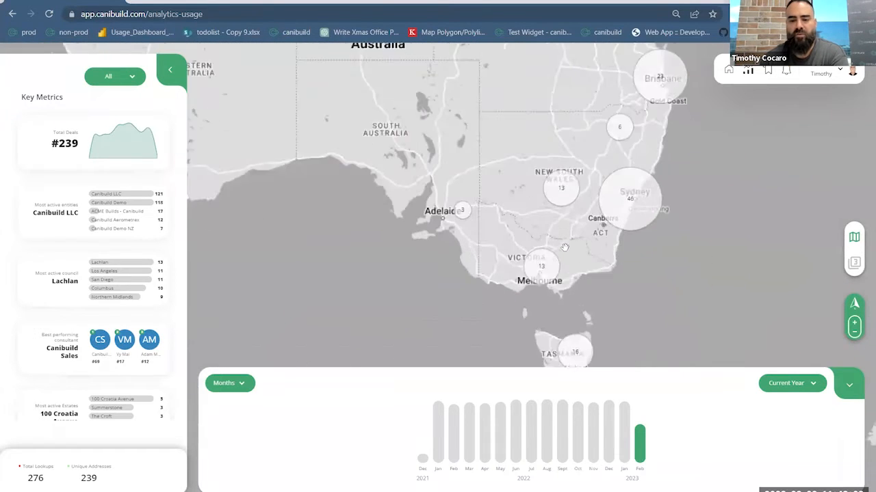
pyautogui.moveTo(697, 250); pyautogui.dragTo(655, 303)
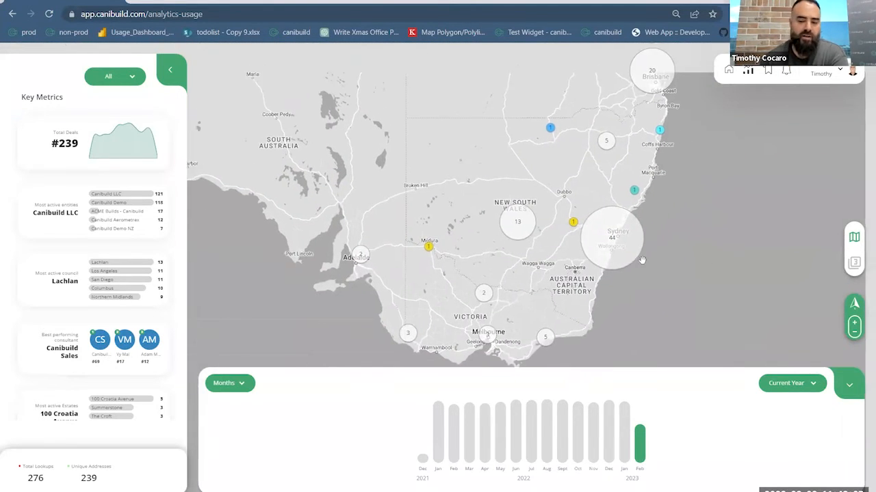
pyautogui.scroll(4, 641, 257)
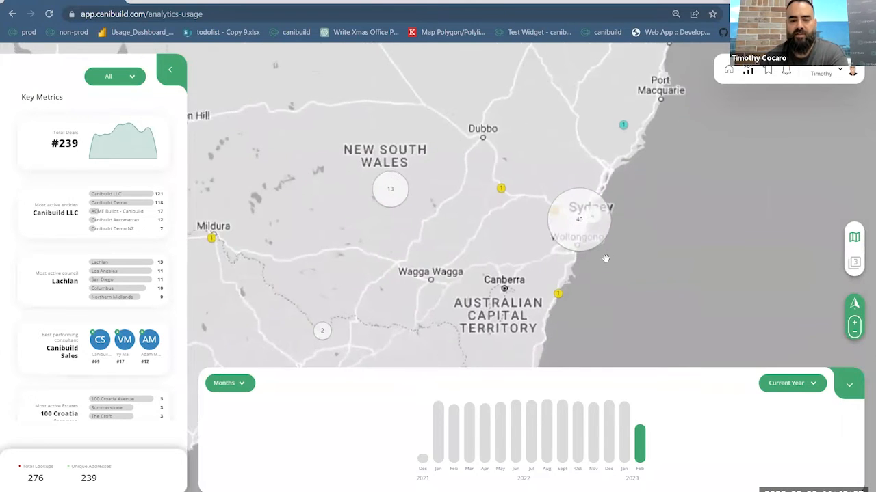
pyautogui.scroll(2, 559, 167)
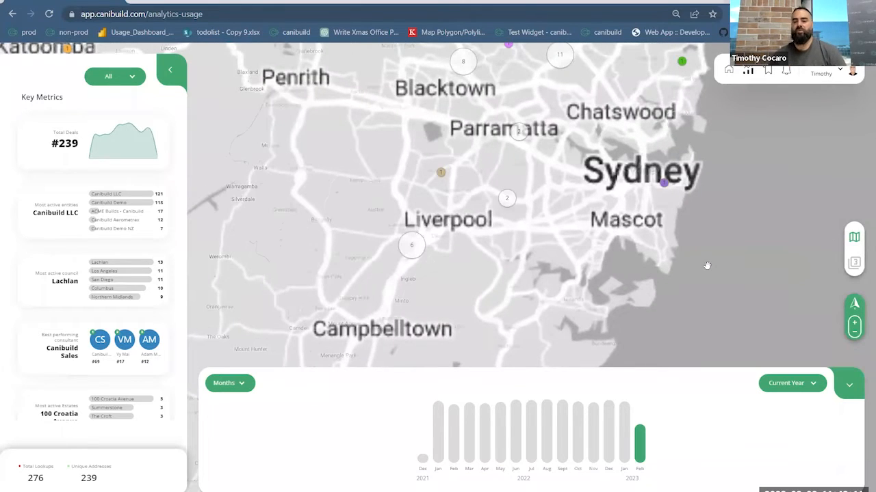
pyautogui.moveTo(765, 324); pyautogui.dragTo(768, 377)
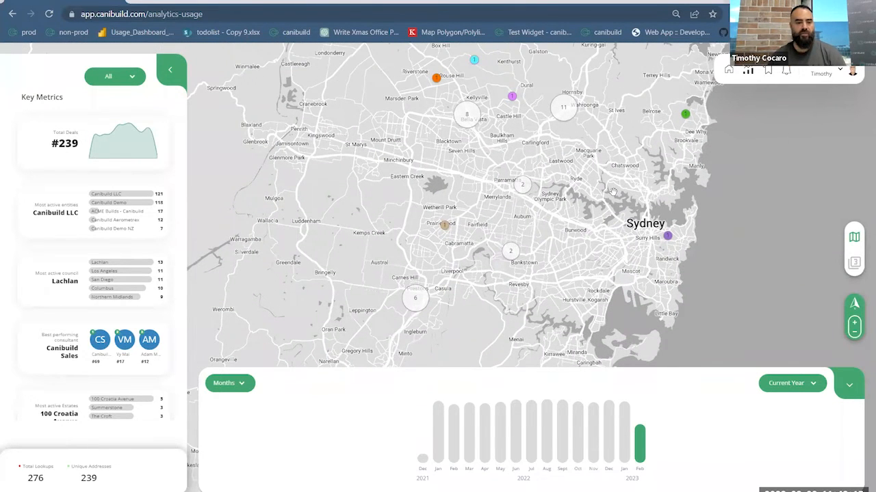
pyautogui.scroll(-2, 612, 191)
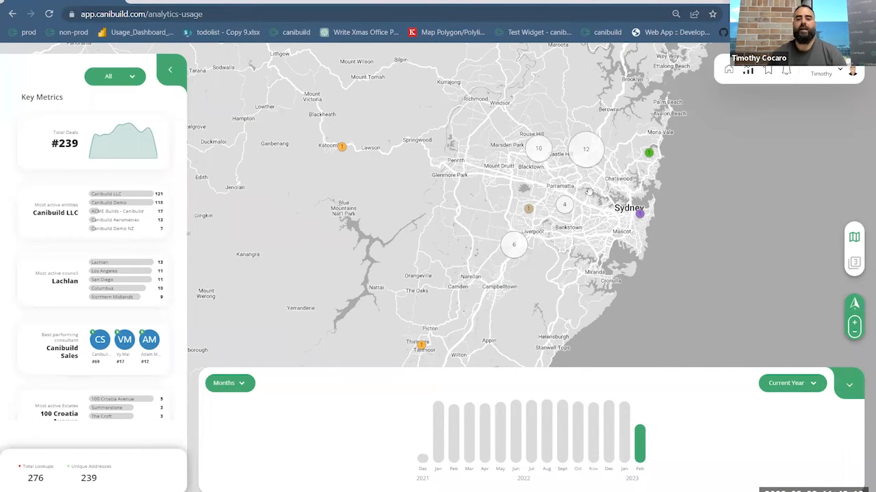
pyautogui.scroll(3, 589, 192)
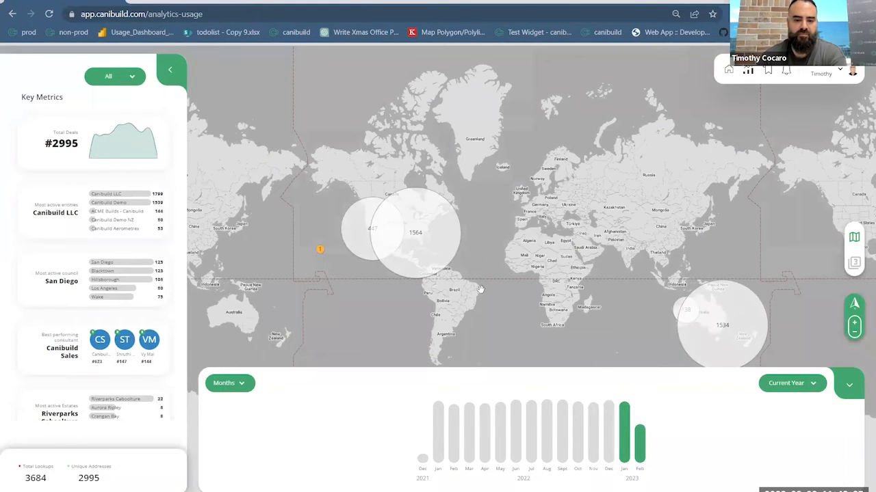
# - Examine the January and February 2023 deal clusters across the United States
pyautogui.scroll(2, 383, 230)
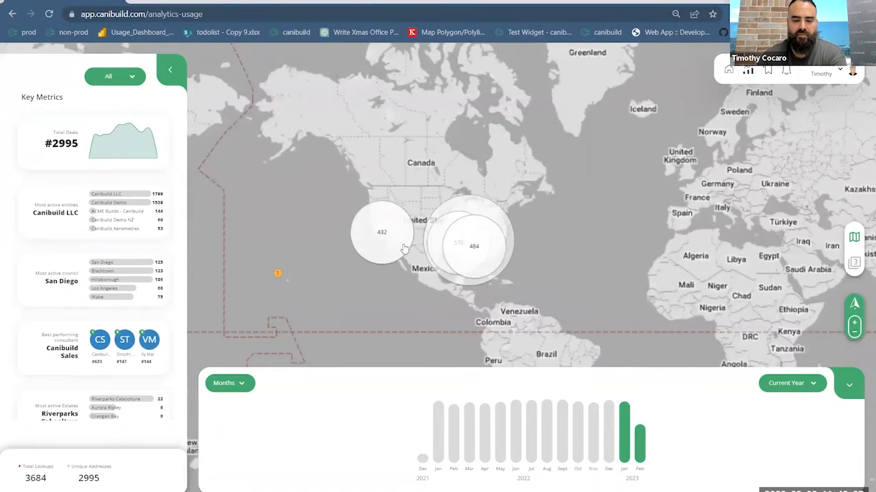
pyautogui.scroll(3, 385, 221)
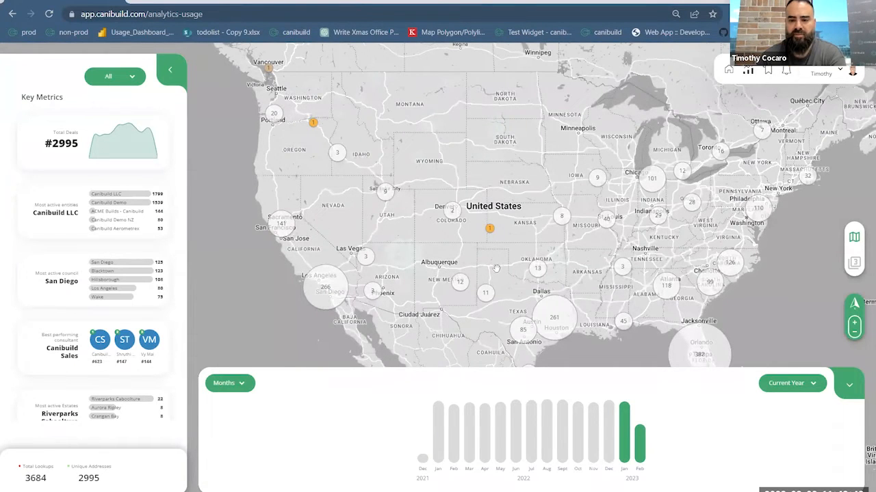
pyautogui.moveTo(507, 271); pyautogui.dragTo(416, 219)
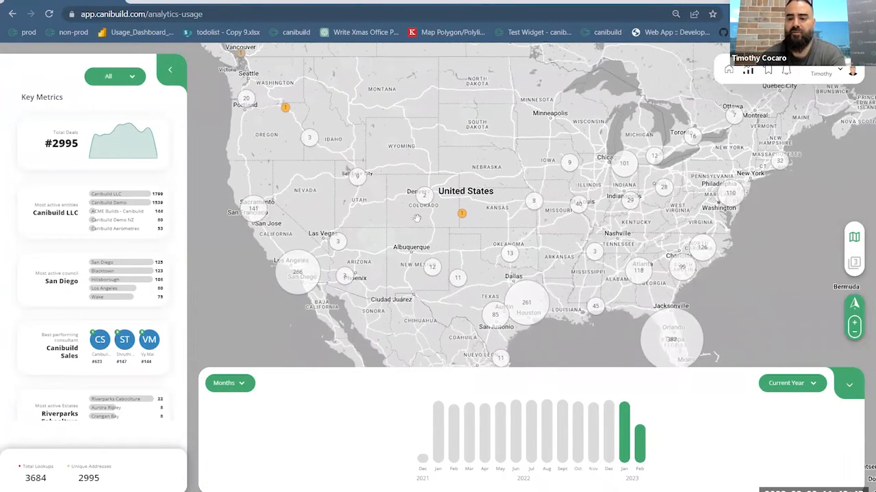
pyautogui.moveTo(675, 335); pyautogui.dragTo(341, 200)
pyautogui.scroll(-3, 615, 308)
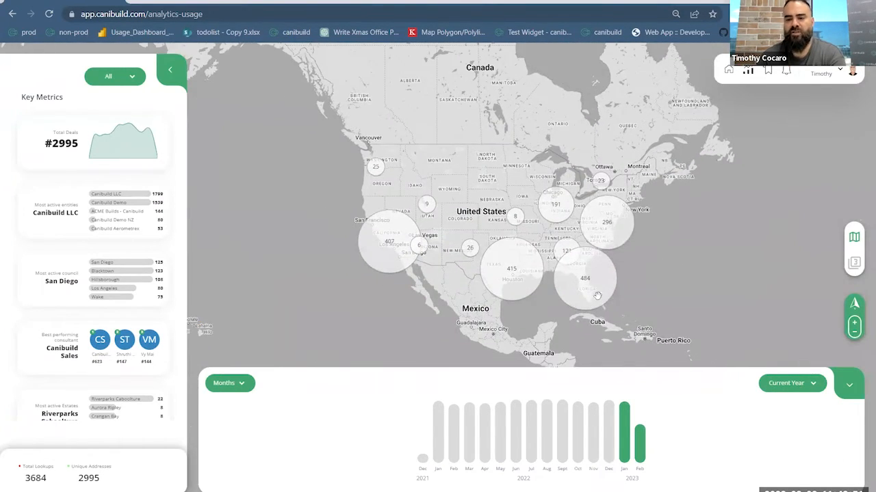
# - Move across the map to Australia and examine the deal clusters around Sydney and New South Wales
pyautogui.moveTo(598, 294); pyautogui.dragTo(435, 227)
pyautogui.moveTo(641, 290); pyautogui.dragTo(545, 259)
pyautogui.moveTo(649, 305); pyautogui.dragTo(568, 266)
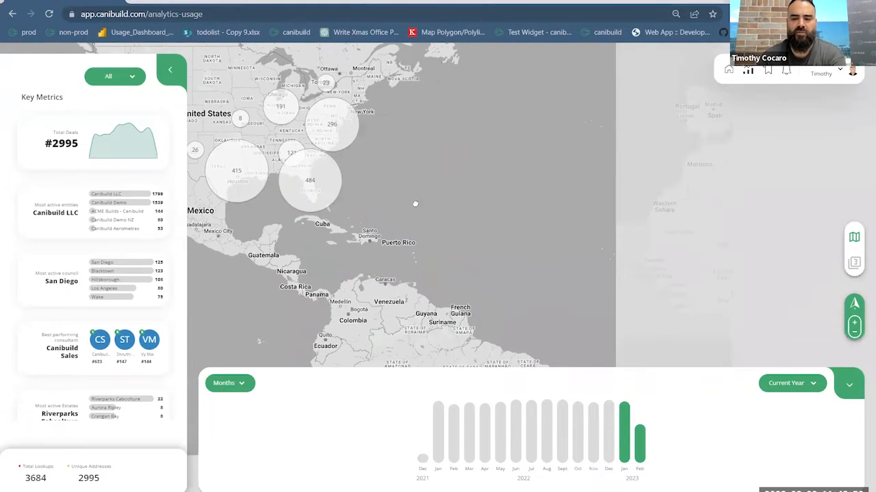
pyautogui.moveTo(533, 291); pyautogui.dragTo(457, 239)
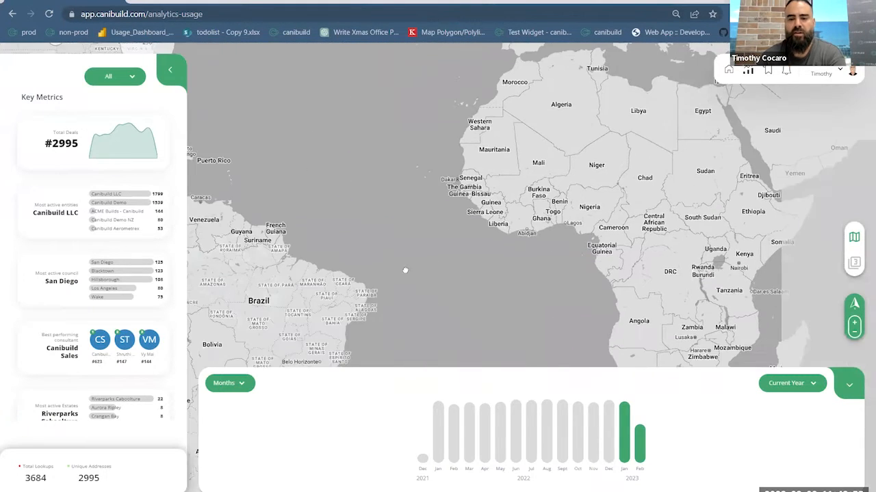
pyautogui.moveTo(527, 237); pyautogui.dragTo(471, 230)
pyautogui.moveTo(670, 301); pyautogui.dragTo(475, 231)
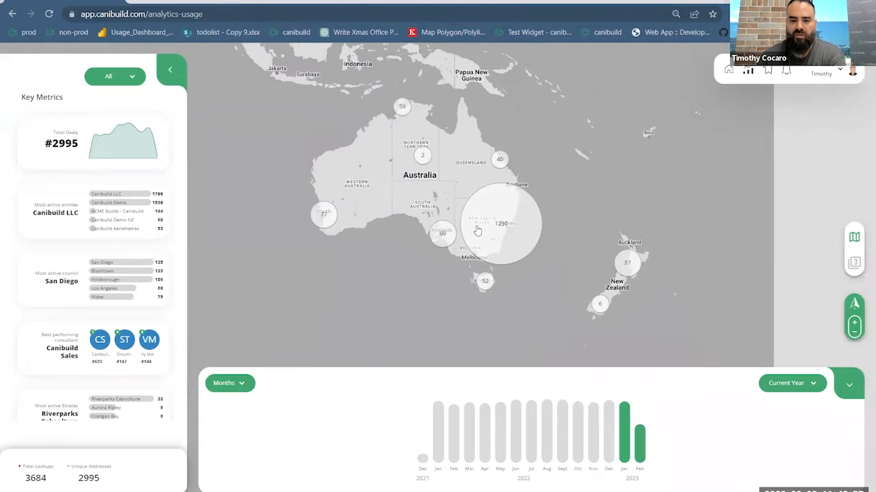
pyautogui.scroll(2, 474, 230)
pyautogui.scroll(3, 472, 225)
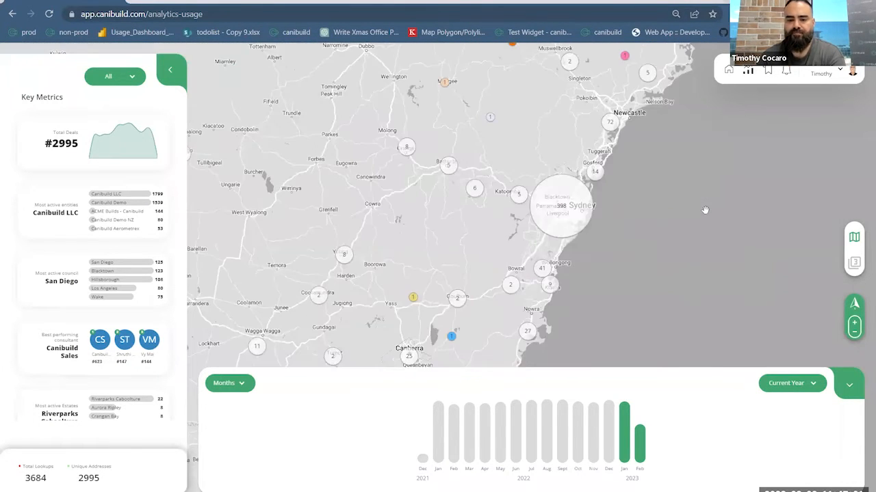
# - Switch the deal map to the Dot view and show the details of a deal near Sydney
pyautogui.click(854, 237)
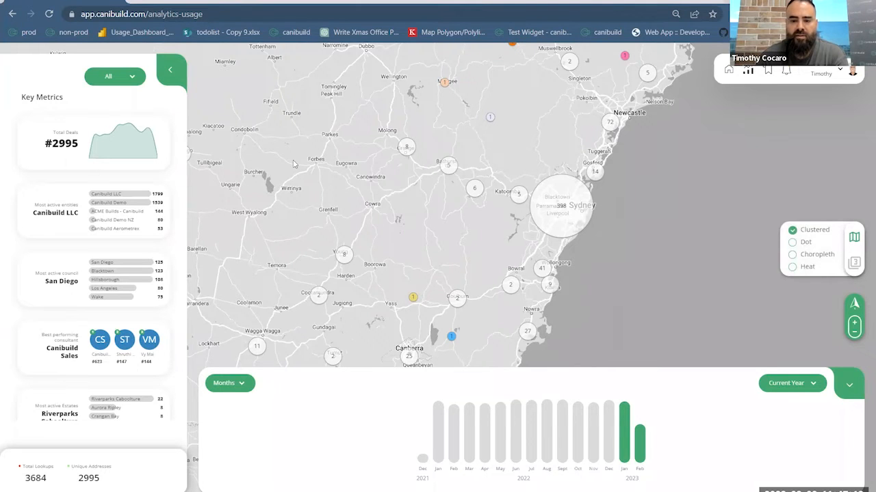
pyautogui.click(569, 230)
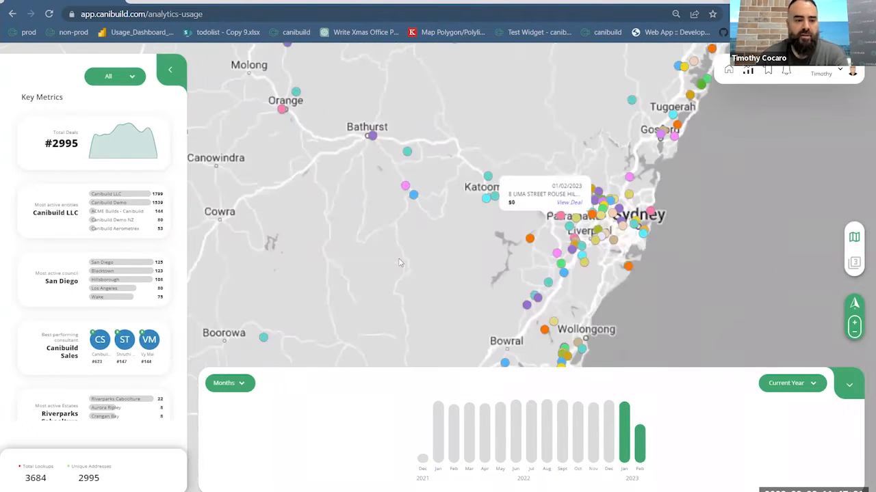
# - Open the best performing consultants list and filter the map by the second, third, fourth and eleventh consultants
pyautogui.scroll(-2, 72, 294)
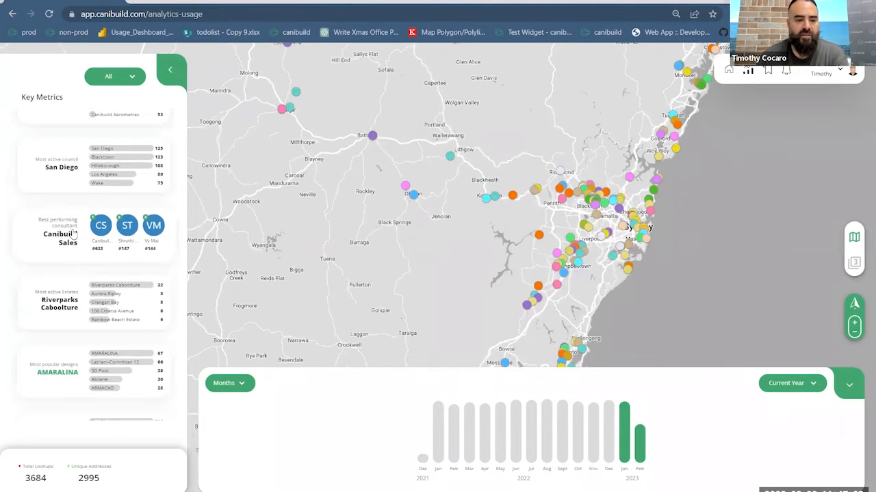
pyautogui.click(99, 255)
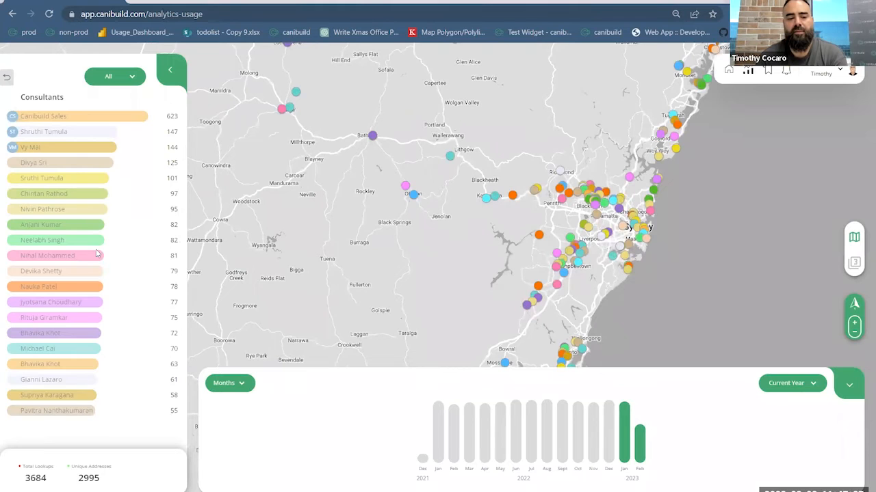
pyautogui.click(79, 132)
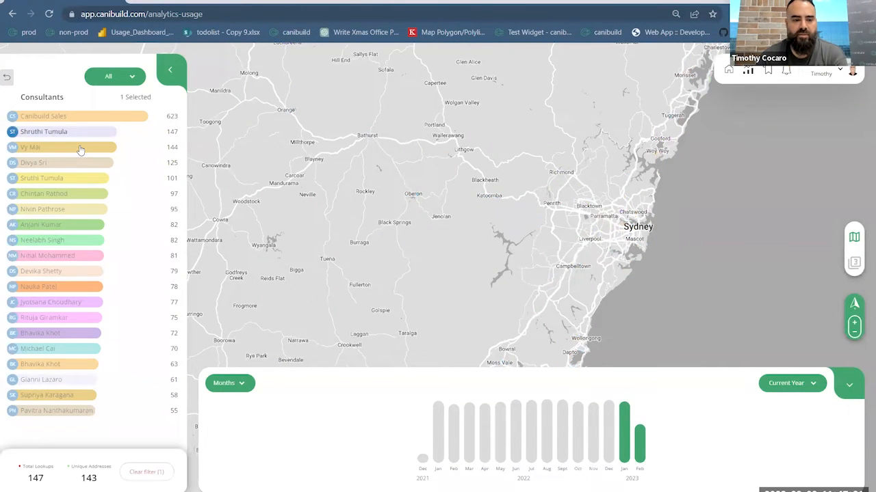
pyautogui.click(79, 148)
pyautogui.click(82, 164)
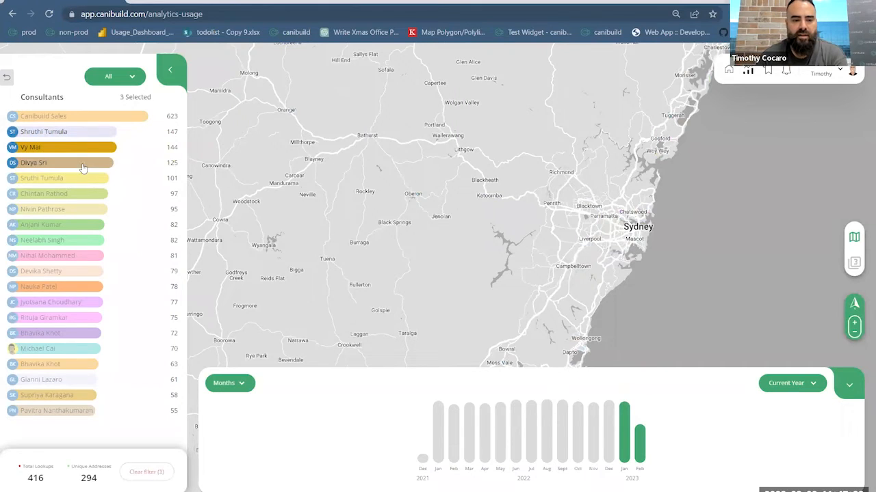
pyautogui.click(52, 271)
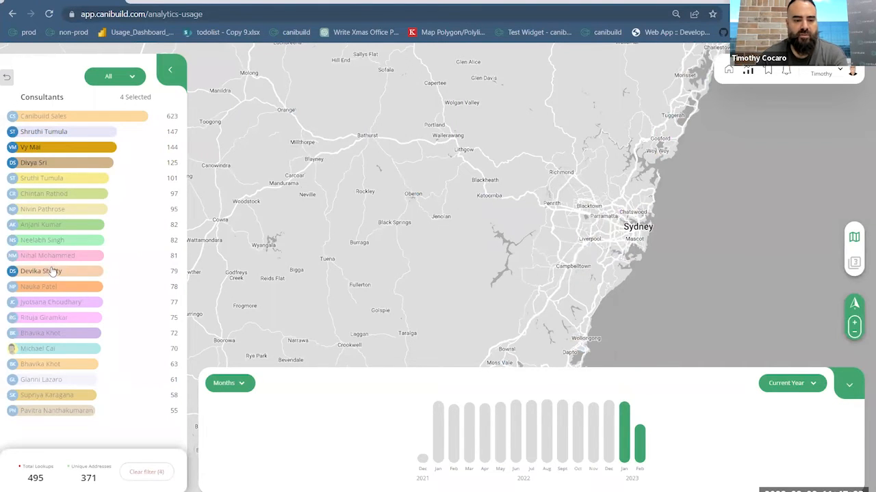
# - Remove the consultant filters and return to the Key Metrics overview
pyautogui.click(53, 273)
pyautogui.click(70, 164)
pyautogui.click(73, 149)
pyautogui.click(74, 149)
pyautogui.click(73, 148)
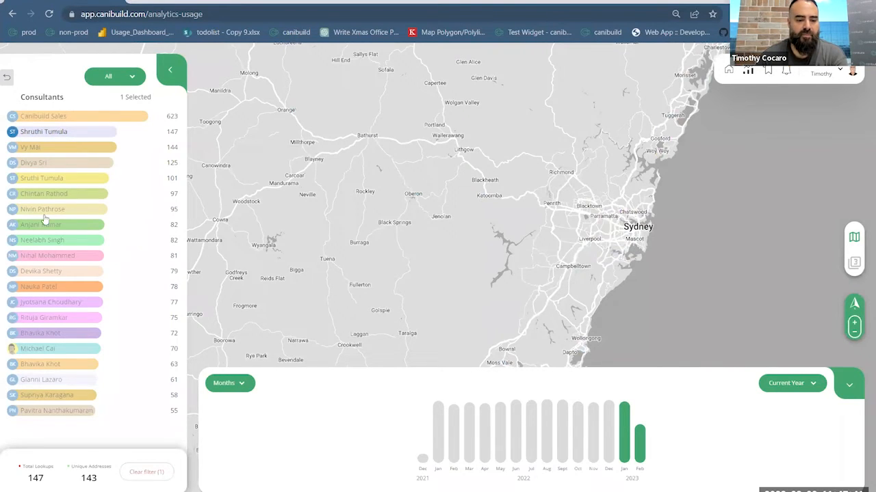
pyautogui.click(9, 79)
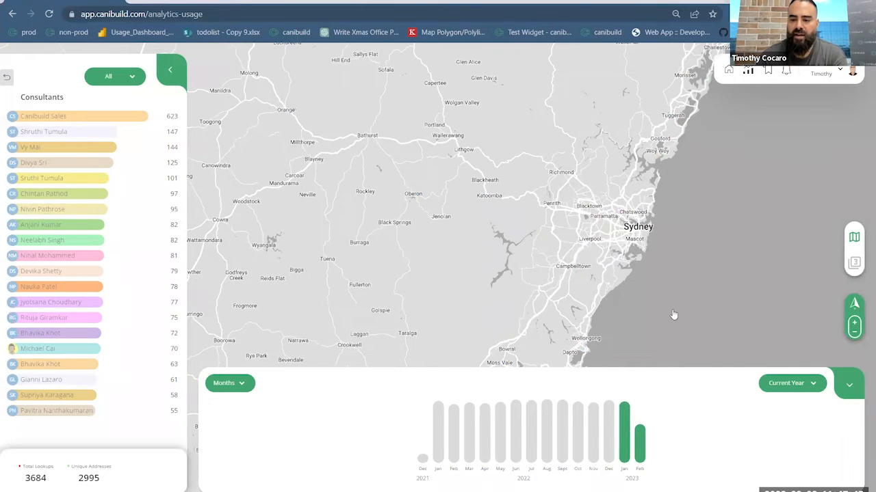
# - Compare the Sydney-area deals in the Heat and Choropleth map views
pyautogui.click(853, 245)
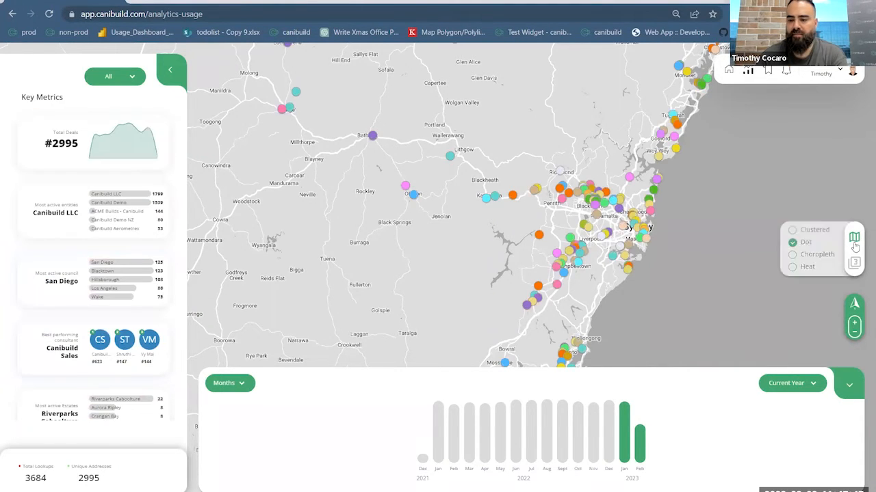
pyautogui.click(806, 271)
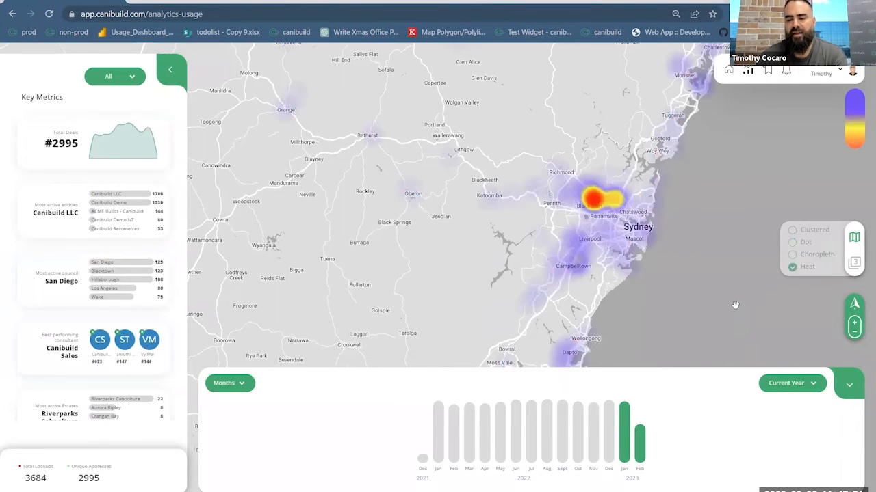
pyautogui.scroll(3, 651, 234)
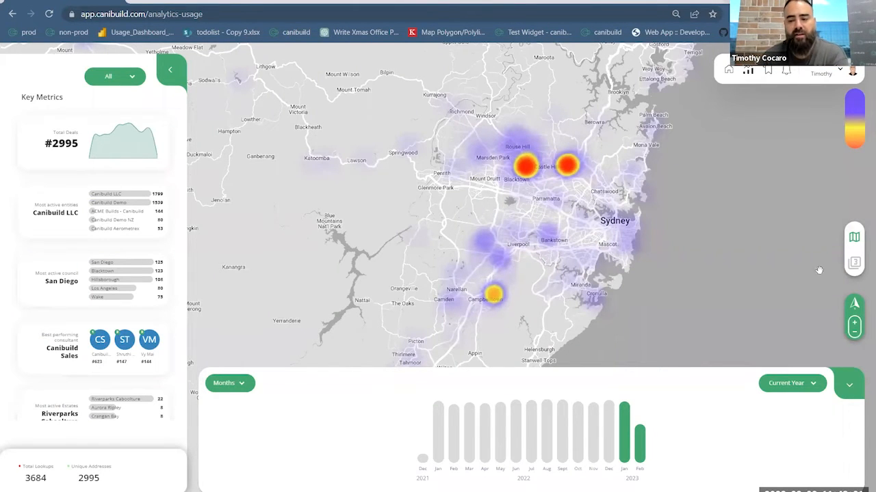
pyautogui.click(854, 238)
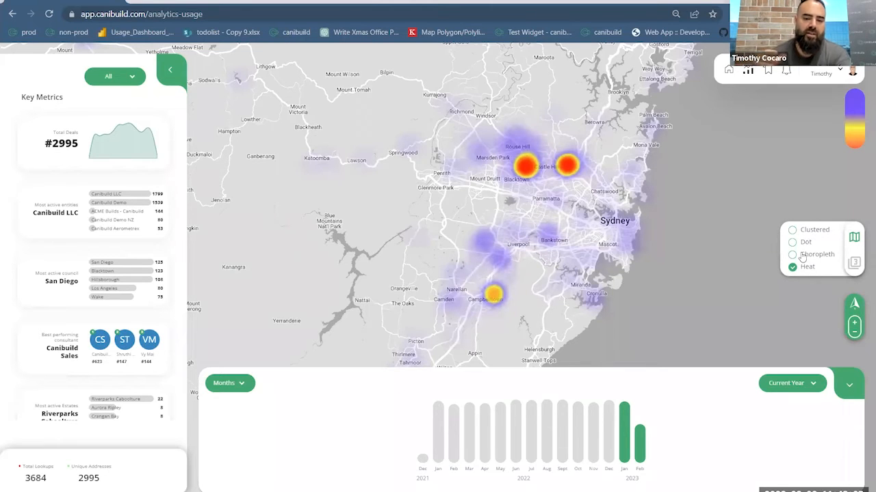
pyautogui.click(802, 255)
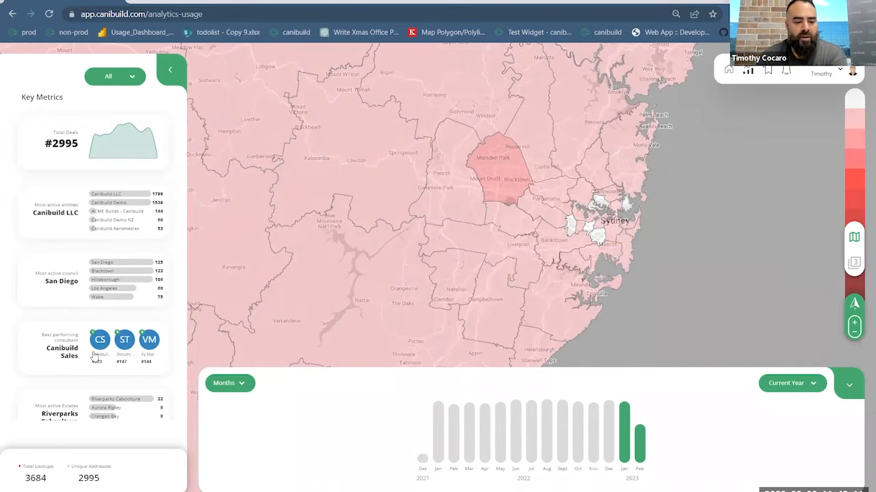
# - Look through the most active estates list and return to Key Metrics
pyautogui.scroll(-2, 95, 356)
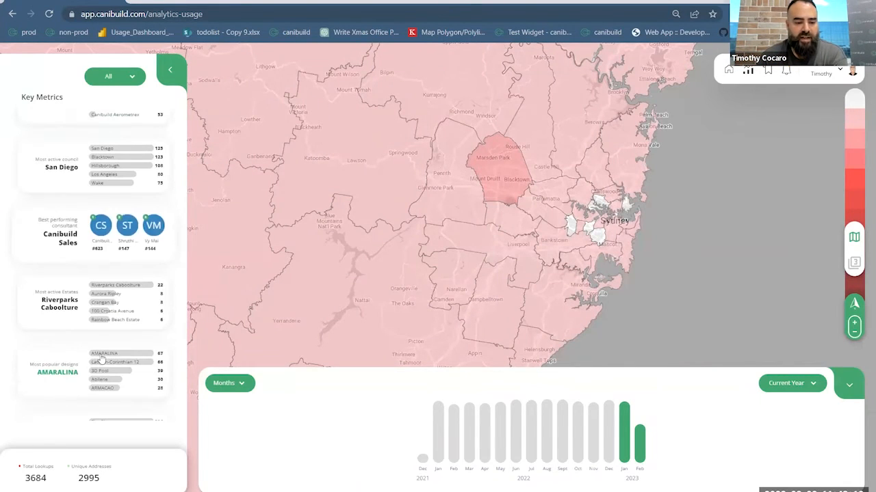
pyautogui.click(82, 306)
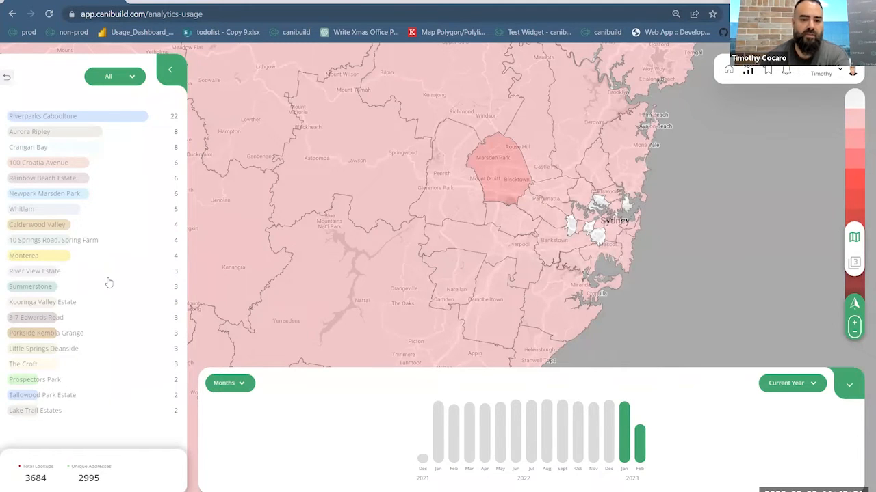
pyautogui.click(110, 352)
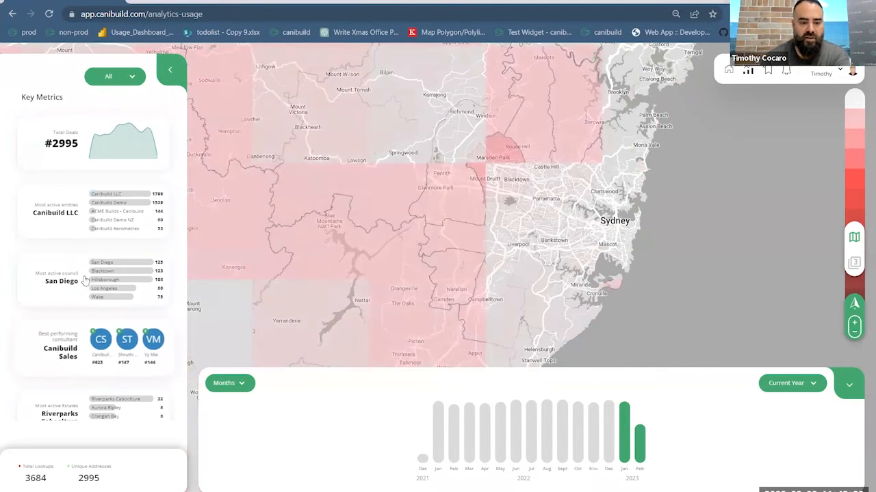
# - Filter the deals by the Abilene design from the most popular designs, with the map in Dot view
pyautogui.scroll(-5, 73, 304)
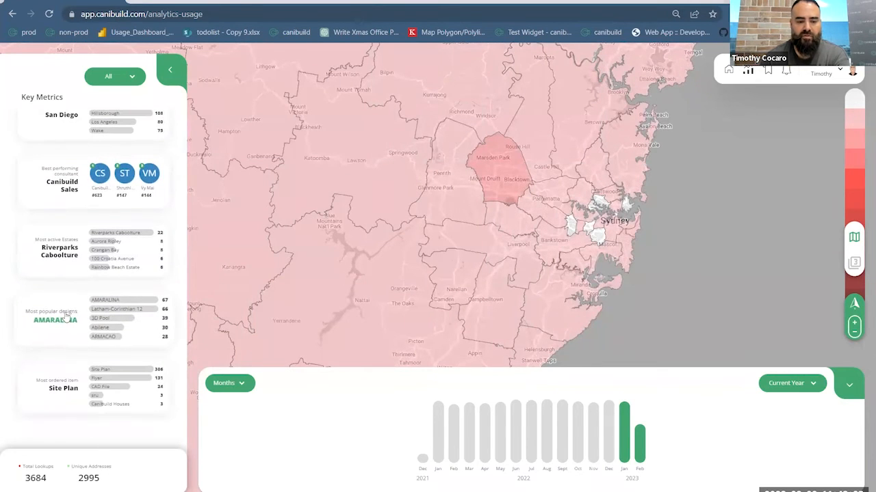
pyautogui.click(96, 349)
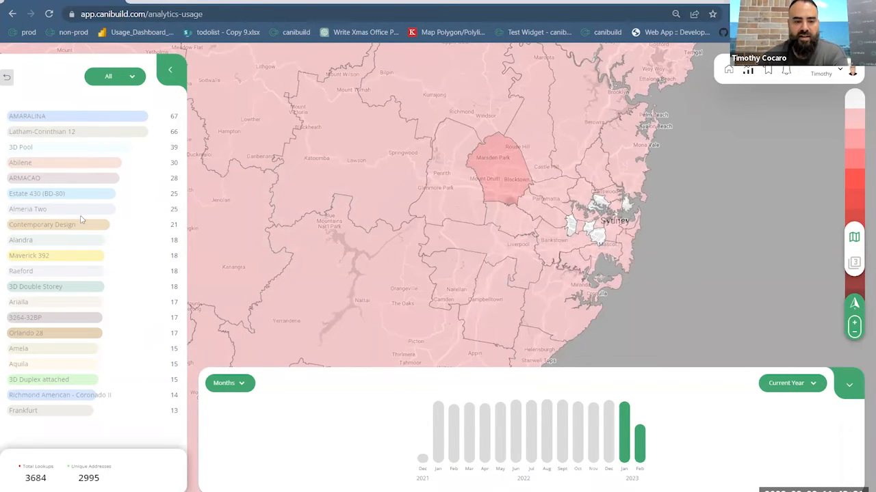
pyautogui.click(854, 237)
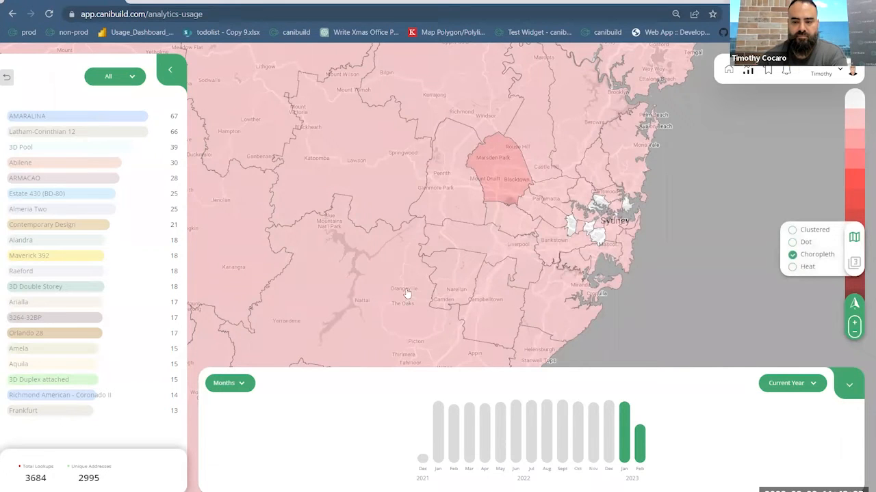
pyautogui.click(370, 280)
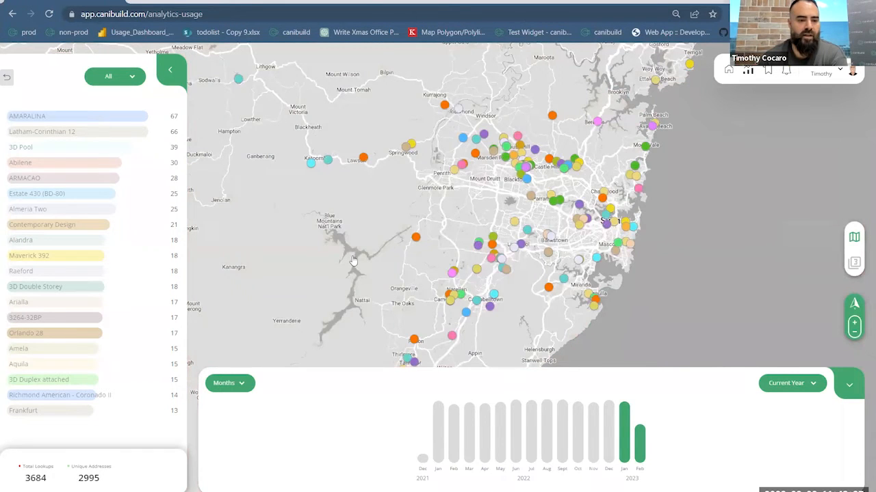
pyautogui.click(55, 167)
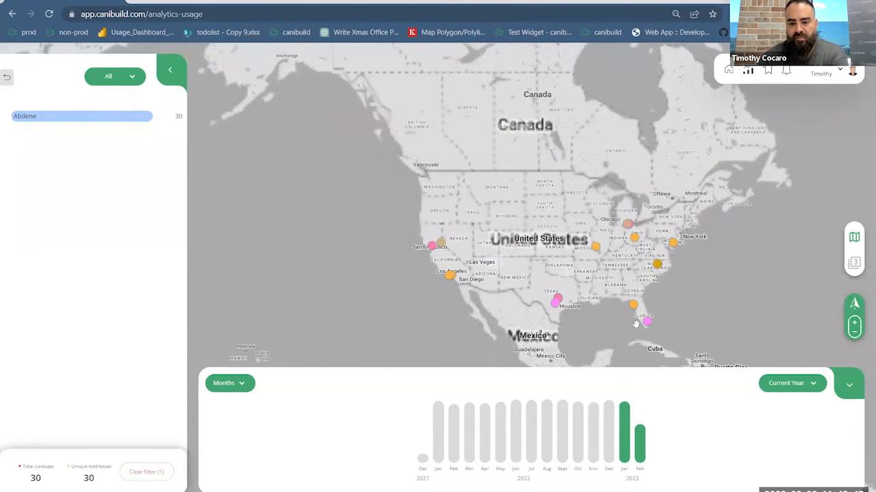
# - Locate the Abilene deal at Spanish Fort on the United States map and view that deal
pyautogui.click(646, 321)
pyautogui.scroll(4, 638, 321)
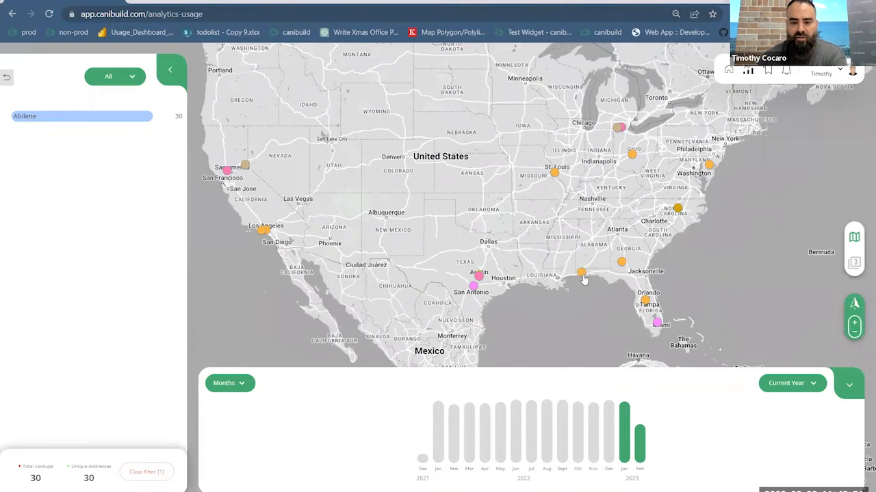
pyautogui.click(581, 274)
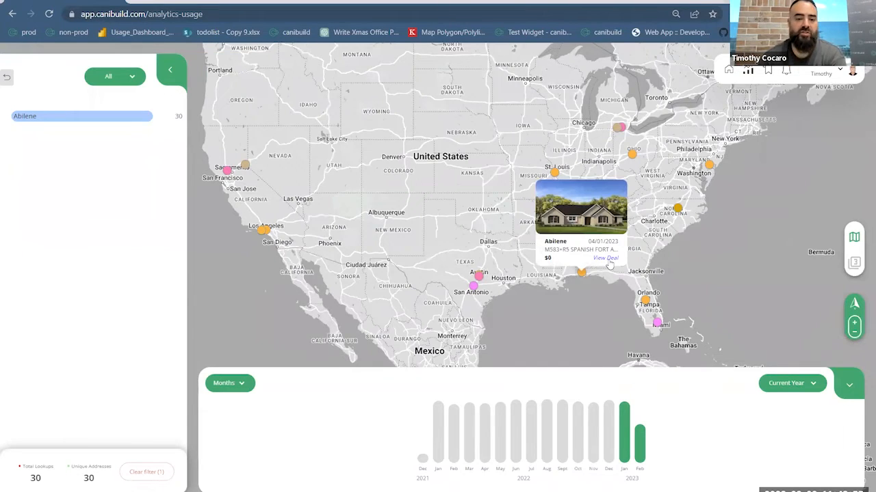
pyautogui.moveTo(582, 273)
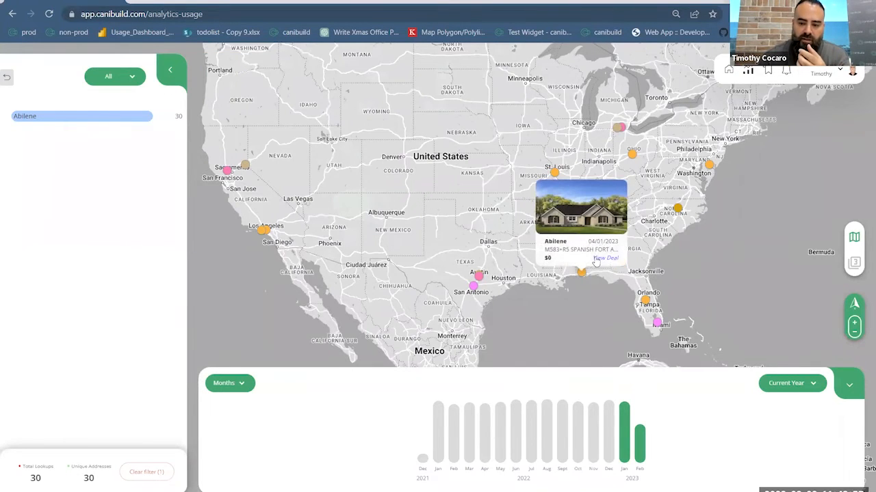
pyautogui.click(597, 260)
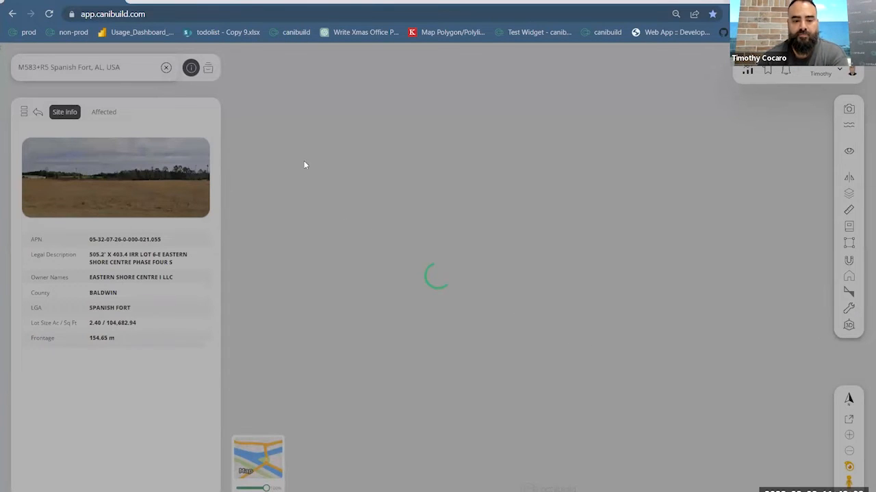
# - Clear the Spanish Fort site from the address search and return to the Analytics Usage page
pyautogui.click(151, 66)
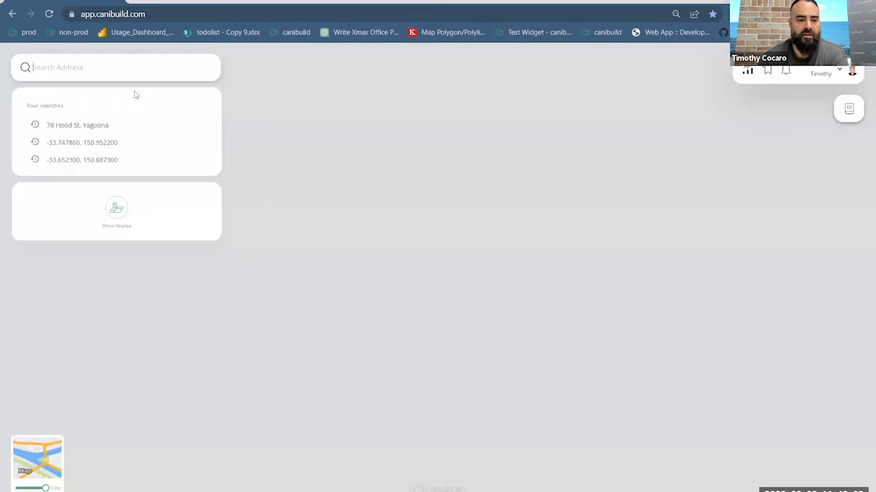
pyautogui.click(747, 71)
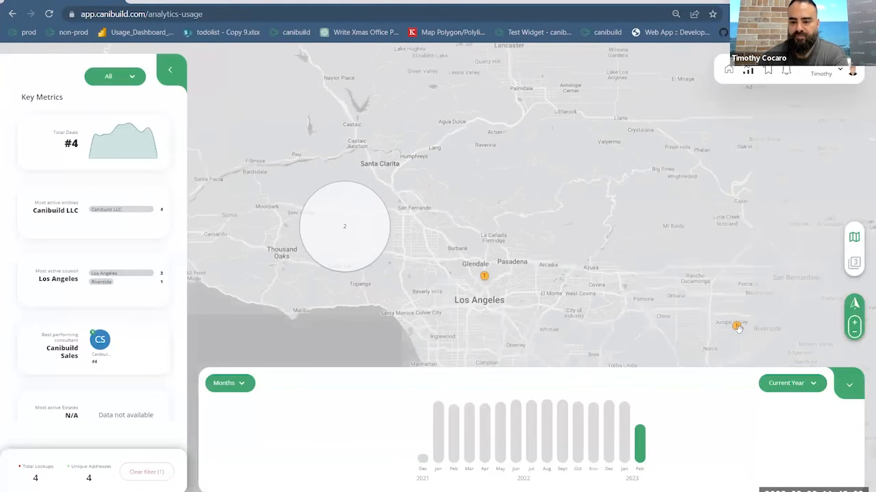
# - Bring eastern Australia into the map and clear the active deal filter
pyautogui.scroll(-5, 732, 301)
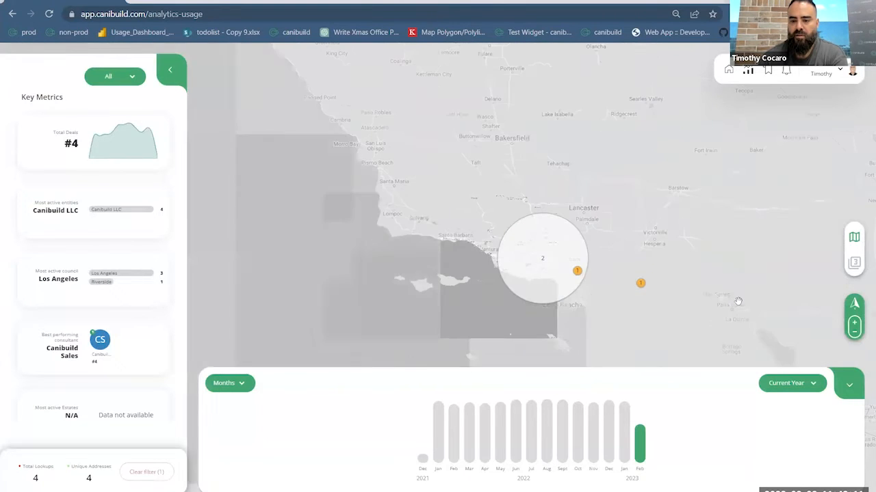
pyautogui.scroll(-5, 773, 310)
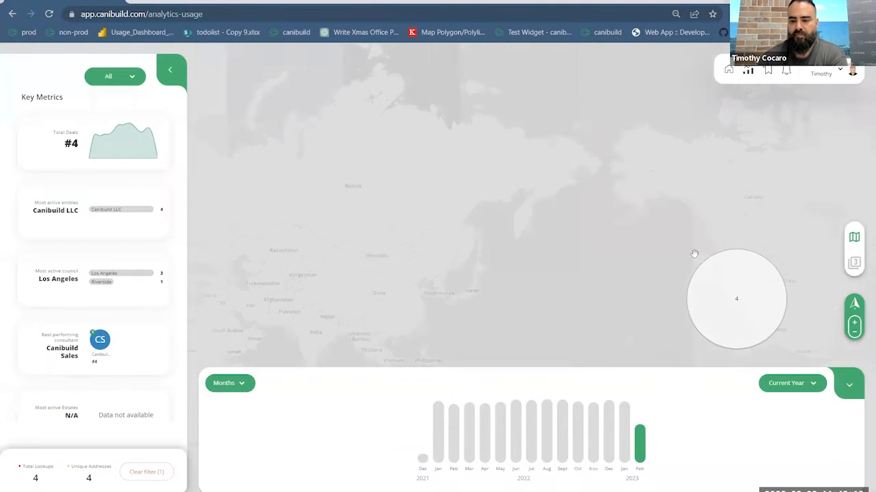
pyautogui.moveTo(720, 301); pyautogui.dragTo(516, 237)
pyautogui.moveTo(655, 265); pyautogui.dragTo(408, 250)
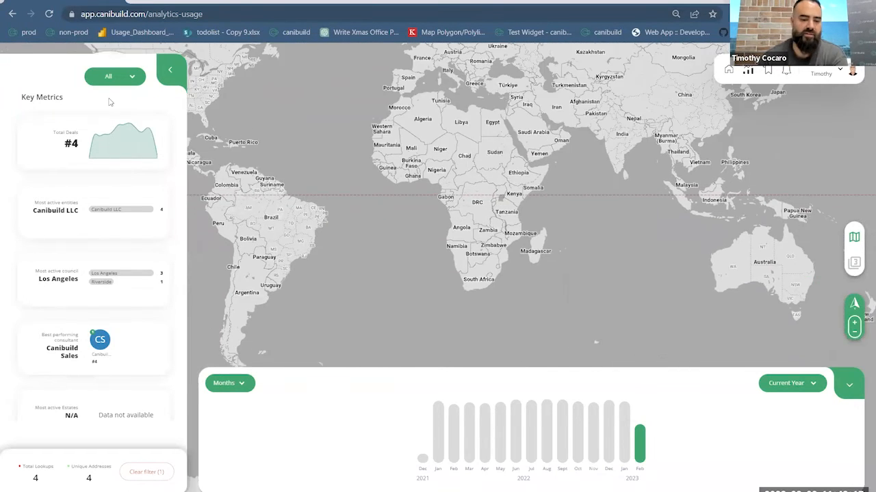
pyautogui.click(97, 136)
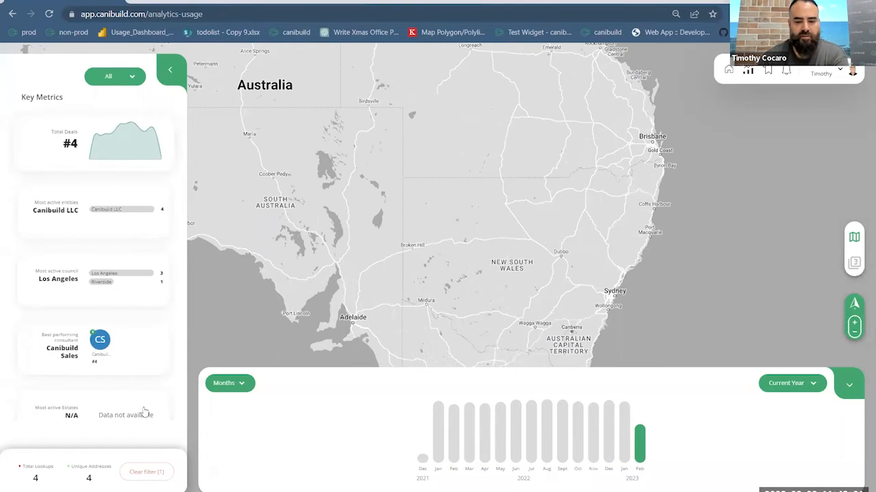
pyautogui.click(146, 472)
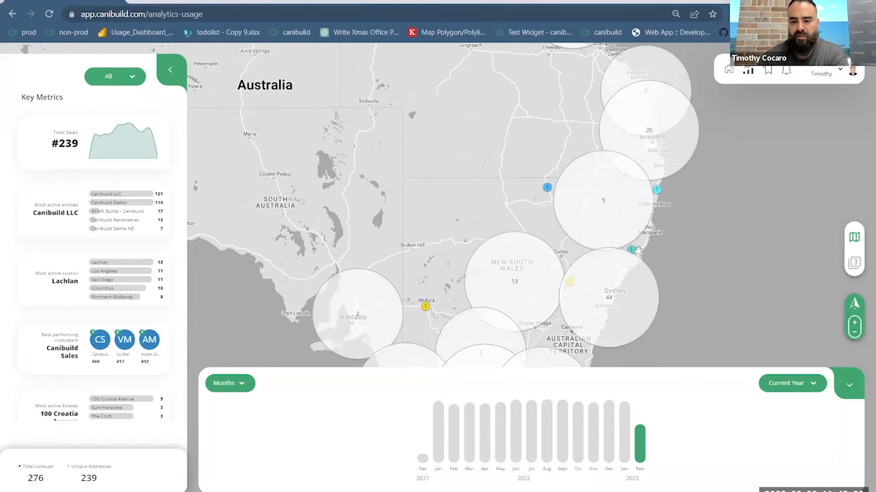
# - Open the 02/02/2023 deal on the New South Wales coast north of Sydney and inspect its lot boundaries
pyautogui.click(630, 251)
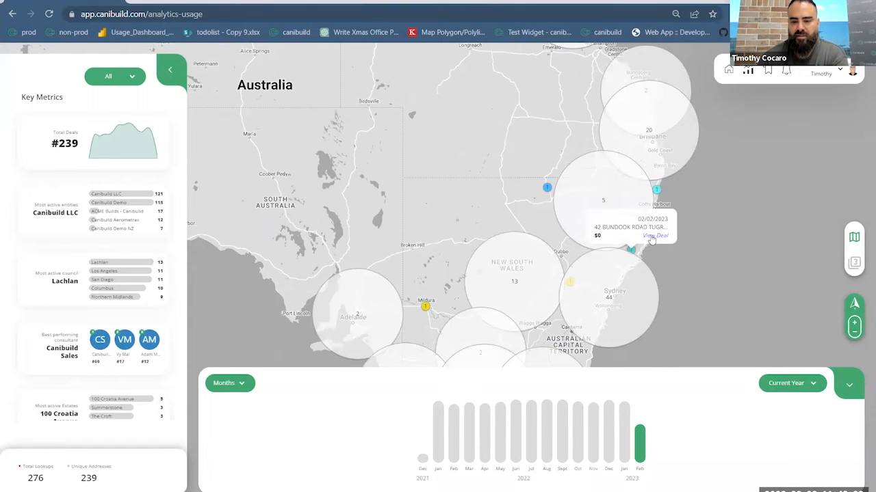
pyautogui.click(653, 236)
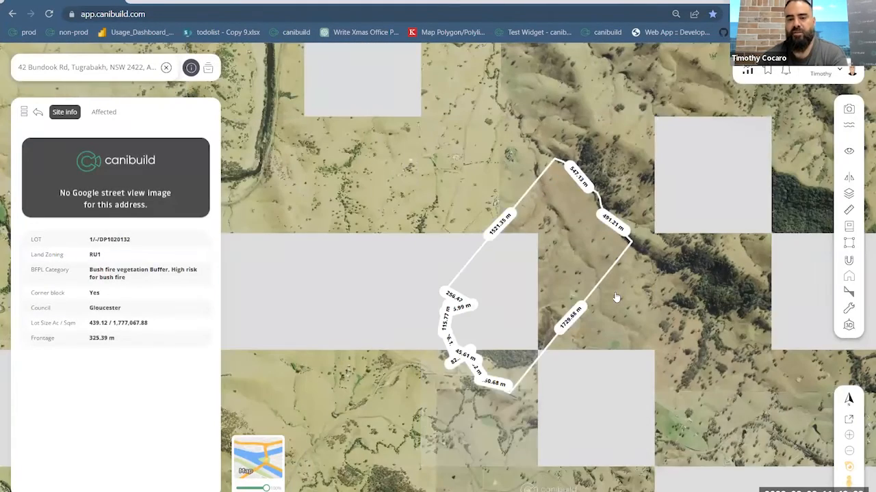
pyautogui.scroll(1, 467, 351)
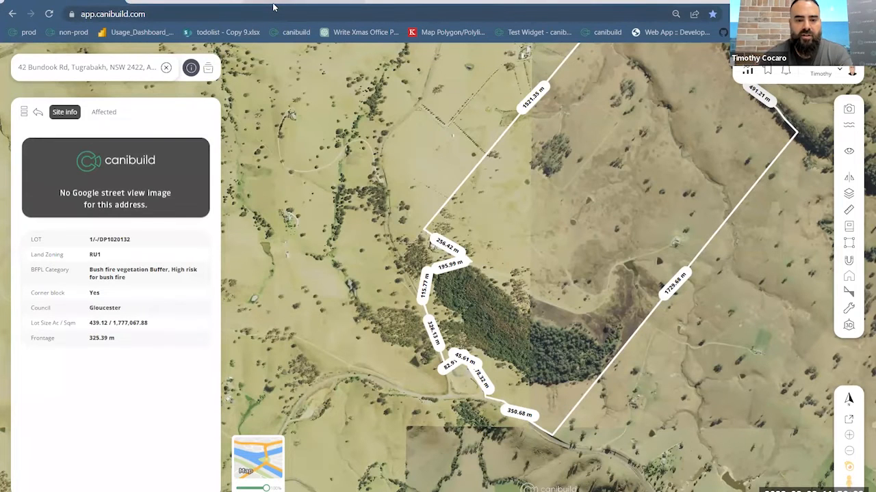
# - Find the canibuild test-widget page among the open browser pages and load it again
pyautogui.click(389, 7)
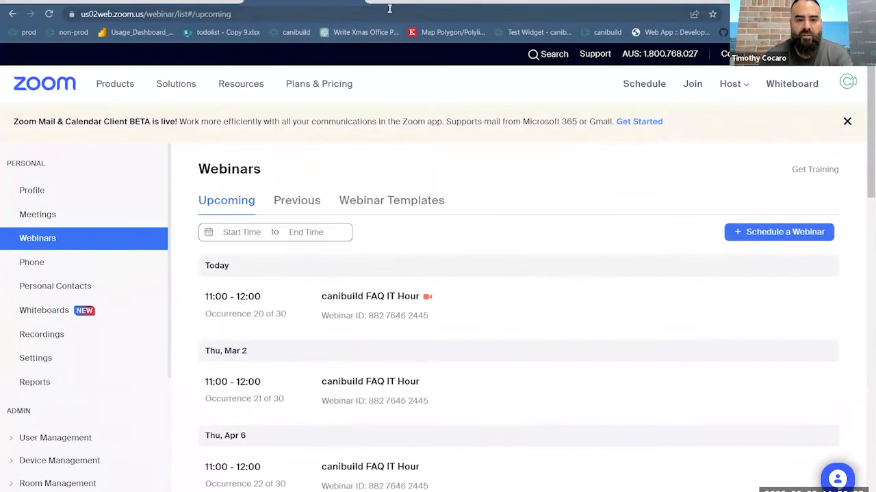
pyautogui.click(387, 6)
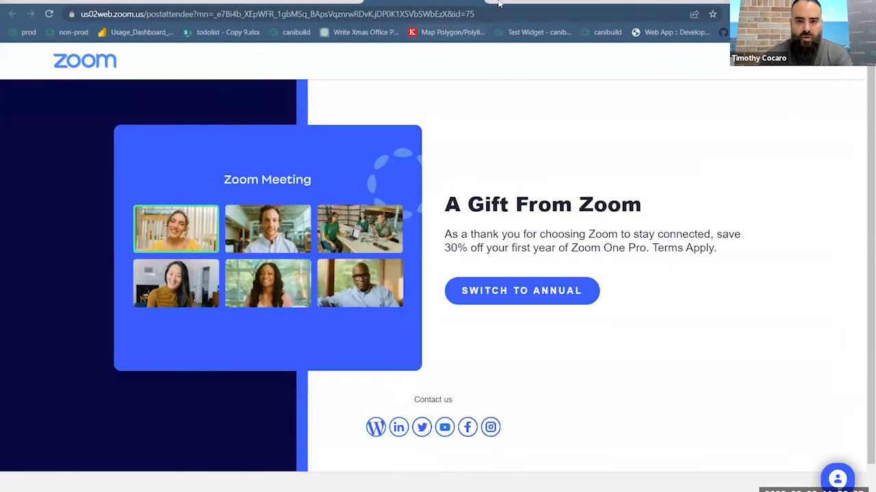
pyautogui.click(198, 4)
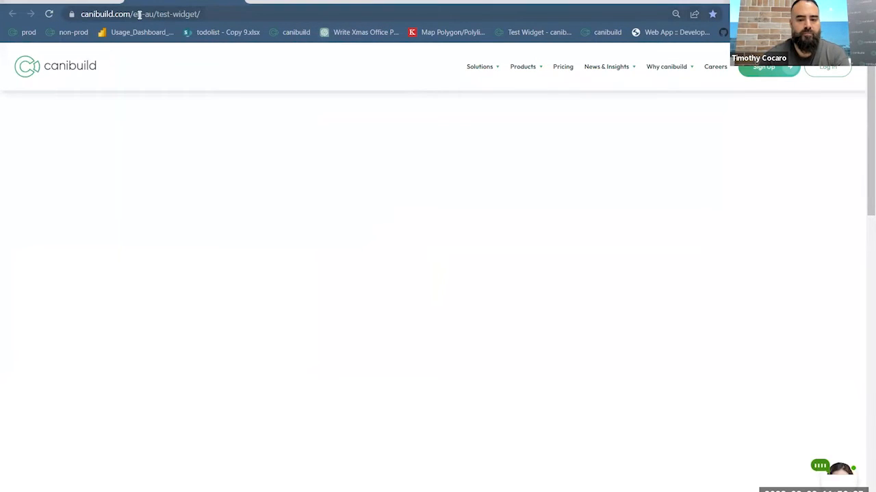
pyautogui.click(218, 15)
pyautogui.press('Return')
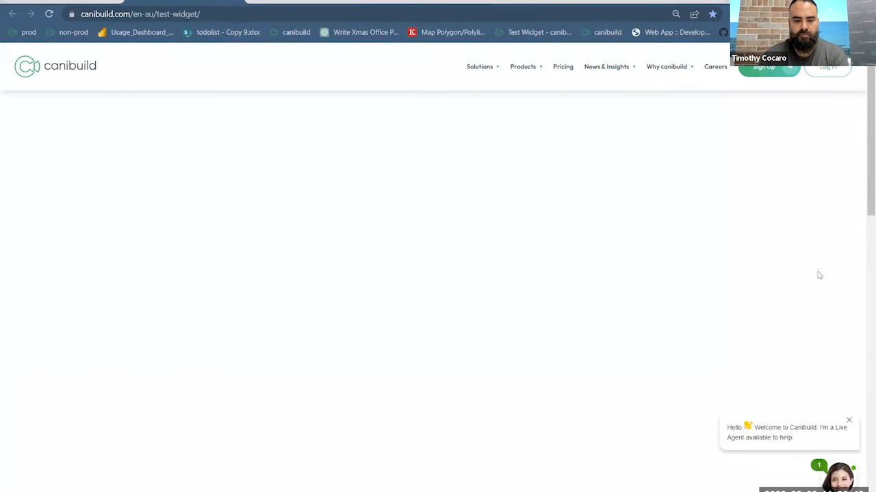
# - Copy the widget page's address, close the unneeded browser pages, and load canibuild.com/en-au/test-widget/ in a remaining one
pyautogui.click(204, 12)
pyautogui.hotkey('ctrl', 'c')
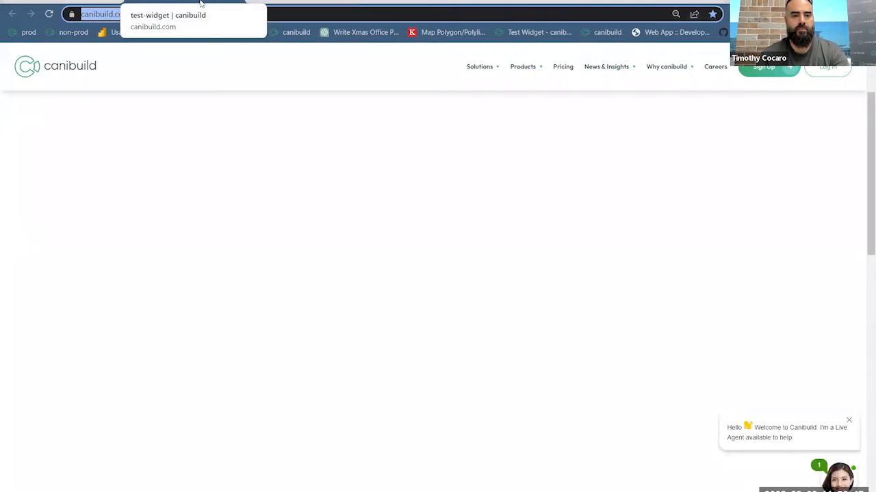
pyautogui.middleClick(200, 4)
pyautogui.middleClick(200, 3)
pyautogui.middleClick(201, 3)
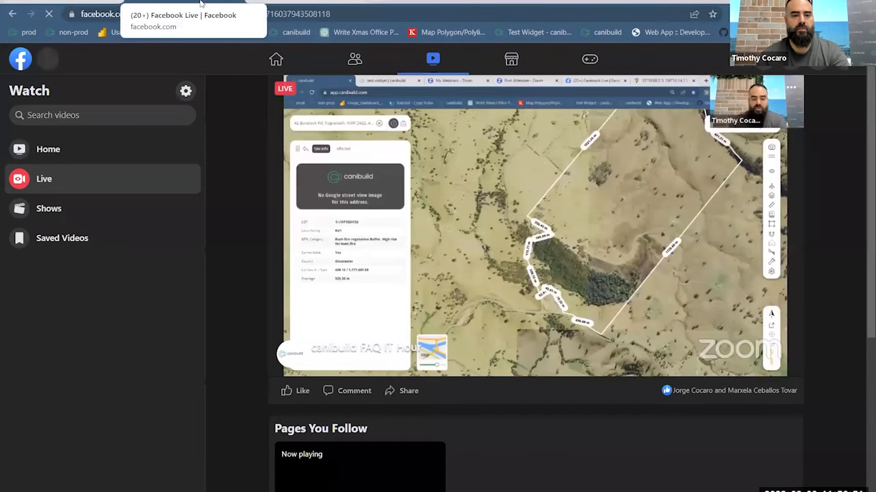
pyautogui.click(257, 4)
pyautogui.click(251, 14)
pyautogui.hotkey('ctrl', 'v')
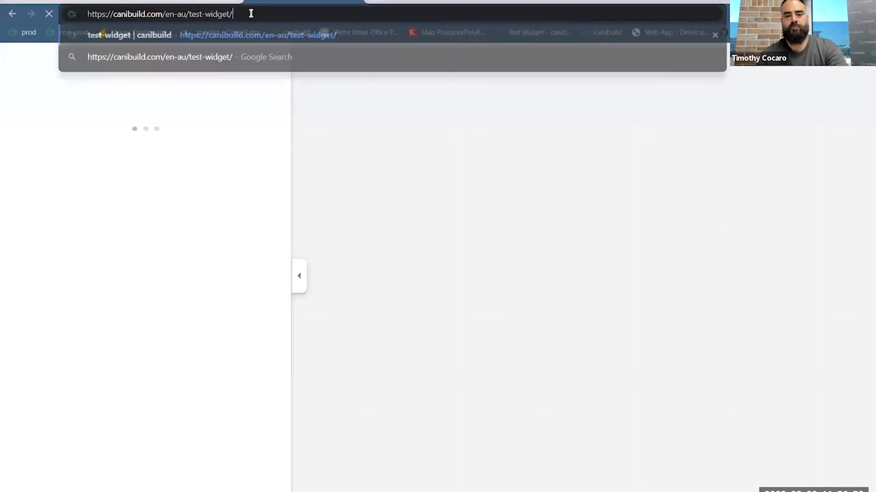
pyautogui.press('Return')
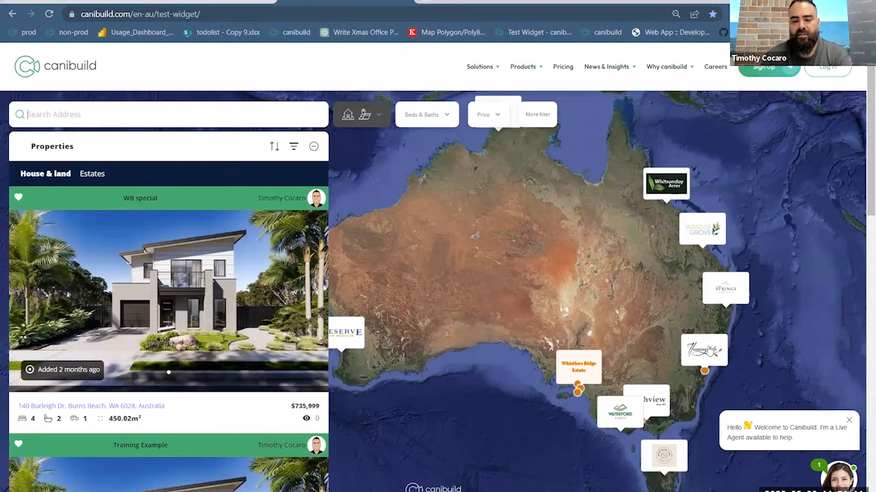
# - Bring New South Wales into the widget map and list the estates instead of the house and land packages
pyautogui.scroll(2, 712, 381)
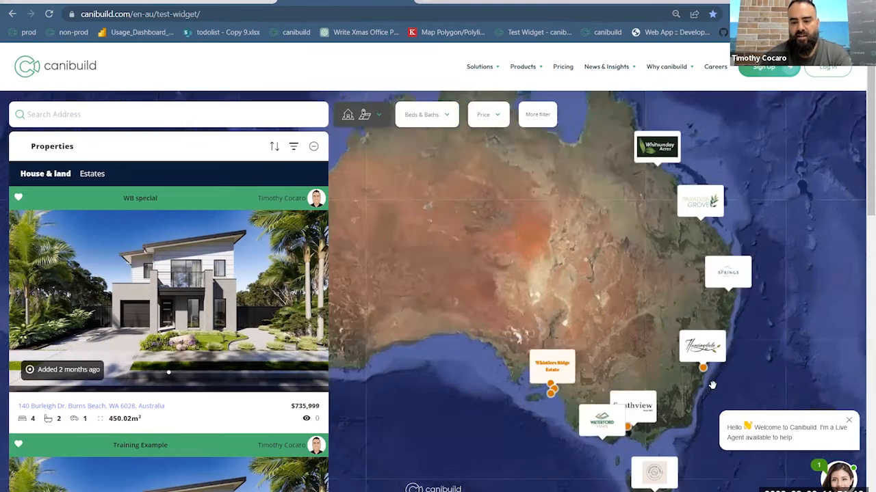
pyautogui.scroll(2, 711, 374)
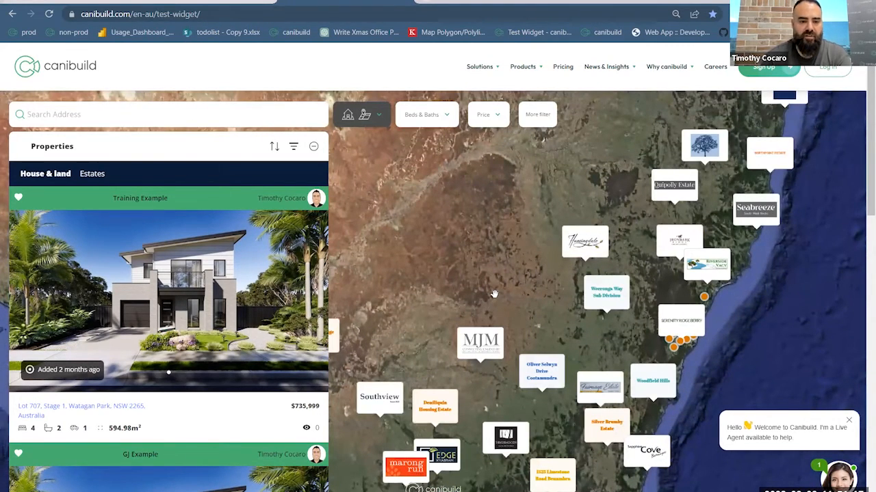
pyautogui.click(92, 176)
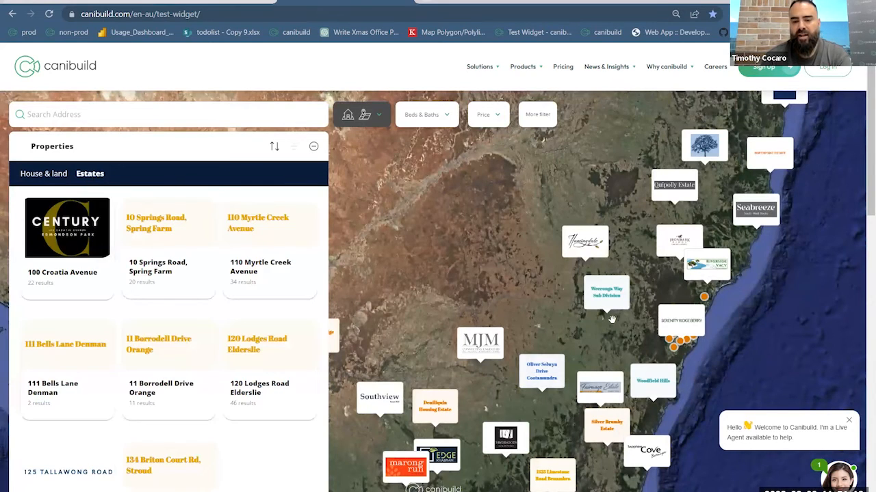
# - Locate the Torulosa Rise estate at Orange on the map, view its plan of lots, and select lot 18
pyautogui.scroll(2, 585, 289)
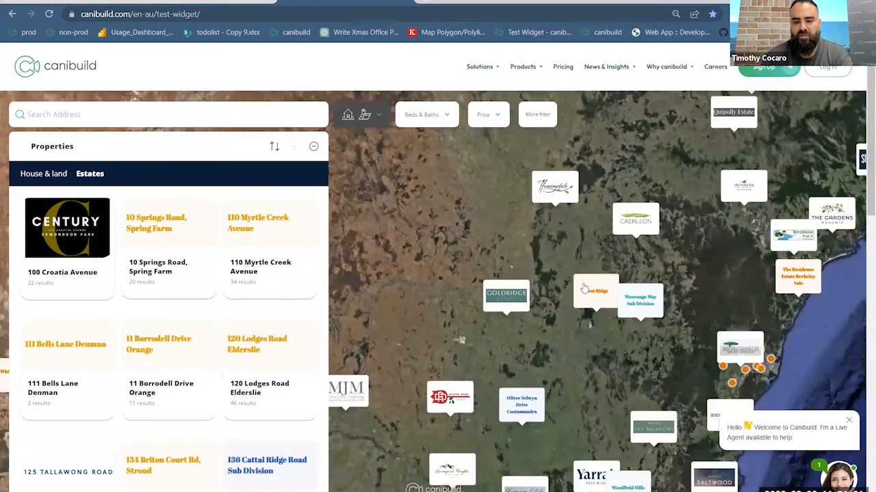
pyautogui.scroll(2, 578, 263)
pyautogui.scroll(2, 558, 291)
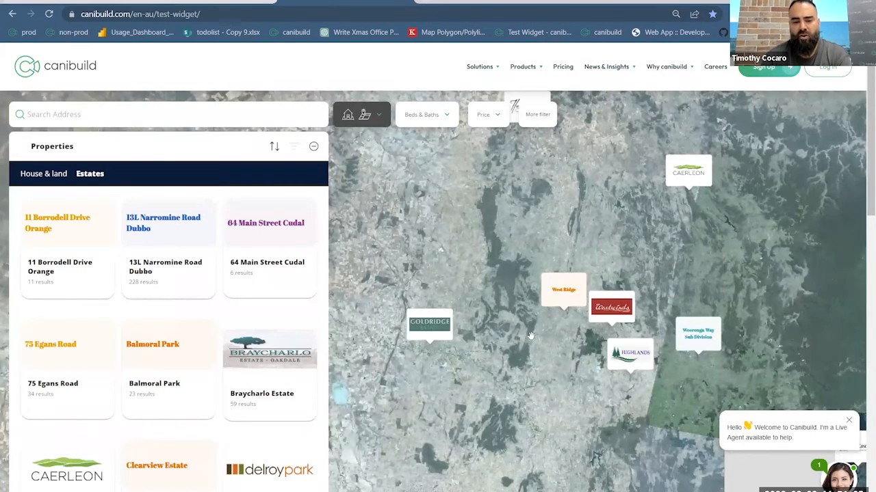
pyautogui.scroll(2, 528, 334)
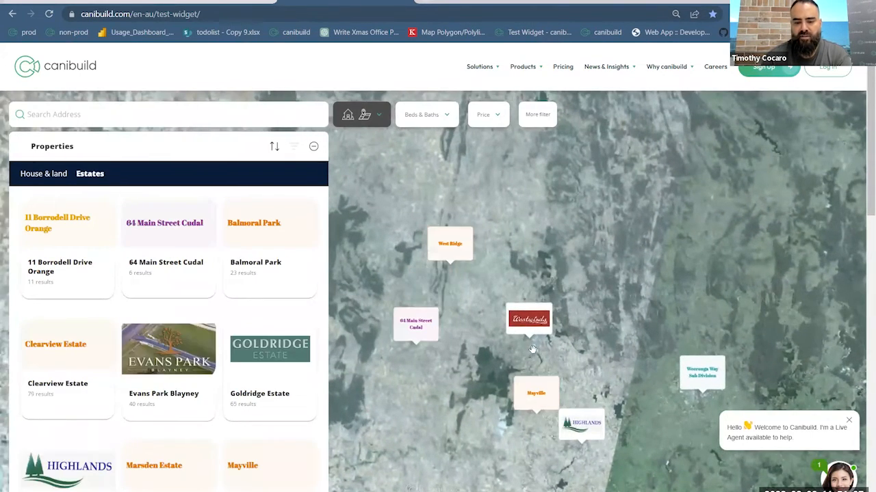
pyautogui.scroll(2, 533, 349)
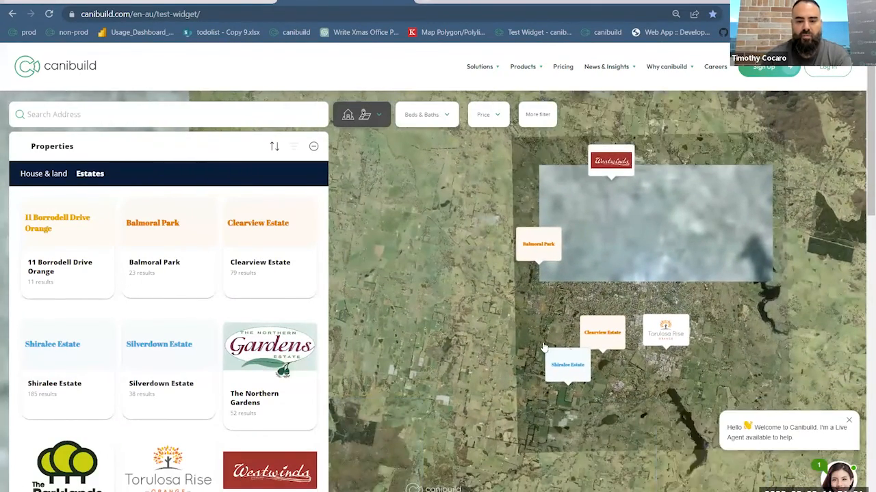
pyautogui.scroll(2, 599, 339)
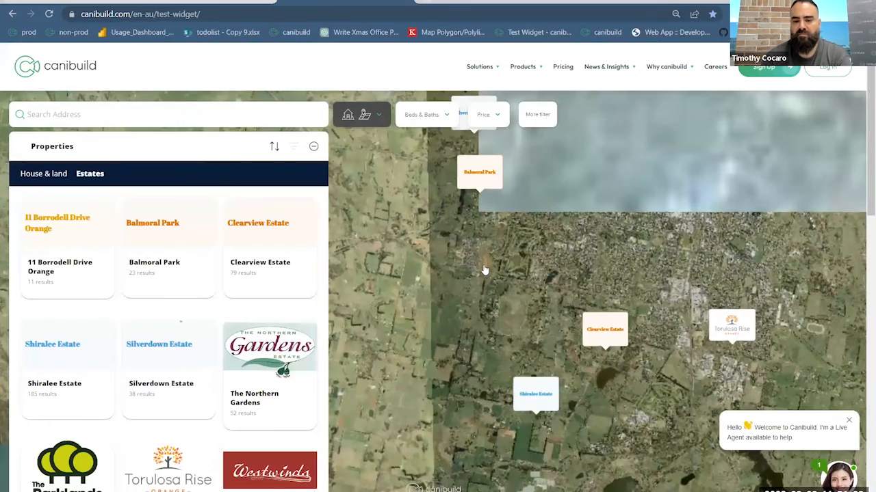
pyautogui.click(727, 324)
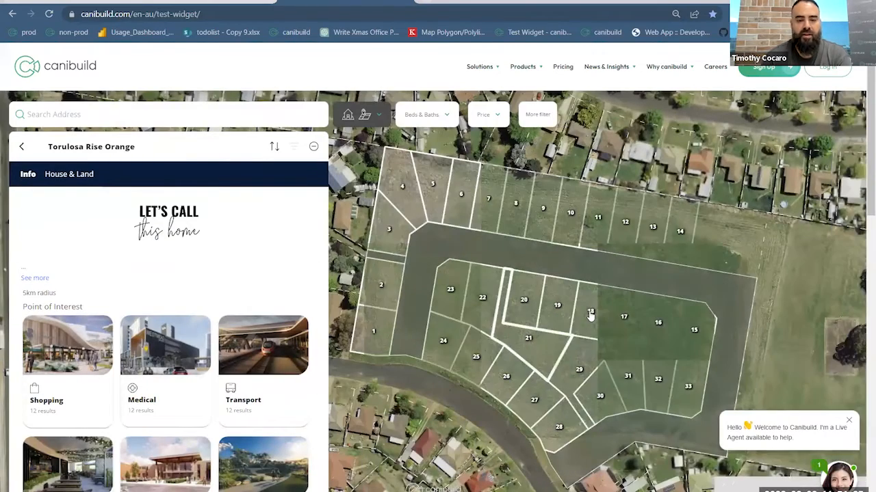
pyautogui.click(584, 321)
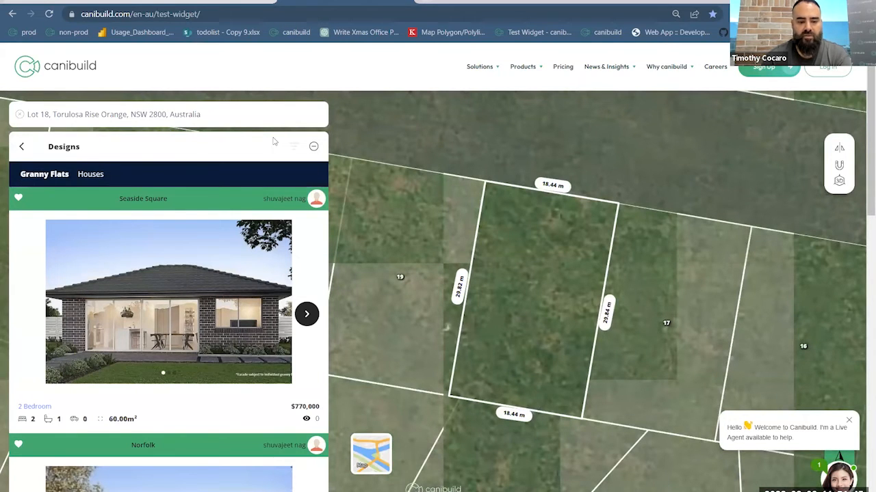
# - Site the Norfolk granny flat on lot 18, rotated parallel to the boundaries and about 3.8 m from the rear boundary
pyautogui.scroll(-3, 159, 387)
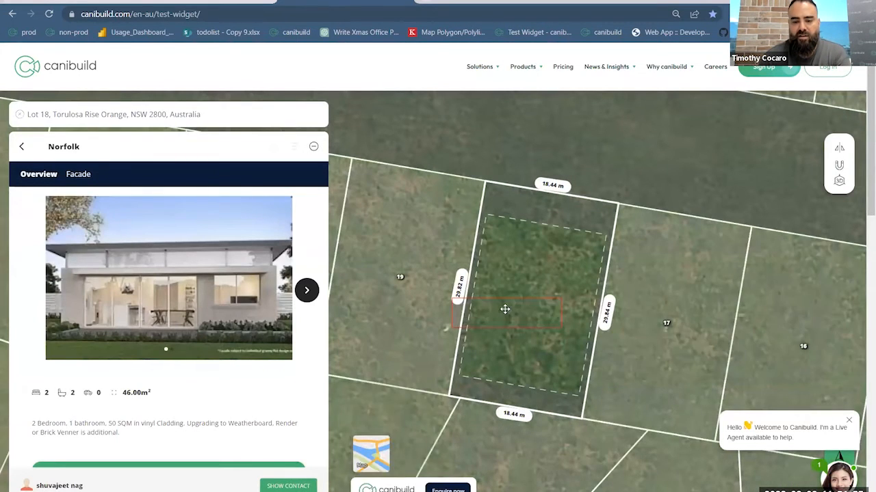
pyautogui.moveTo(520, 336); pyautogui.dragTo(524, 355)
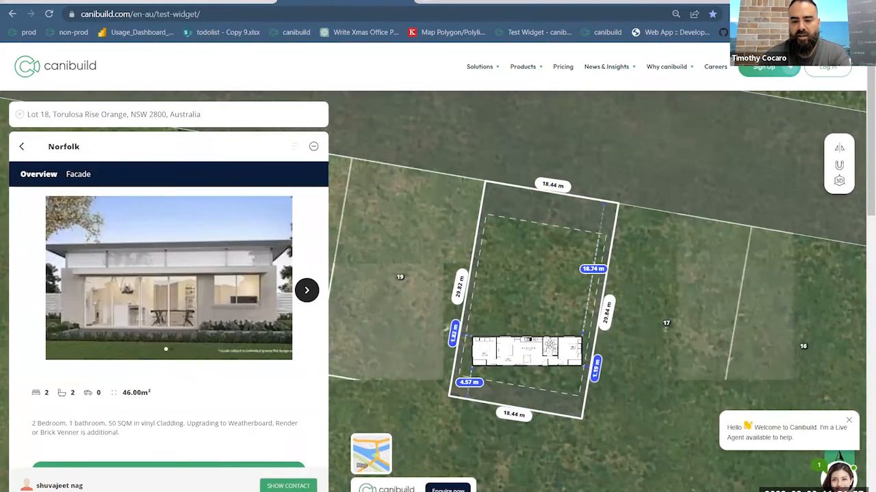
pyautogui.moveTo(578, 338); pyautogui.dragTo(582, 344)
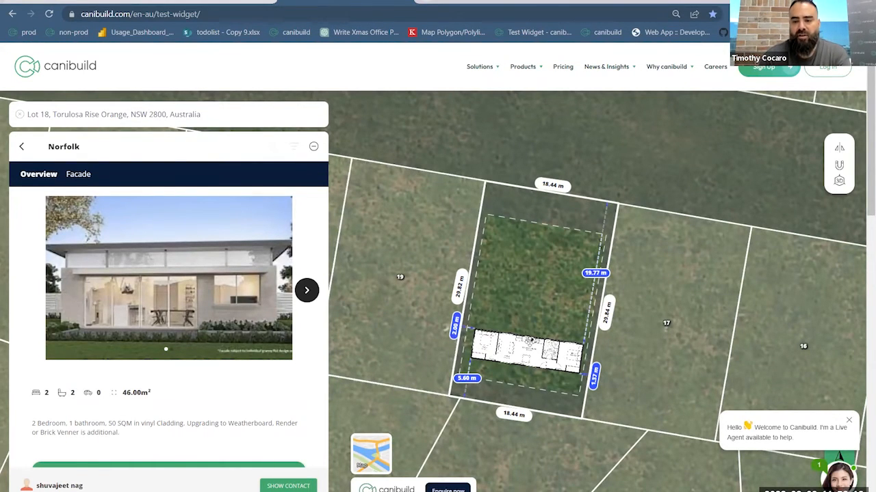
pyautogui.moveTo(527, 357); pyautogui.dragTo(520, 370)
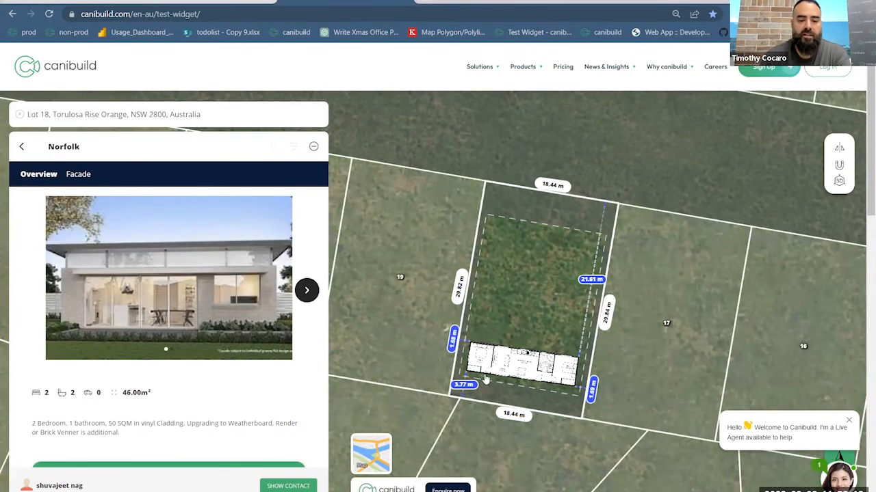
# - Review the Norfolk design's description, enquiry form and contact details, and clear lot 18 from the address search
pyautogui.scroll(-2, 178, 350)
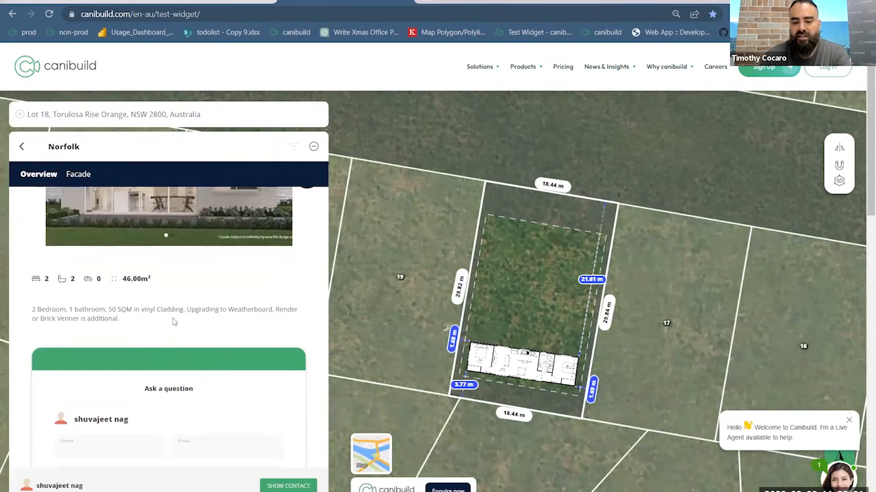
pyautogui.click(300, 485)
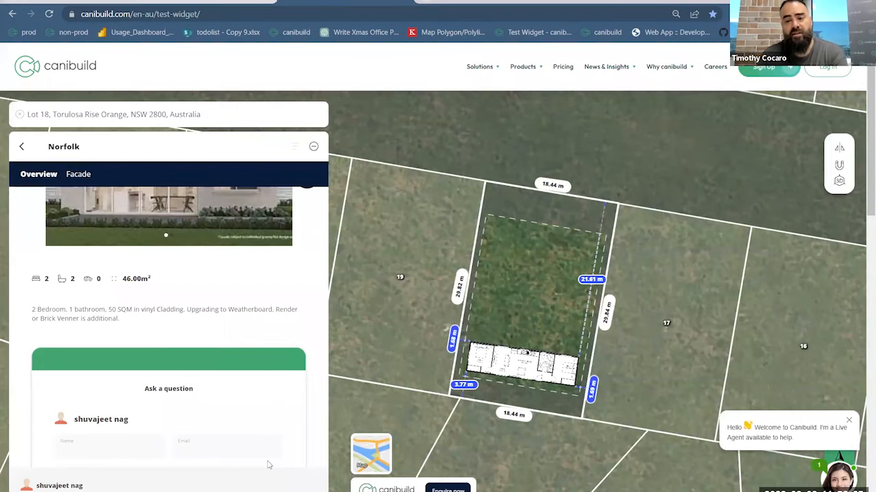
pyautogui.scroll(2, 205, 397)
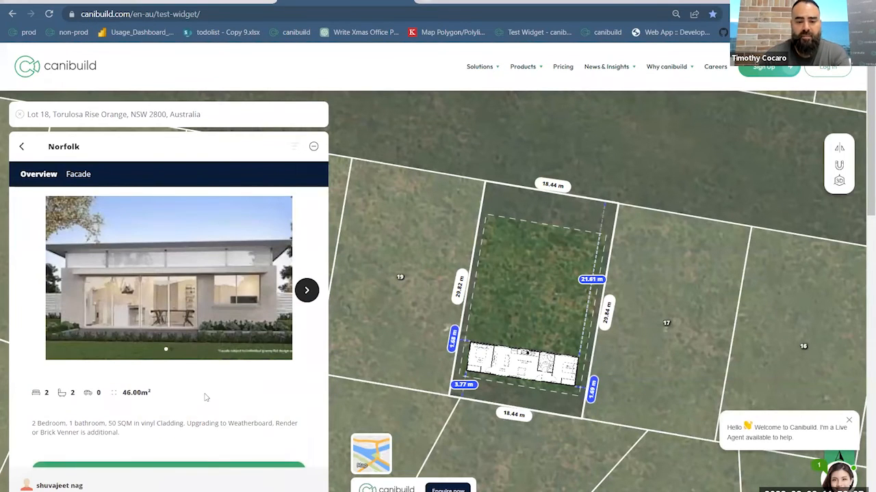
pyautogui.click(18, 115)
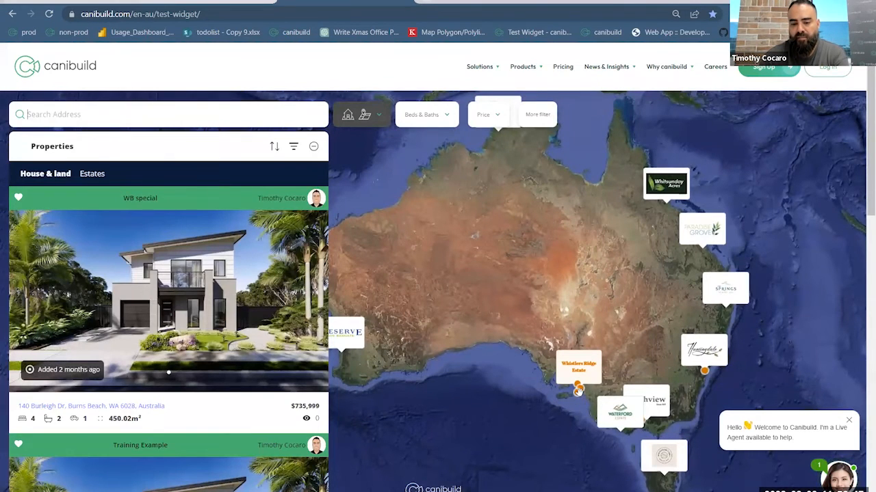
# - Locate the Victor Harbor house and land package on the South Australian coast and view its site
pyautogui.click(575, 391)
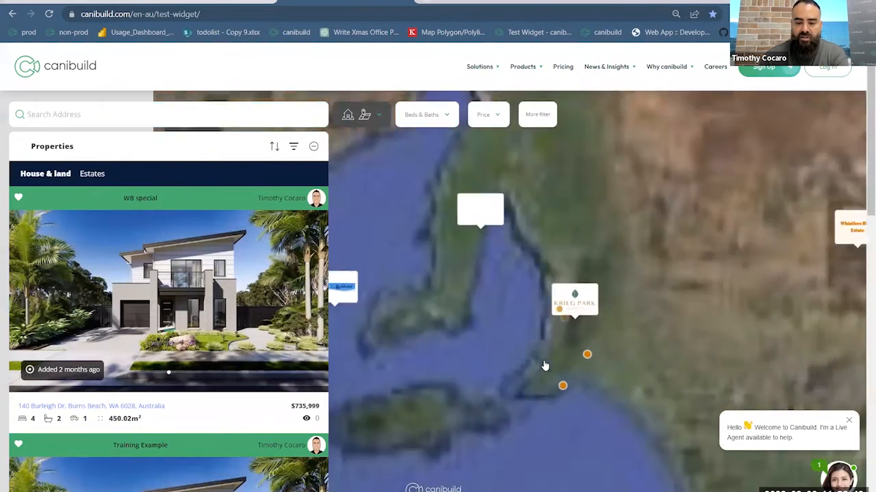
pyautogui.click(550, 373)
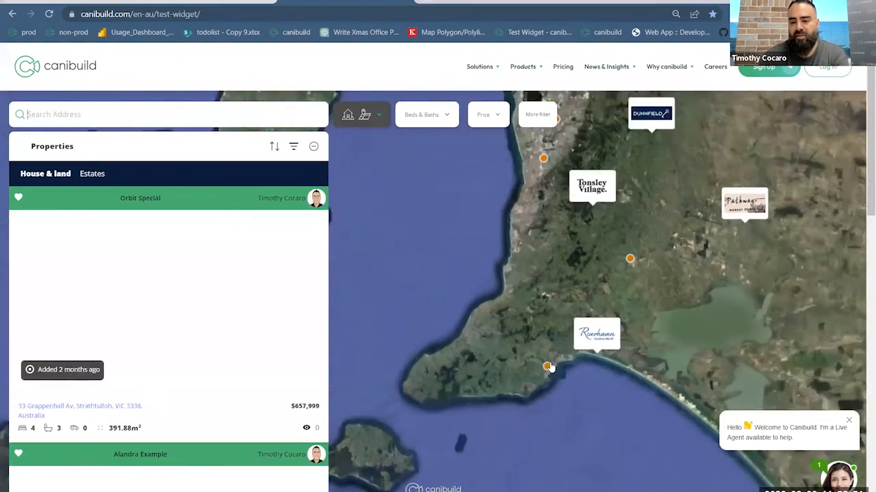
pyautogui.scroll(2, 550, 366)
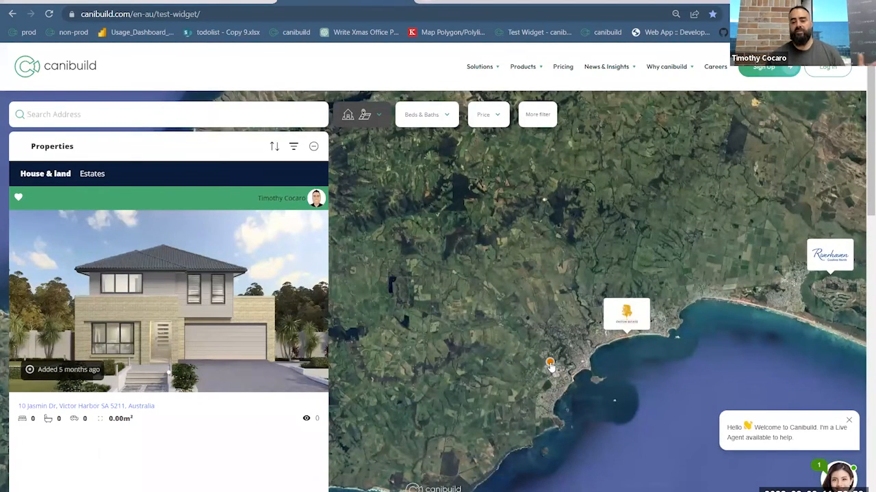
pyautogui.click(550, 365)
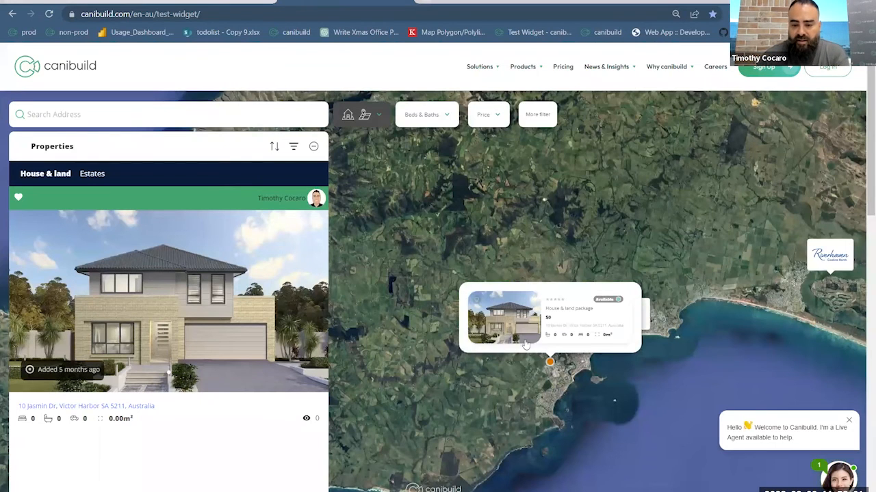
pyautogui.click(563, 326)
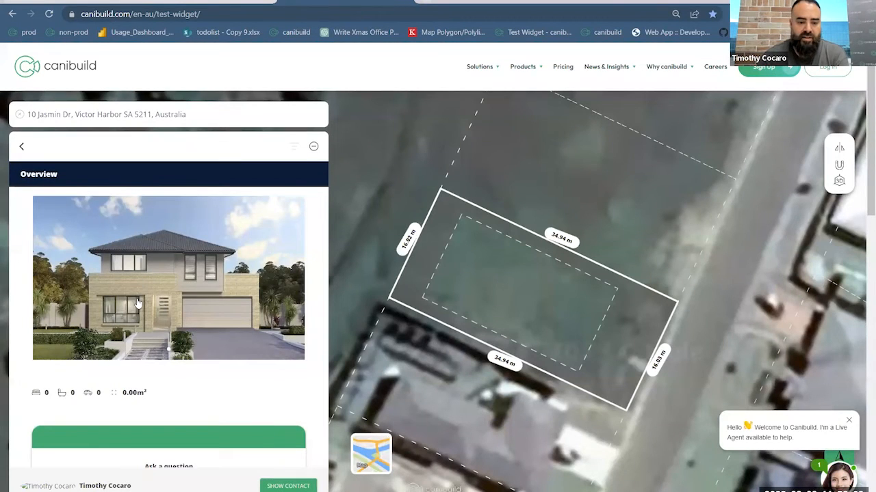
# - Review the Victor Harbor package's overview and enquiry form, return to the property list, and clear the site address
pyautogui.scroll(-3, 137, 303)
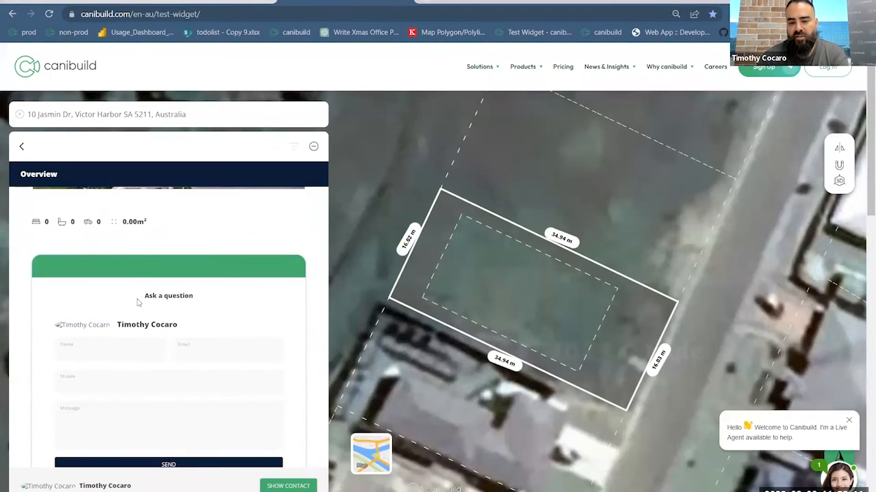
pyautogui.scroll(3, 128, 370)
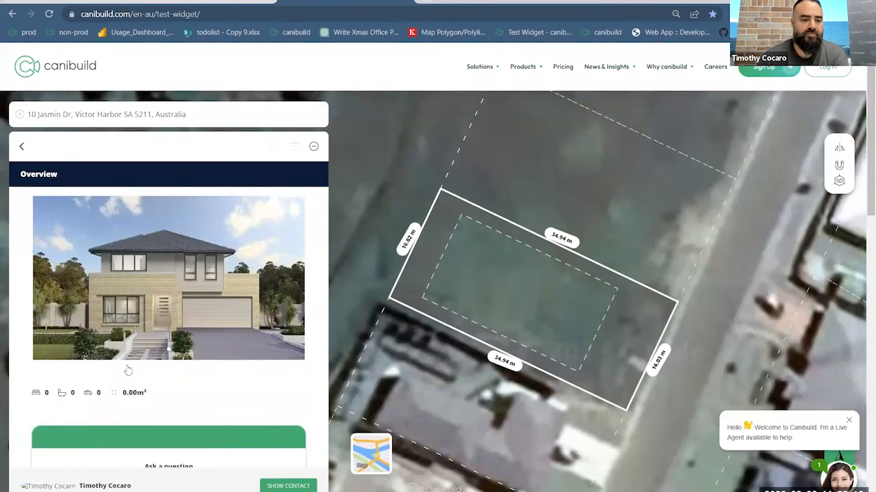
pyautogui.click(21, 147)
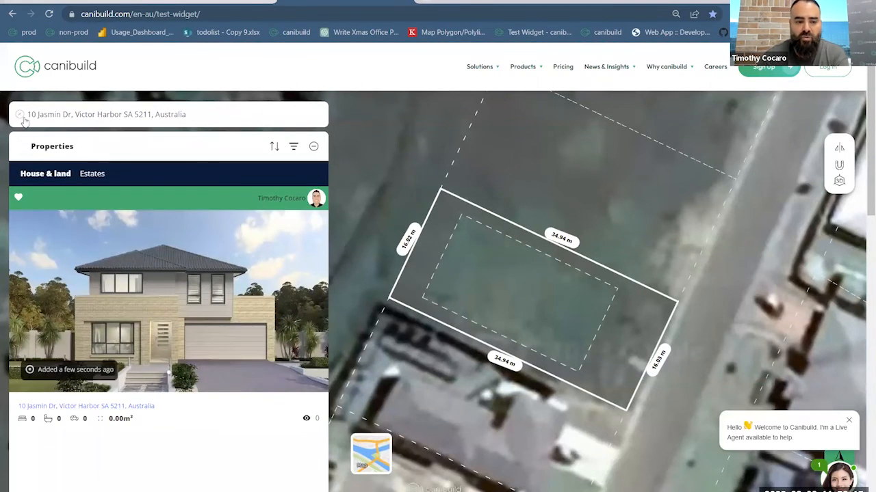
pyautogui.click(20, 115)
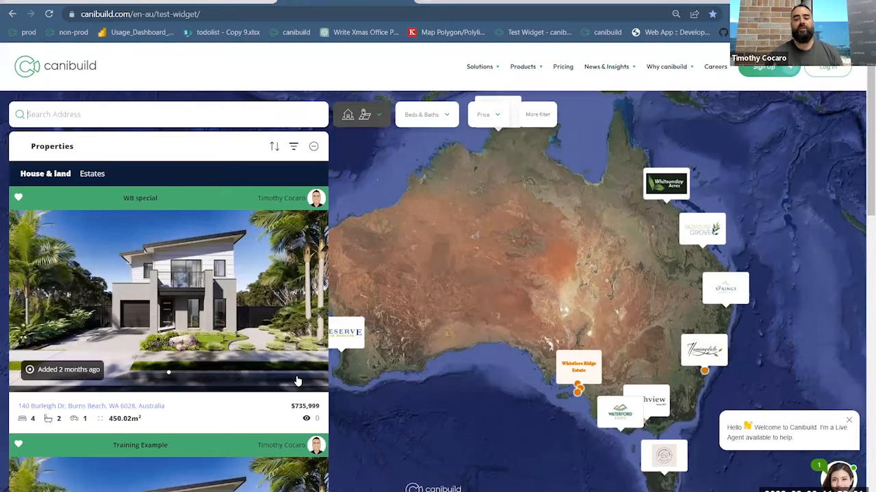
# - List the estates in the property widget and filter the properties to 5+ baths
pyautogui.click(100, 175)
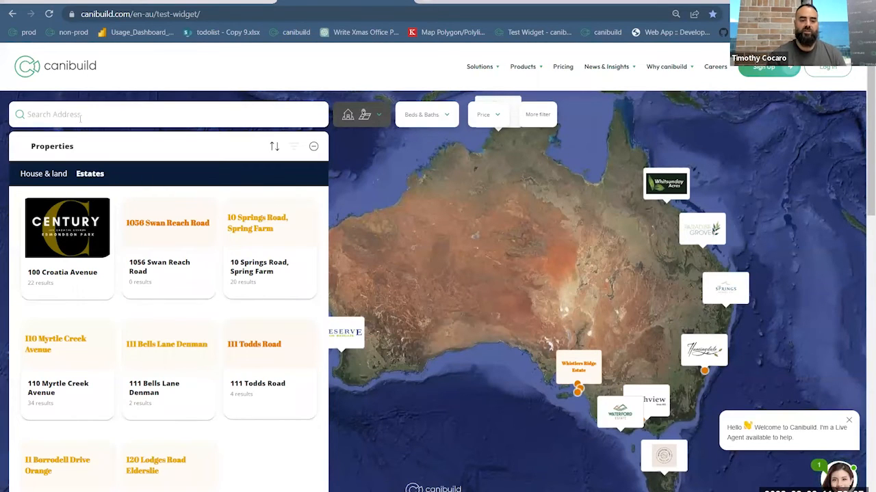
pyautogui.click(437, 118)
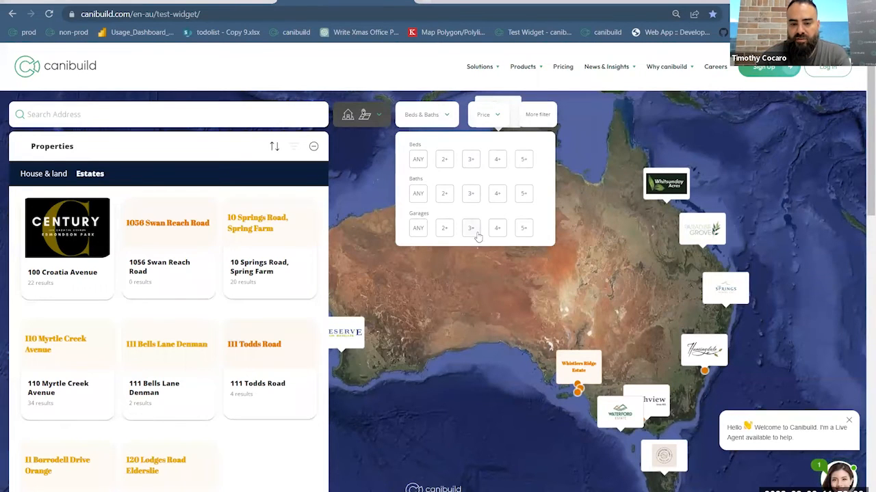
pyautogui.click(524, 195)
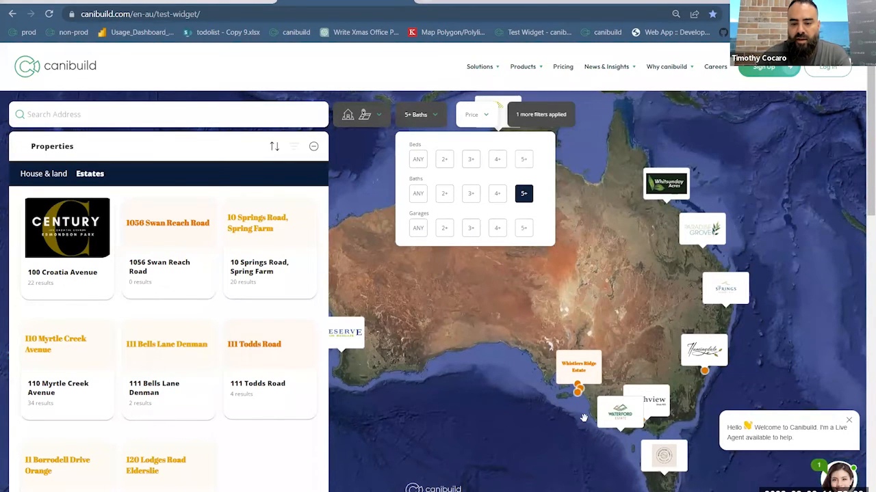
pyautogui.scroll(3, 583, 418)
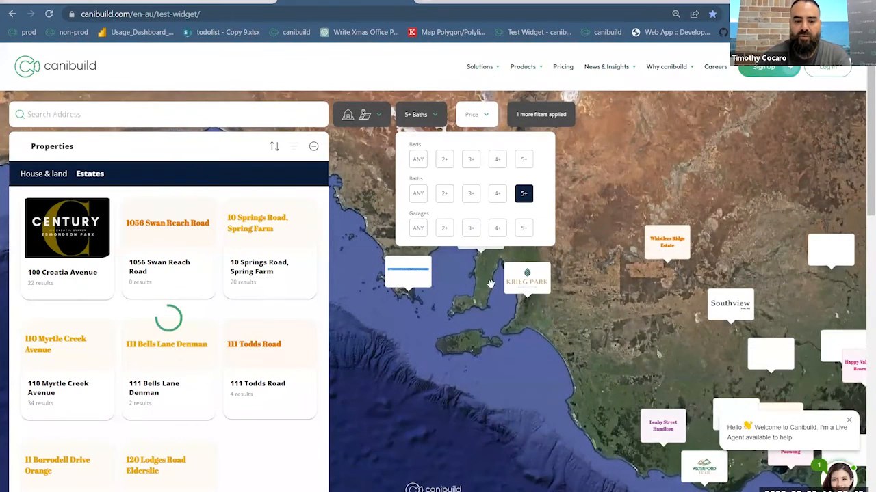
# - Return the property list to house and land packages and set the bath filter to 4+
pyautogui.click(43, 174)
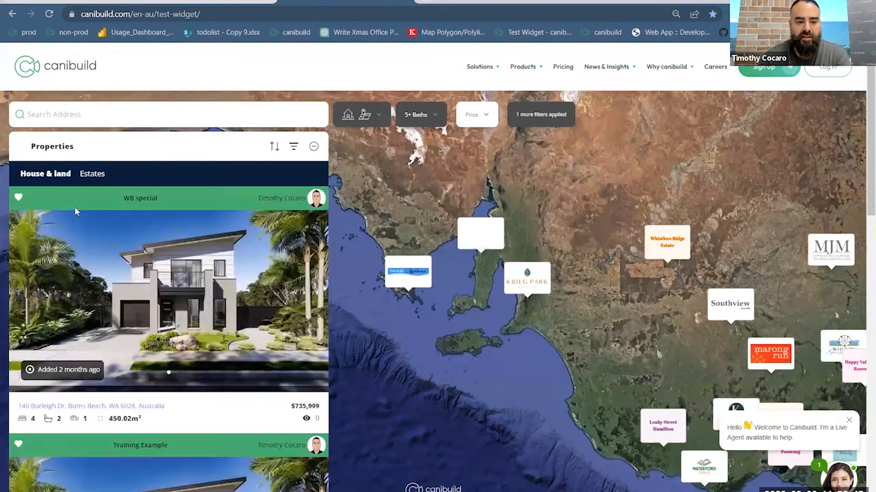
pyautogui.click(430, 121)
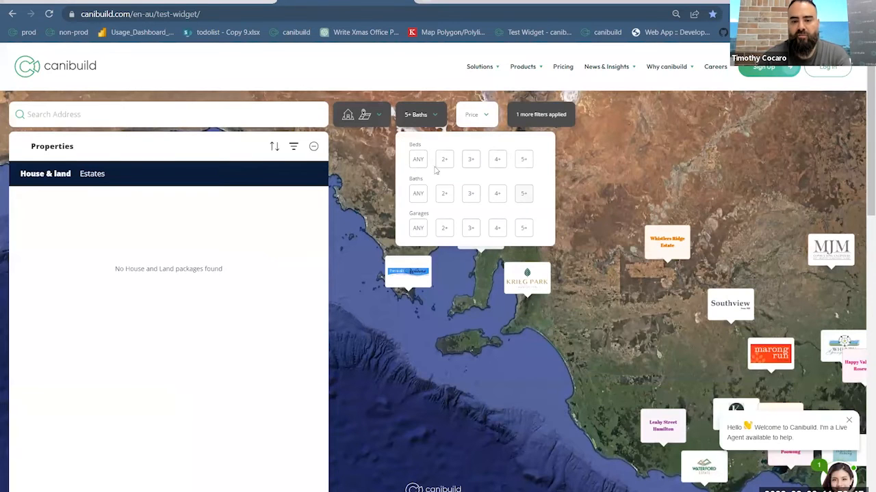
pyautogui.click(497, 194)
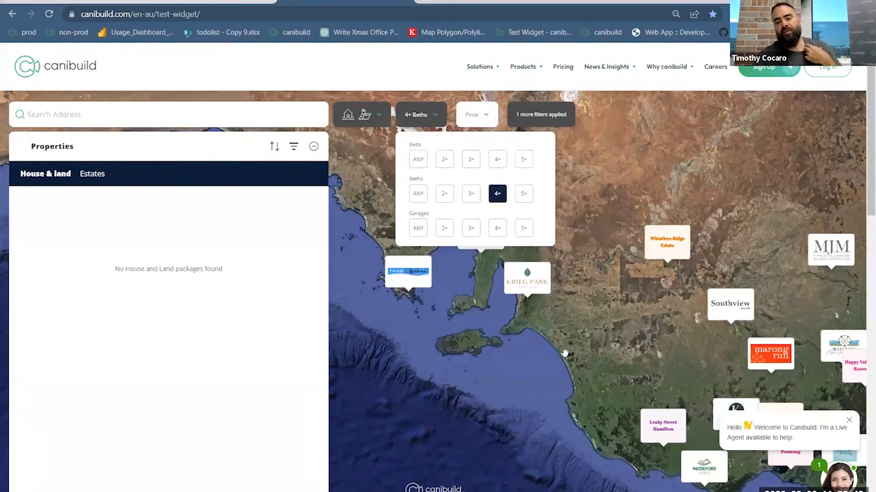
pyautogui.scroll(1, 561, 350)
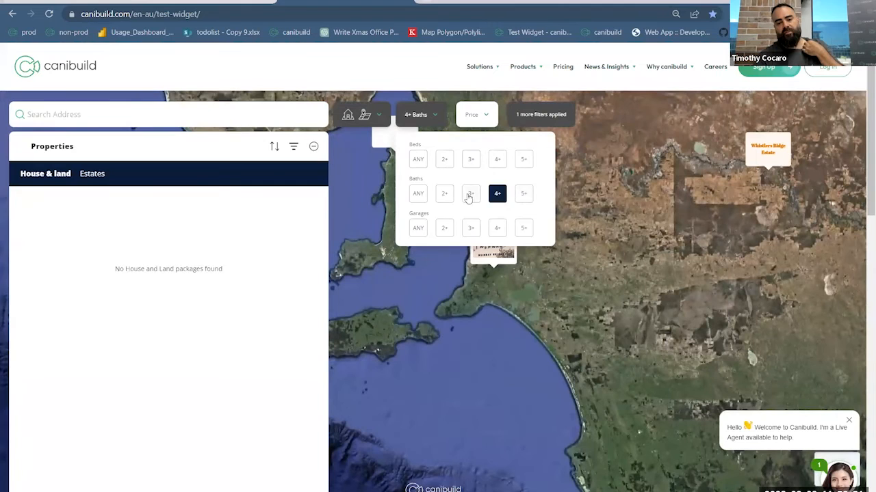
# - Lower the bath filter to 3+ for eastern Australia and open the minimum and maximum price filter
pyautogui.click(472, 195)
pyautogui.scroll(1, 575, 354)
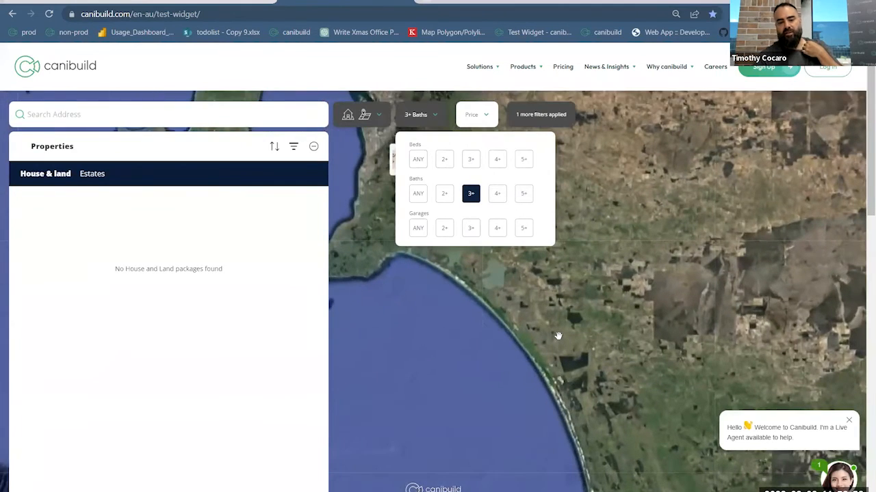
pyautogui.scroll(-3, 560, 336)
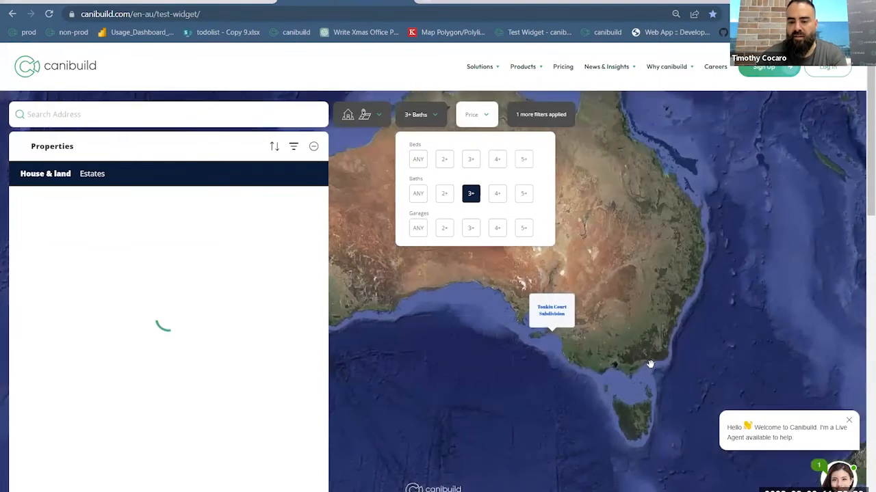
pyautogui.moveTo(650, 364); pyautogui.dragTo(548, 366)
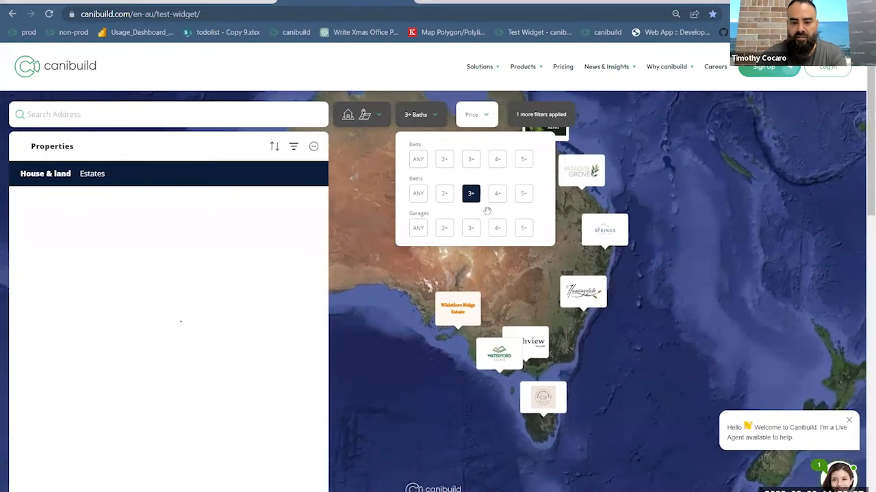
pyautogui.click(478, 123)
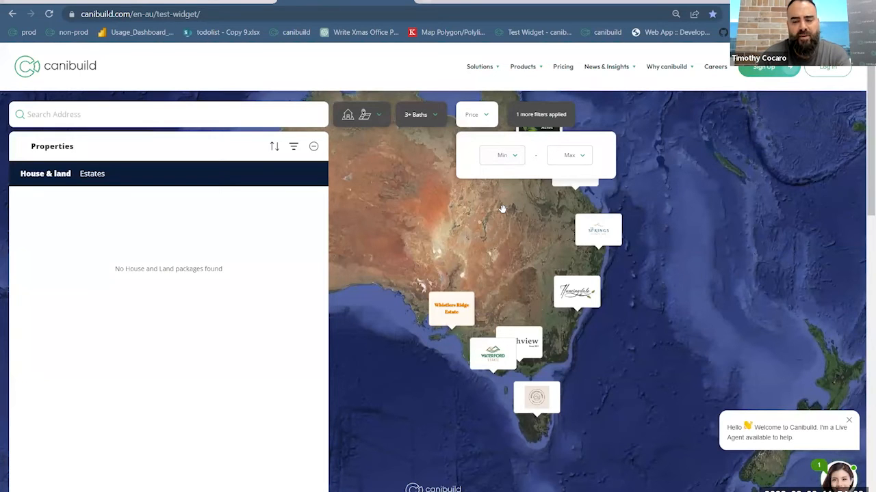
# - Switch to the Canibuild app and view the copy and delete options of the saved site drafts
pyautogui.click(45, 3)
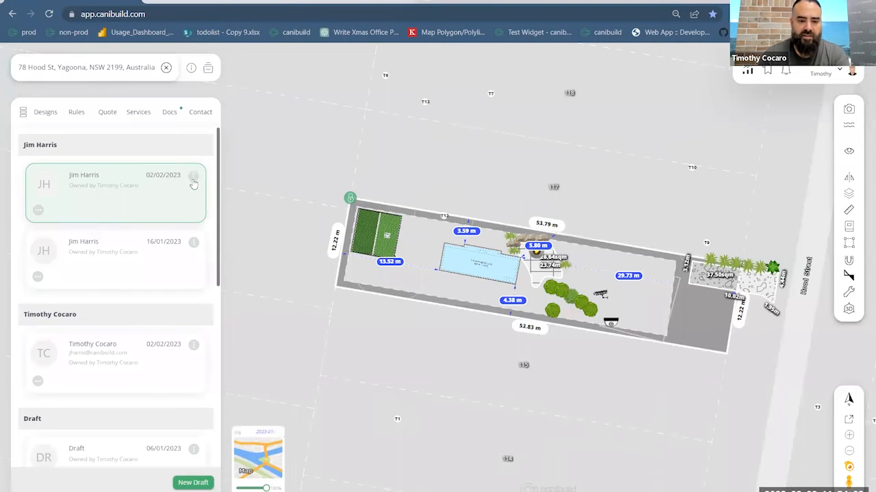
pyautogui.click(194, 178)
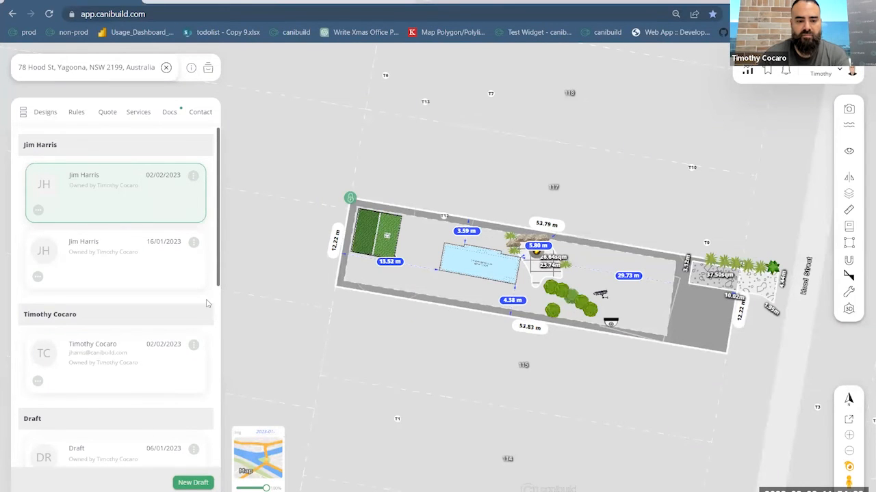
pyautogui.click(194, 350)
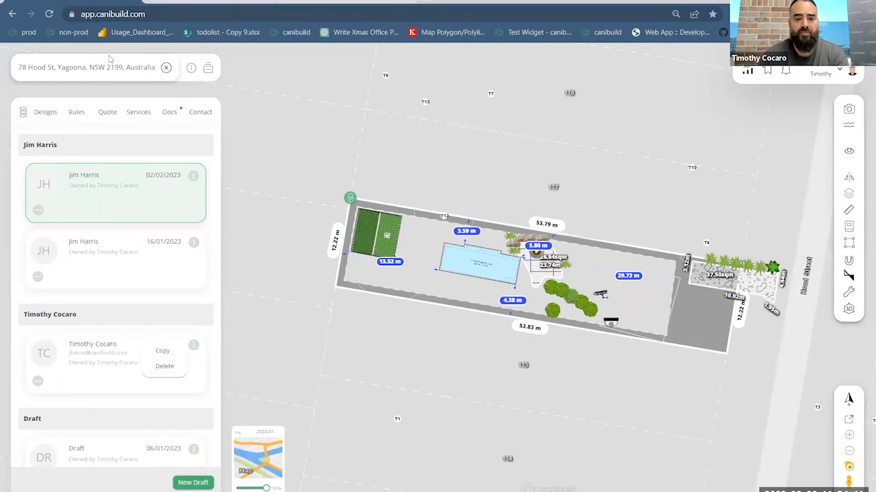
# - Clear the site address and switch the background from satellite imagery to the Map view
pyautogui.click(166, 68)
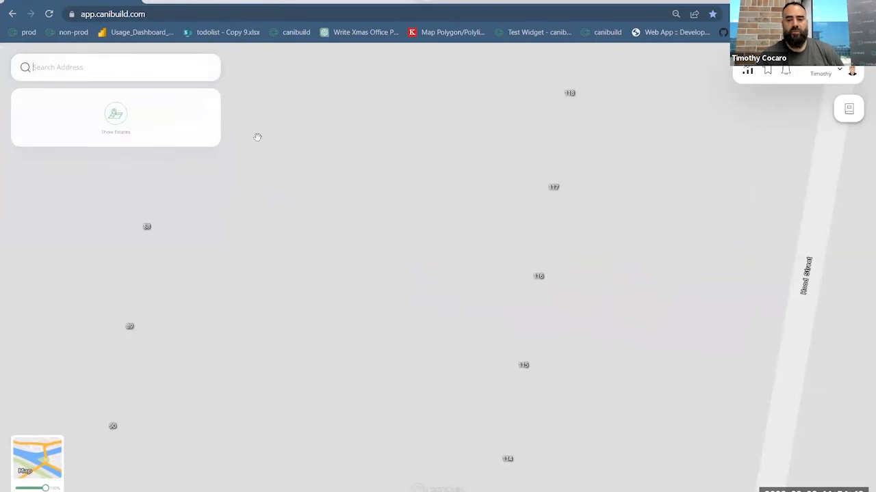
pyautogui.scroll(-1, 479, 188)
pyautogui.click(41, 472)
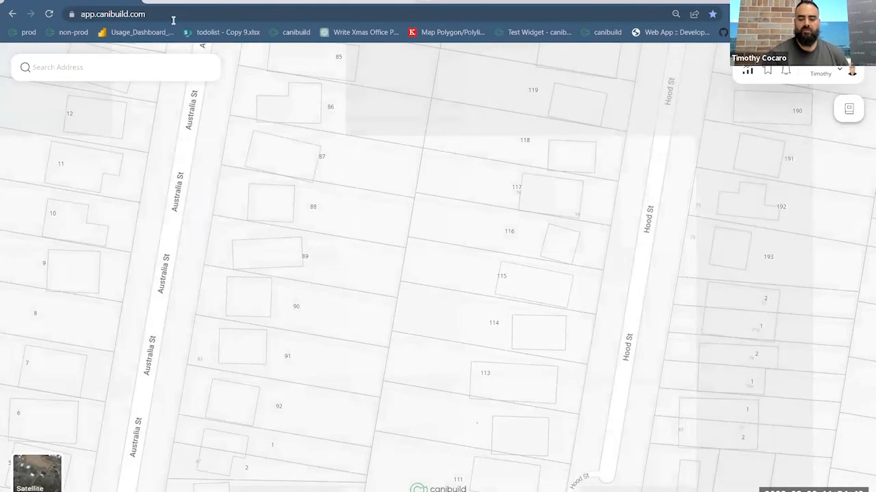
# - Reload the Canibuild app to return to its start map and address search
pyautogui.click(173, 14)
pyautogui.press('Return')
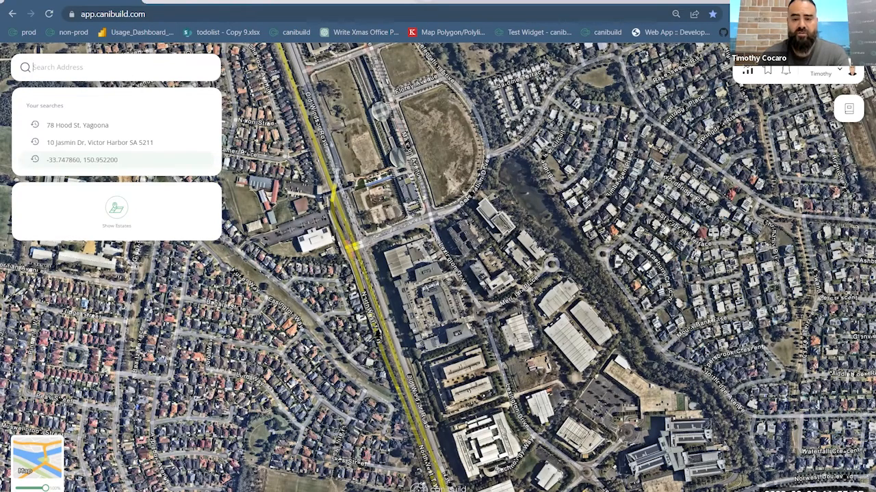
pyautogui.click(82, 160)
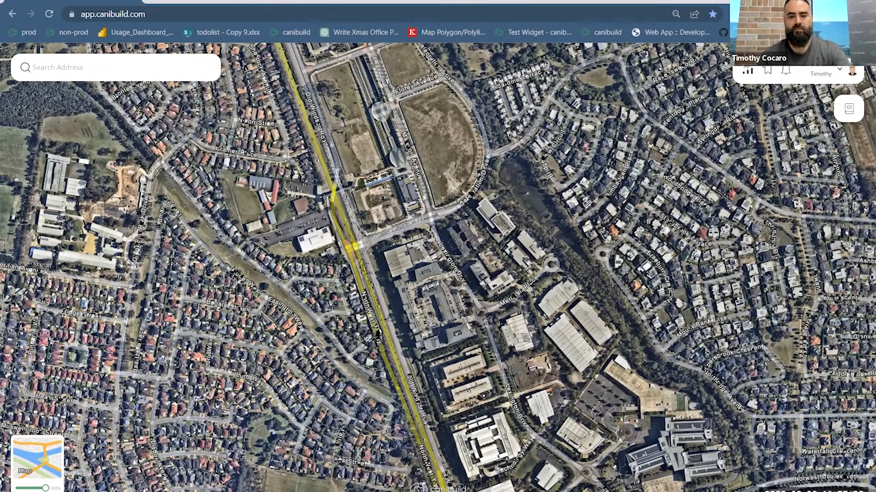
pyautogui.click(545, 126)
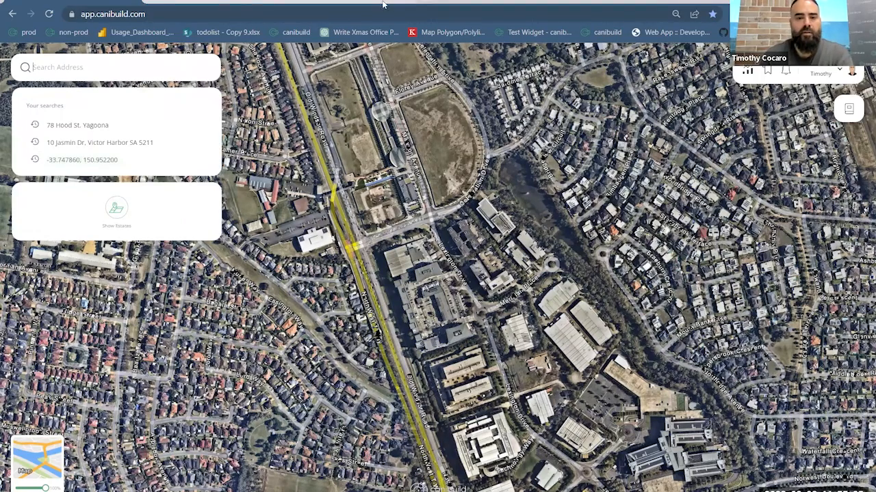